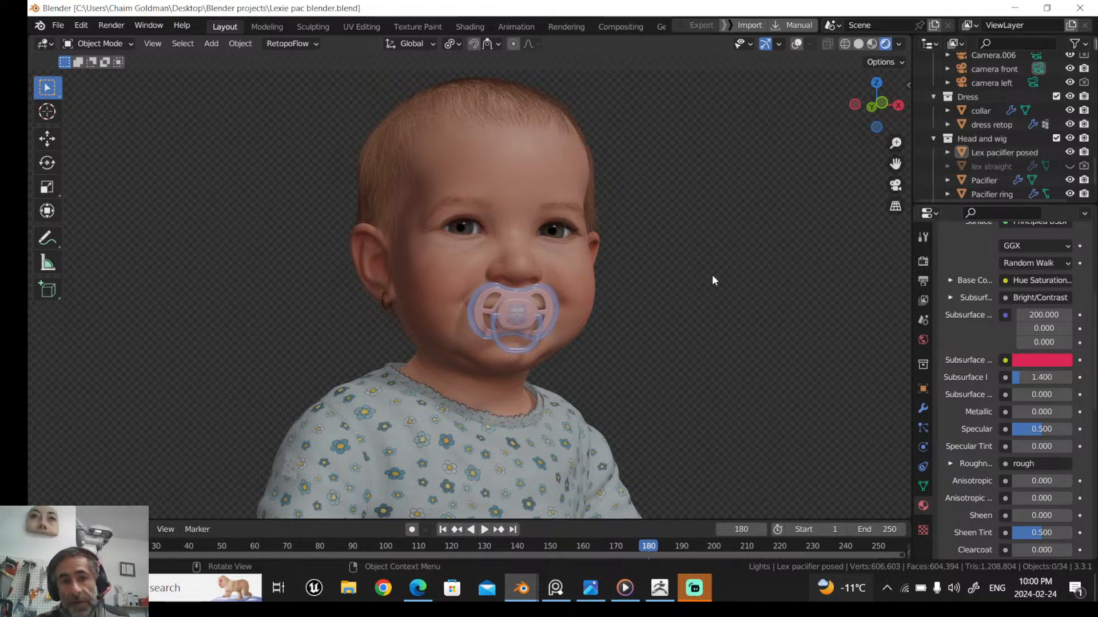
Examine the rendered baby head up close, from the eyes and skin to the pacifier and hairline
scroll(712, 276, up, 2)
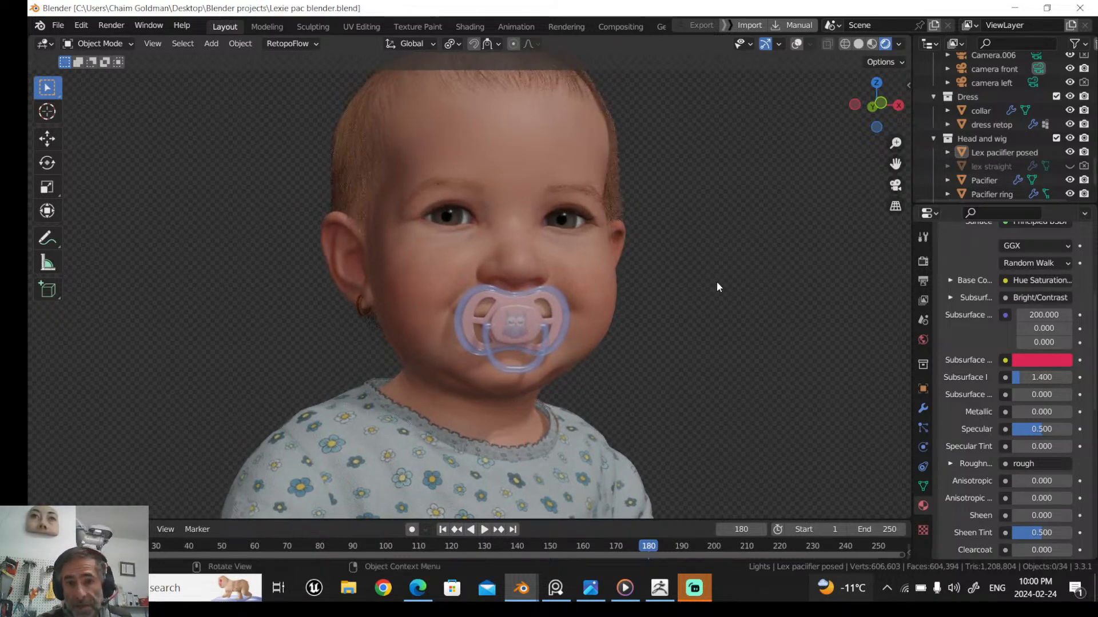
scroll(719, 280, up, 1)
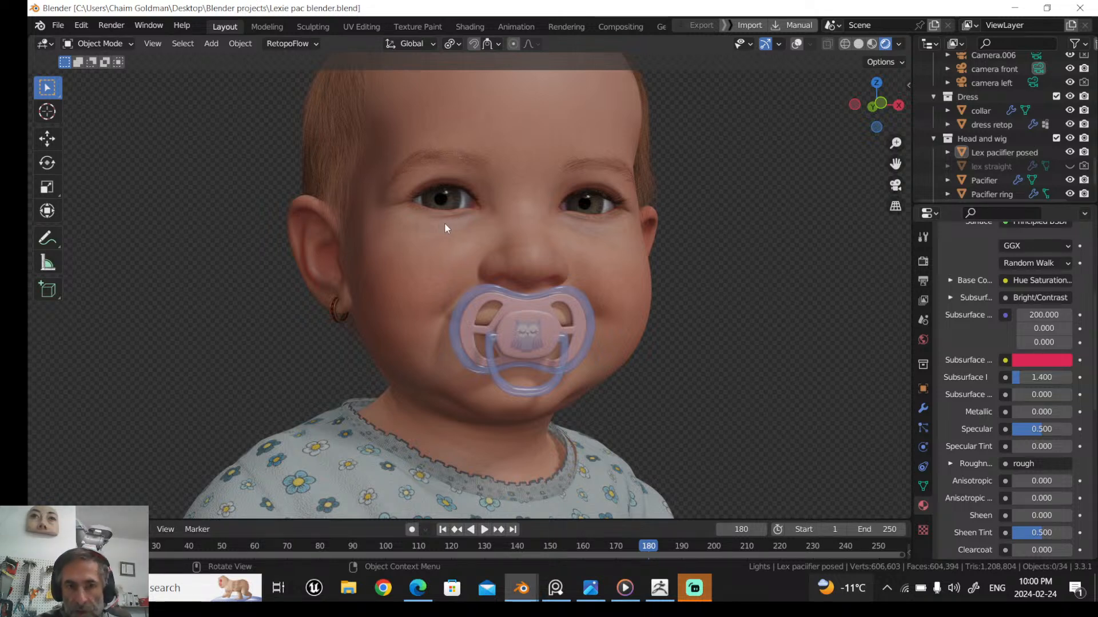
scroll(479, 211, up, 2)
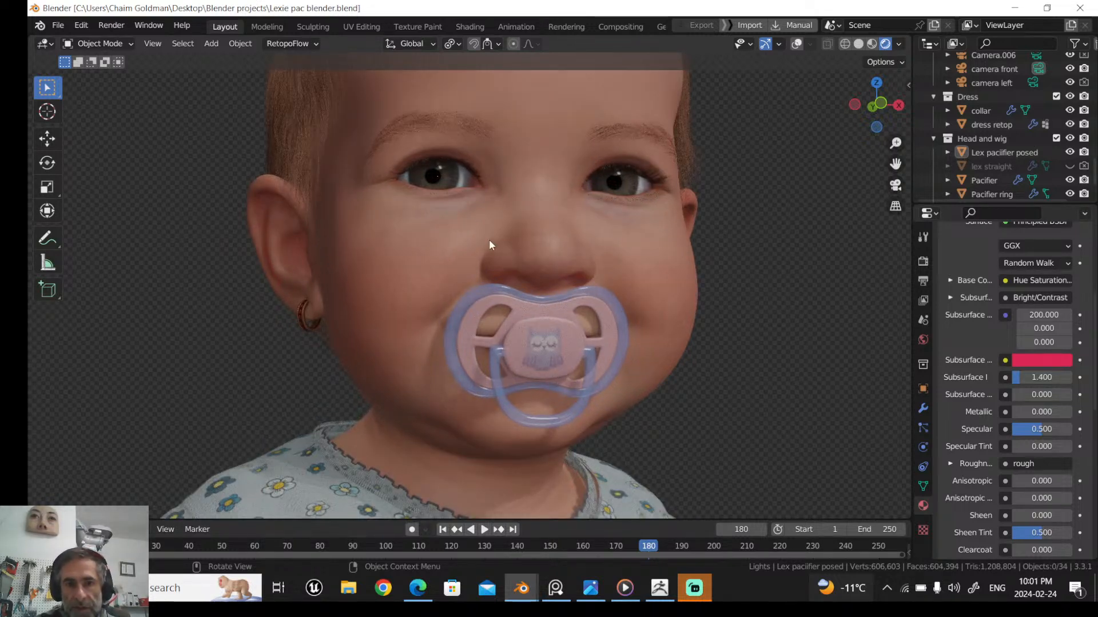
scroll(491, 242, down, 1)
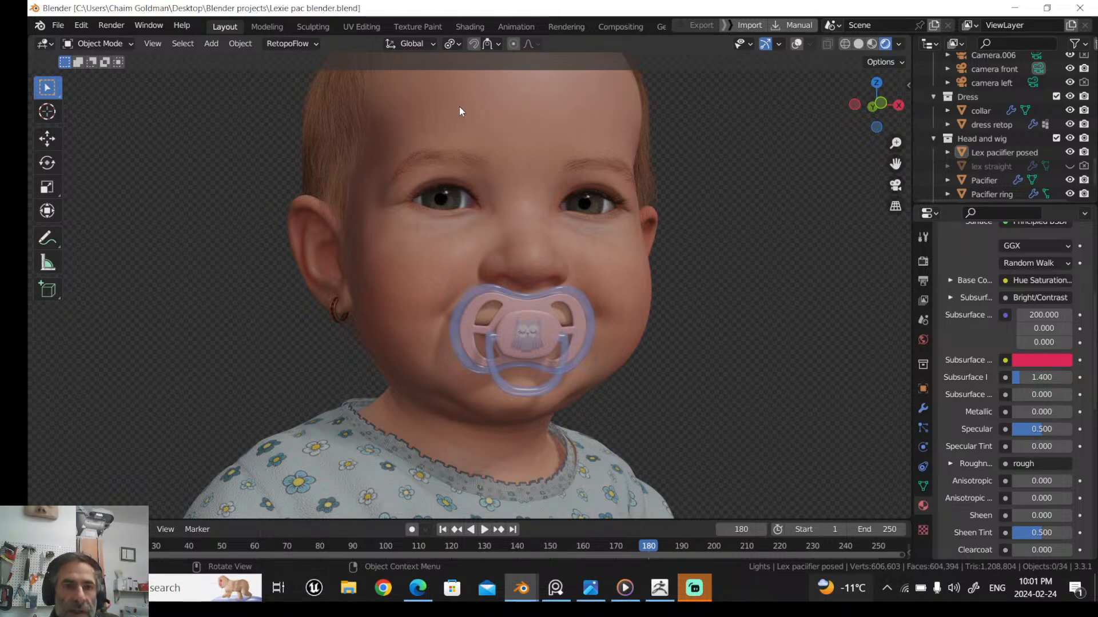
scroll(437, 118, up, 3)
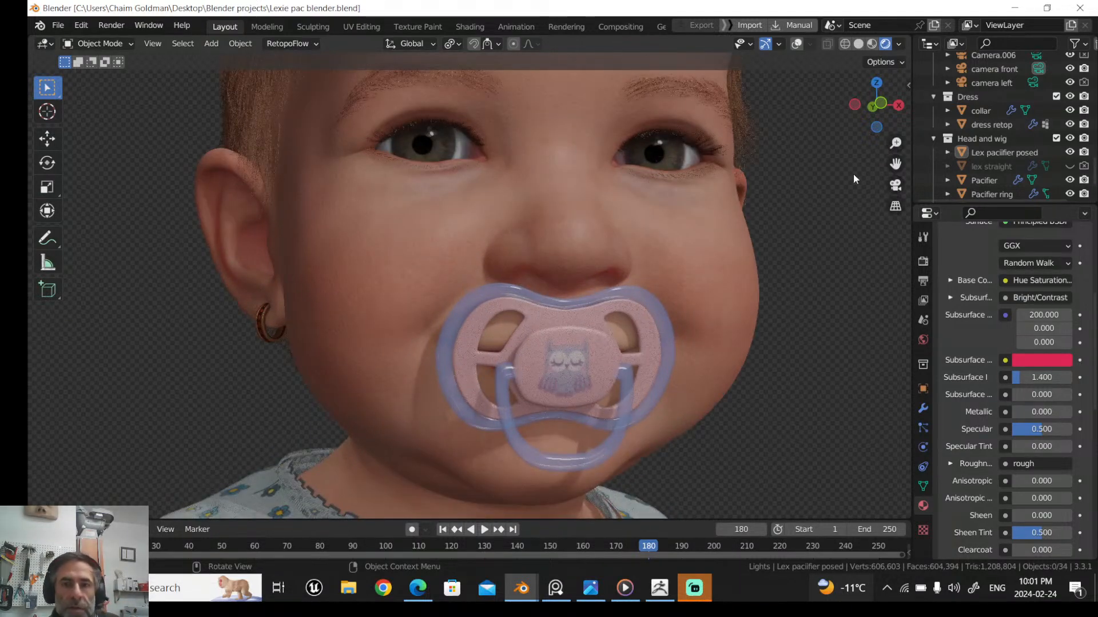
drag(895, 164, 885, 292)
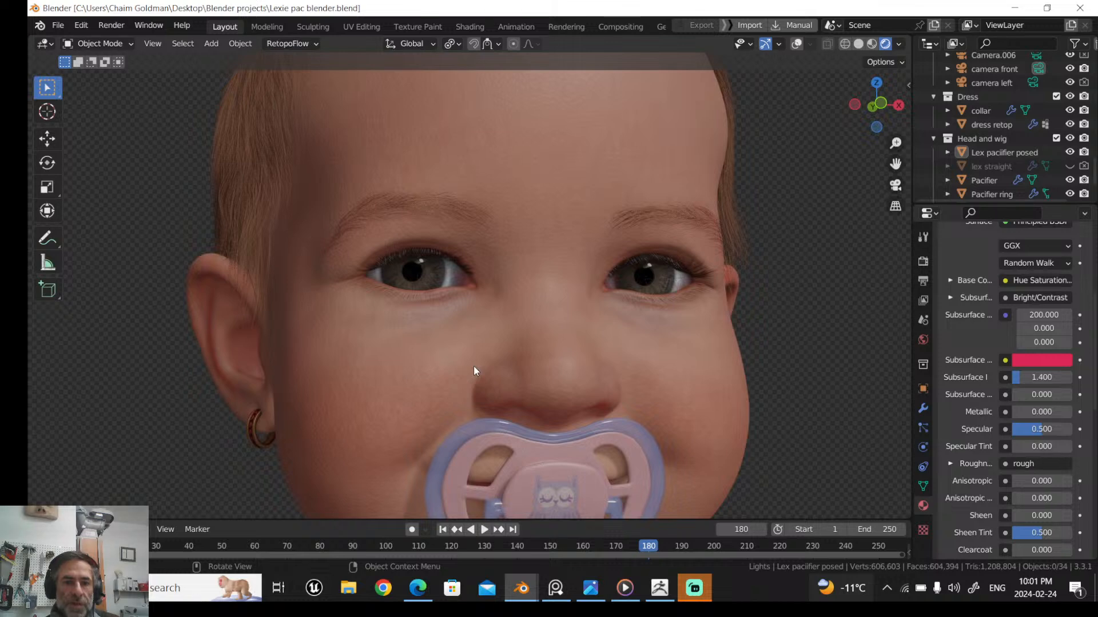
scroll(473, 366, down, 3)
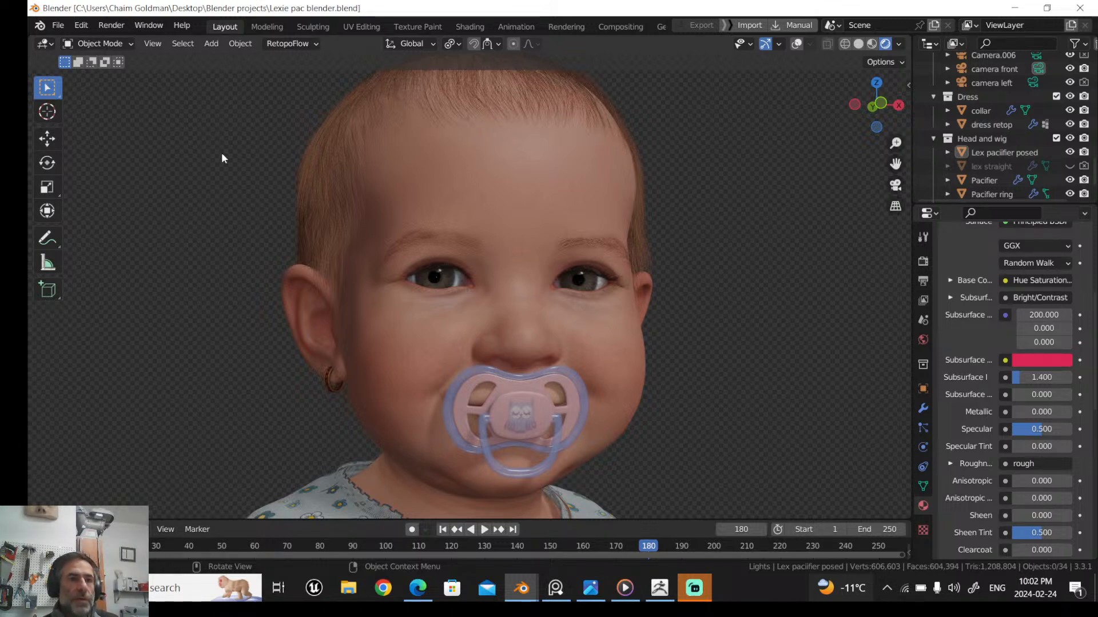
Open the recent file vertex color2.blend without saving the changes to the current file
click(59, 26)
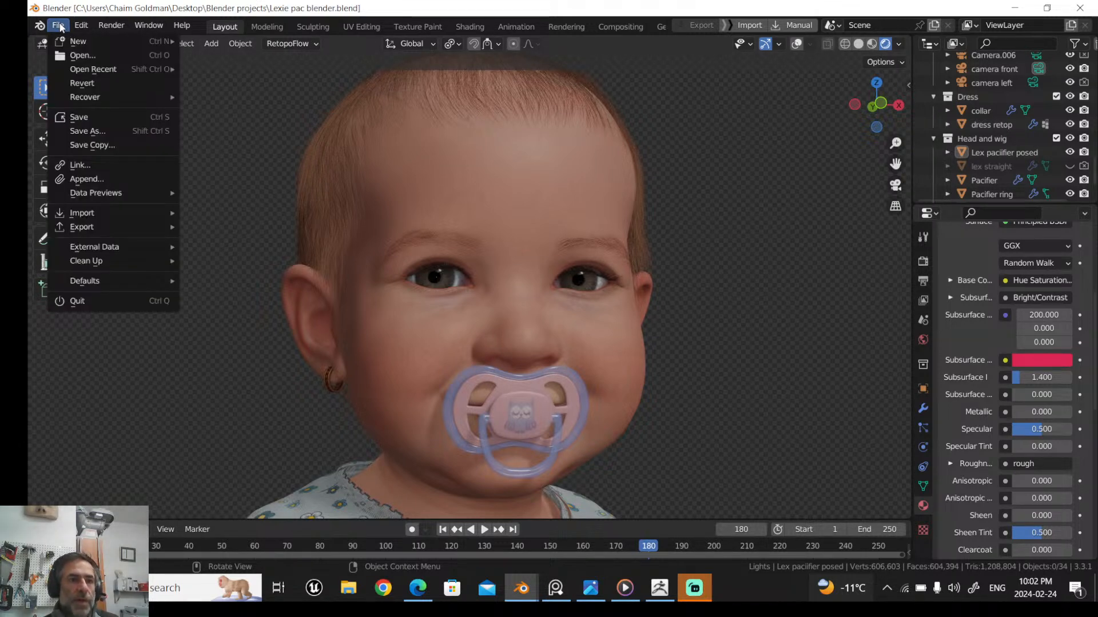
mouse_move(135, 68)
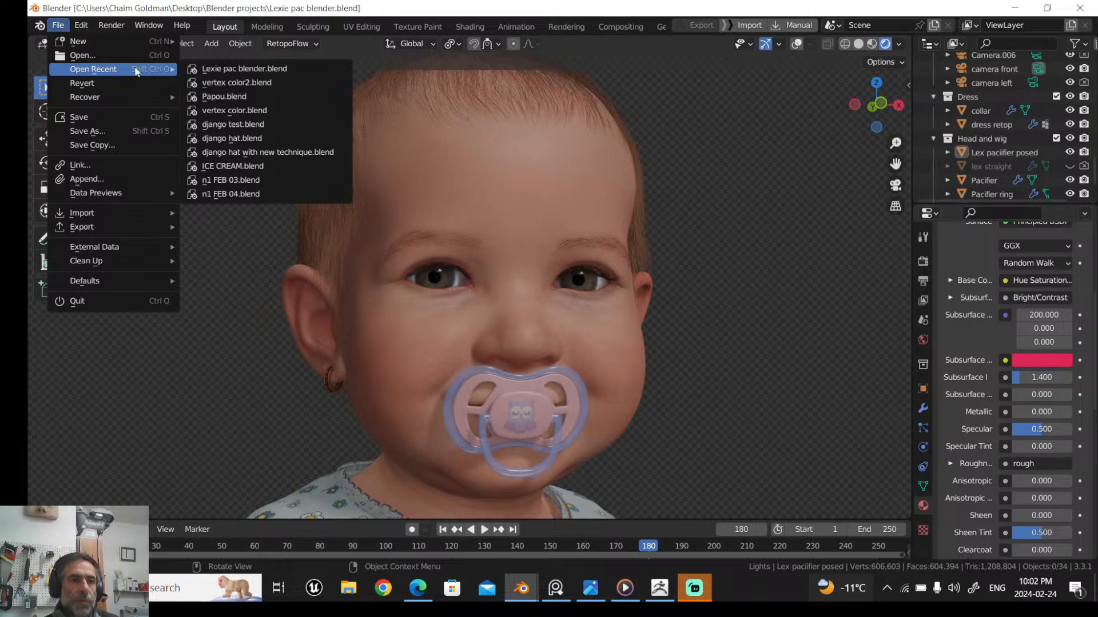
click(246, 83)
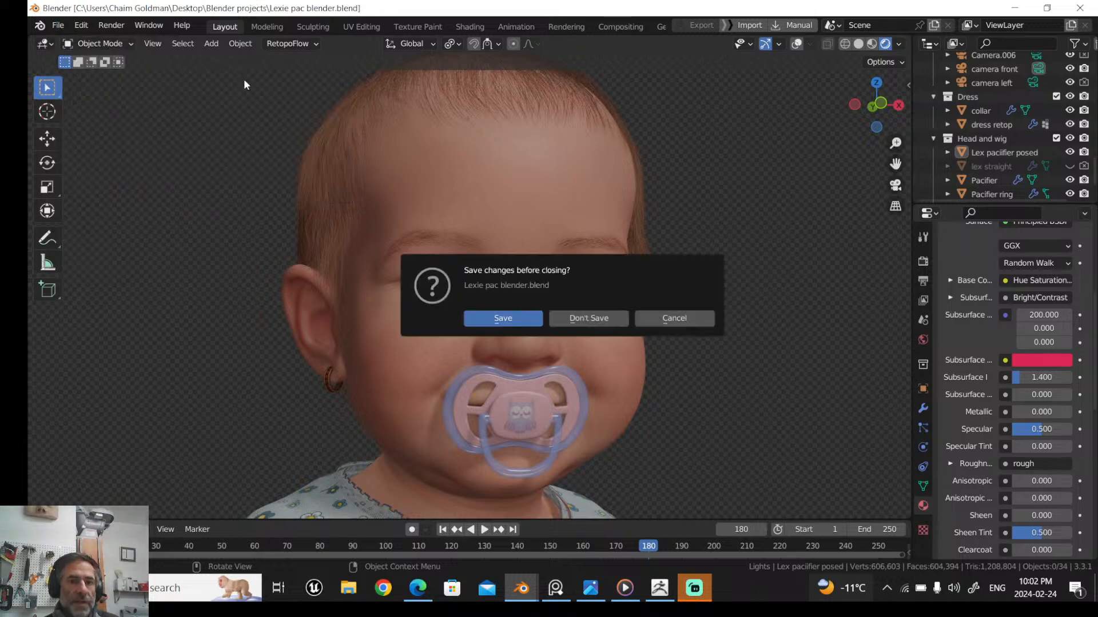
click(600, 319)
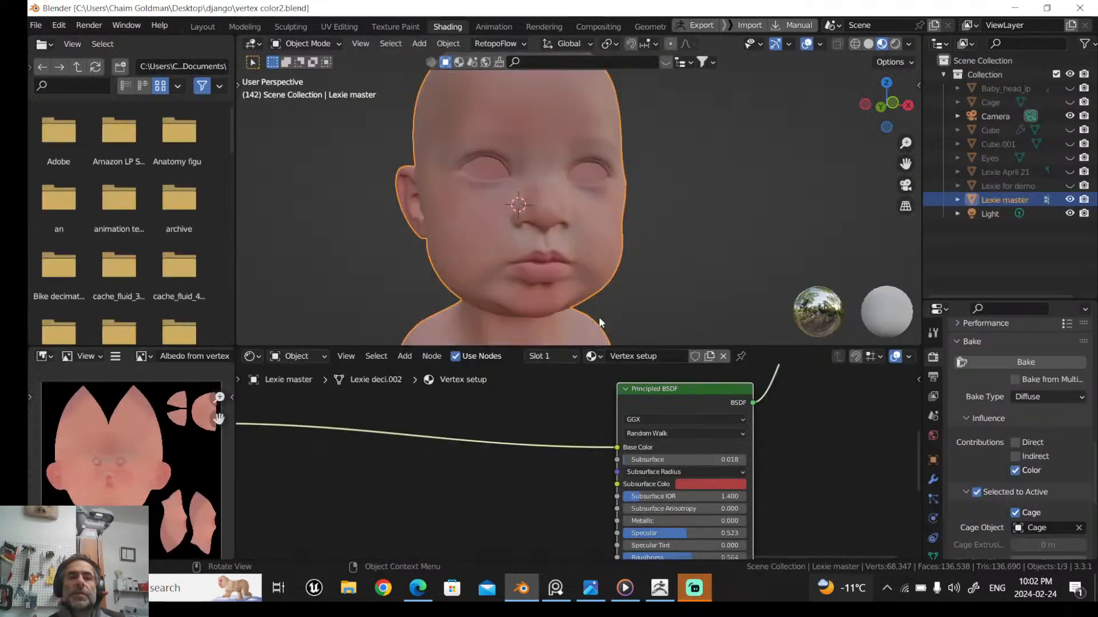
Examine the skin colouring of the Lexie master head in the Layout workspace, around the eyes, nose and mouth
click(213, 27)
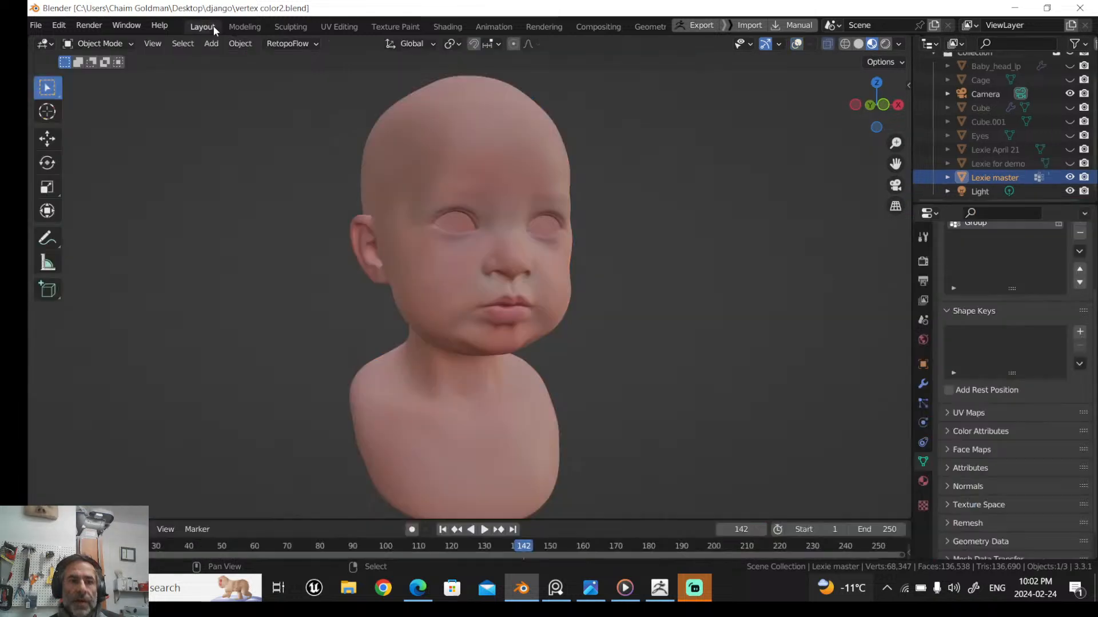
scroll(280, 180, up, 1)
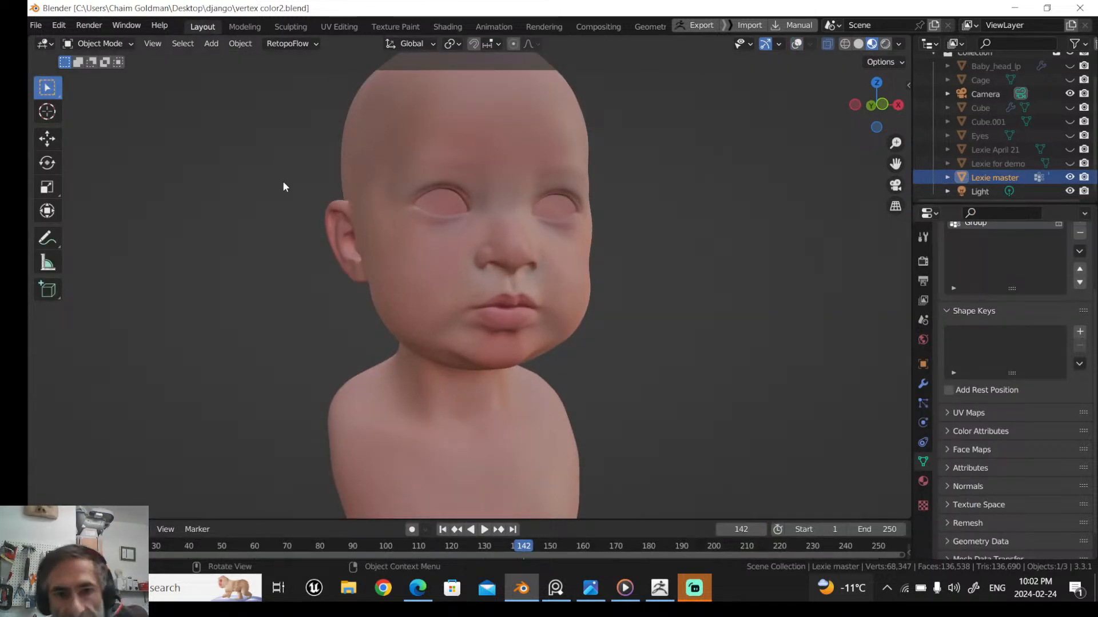
scroll(282, 186, up, 1)
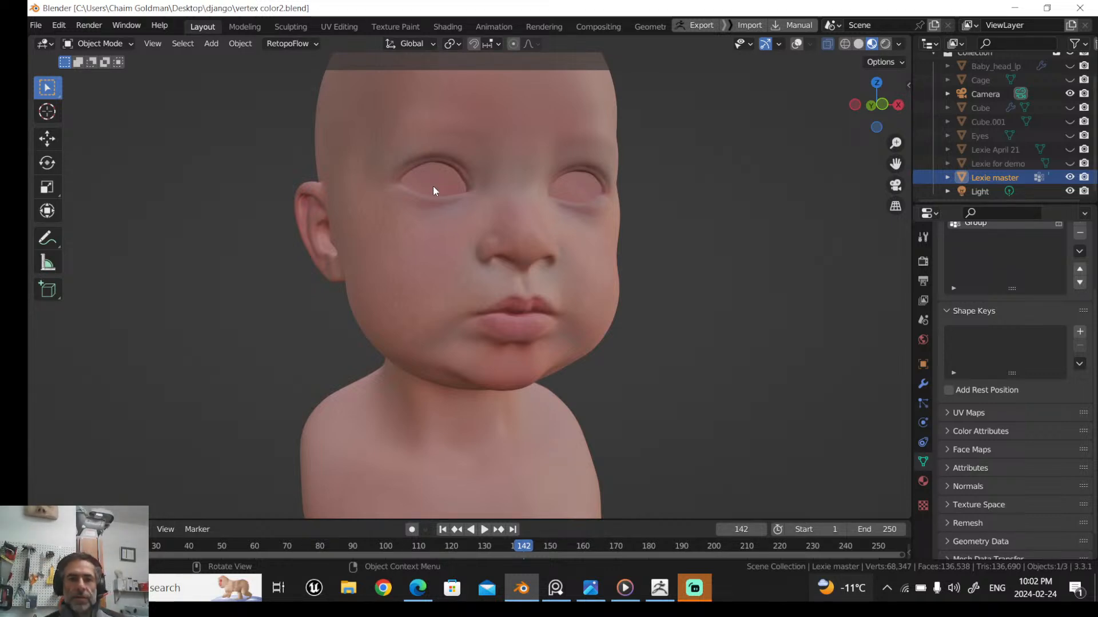
middle_drag(425, 195, 448, 218)
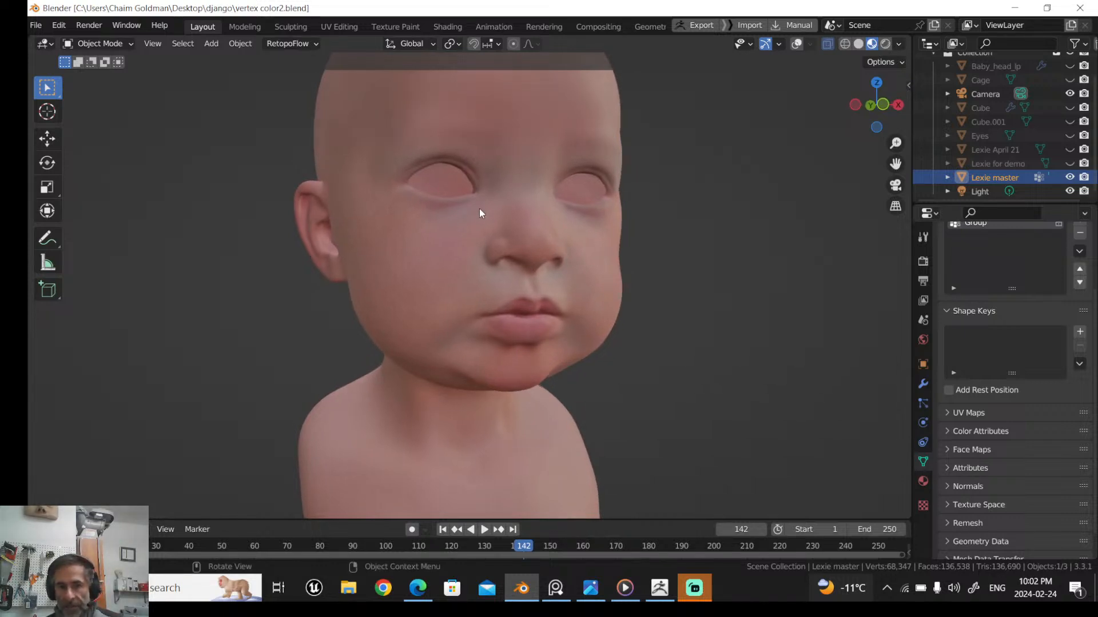
scroll(476, 171, up, 3)
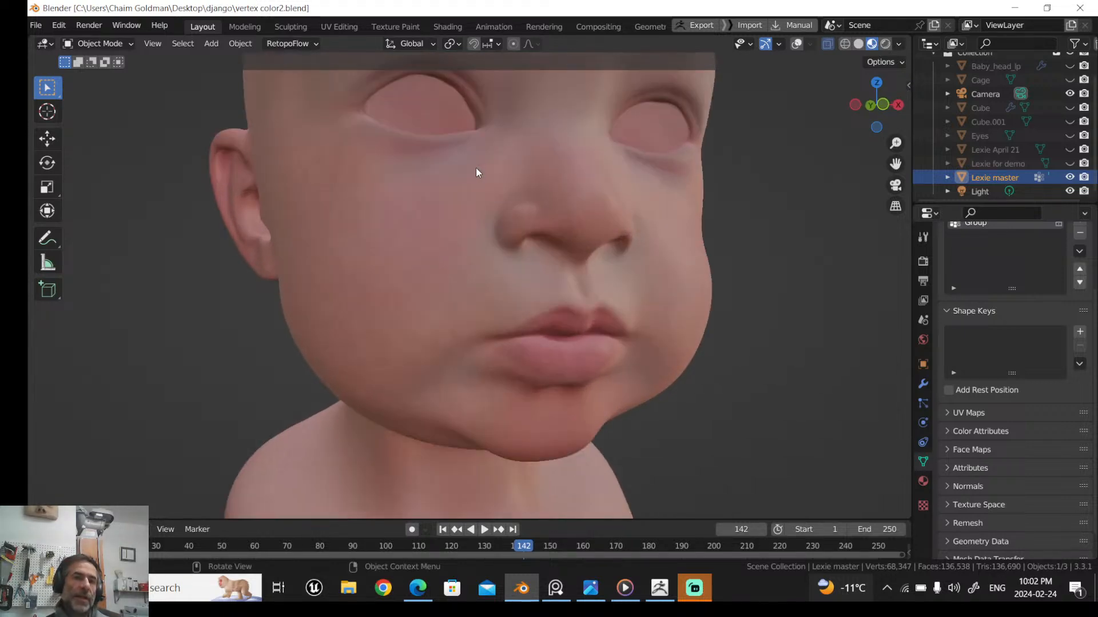
scroll(476, 172, down, 2)
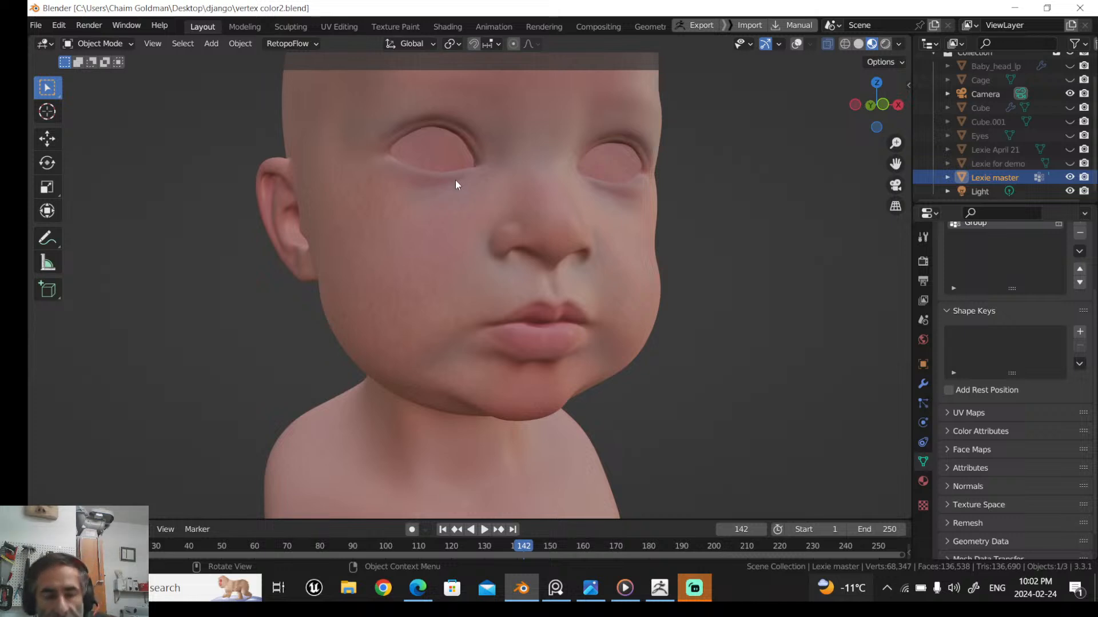
scroll(451, 184, down, 3)
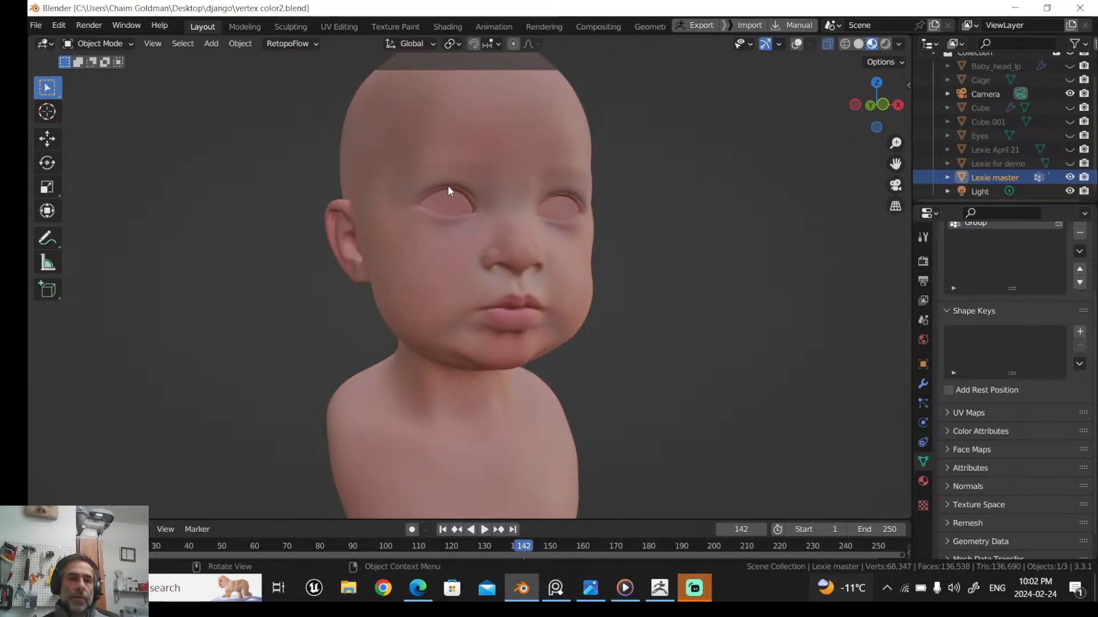
Examine the full Vertex setup node tree of the Lexie master head in the Shading workspace
click(447, 26)
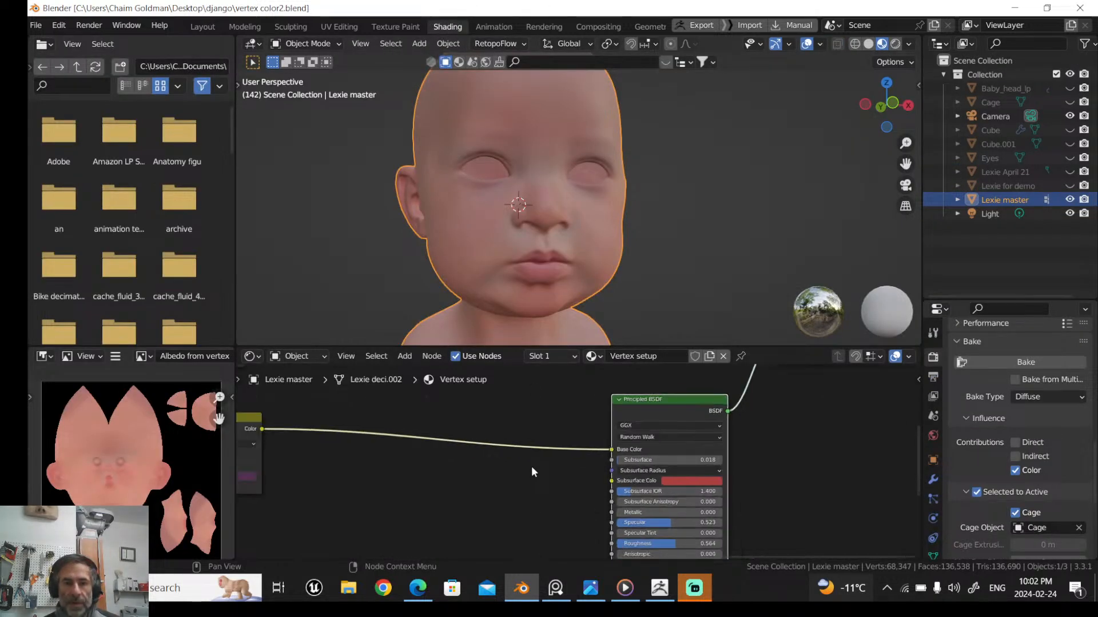
scroll(531, 467, down, 13)
middle_drag(517, 394, 753, 445)
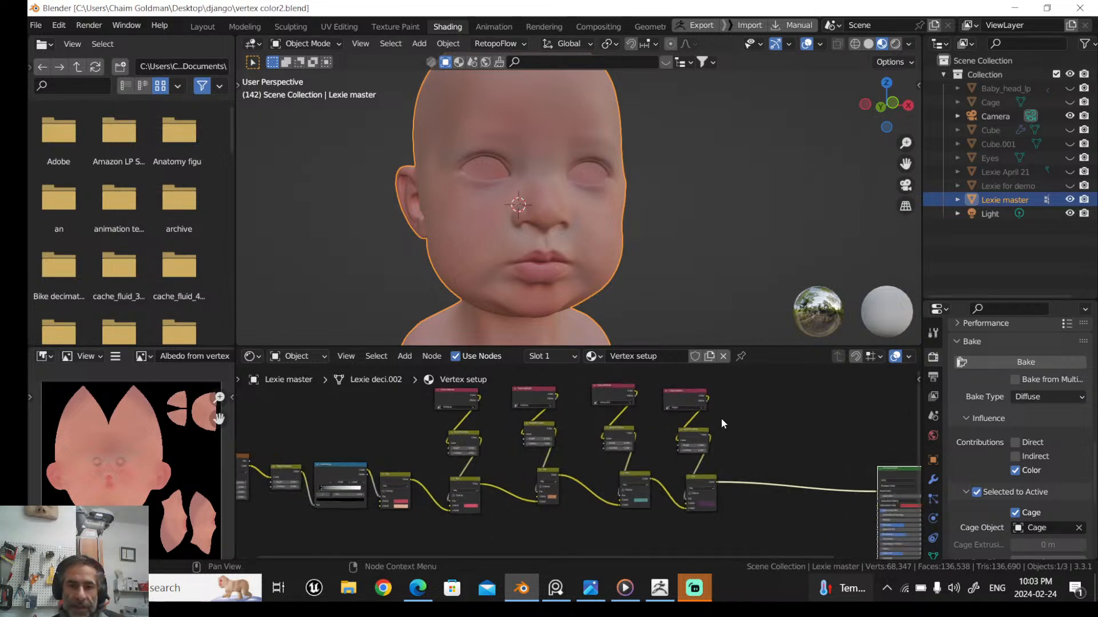
middle_drag(722, 418, 727, 424)
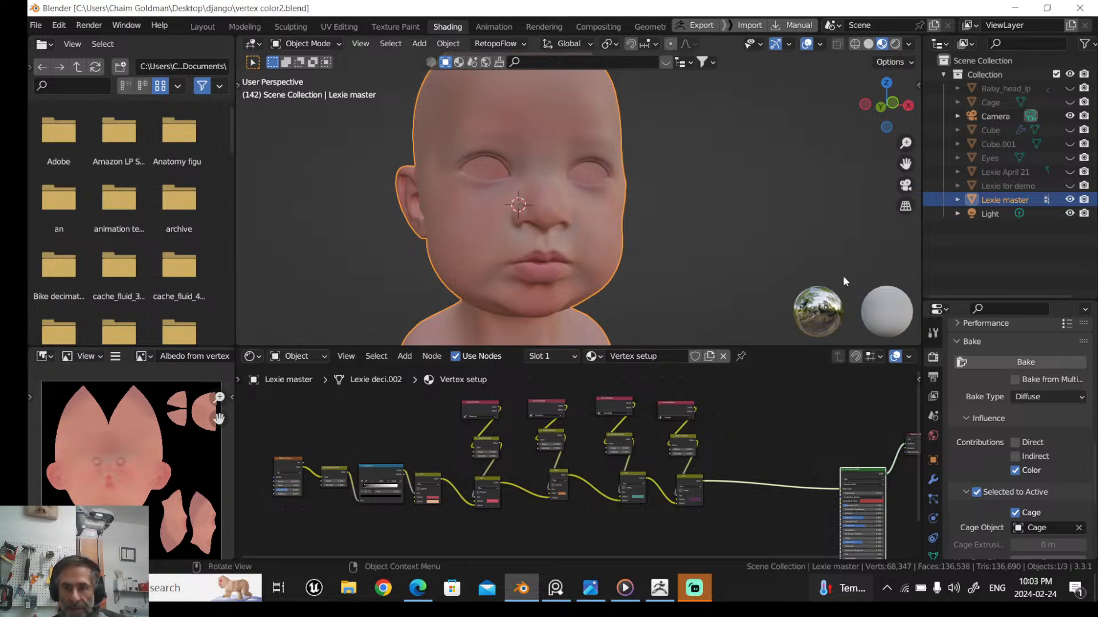
Hide the Lexie master head, show the Lexie for demo head and select it
click(1069, 200)
click(1069, 186)
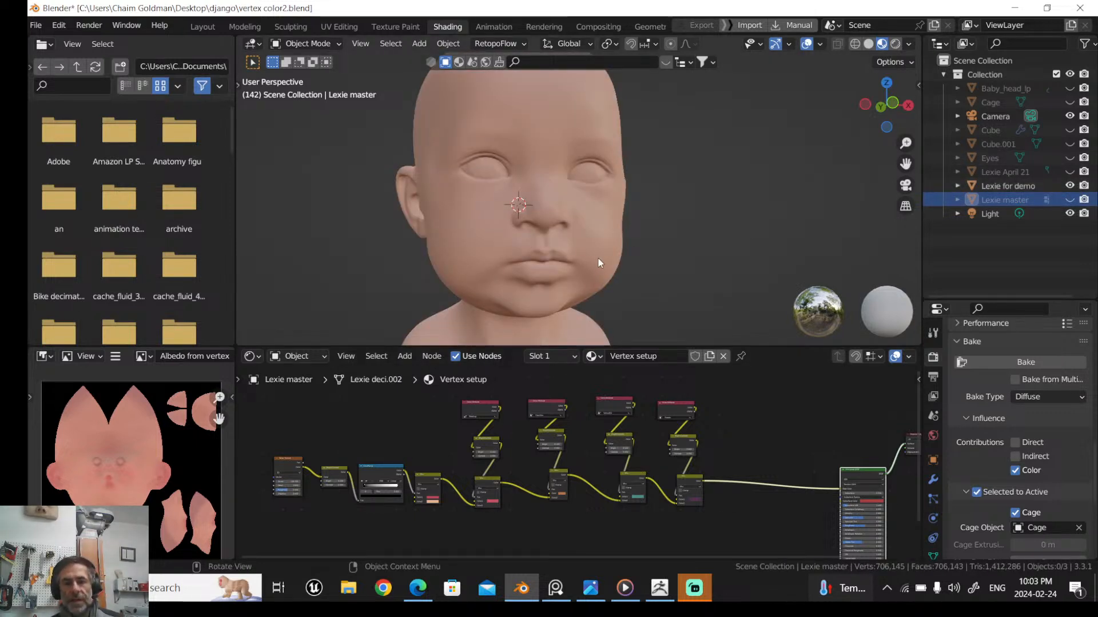
click(488, 101)
Move the Material Output node of the Vertex simple material up, closer to the level of the Principled BSDF
middle_drag(478, 434, 402, 371)
scroll(418, 405, up, 3)
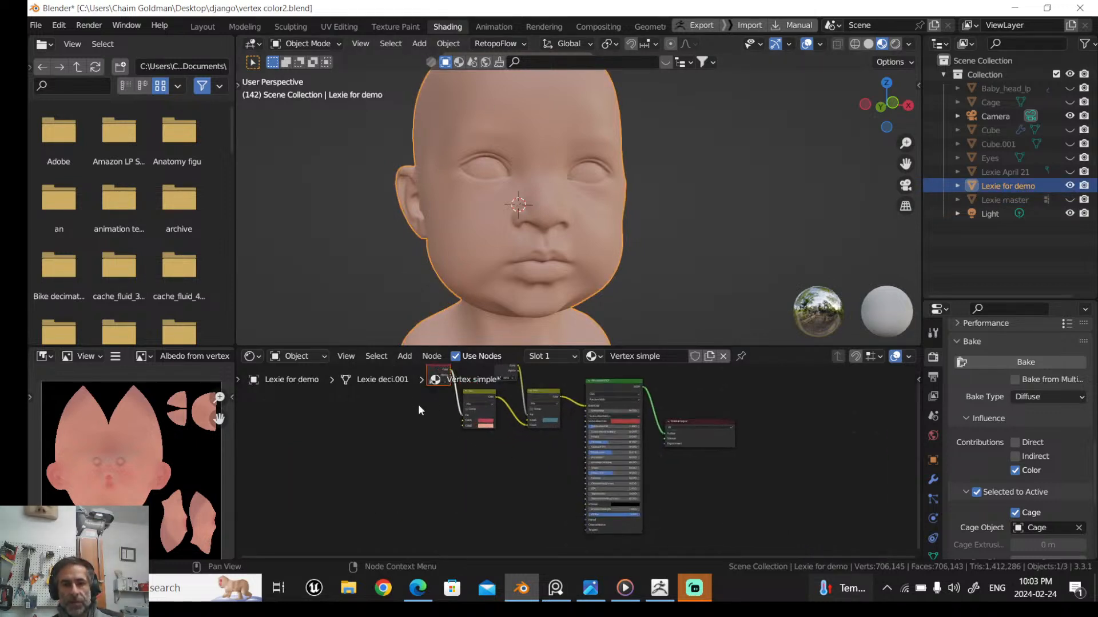
scroll(419, 406, up, 1)
middle_drag(422, 417, 503, 514)
middle_drag(632, 456, 579, 397)
scroll(620, 421, up, 5)
scroll(622, 420, up, 3)
scroll(583, 423, up, 2)
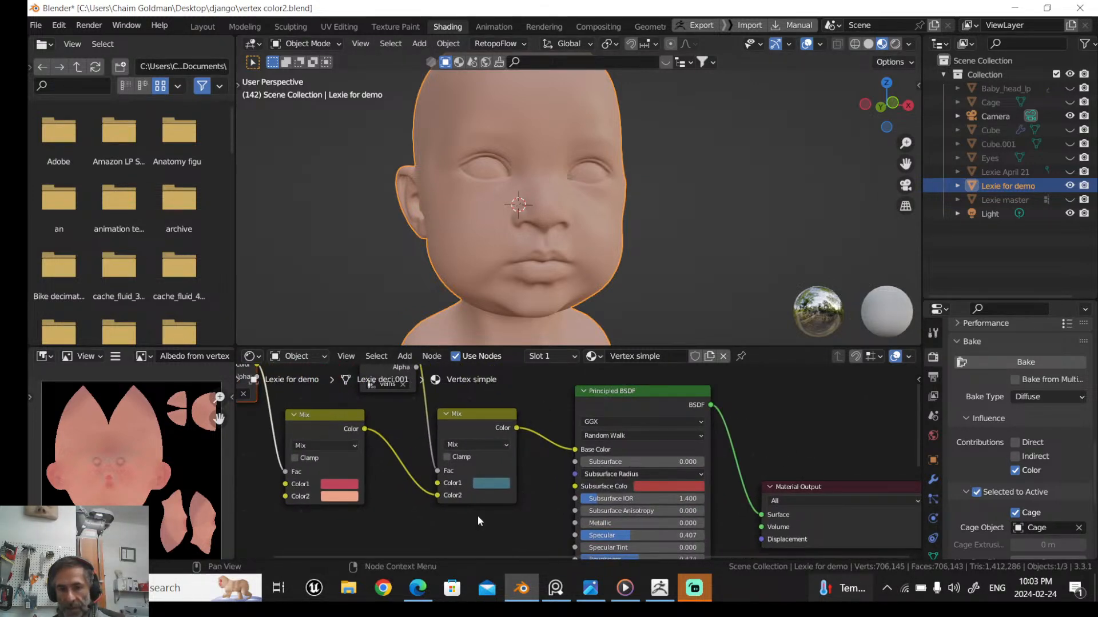
drag(838, 483, 826, 402)
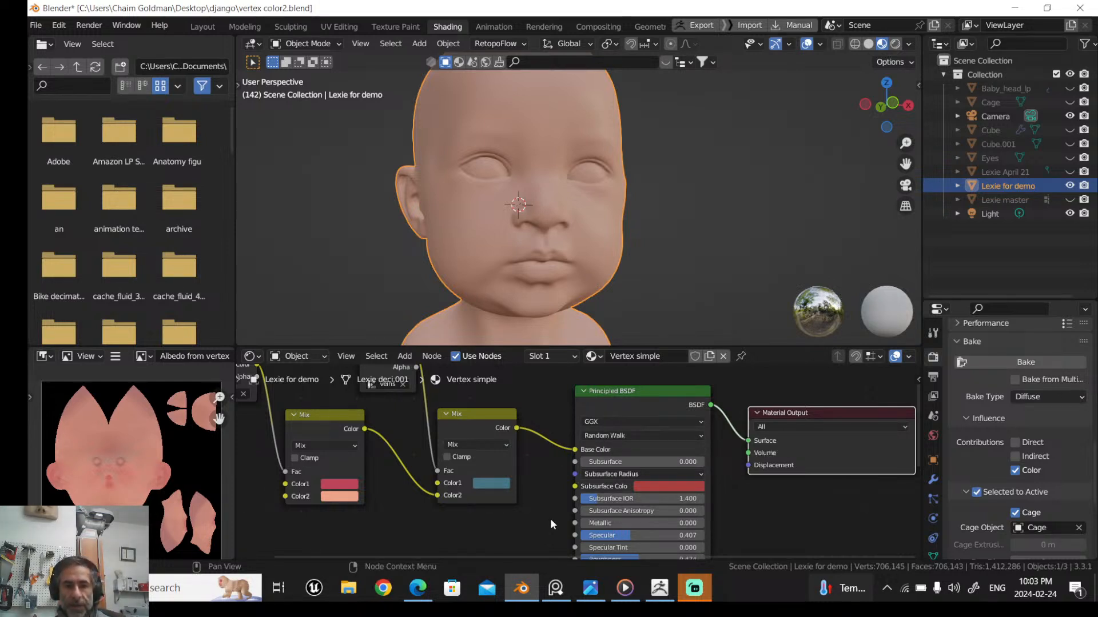
Examine how the Color and veins Color Attribute nodes feed the two Mix nodes in the Vertex simple material
middle_drag(512, 539, 679, 391)
ctrl+middle_drag(322, 393, 343, 431)
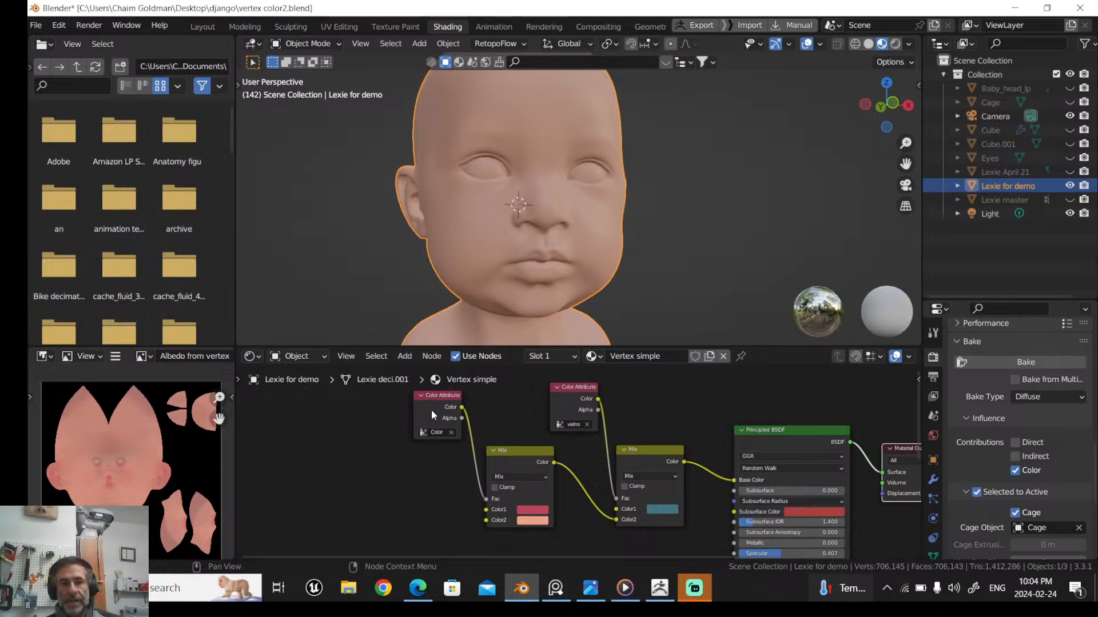
scroll(423, 411, up, 3)
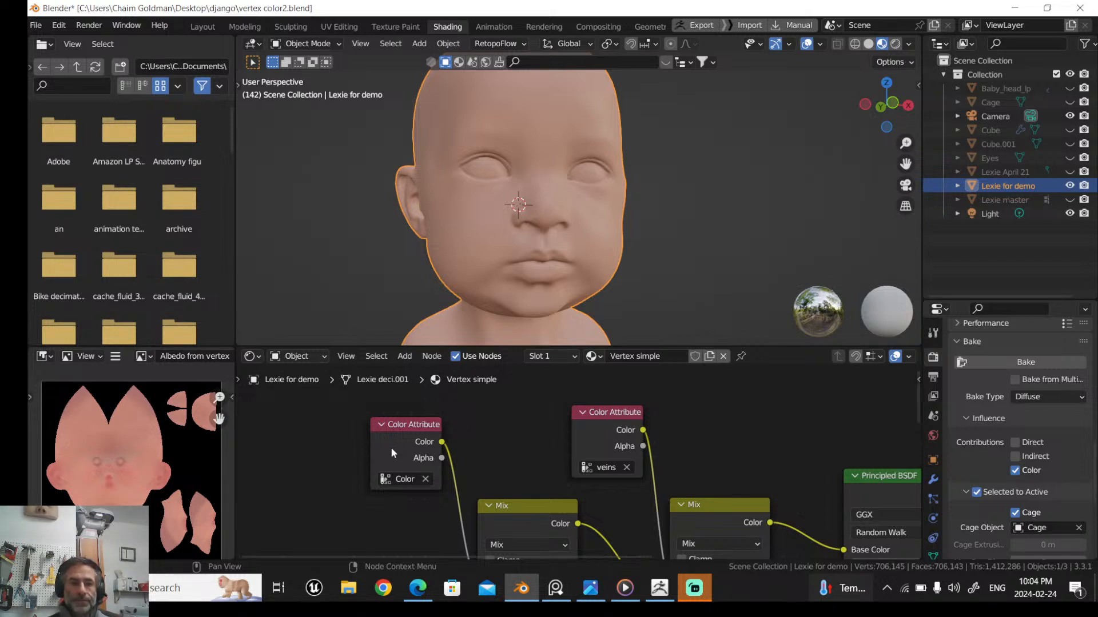
scroll(394, 448, down, 2)
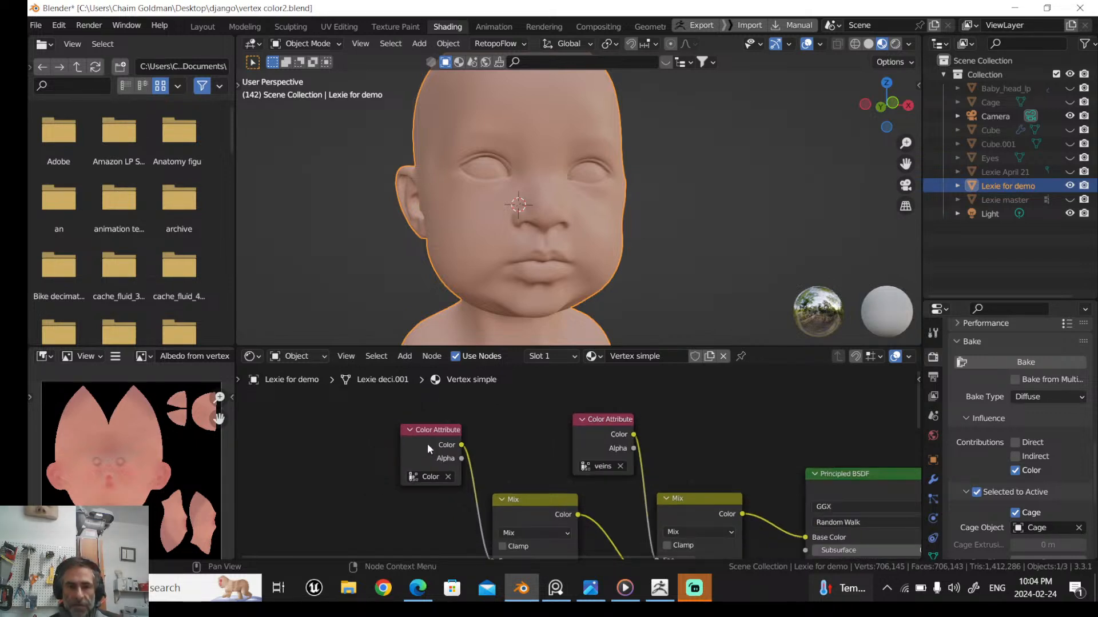
middle_drag(427, 443, 414, 419)
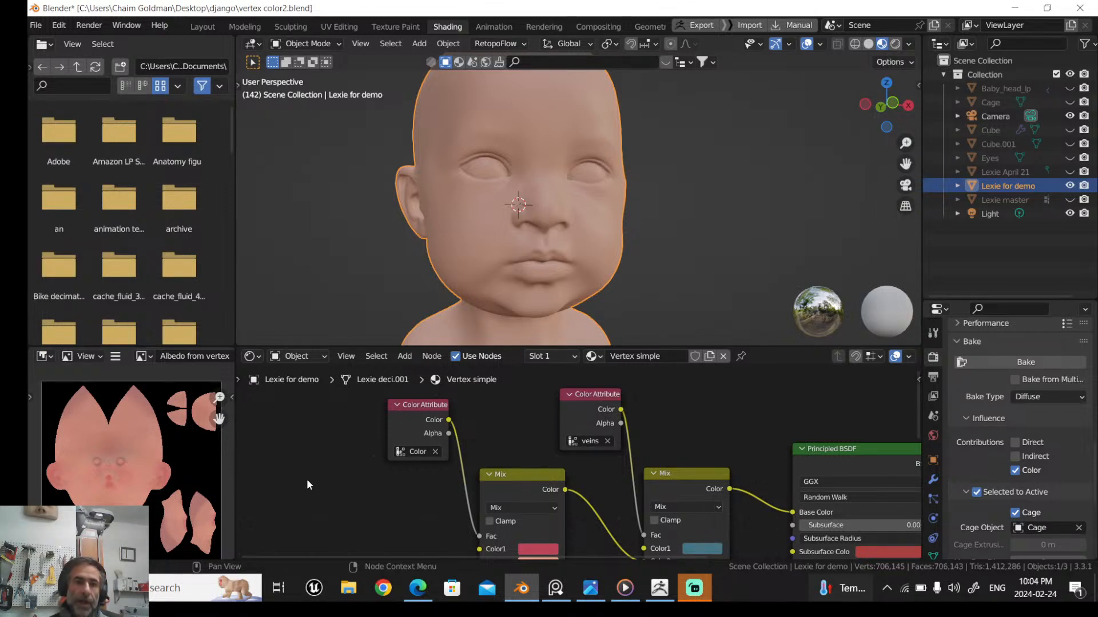
mouse_move(307, 479)
middle_down()
mouse_move(317, 448)
mouse_move(327, 474)
middle_up()
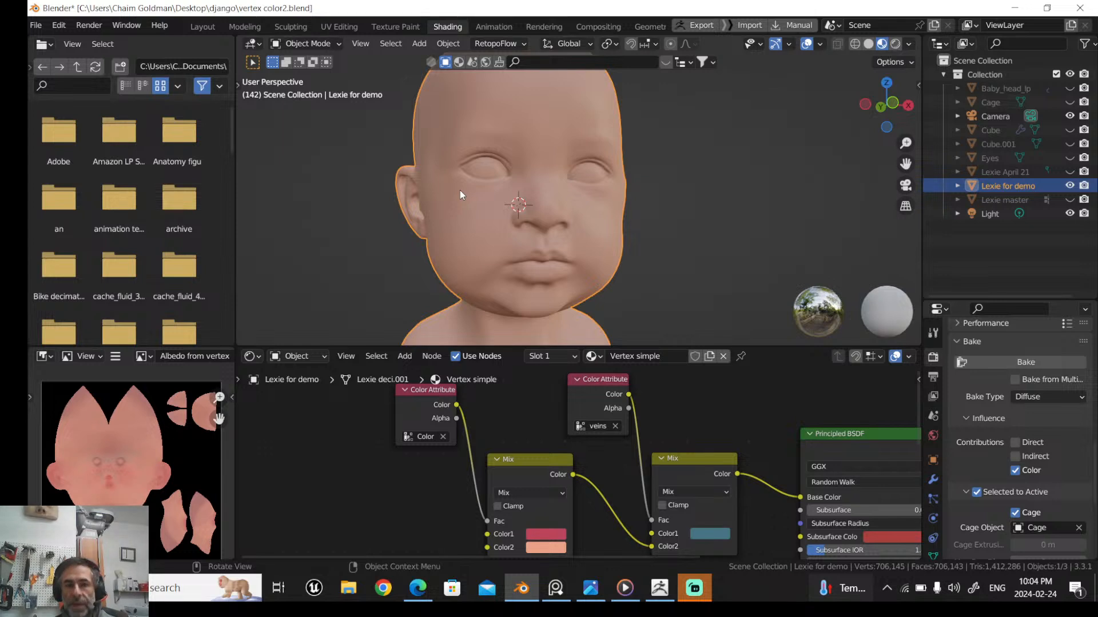
Put the Lexie for demo head into Edit Mode in the Layout workspace
click(200, 27)
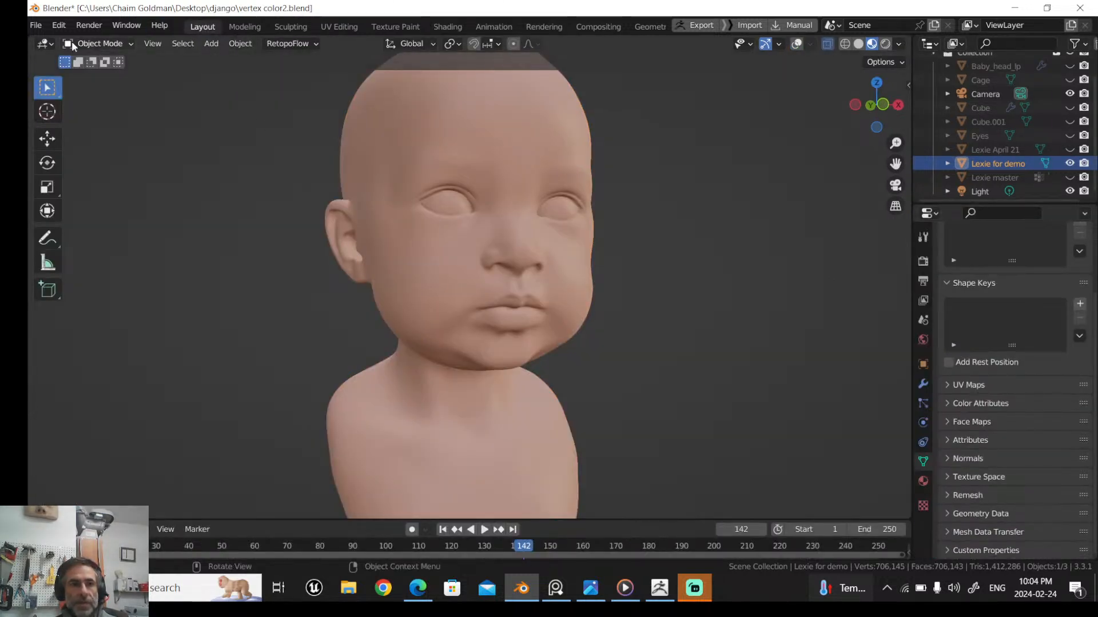
click(95, 44)
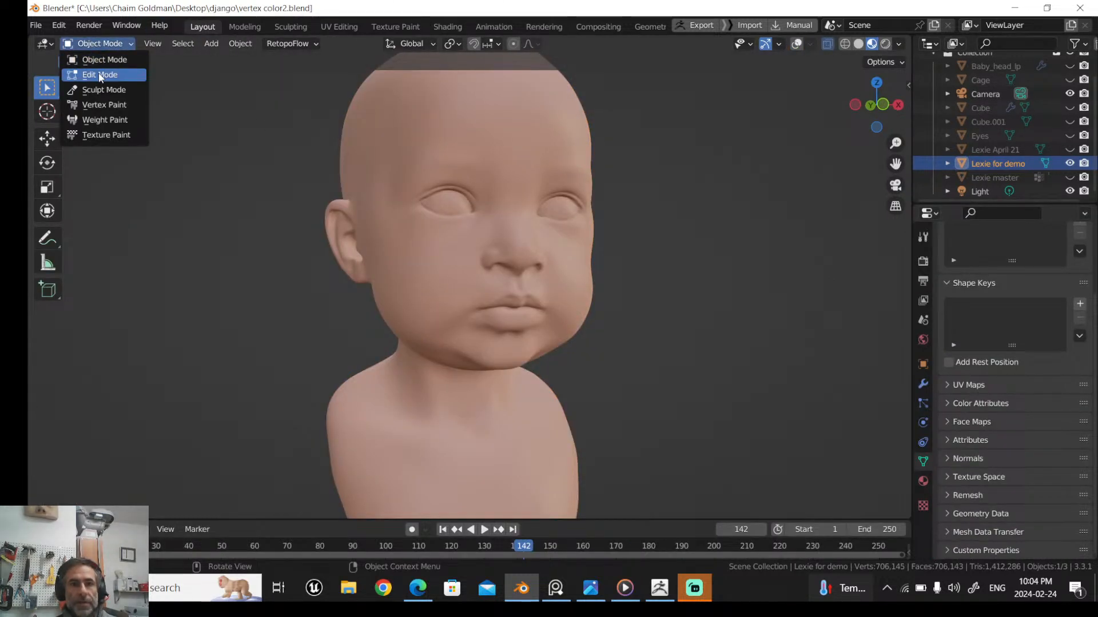
click(99, 76)
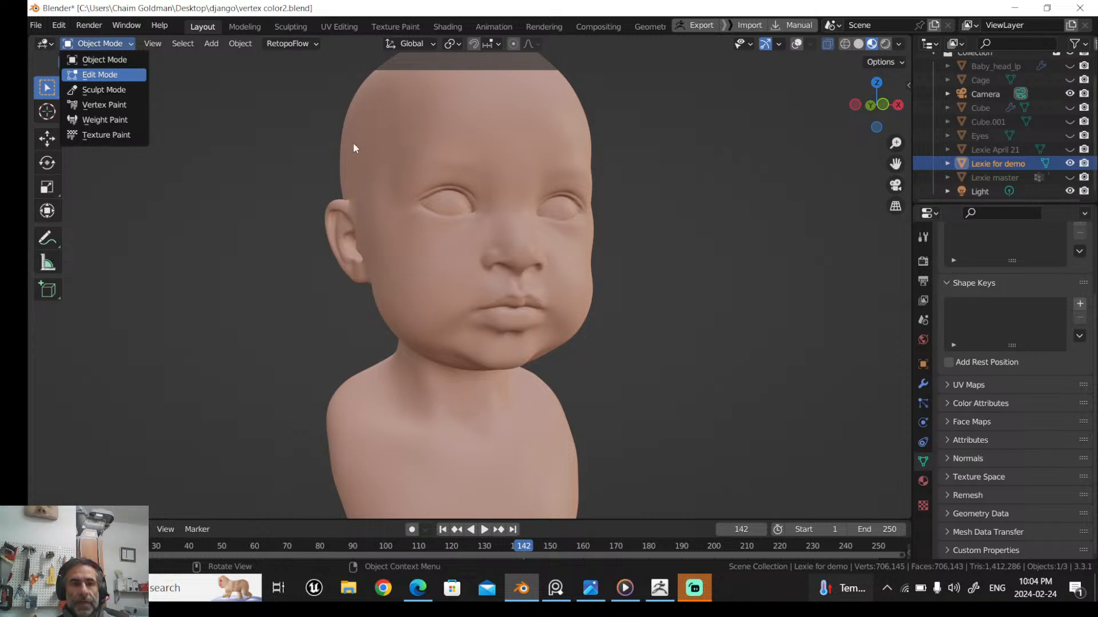
click(427, 144)
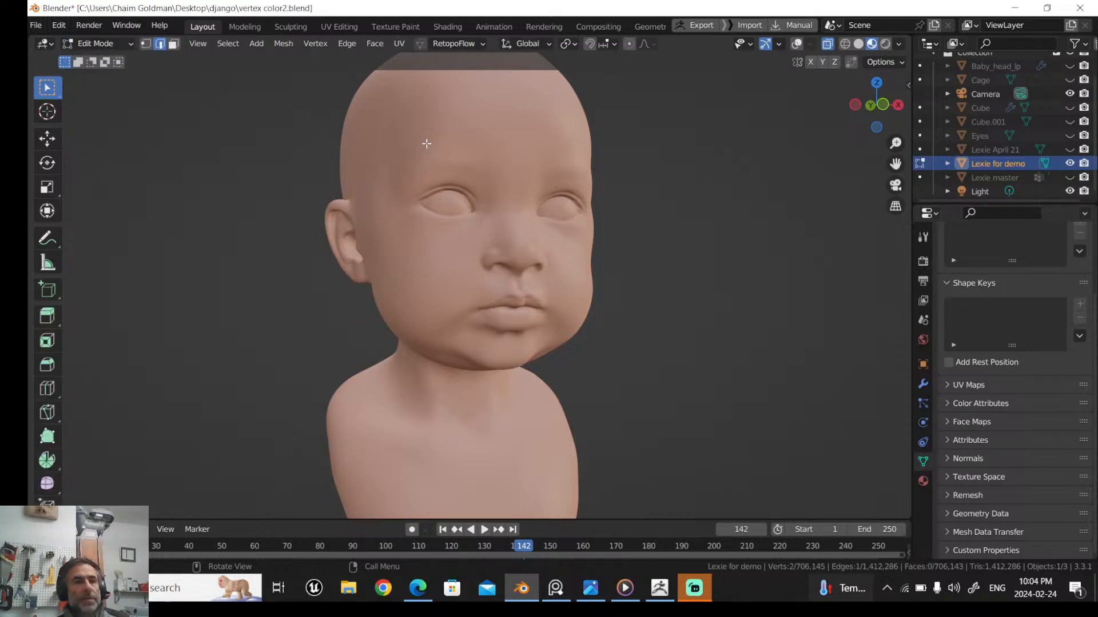
Return the Lexie for demo head from Edit Mode to Object Mode
click(97, 45)
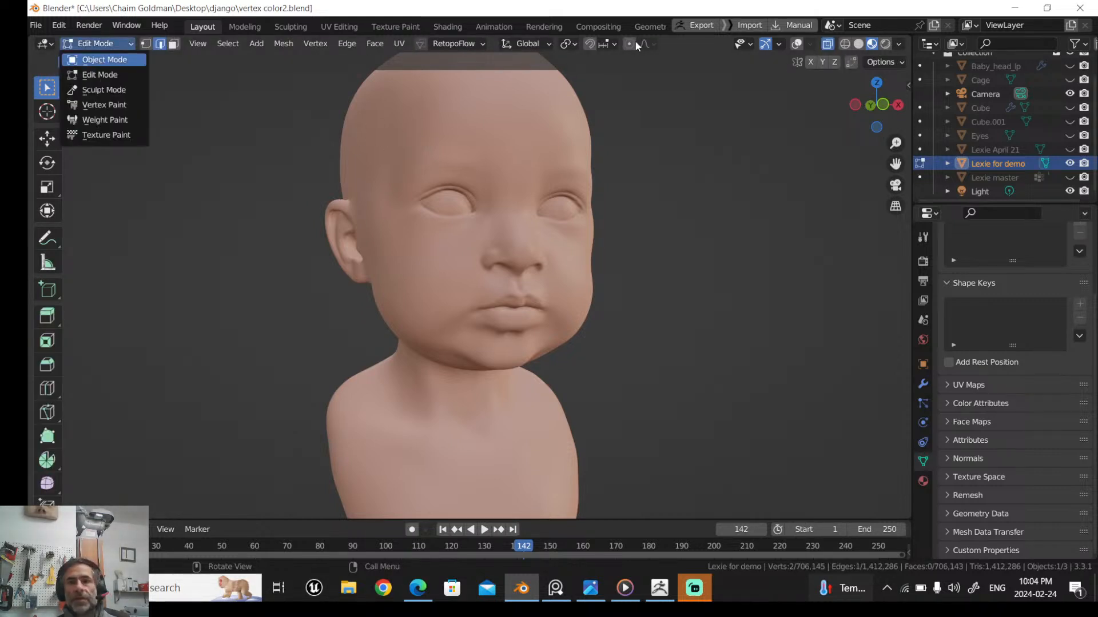
key(Tab)
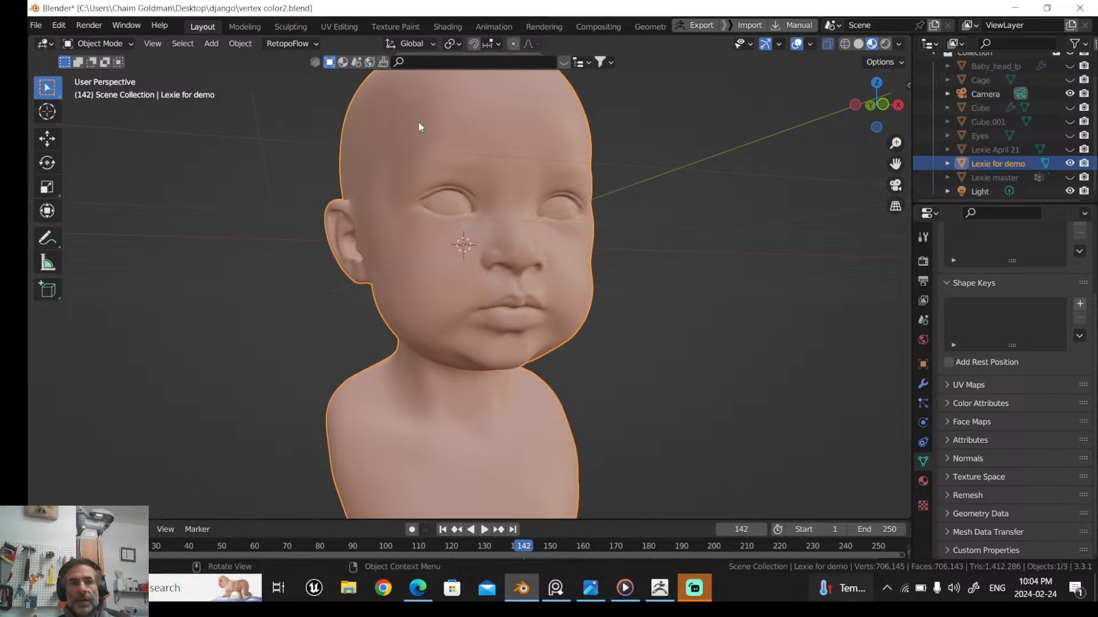
click(94, 44)
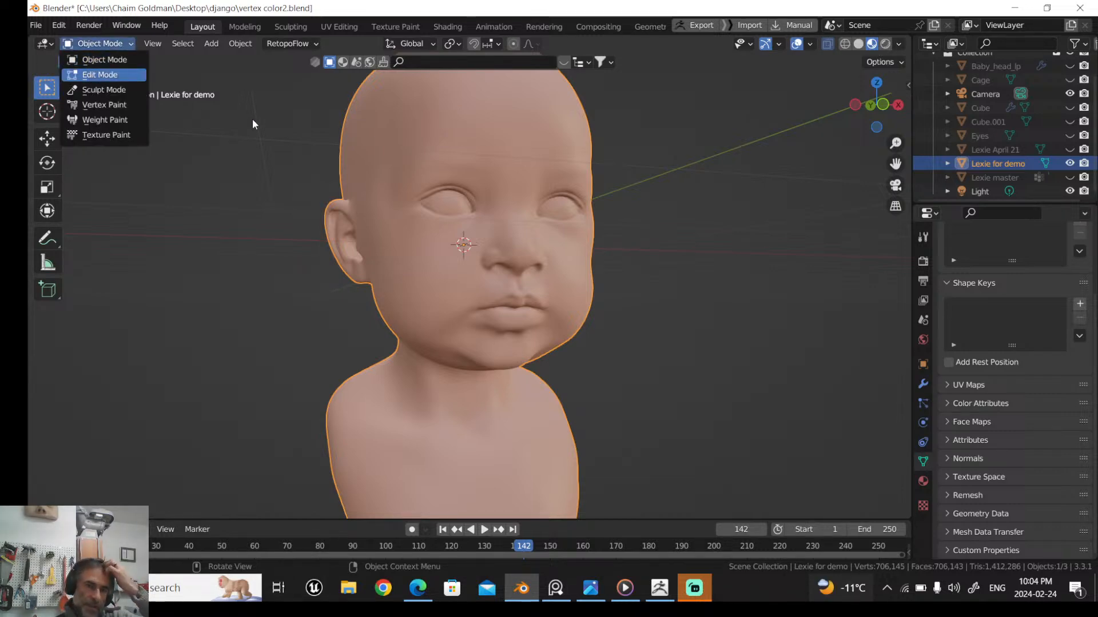
key(Return)
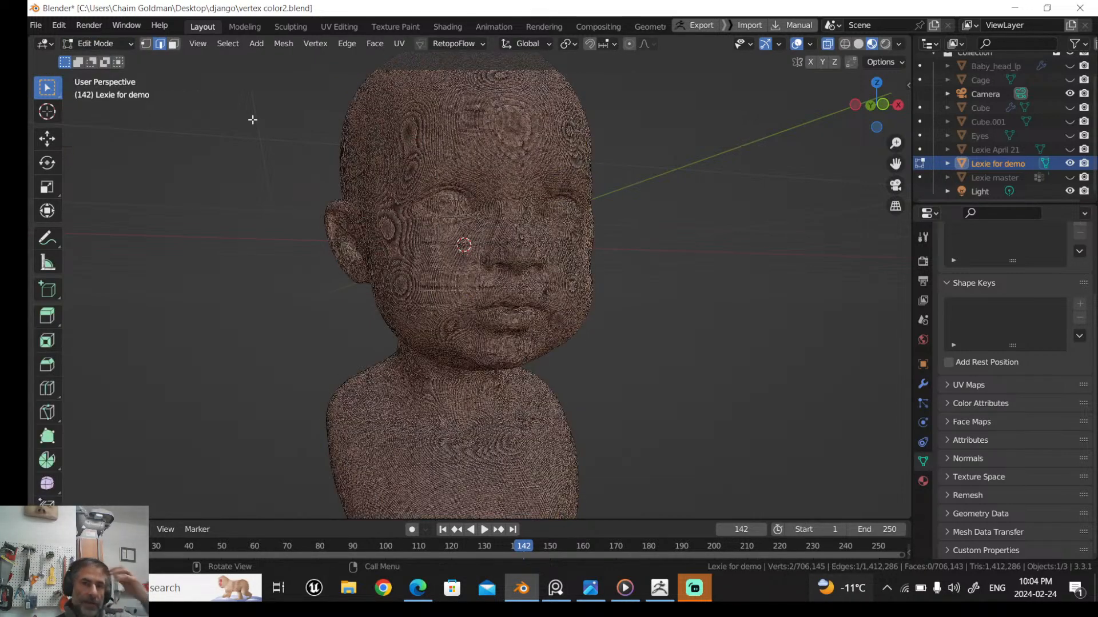
click(96, 44)
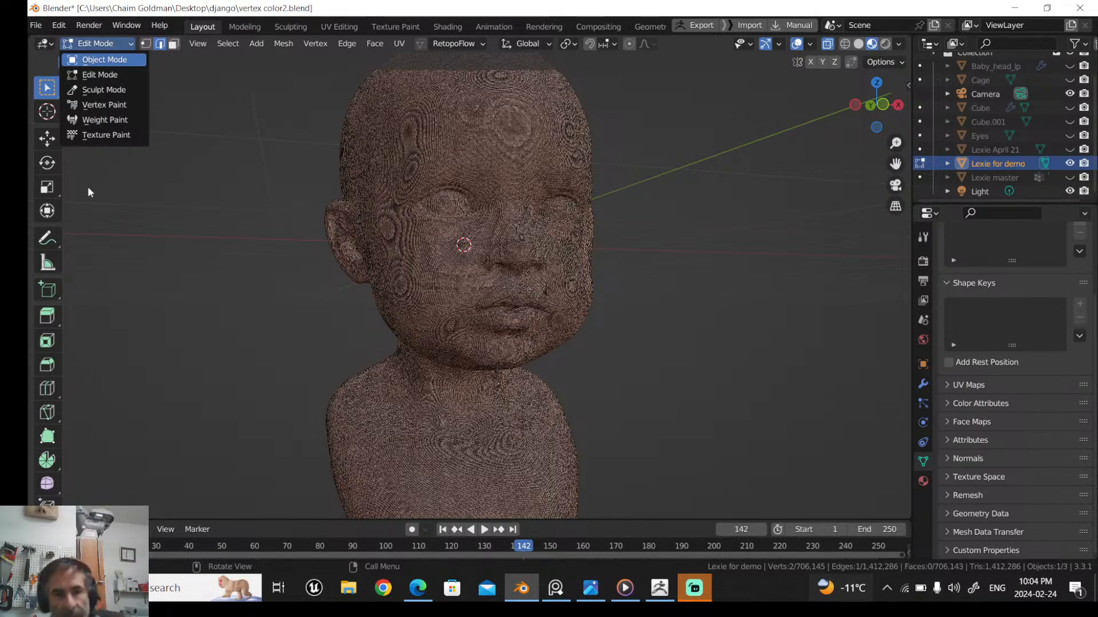
key(Return)
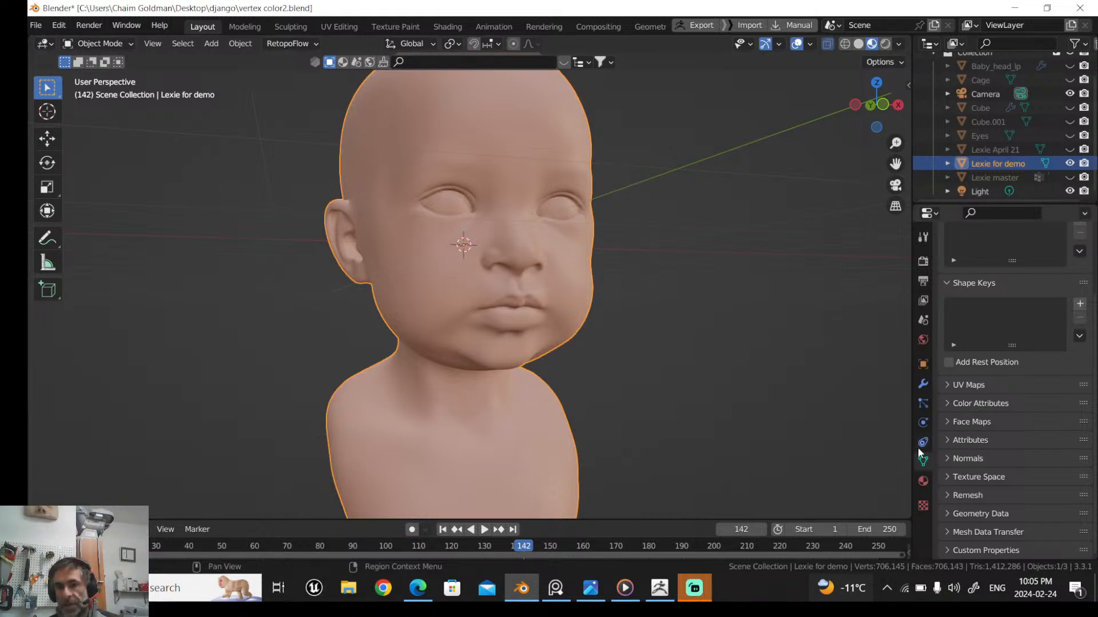
Add a color attribute named freckles with Vertex domain and Color data type to the head, and remove it again
click(960, 404)
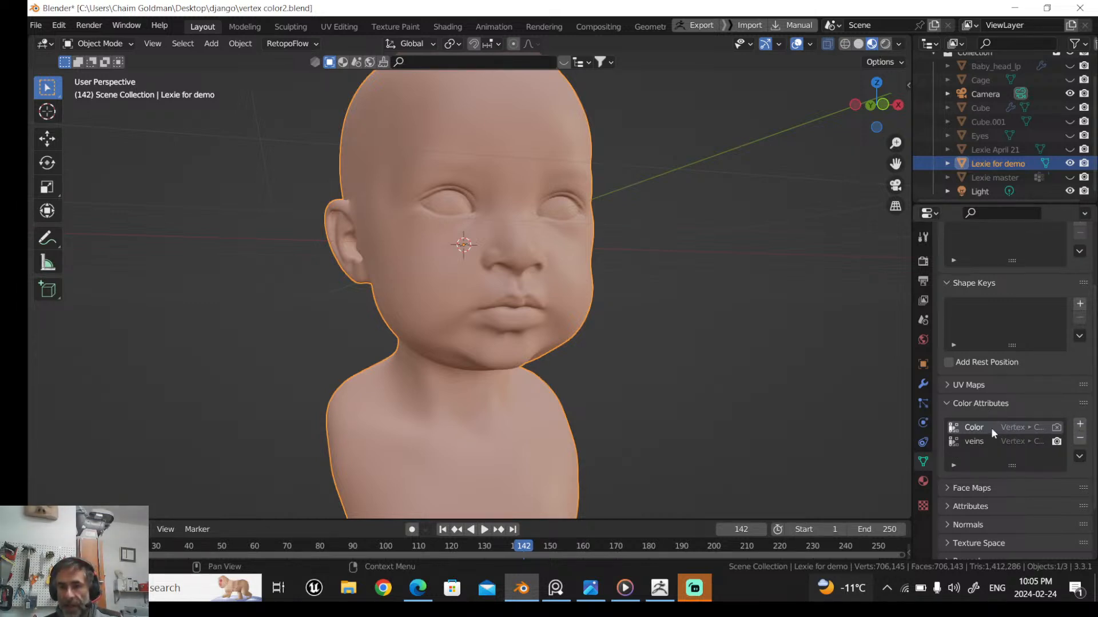
click(972, 440)
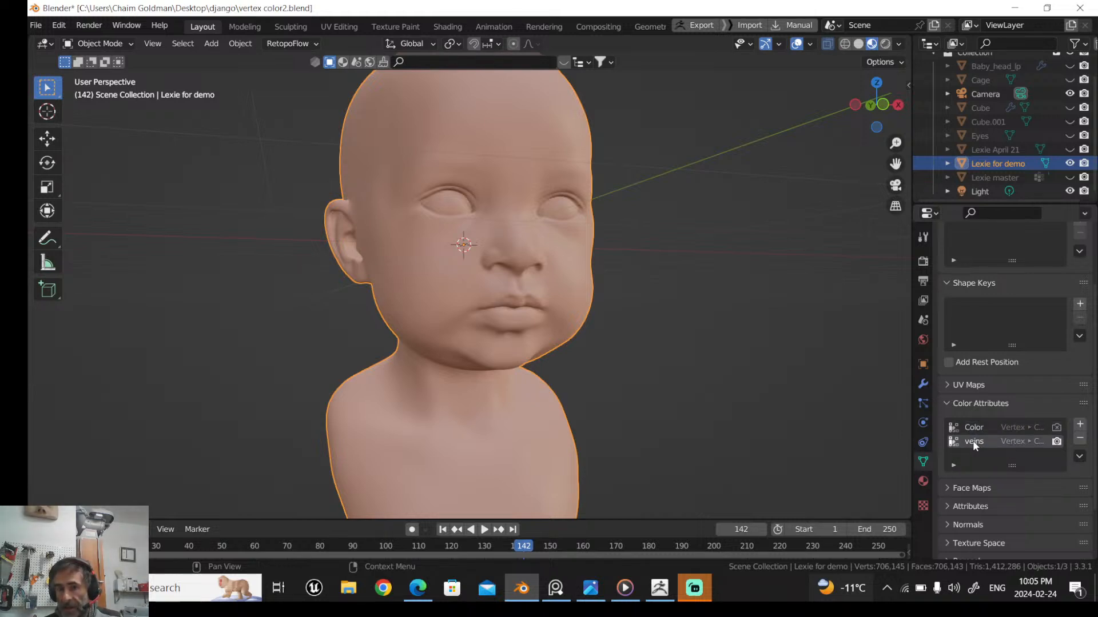
click(1077, 426)
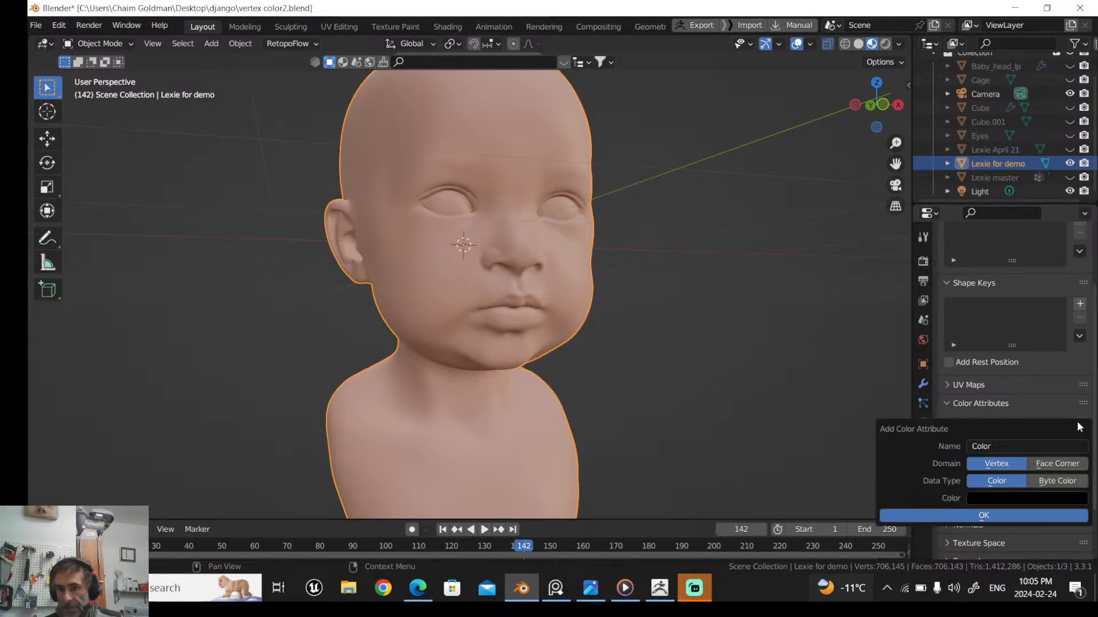
click(1021, 445)
text(fre)
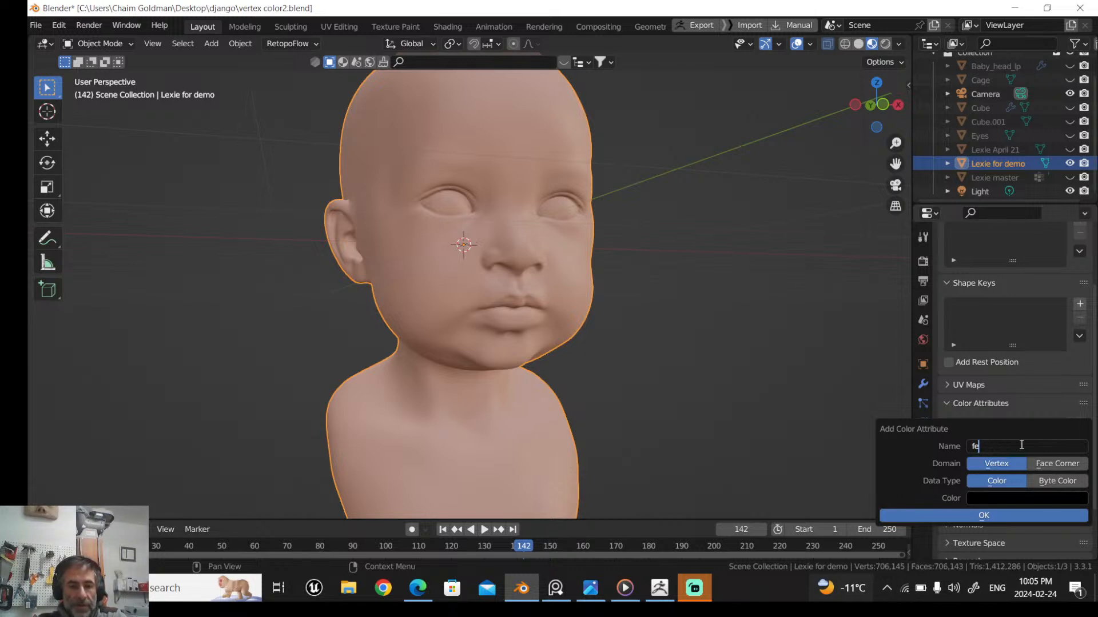
text(c)
key(BackSpace)
key(BackSpace)
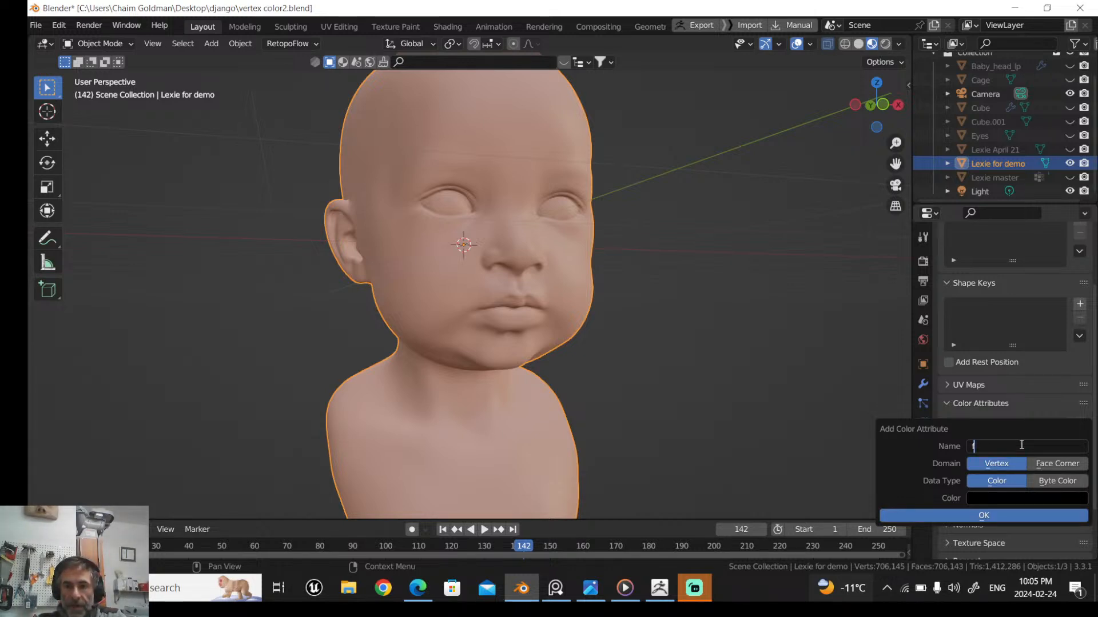
text(reckles)
key(Return)
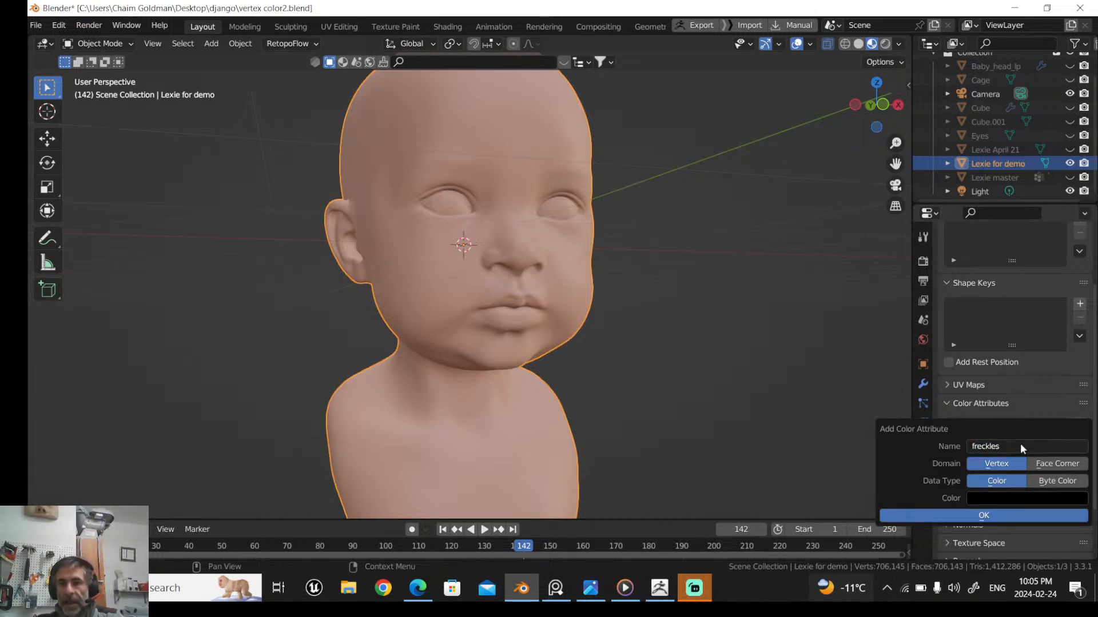
click(963, 514)
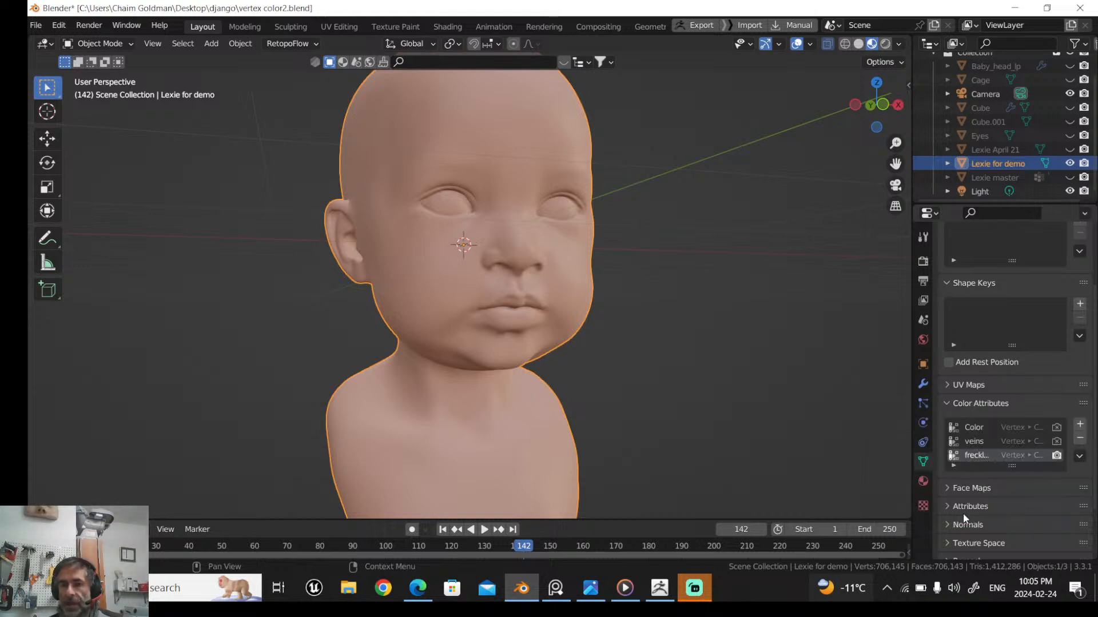
click(1079, 439)
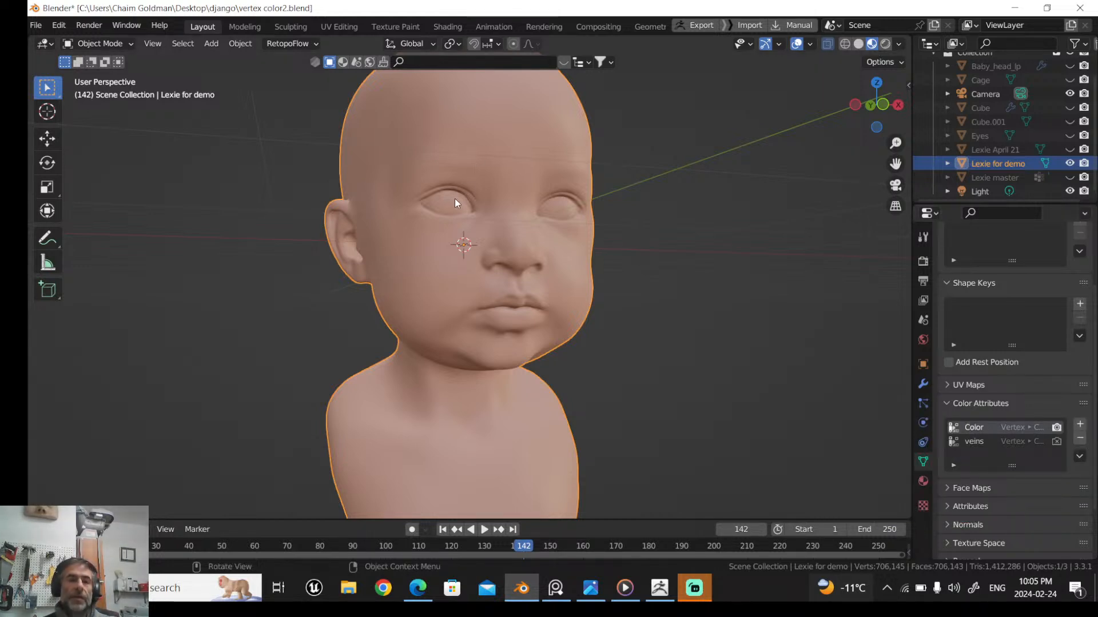
In the Shading workspace, connect the first Mix node straight to the Principled BSDF's Base Color and move the veins nodes aside, unlinked
click(448, 24)
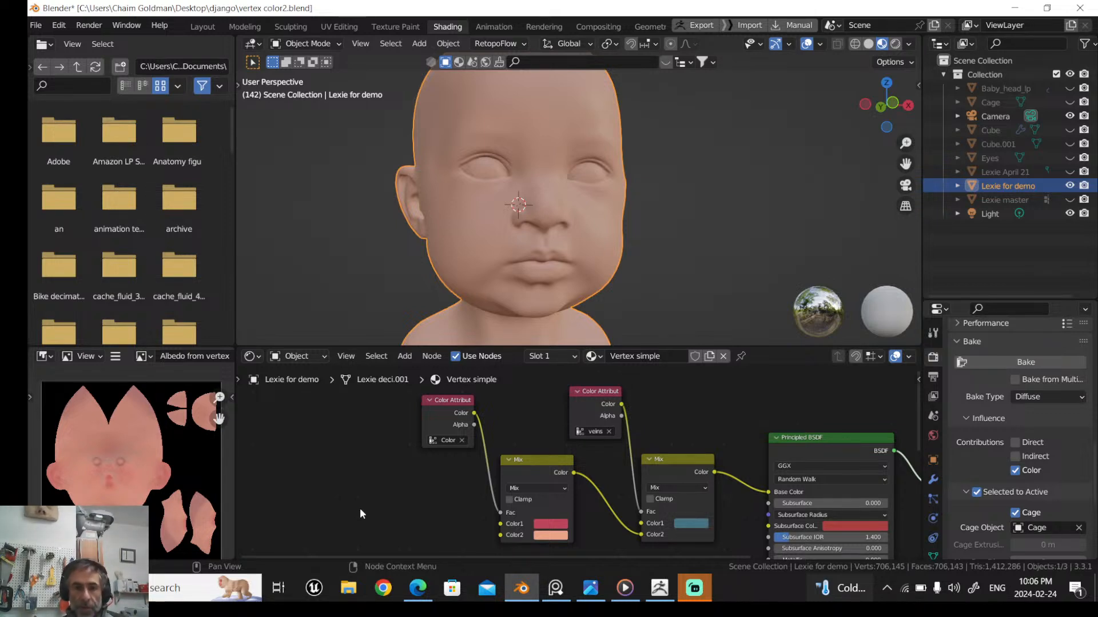
drag(690, 468, 675, 404)
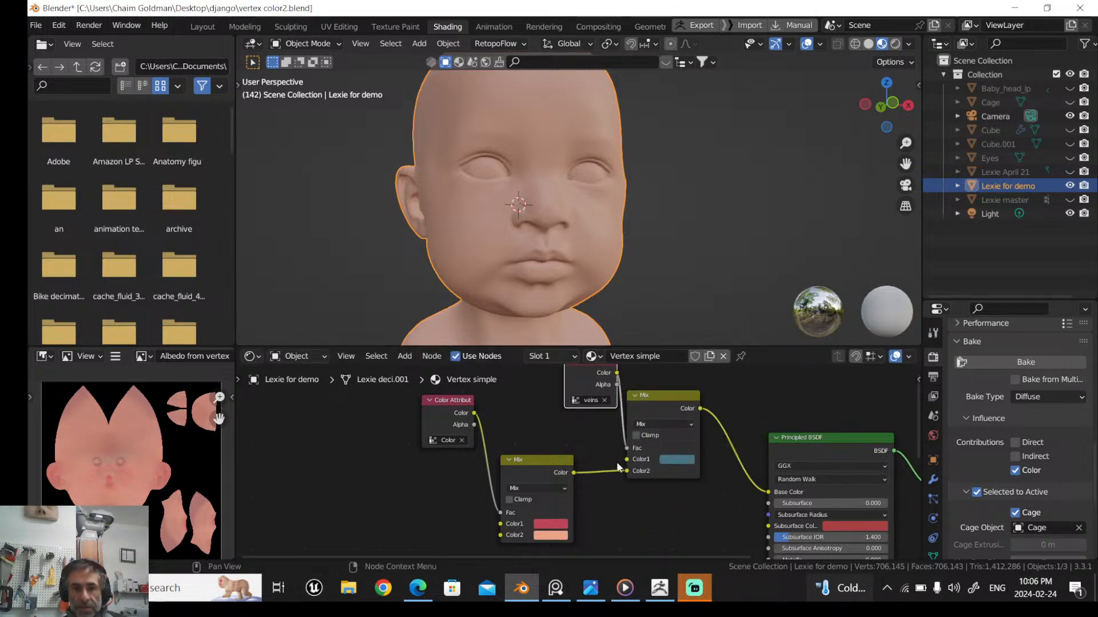
drag(627, 470, 769, 493)
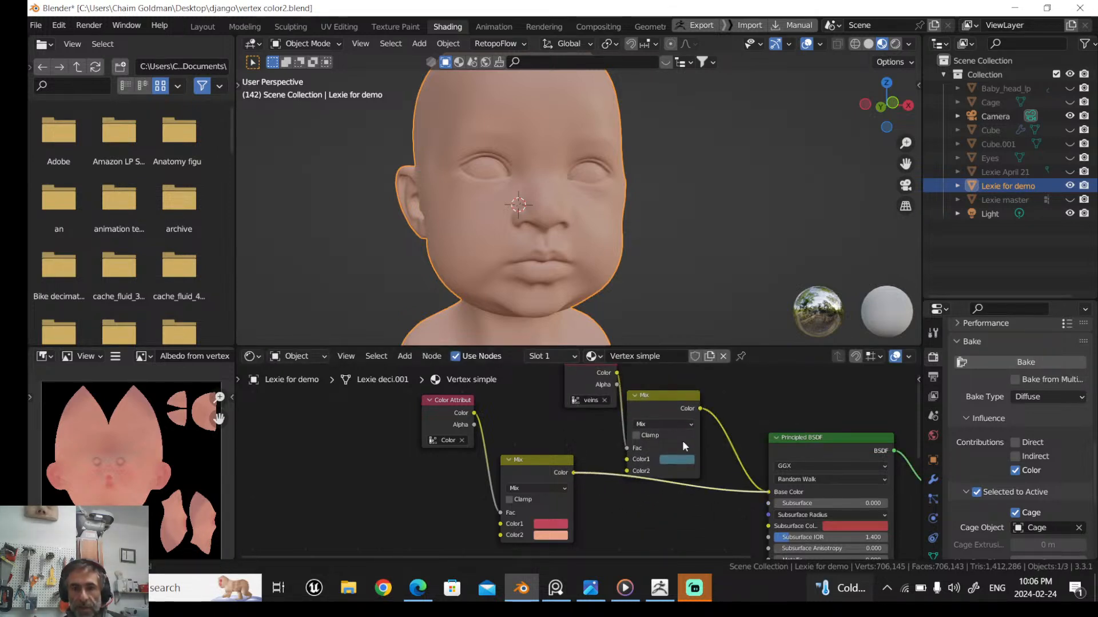
drag(661, 400, 669, 375)
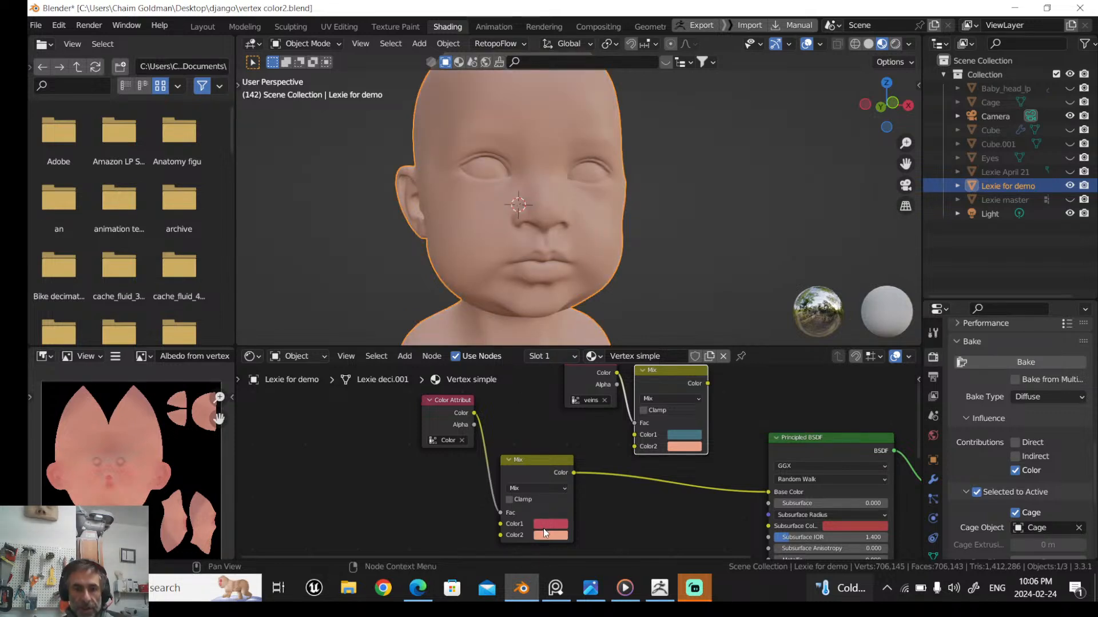
Disconnect the Color attribute from the first Mix node's Fac input and reconnect it
mouse_move(499, 512)
mouse_down()
mouse_move(472, 492)
mouse_move(568, 512)
mouse_move(506, 512)
mouse_up()
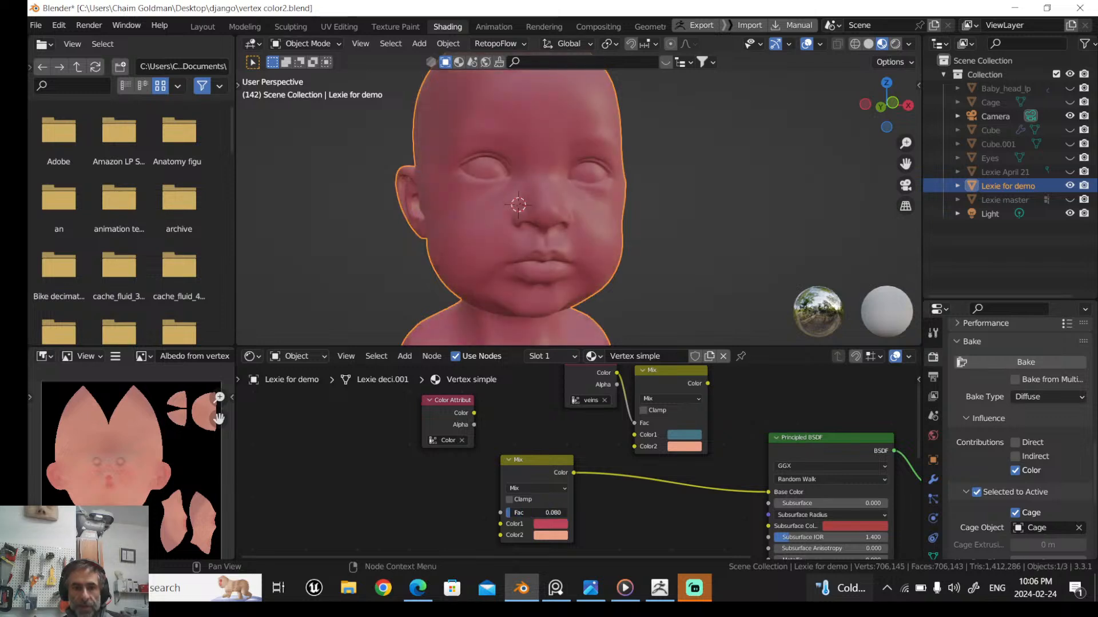
drag(474, 413, 503, 510)
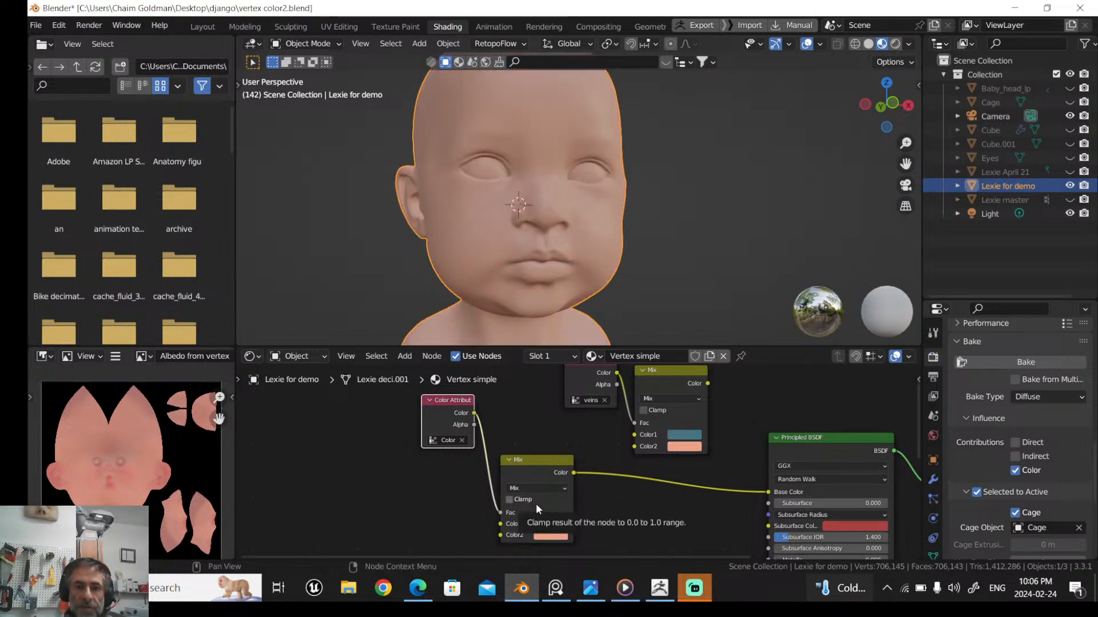
Switch to the Sculpting workspace and prepare the Paint brush with a 38 px radius over the enlarged head
click(289, 25)
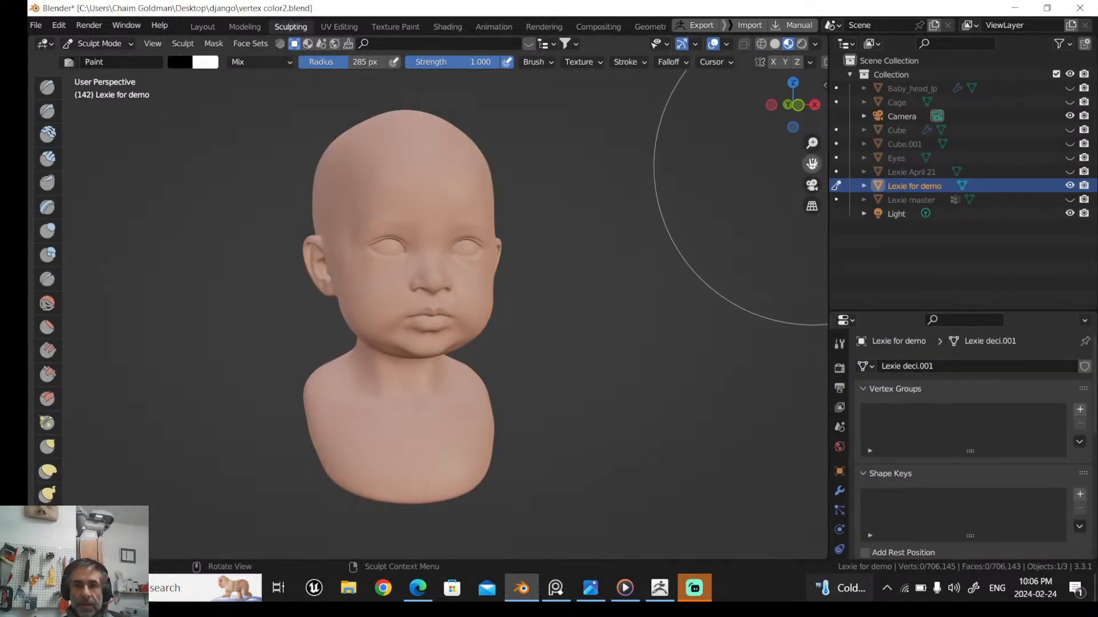
drag(812, 164, 833, 160)
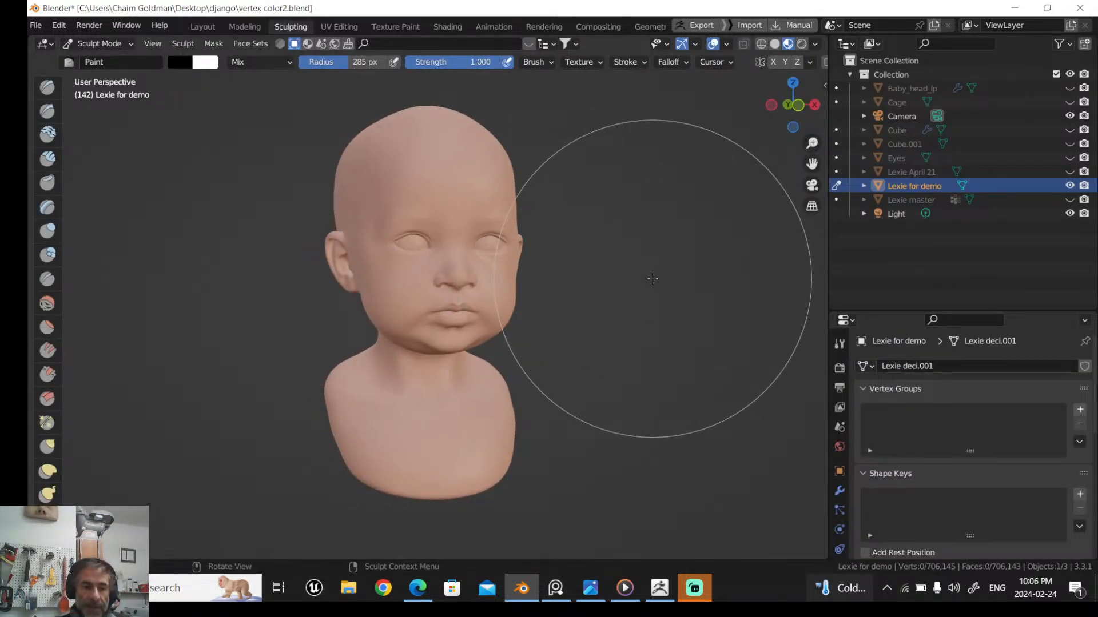
key(f)
click(583, 279)
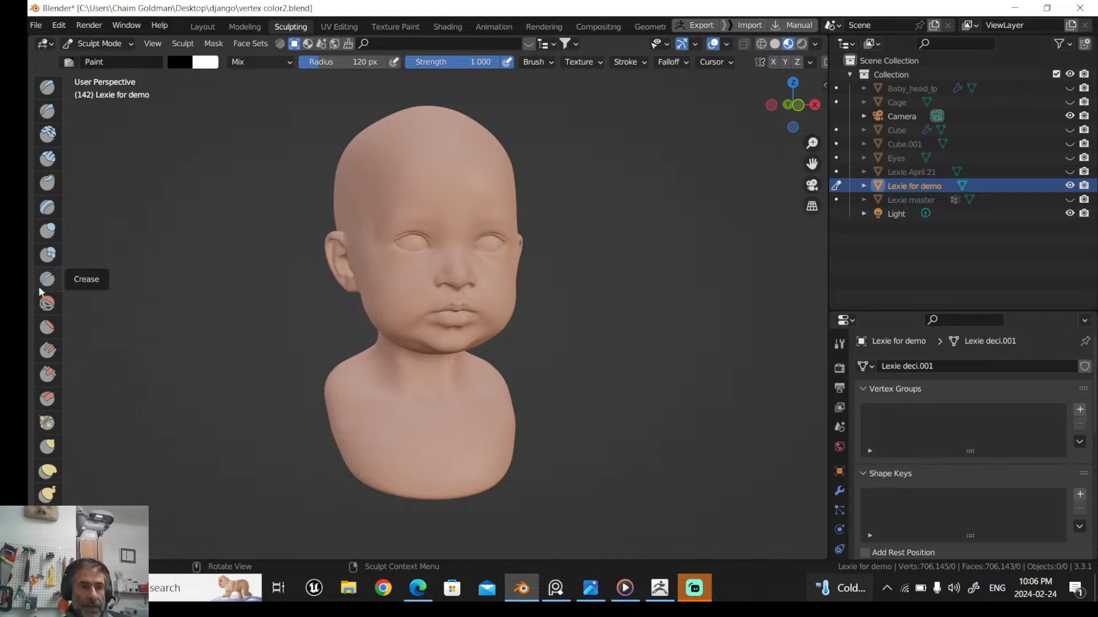
scroll(46, 288, down, 8)
scroll(46, 294, down, 10)
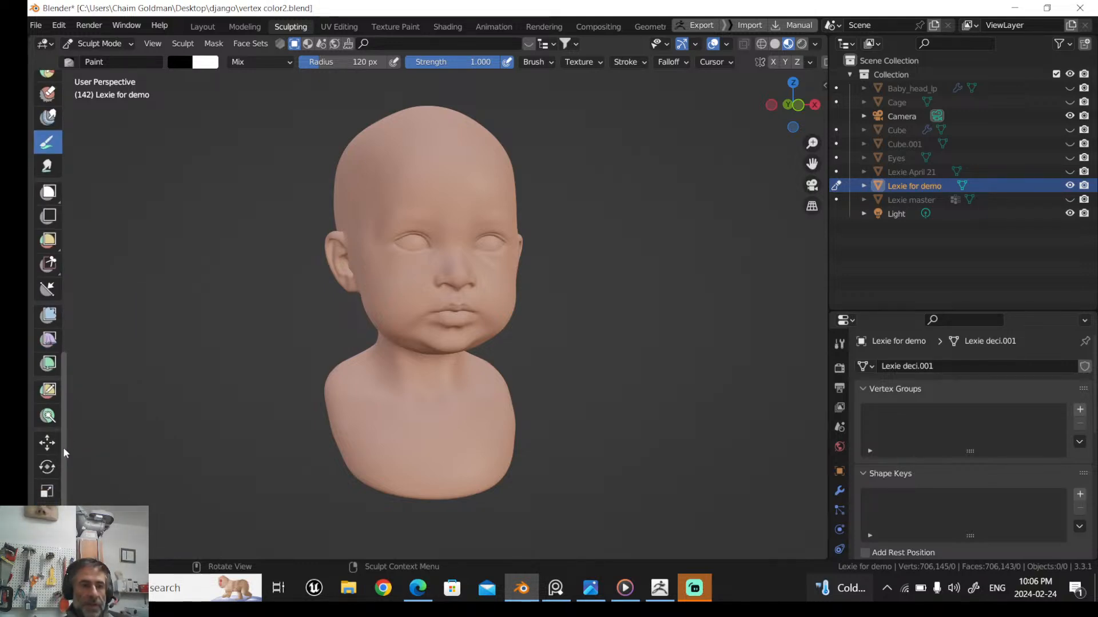
scroll(61, 435, up, 8)
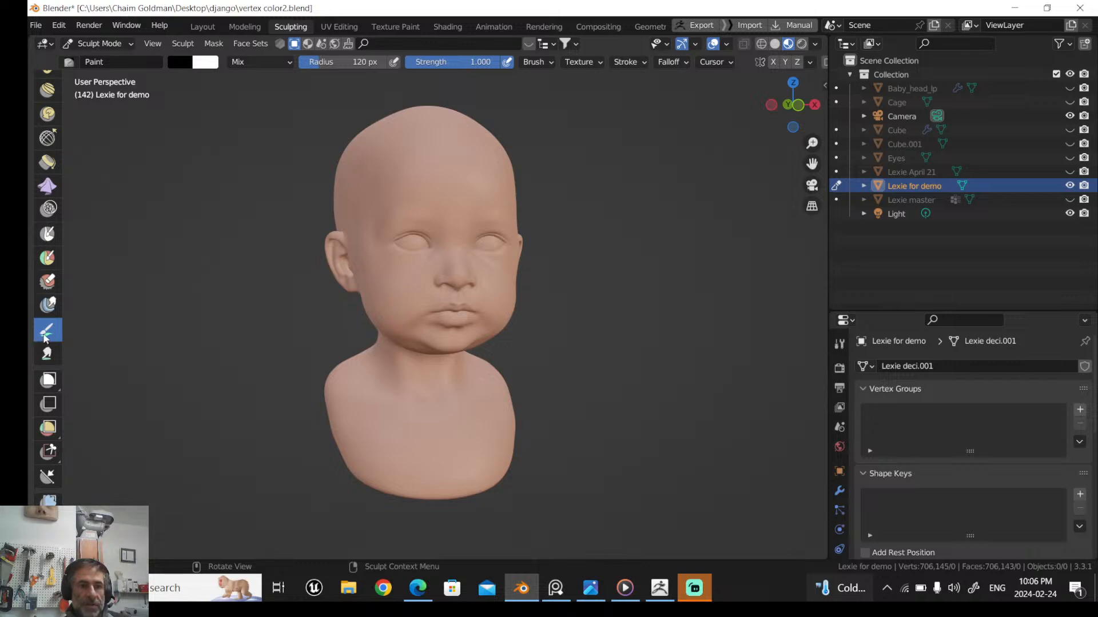
scroll(317, 331, up, 2)
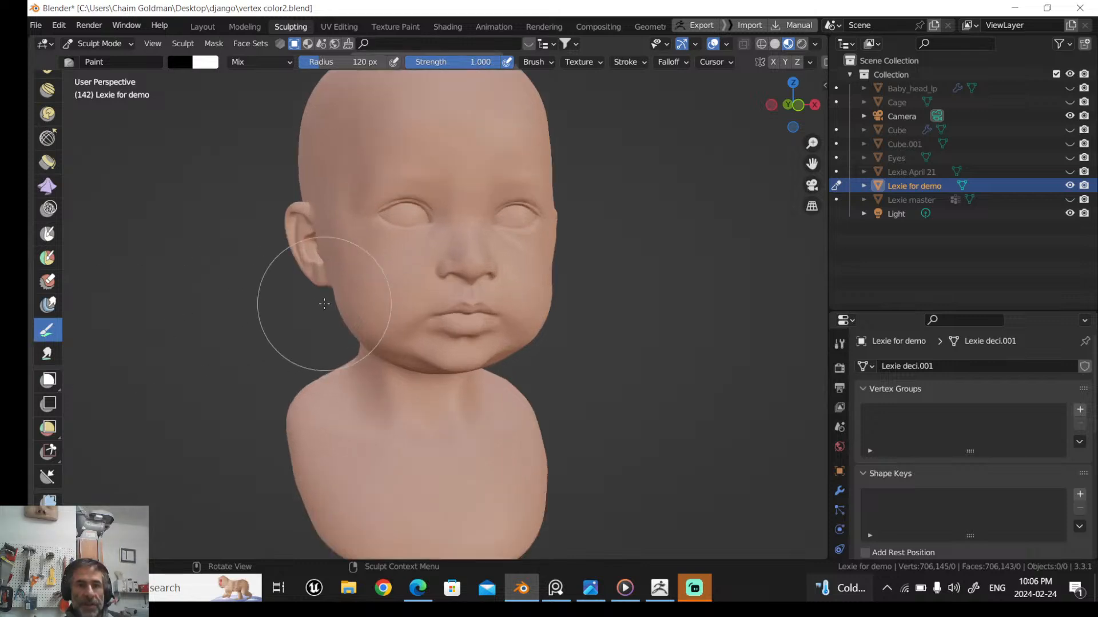
key(f)
click(382, 219)
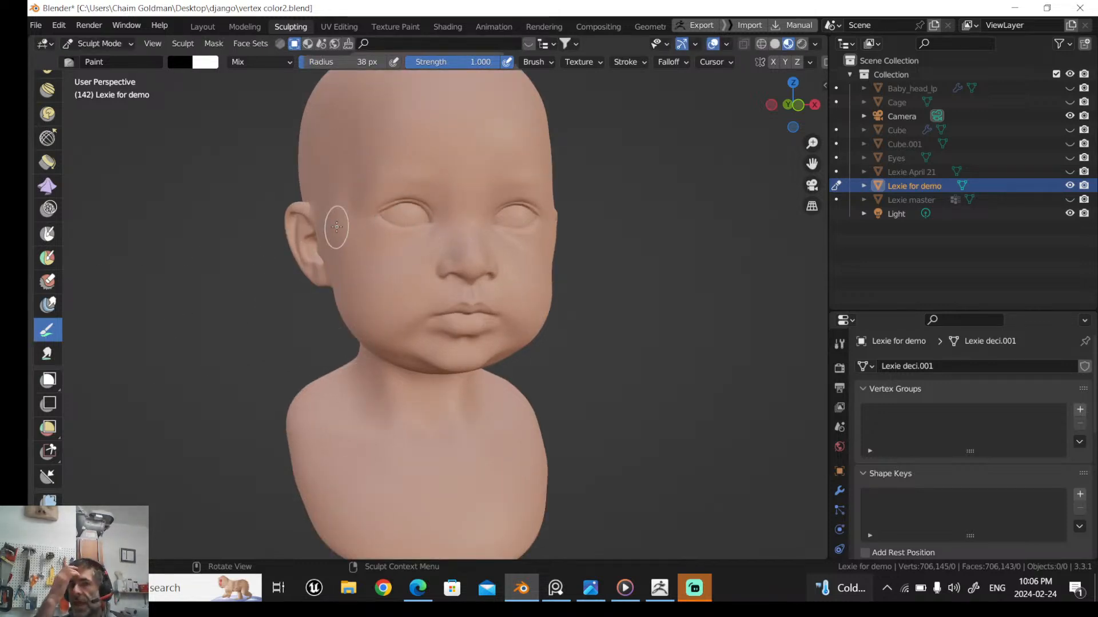
Try a full-strength paint stroke across the cheek toward the nose and undo it
middle_drag(355, 184, 373, 186)
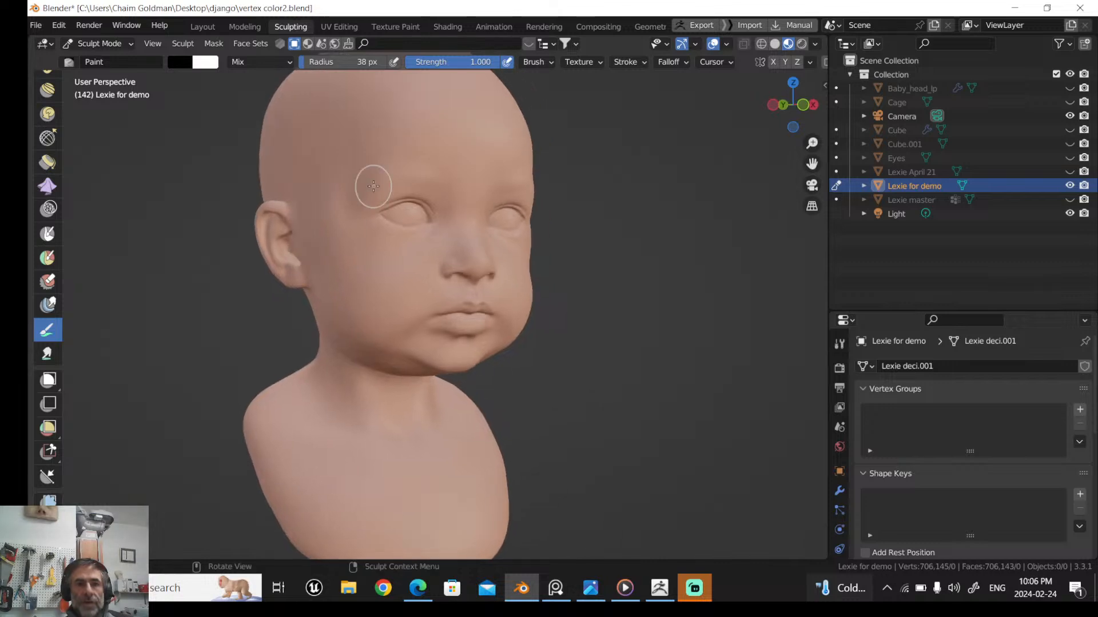
drag(343, 241, 416, 276)
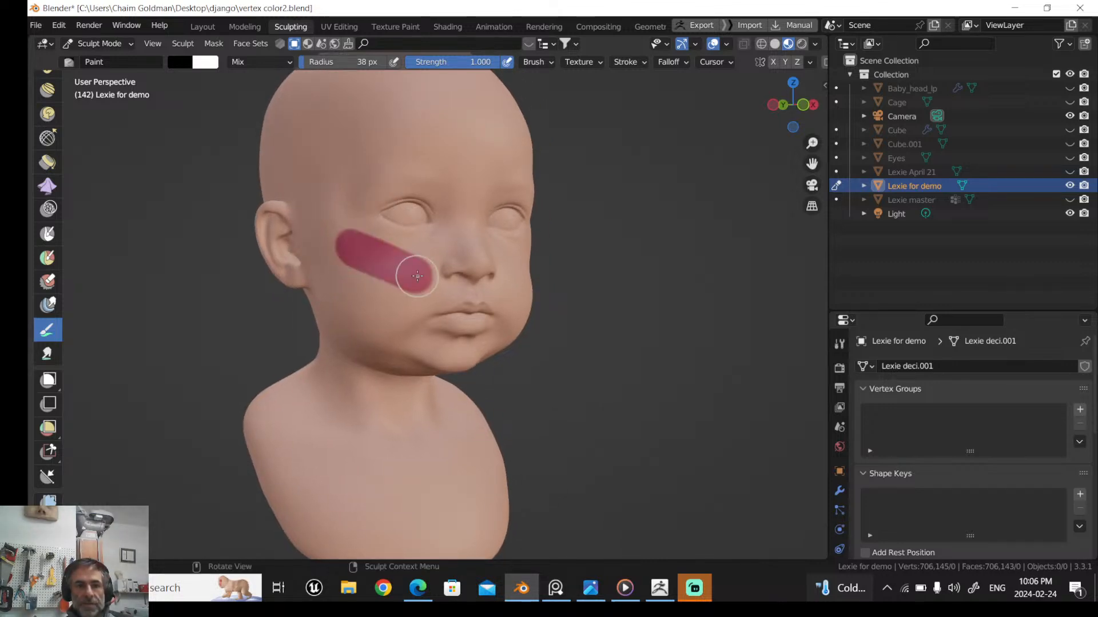
key(ctrl+z)
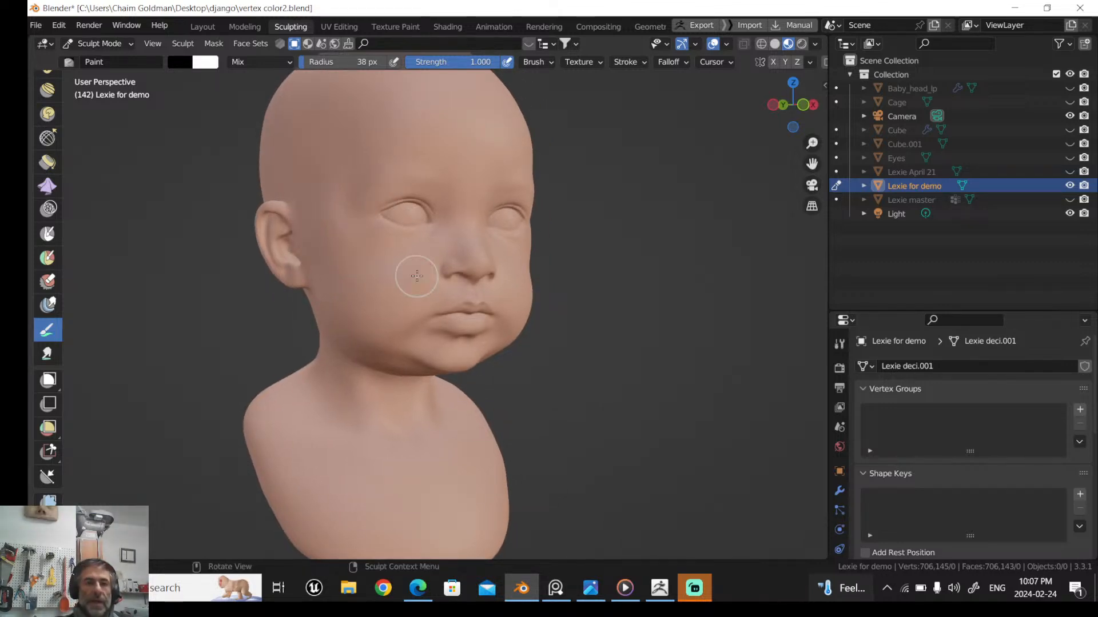
Test soft paint patches on the forehead above the eye with brush strengths of 0.140 and 0.314
drag(485, 67, 419, 64)
mouse_move(378, 142)
mouse_down()
mouse_move(392, 140)
mouse_move(388, 128)
mouse_up()
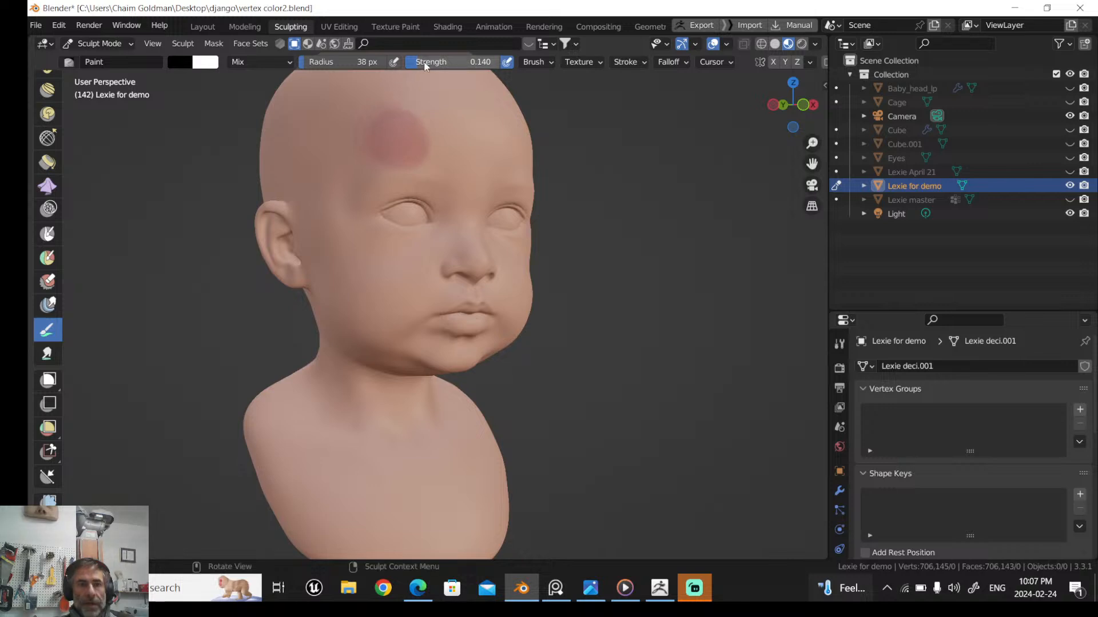
drag(418, 65, 434, 64)
drag(373, 144, 380, 142)
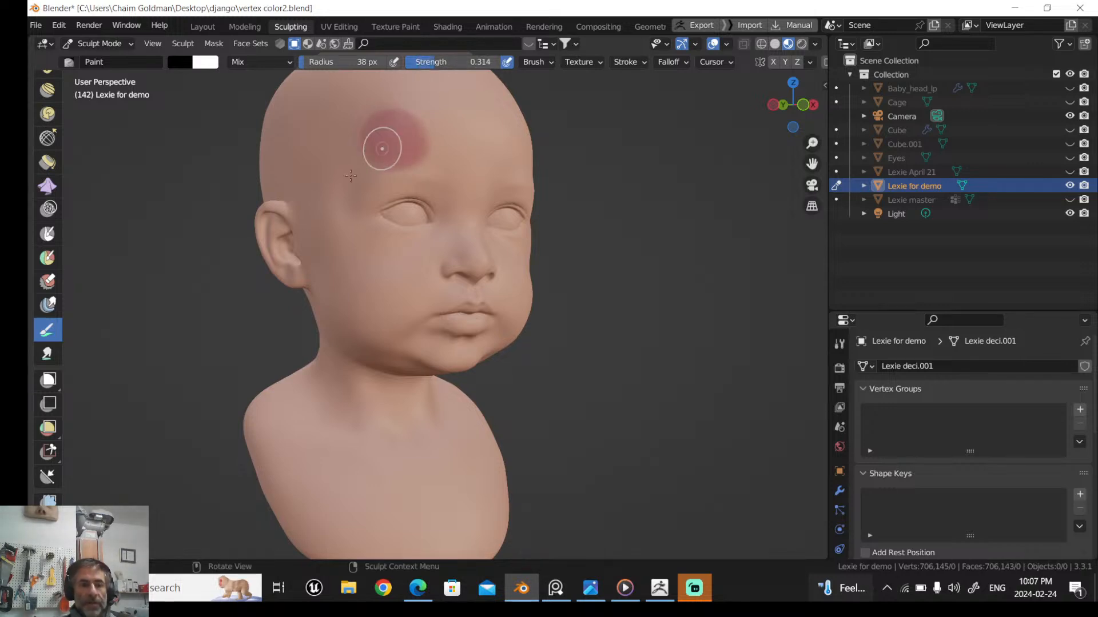
Reduce the Paint brush radius to 6 px for fine strokes on the cheek
scroll(368, 238, up, 1)
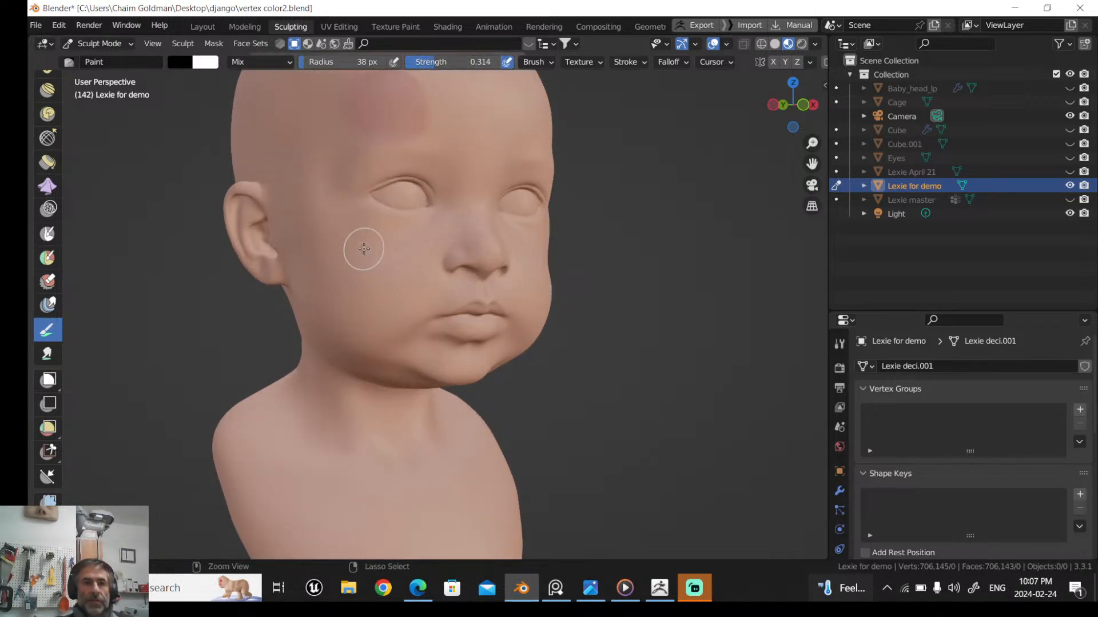
scroll(364, 249, up, 2)
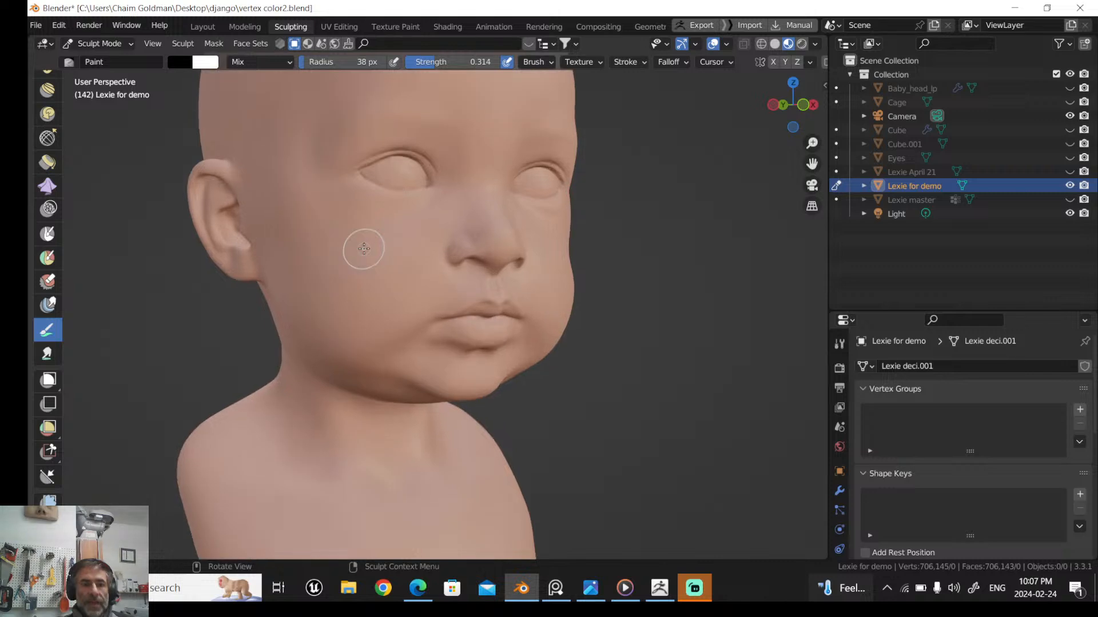
key(f)
click(361, 251)
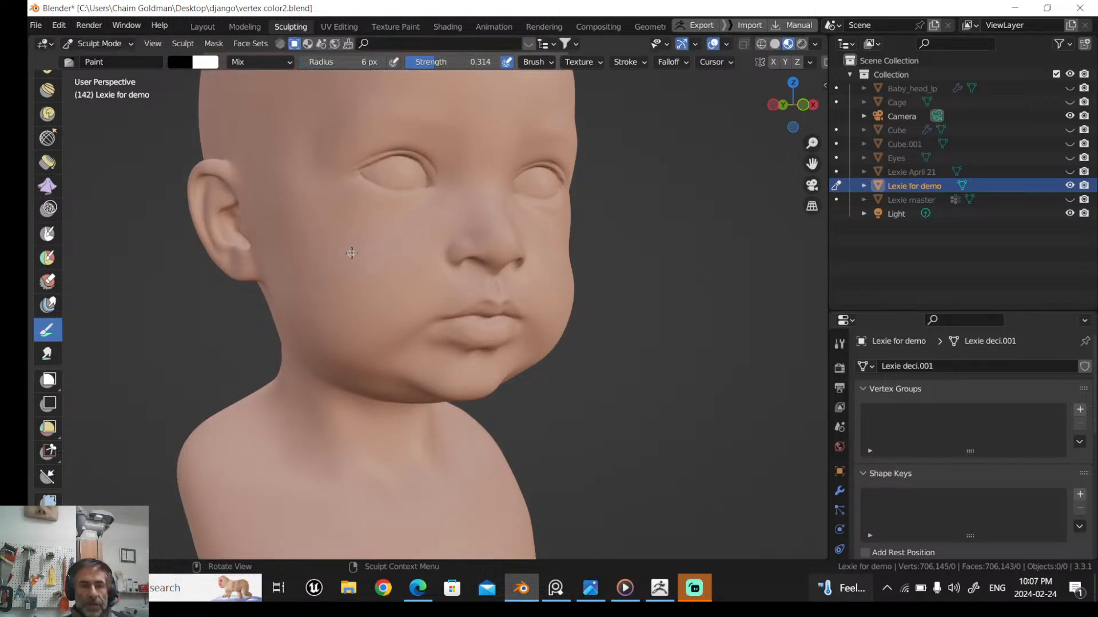
Undo the fine cheek stroke and lower the Paint brush strength to 0.099 for a faint test on the cheek
scroll(373, 248, up, 2)
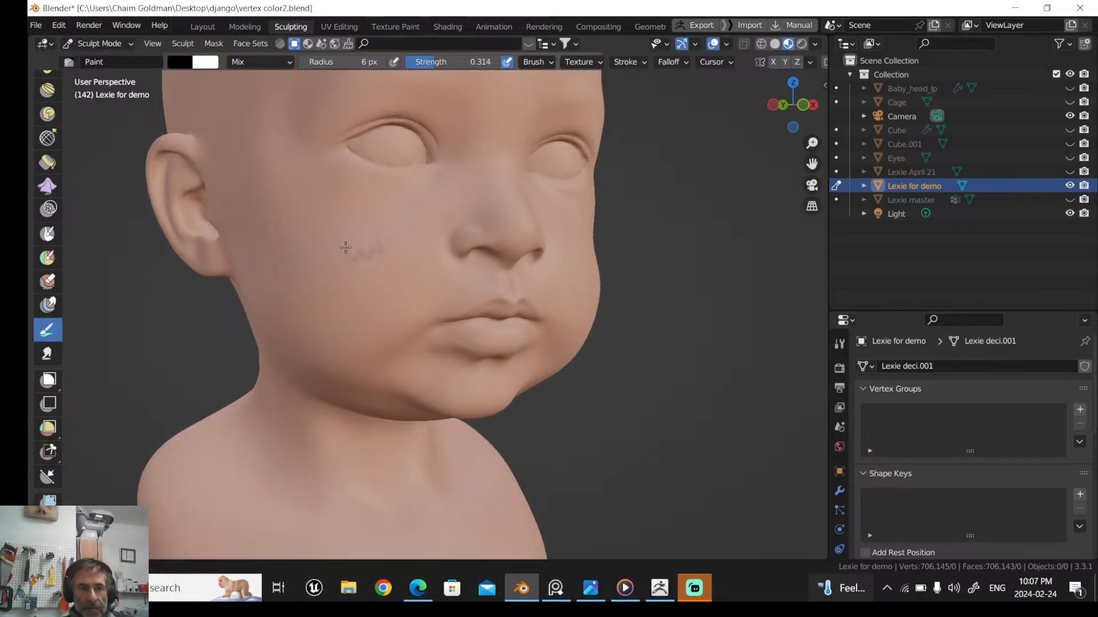
key(ctrl+z)
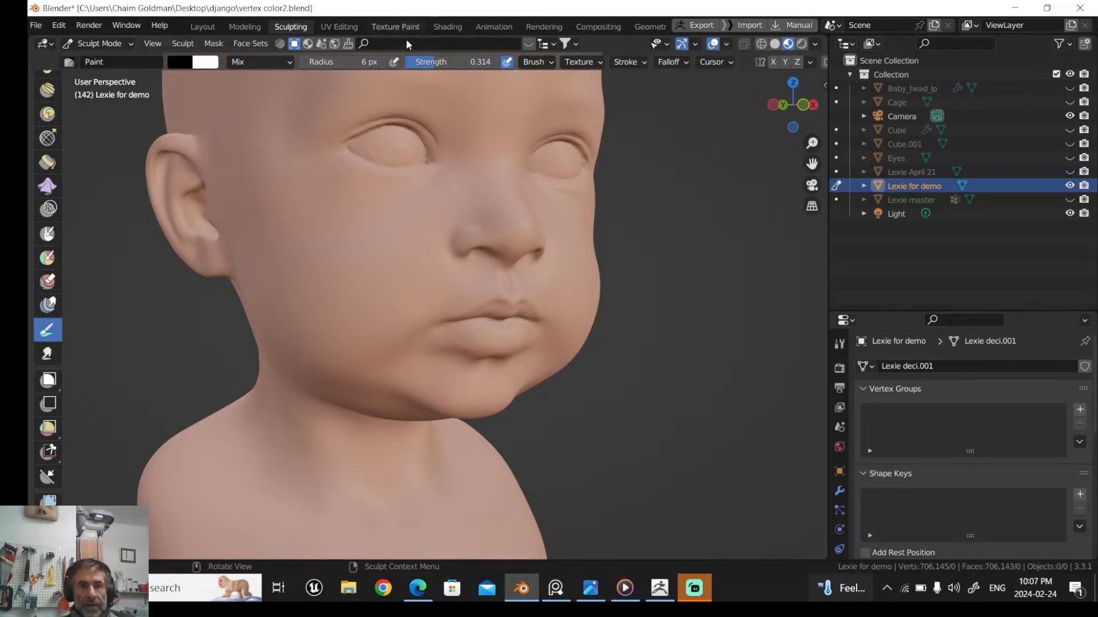
drag(435, 62, 409, 62)
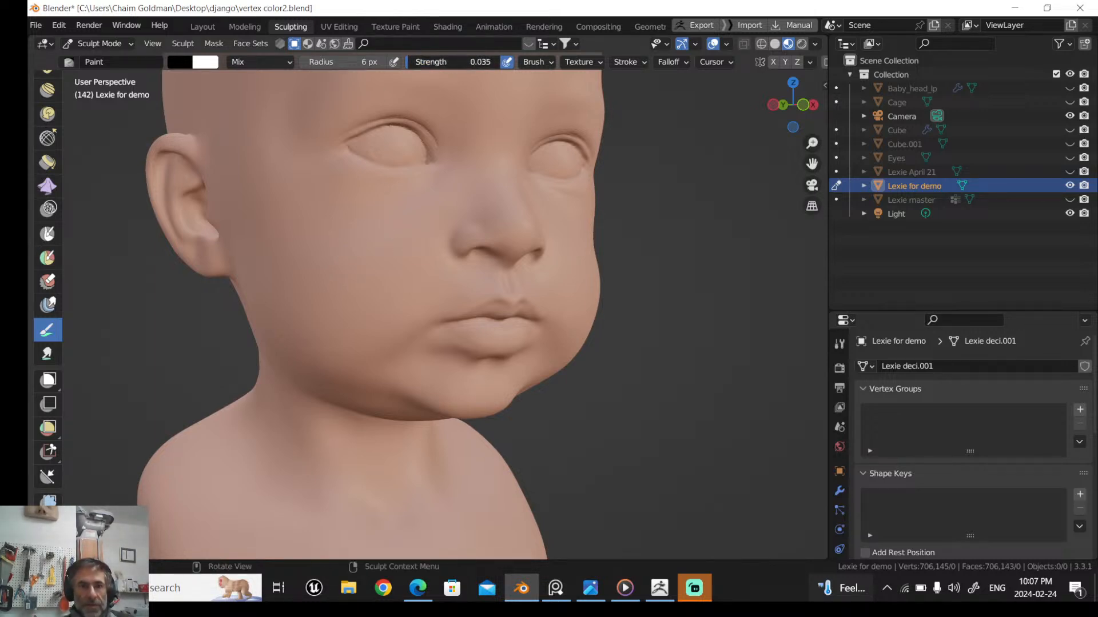
drag(409, 62, 411, 62)
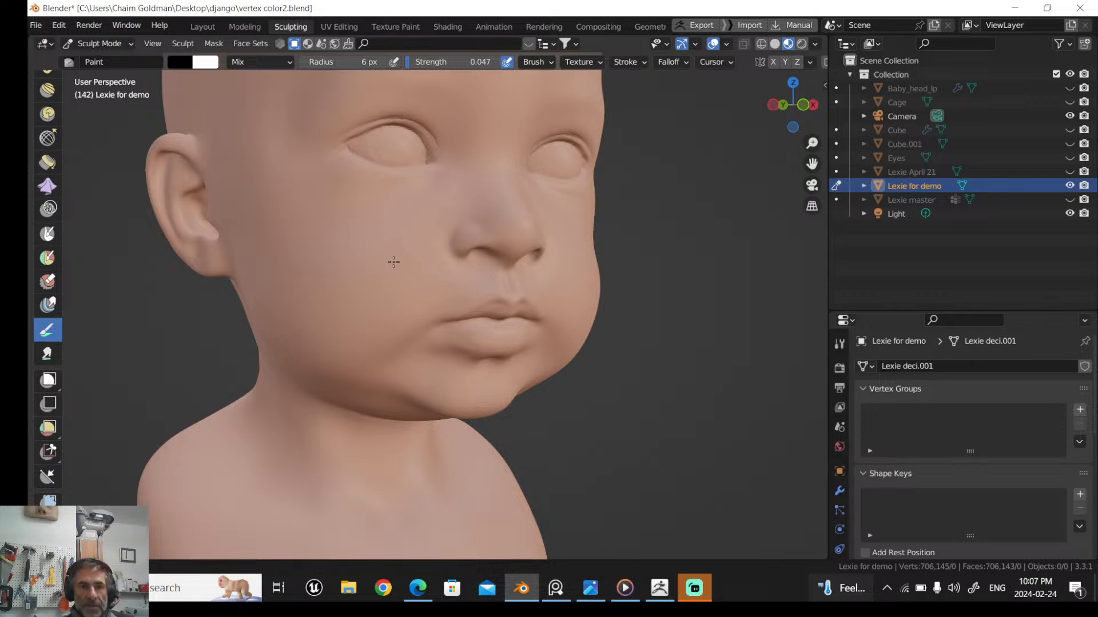
drag(411, 63, 413, 64)
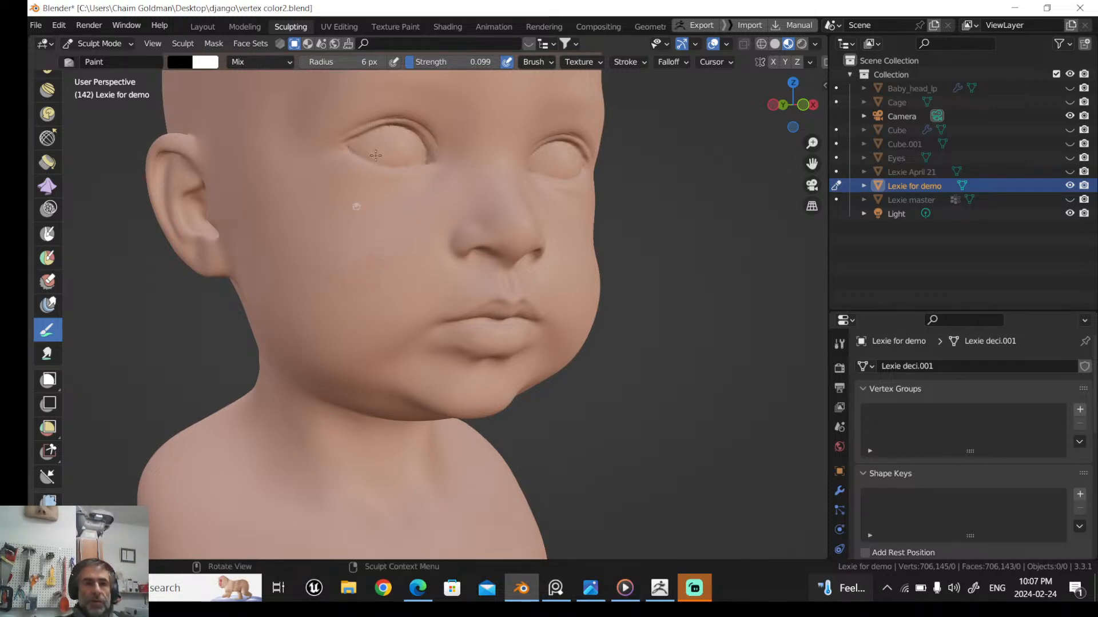
Set the Paint brush to strength 0.558 and radius 62 px, and paint a diagonal patch across the cheek
drag(411, 59, 444, 59)
key(f)
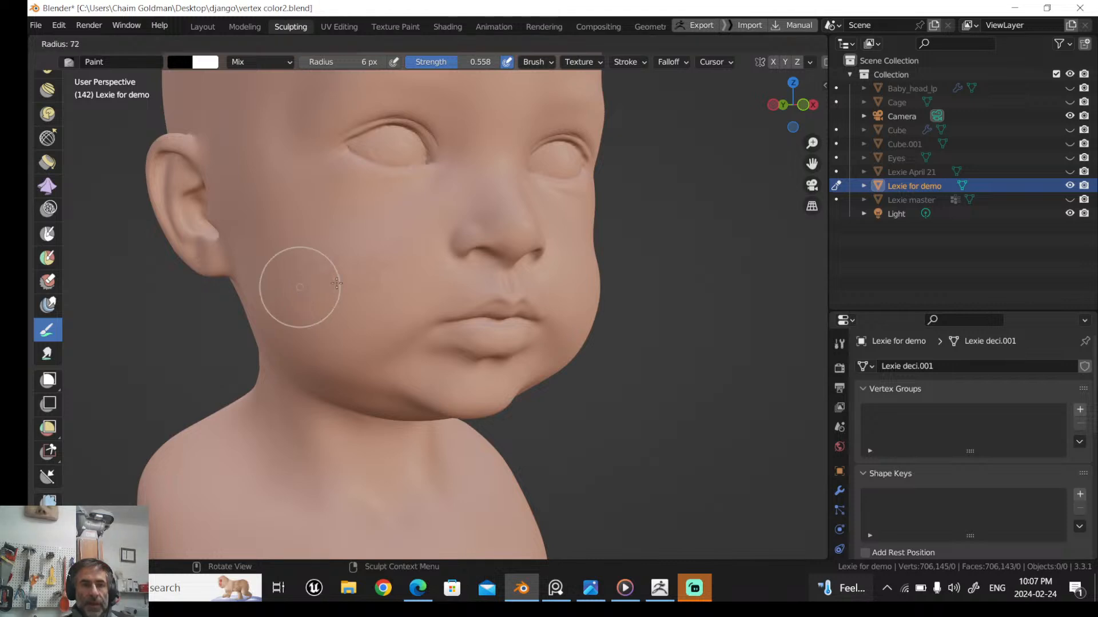
click(337, 284)
key(f)
click(388, 269)
drag(396, 229, 342, 262)
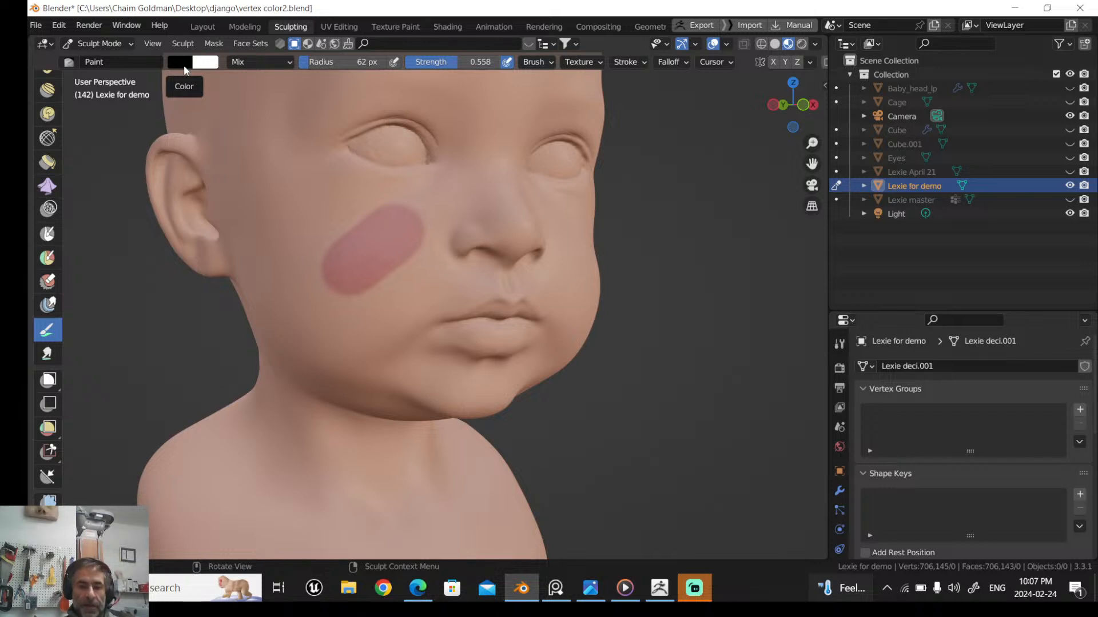
Check the Mix node colours in the Shading workspace, return to Sculpting and repaint the cheek patch at strength 1.000
click(447, 27)
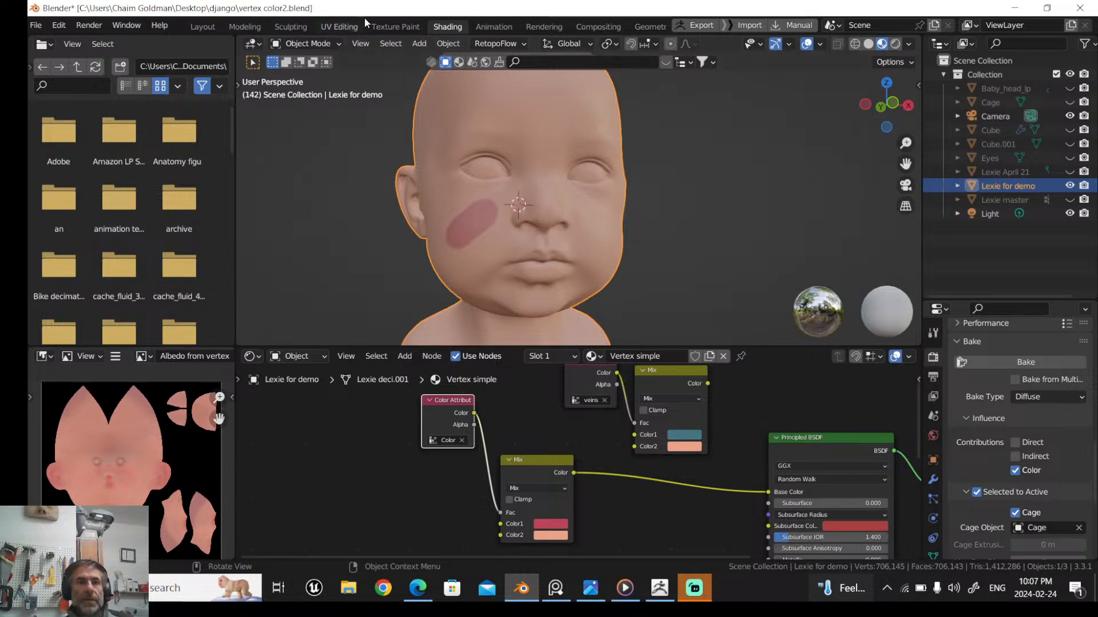
click(285, 25)
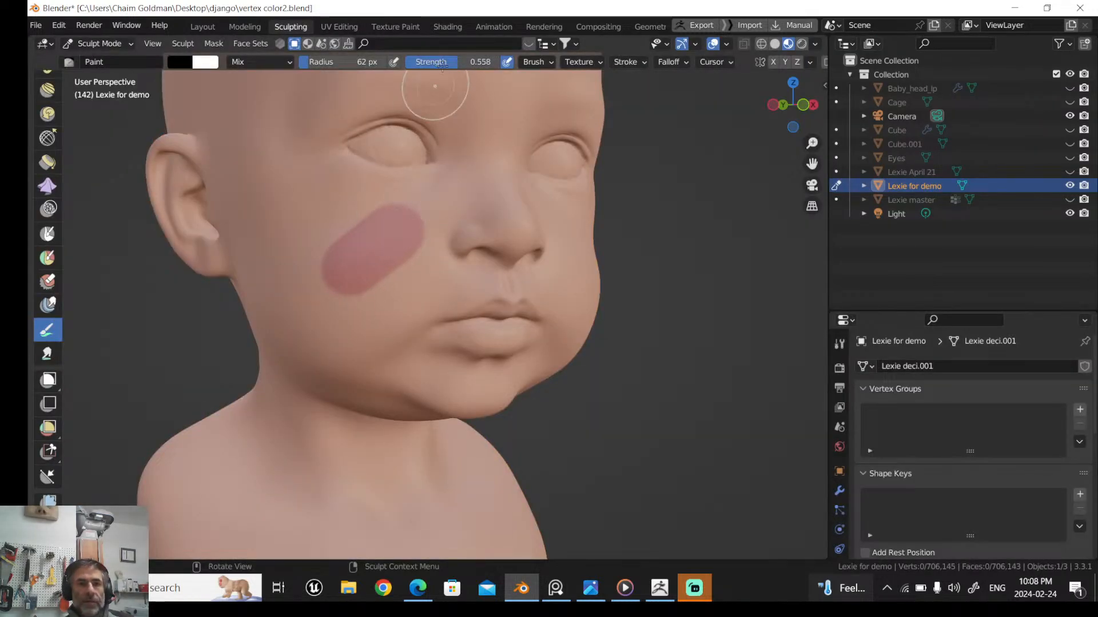
drag(388, 226, 343, 275)
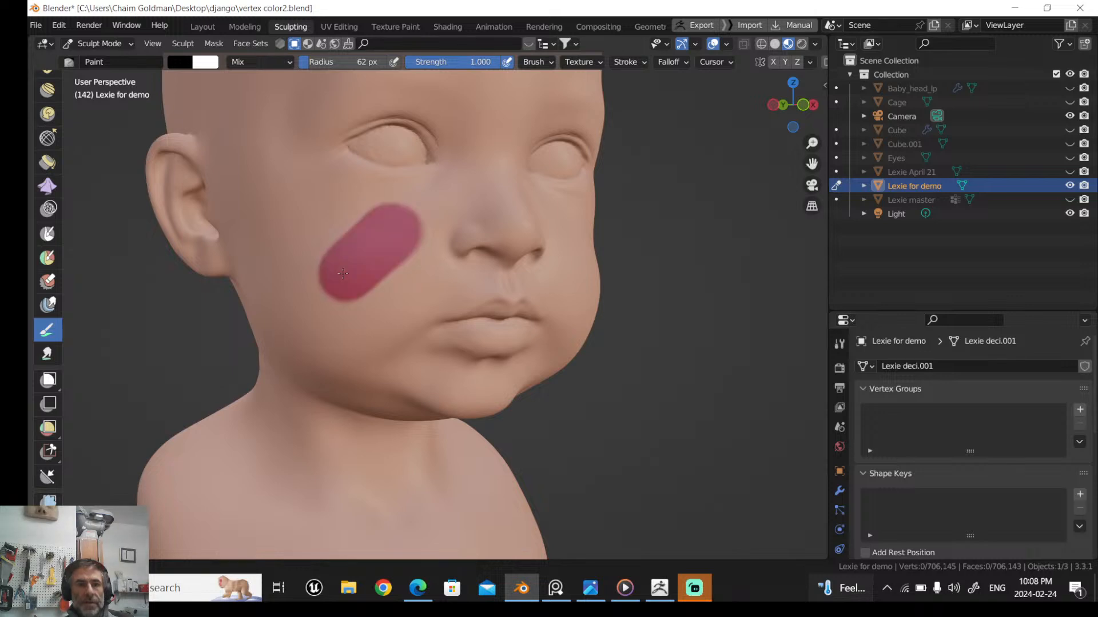
Try overpainting the cheek patch at strength 0.419, return the strength to 1.000 and undo the cheek test strokes
drag(452, 62, 443, 61)
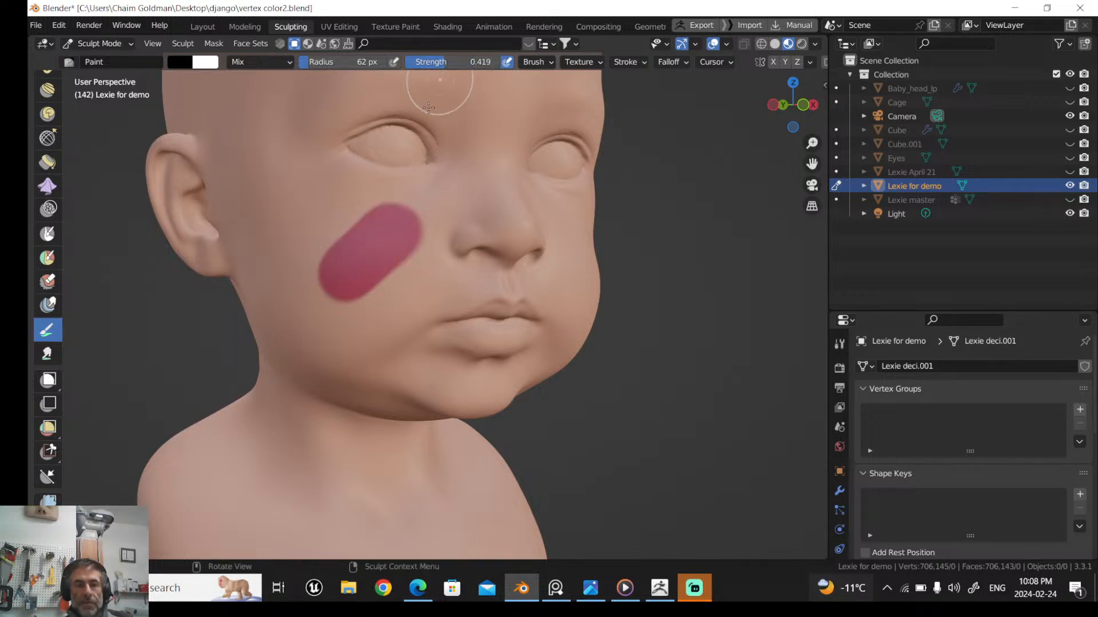
mouse_move(393, 183)
mouse_down()
mouse_move(349, 269)
mouse_move(368, 220)
mouse_move(341, 262)
mouse_up()
drag(428, 64, 501, 64)
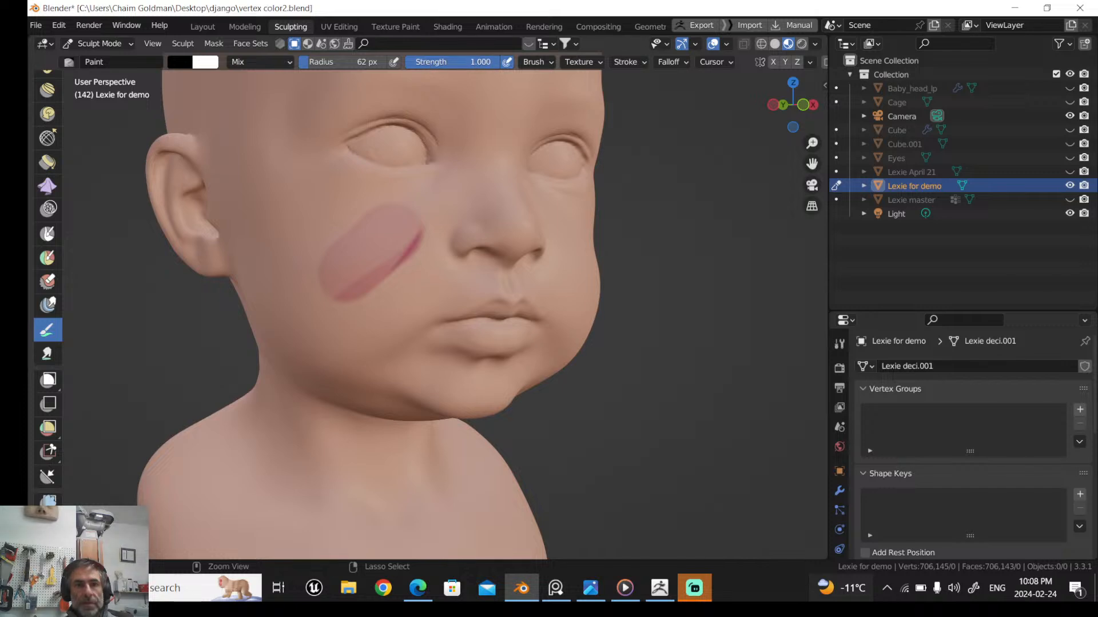
mouse_move(350, 223)
mouse_down()
mouse_move(359, 257)
mouse_move(402, 250)
mouse_move(335, 218)
mouse_up()
key(ctrl+z)
key(ctrl+z)
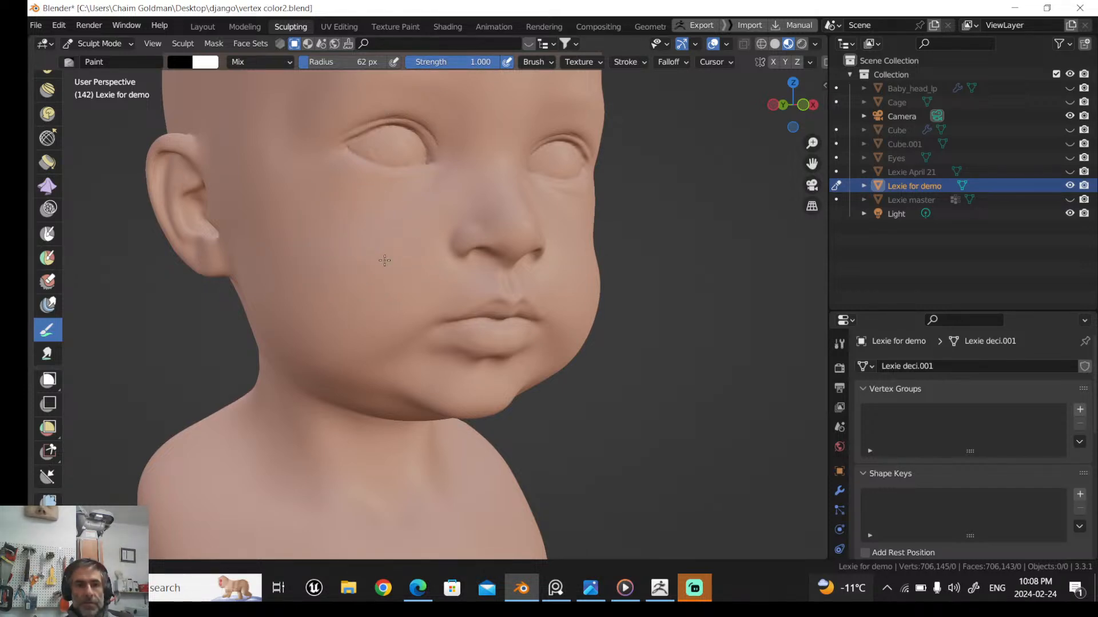
Set the brush strength to 0.110 and build up a soft blush on the cheek beside the nose
drag(472, 61, 416, 61)
scroll(377, 183, up, 2)
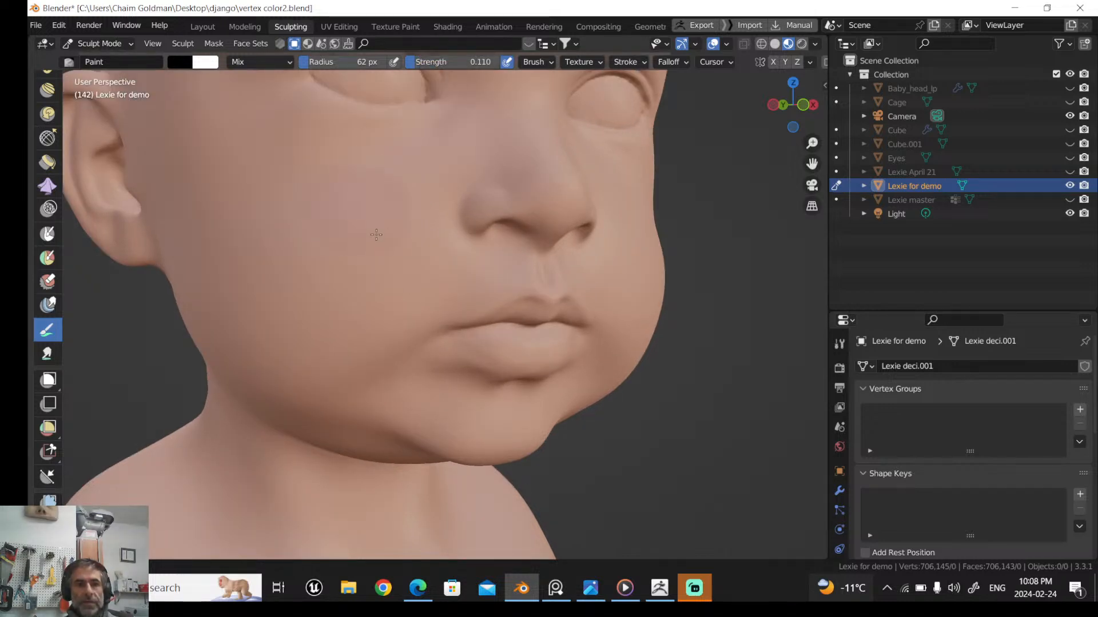
drag(377, 235, 346, 215)
mouse_move(348, 216)
mouse_down()
mouse_move(361, 236)
mouse_move(346, 203)
mouse_move(330, 225)
mouse_move(350, 280)
mouse_up()
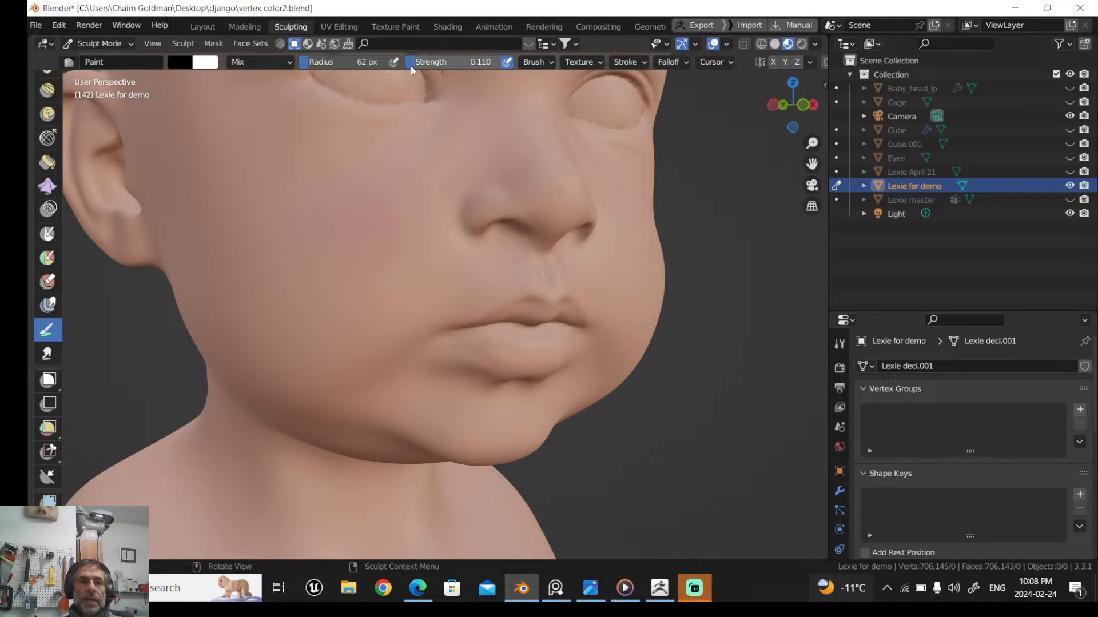
Set the Paint brush to radius 88 px and strength 0.093, and tint the side of the nose
drag(411, 63, 435, 63)
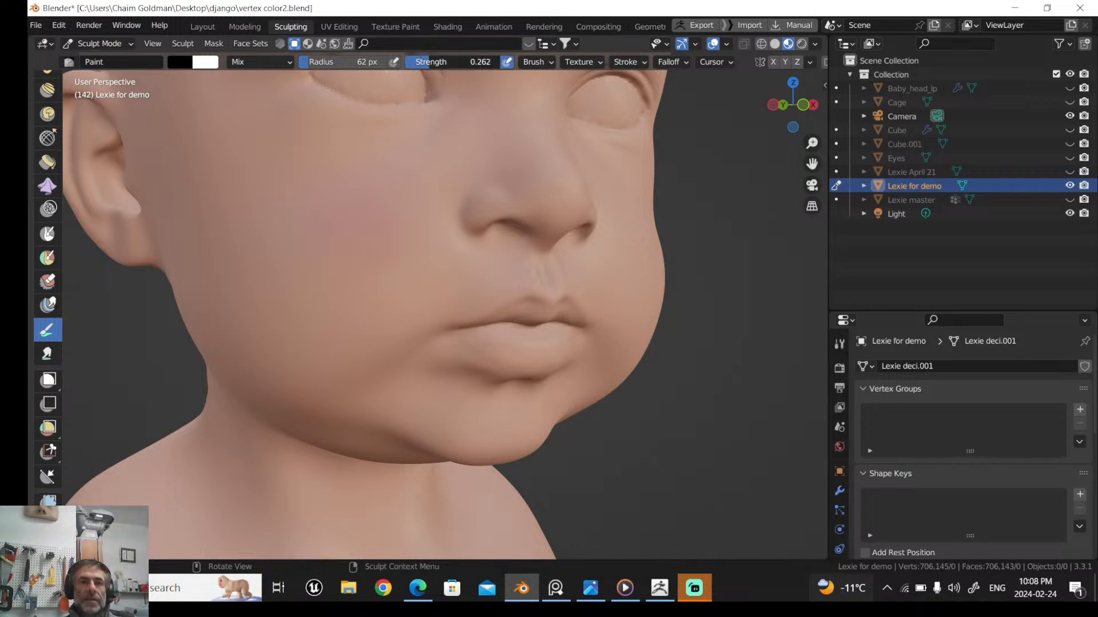
key(f)
click(399, 219)
drag(421, 65, 405, 65)
mouse_move(519, 179)
mouse_down()
mouse_move(539, 220)
mouse_move(500, 200)
mouse_move(472, 219)
mouse_up()
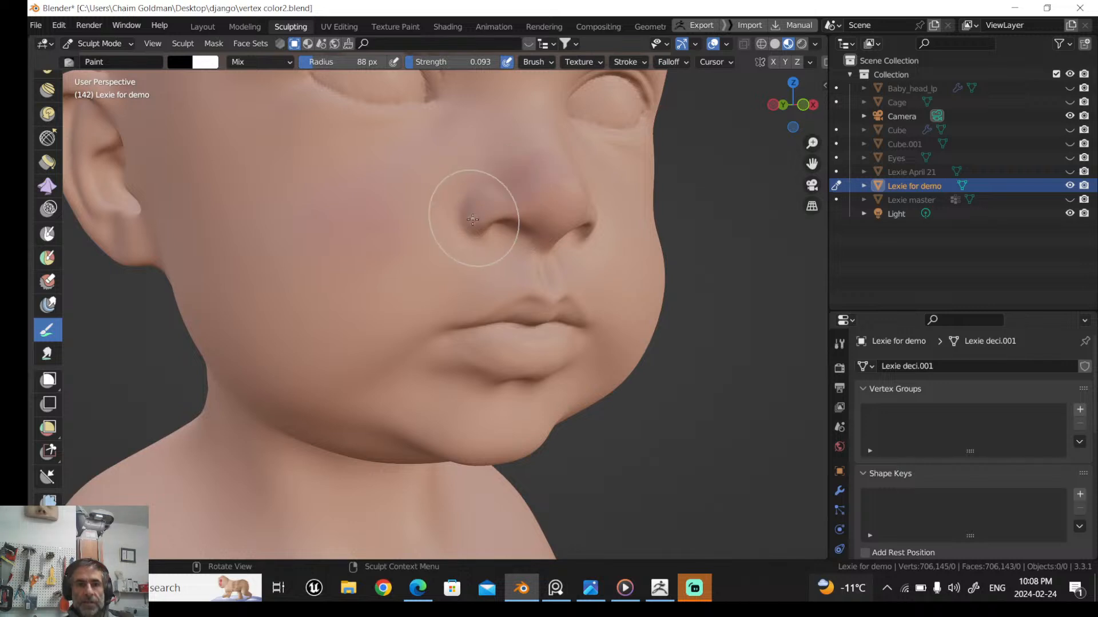
Enable X-axis mirror symmetry and extend the soft blush over the outer cheek
click(774, 63)
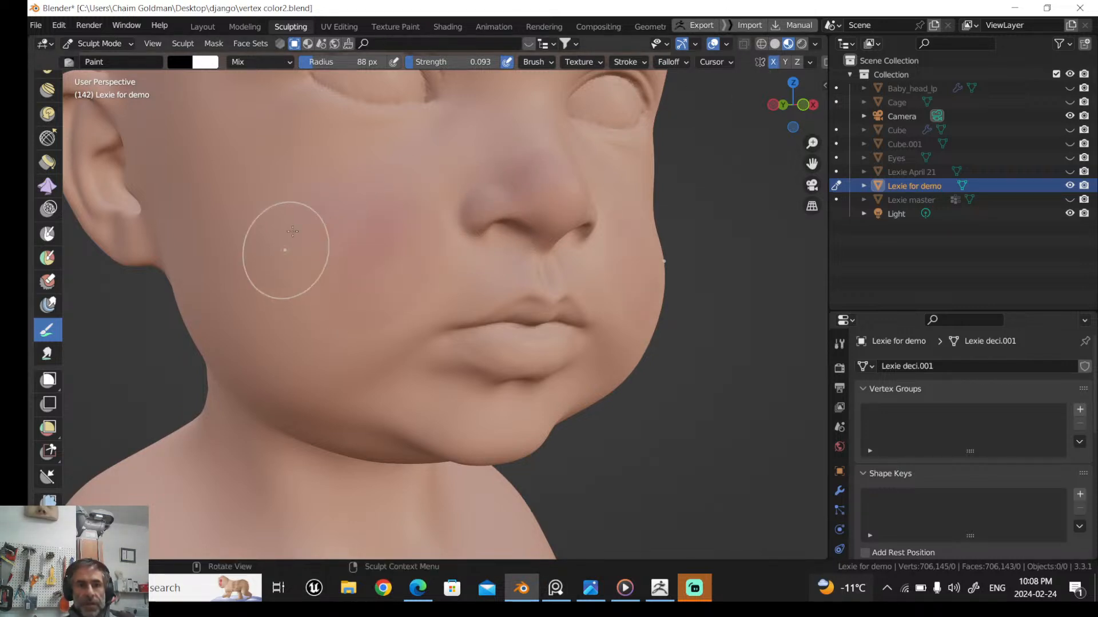
drag(323, 206, 269, 243)
mouse_move(284, 207)
mouse_down()
mouse_move(257, 248)
mouse_move(313, 265)
mouse_up()
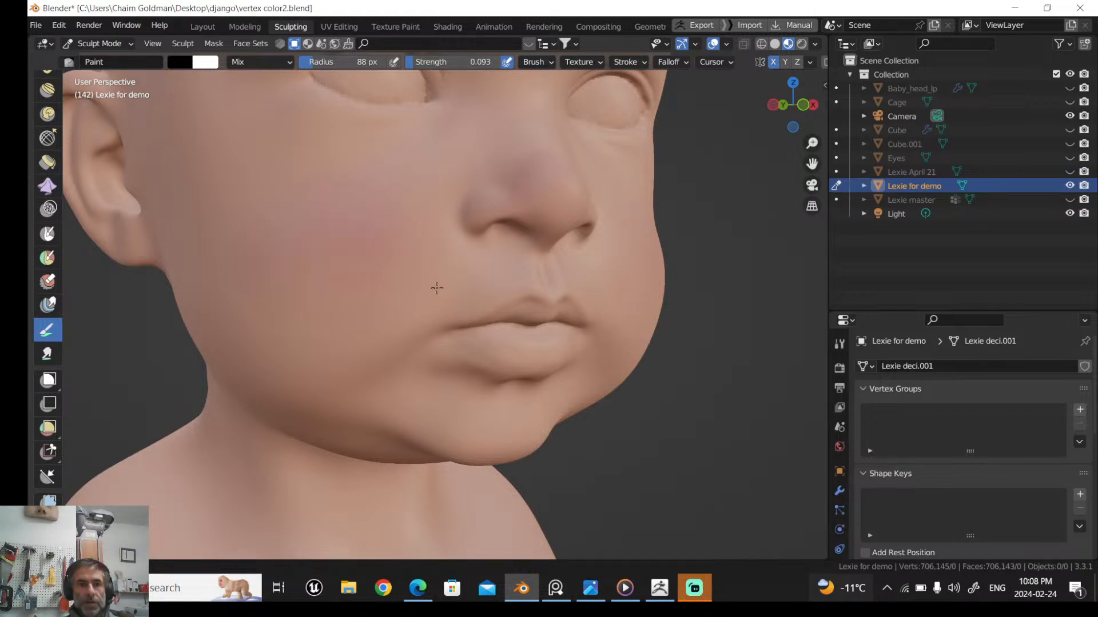
Try mirrored cheek strokes at brush strength 0.279 with no Wet Mix, and undo them
click(538, 63)
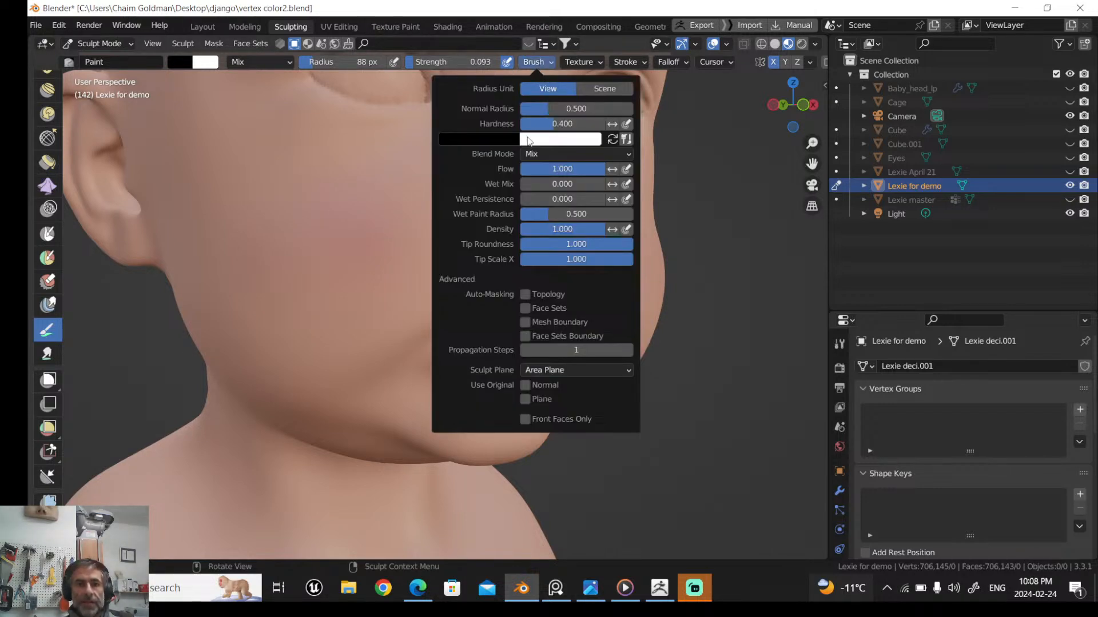
drag(530, 182, 546, 183)
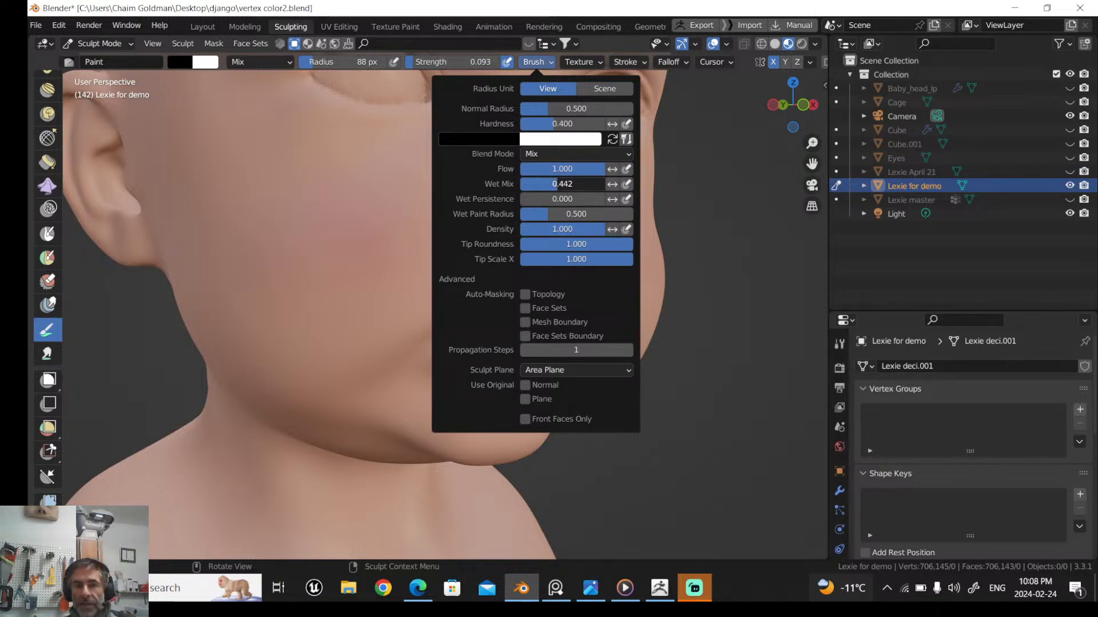
drag(547, 183, 458, 61)
drag(367, 184, 369, 223)
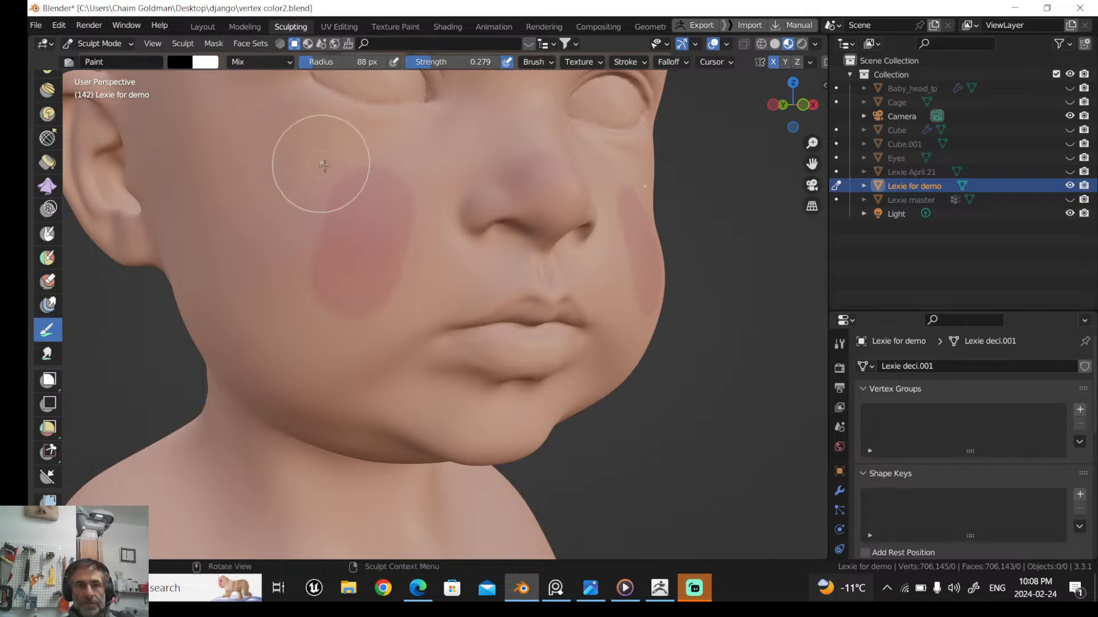
drag(321, 167, 314, 254)
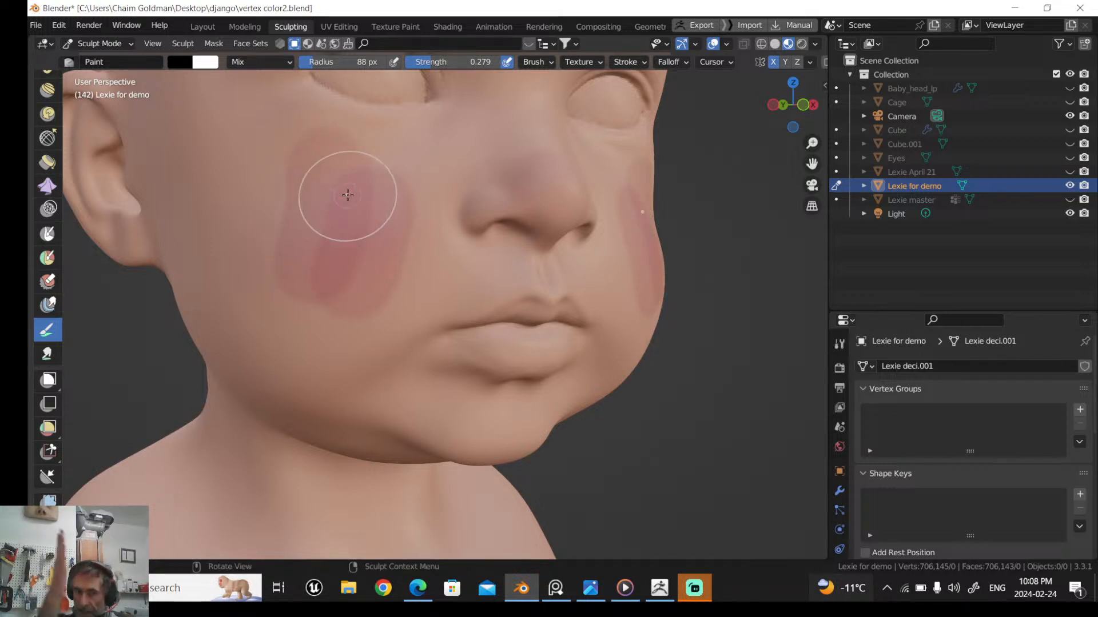
key(ctrl+z)
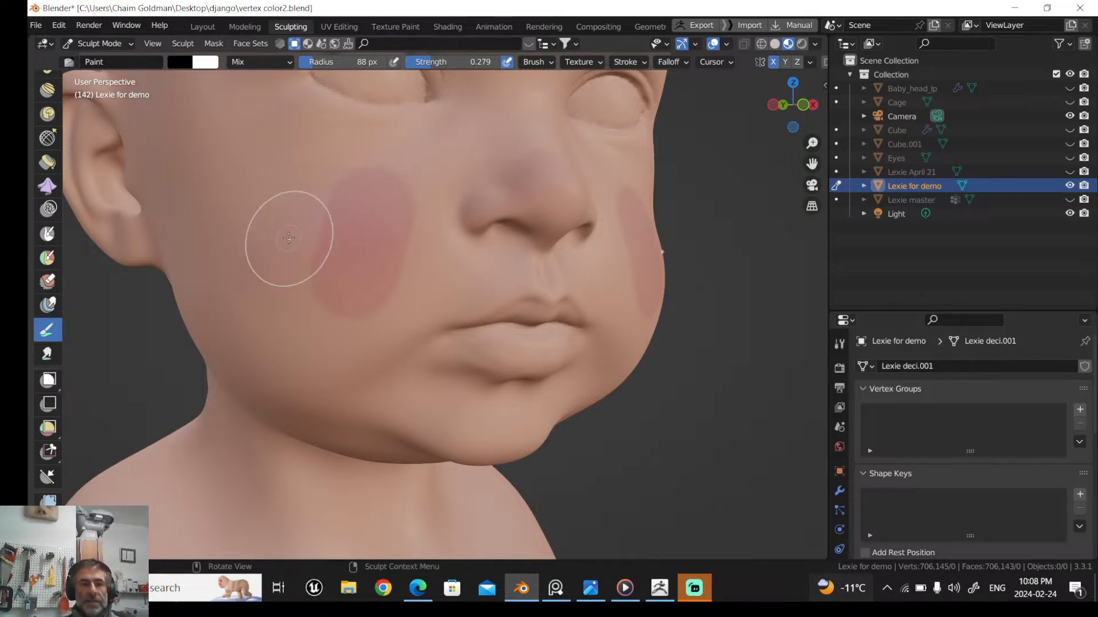
key(ctrl+z)
Raise the brush's Wet Mix, paint two overlapping mirrored cheek strokes and smooth the middle of the patch
click(536, 62)
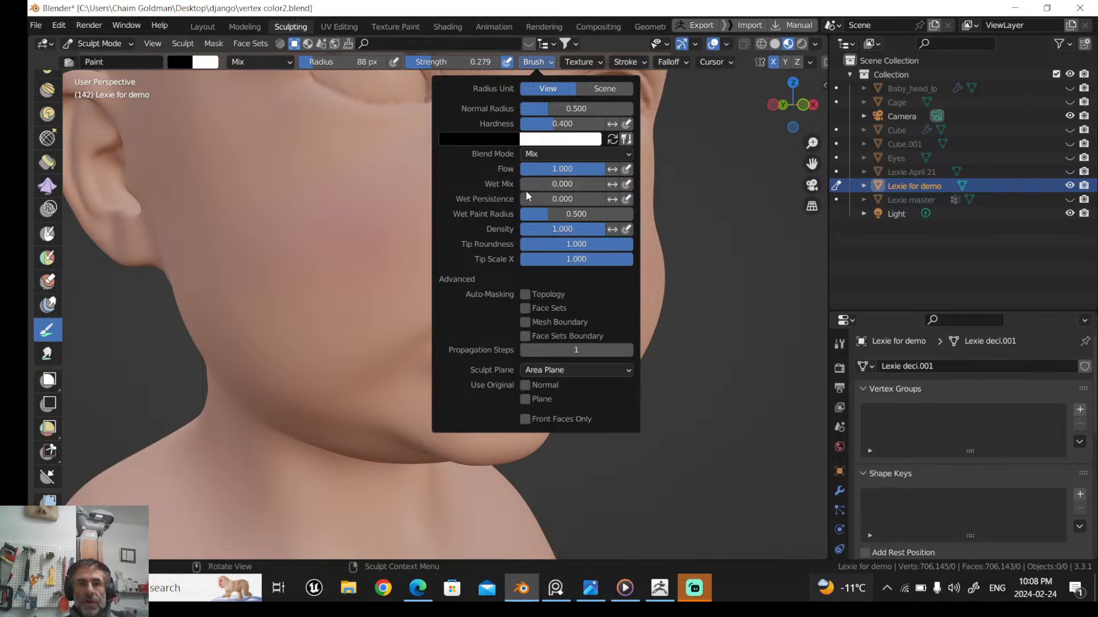
drag(526, 185, 533, 185)
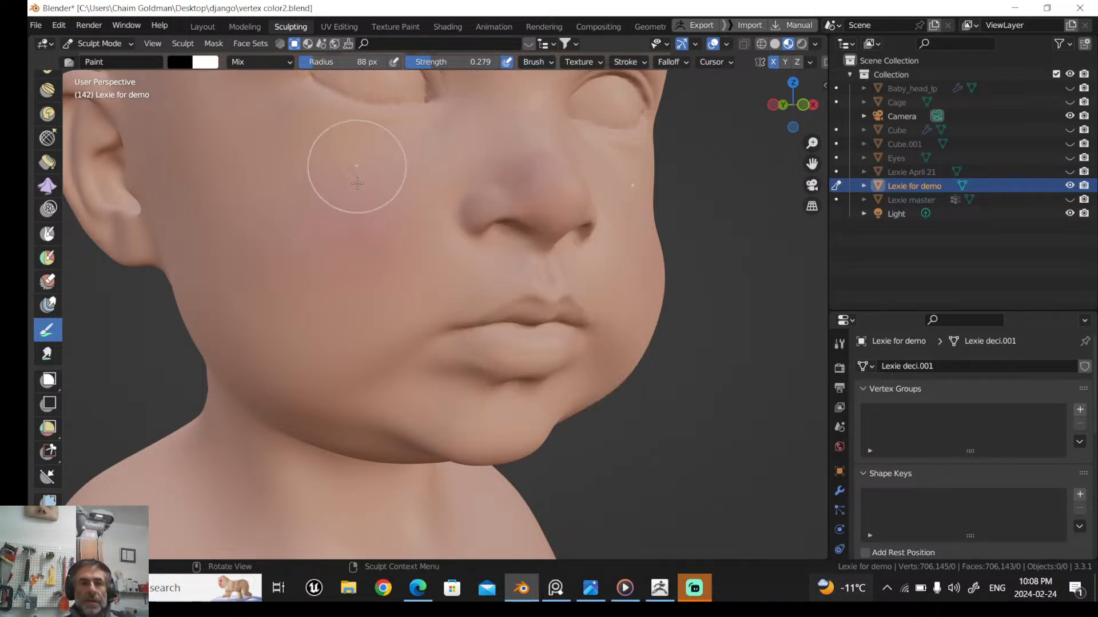
drag(357, 181, 334, 255)
drag(309, 182, 297, 258)
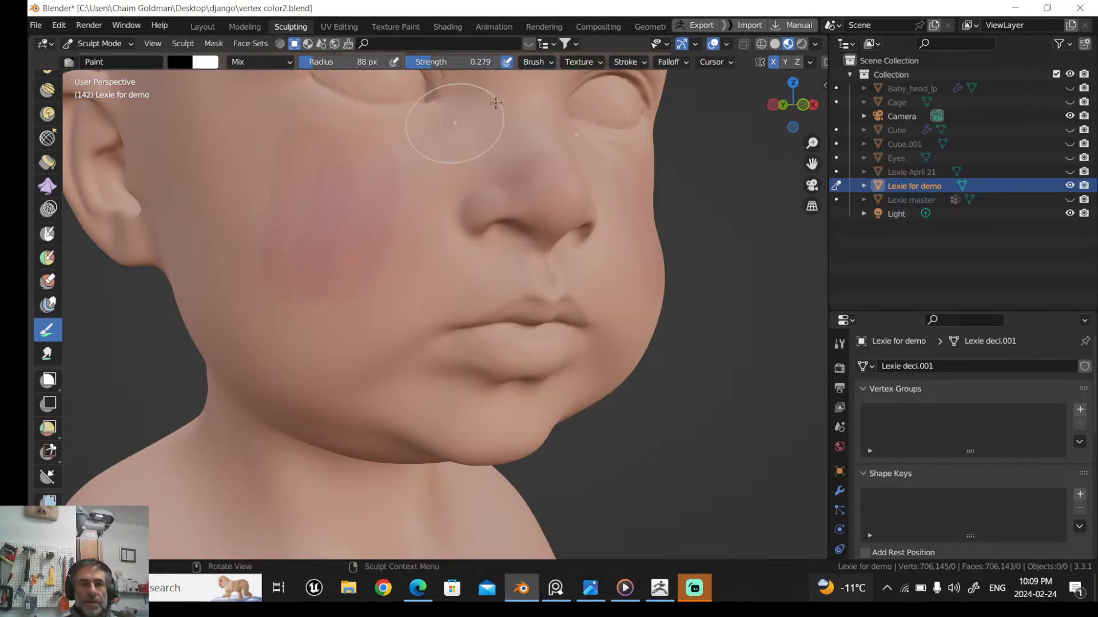
shift+drag(304, 196, 322, 219)
Set Wet Mix to 0.968 and brush strength to 0.855, and blend the blush patch on the cheek
click(535, 62)
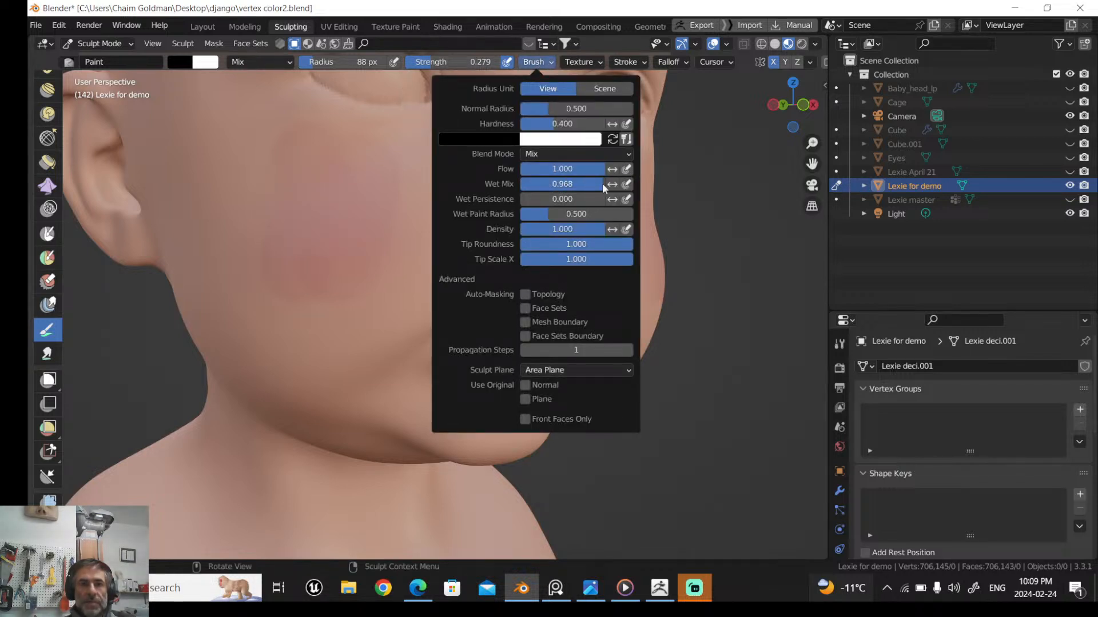
drag(424, 61, 485, 61)
drag(355, 209, 335, 279)
mouse_move(298, 177)
mouse_down()
mouse_move(277, 290)
mouse_move(306, 245)
mouse_move(296, 270)
mouse_up()
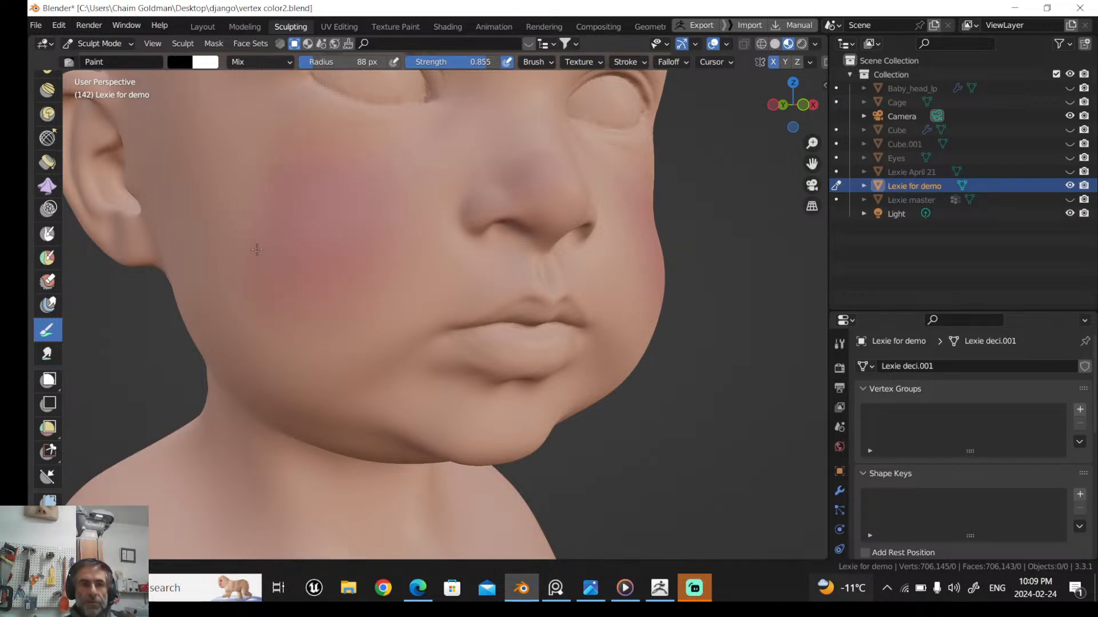
Set the Paint brush to radius 150 px and strength 0.378, and spread the blush softly over the whole cheek
key(f)
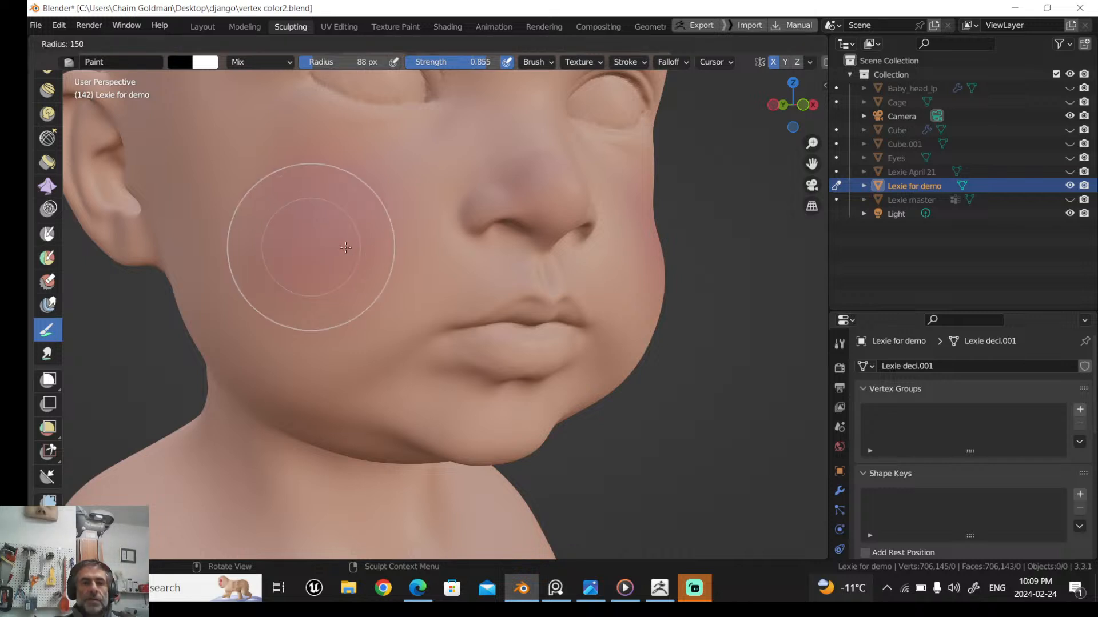
click(394, 245)
drag(482, 61, 440, 62)
mouse_move(386, 179)
mouse_down()
mouse_move(320, 292)
mouse_move(293, 287)
mouse_move(392, 310)
mouse_up()
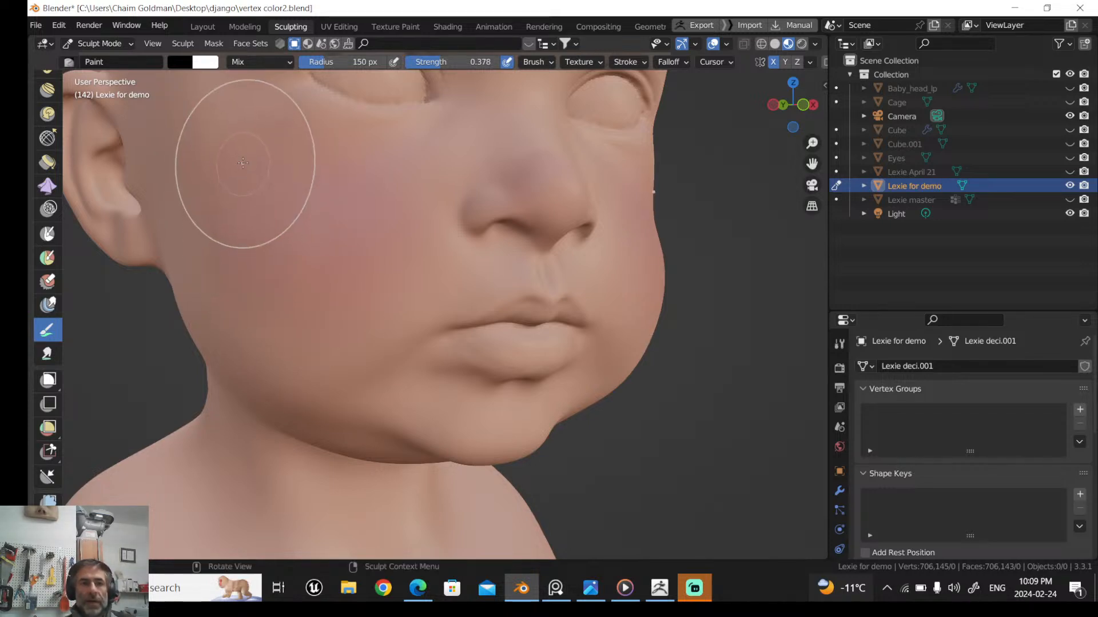
drag(245, 165, 307, 251)
drag(306, 179, 196, 230)
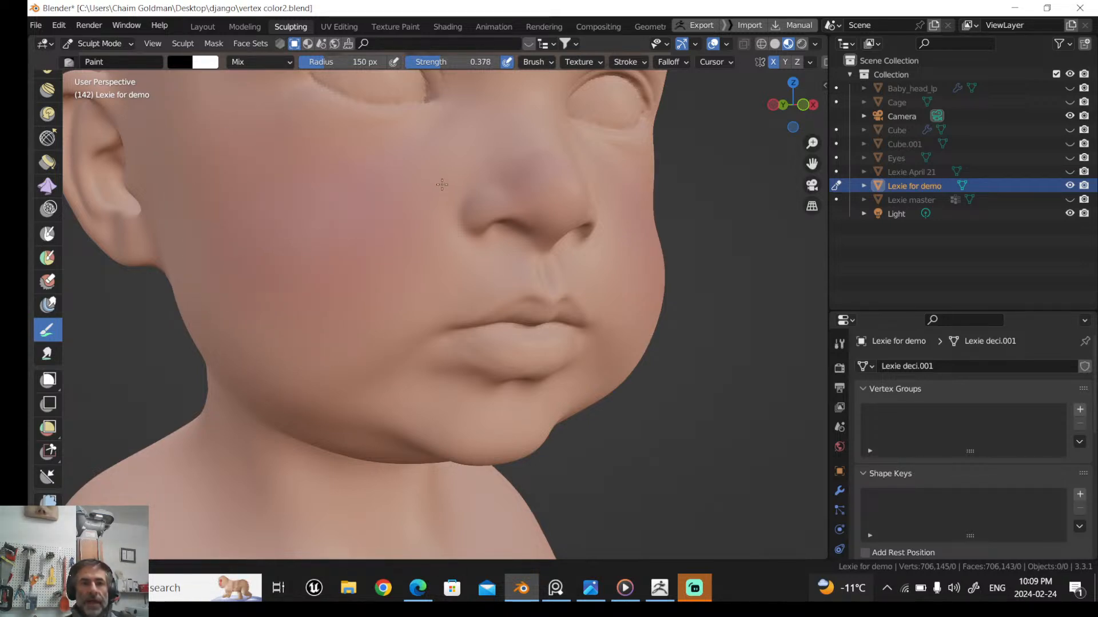
Reduce the Paint brush radius to 67 px and open the brush settings
key(f)
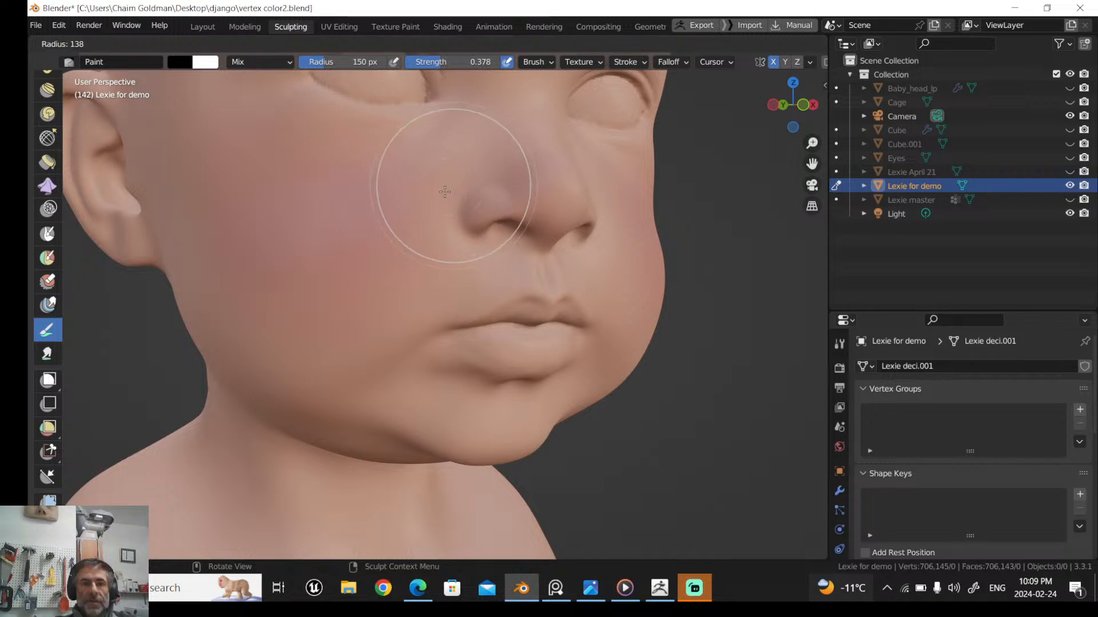
click(424, 198)
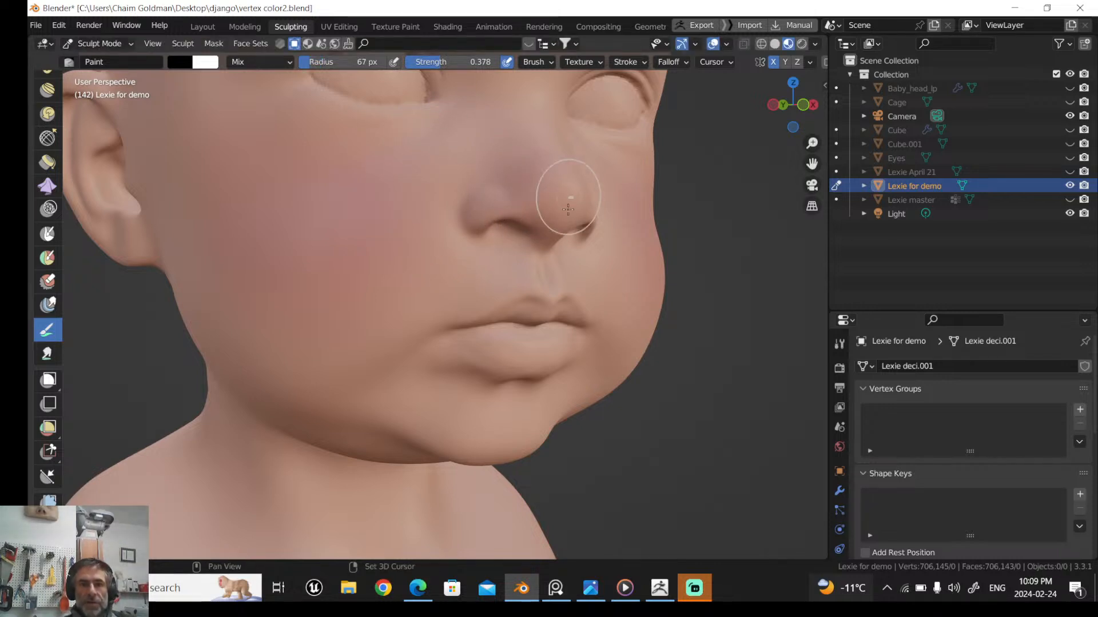
click(542, 62)
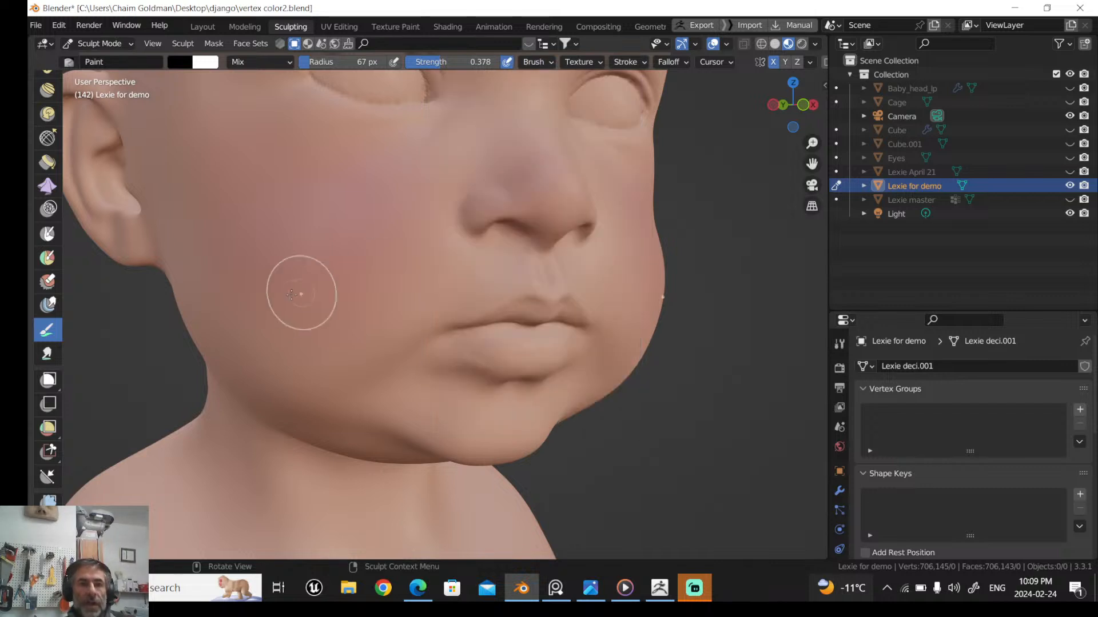
Set the Paint brush radius to 204 px, strength to 1.000 and Wet Mix to 0.000
key(f)
click(363, 253)
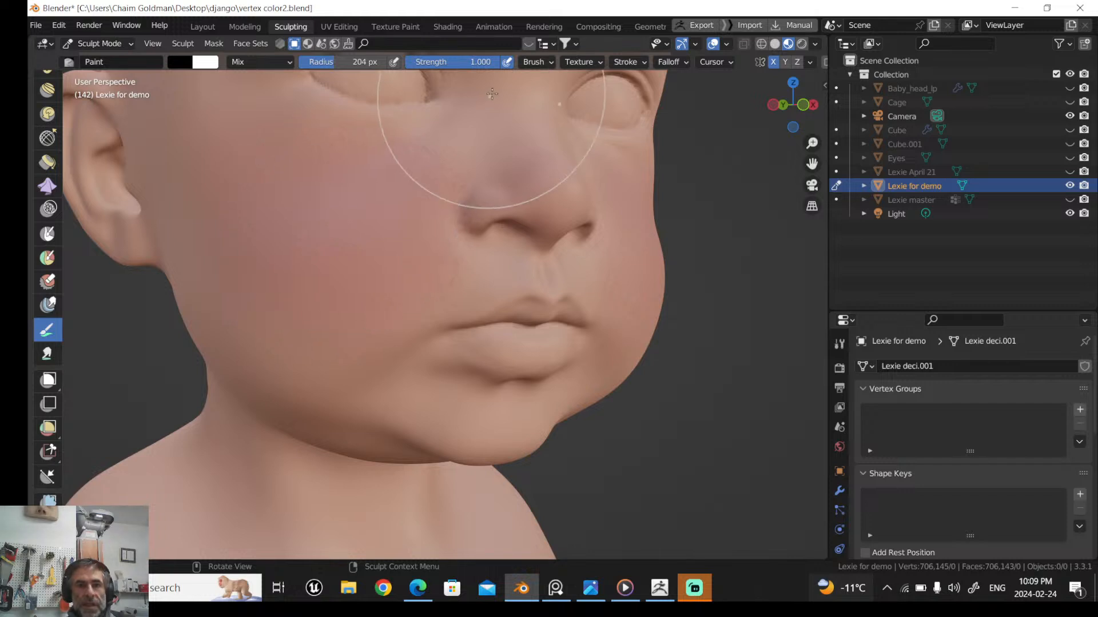
click(537, 62)
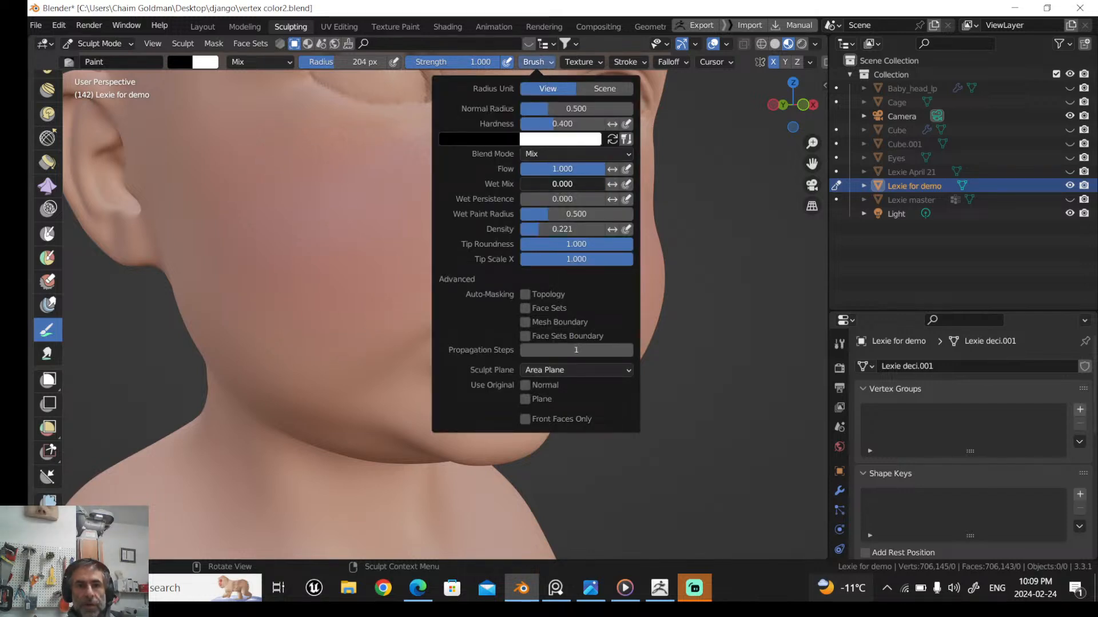
Try painting dense mirrored blush over the cheeks at full strength, and undo the strokes
drag(339, 217, 309, 243)
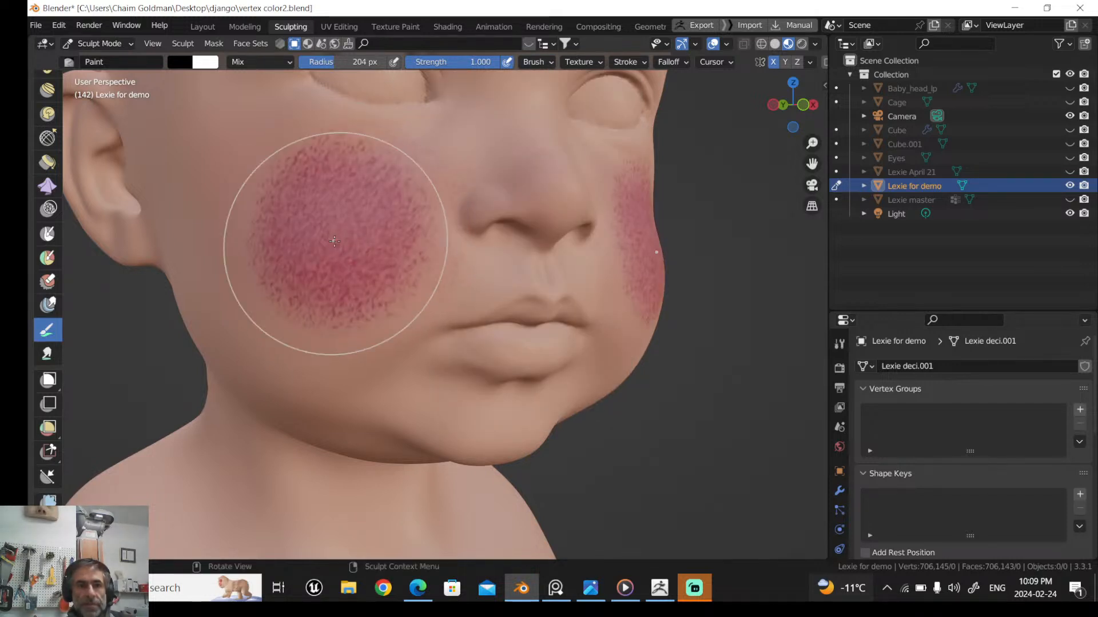
drag(228, 190, 277, 326)
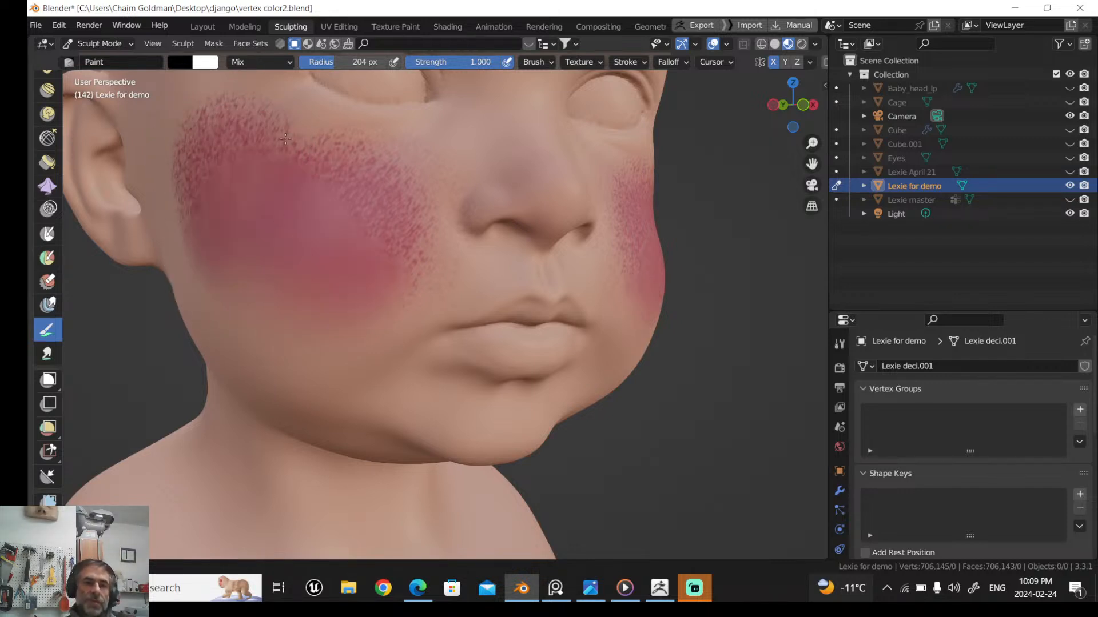
key(ctrl+z)
key(ctrl+z)
key(ctrl+z)
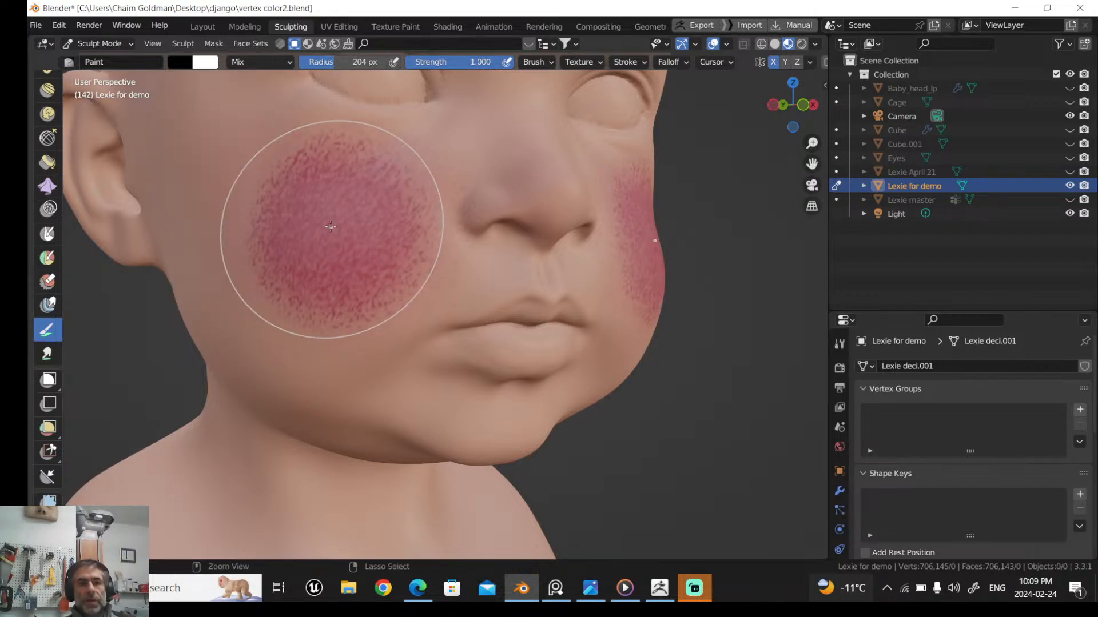
Build up faint mirrored blush on the cheek at strengths 0.006 and 0.041, and raise the brush strength to 0.157
drag(487, 62, 423, 62)
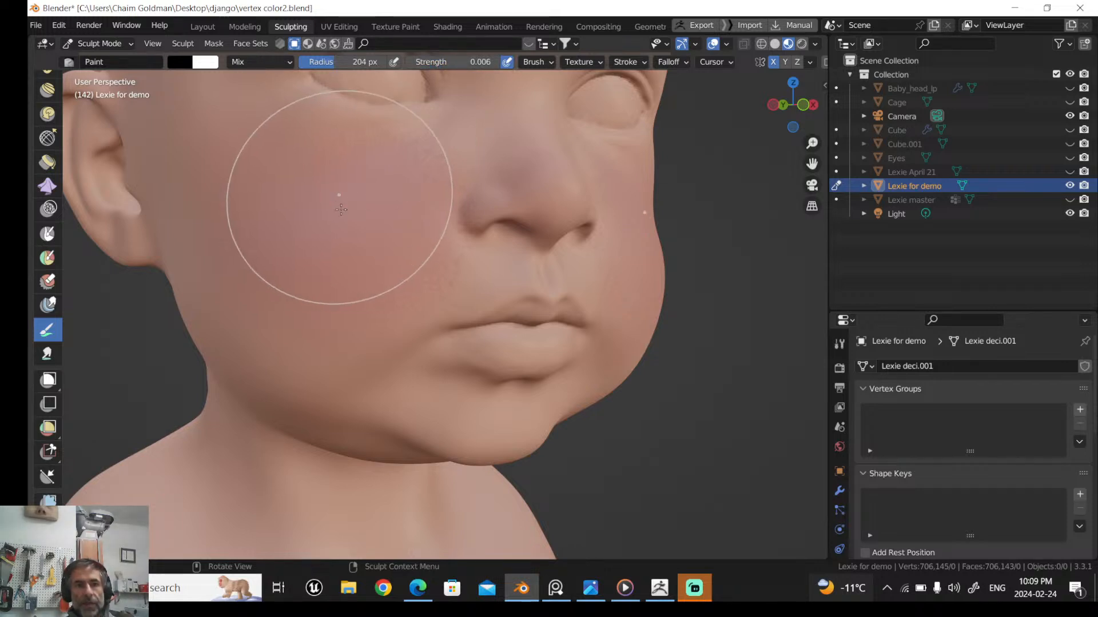
mouse_move(358, 232)
mouse_down()
mouse_move(353, 290)
mouse_move(326, 289)
mouse_up()
drag(417, 62, 418, 62)
drag(345, 229, 297, 271)
drag(297, 209, 328, 253)
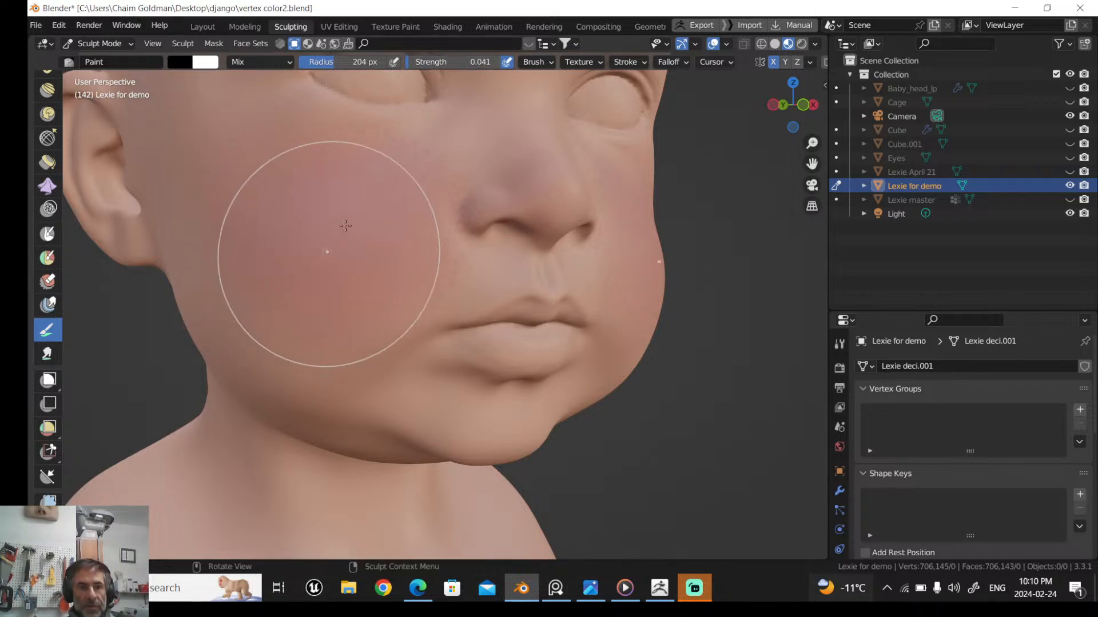
drag(451, 62, 457, 62)
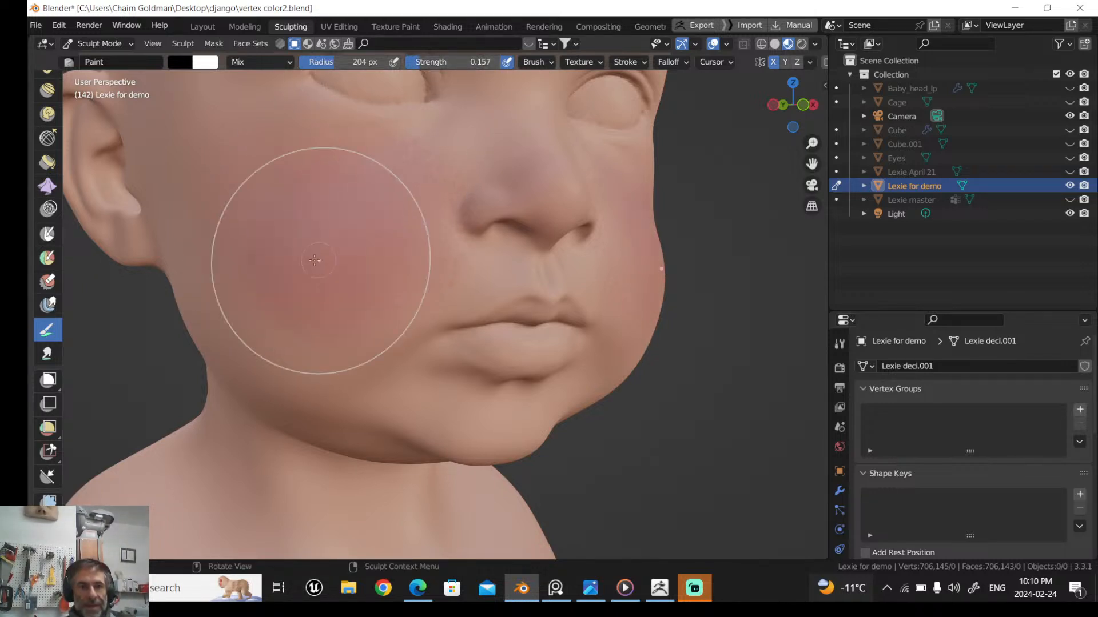
Set the brush radius to 164 px, extend the blush toward the ear and smooth its outer area
key(f)
click(206, 196)
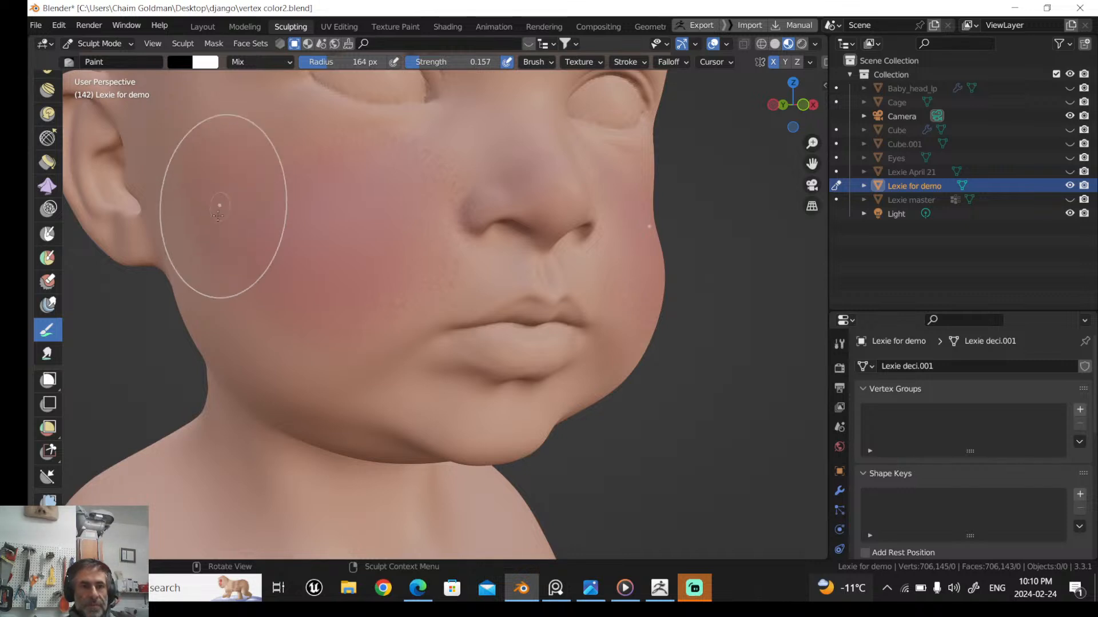
middle_drag(217, 222, 270, 210)
mouse_move(233, 173)
shift+mouse_down()
mouse_move(277, 213)
mouse_move(287, 205)
shift+mouse_up()
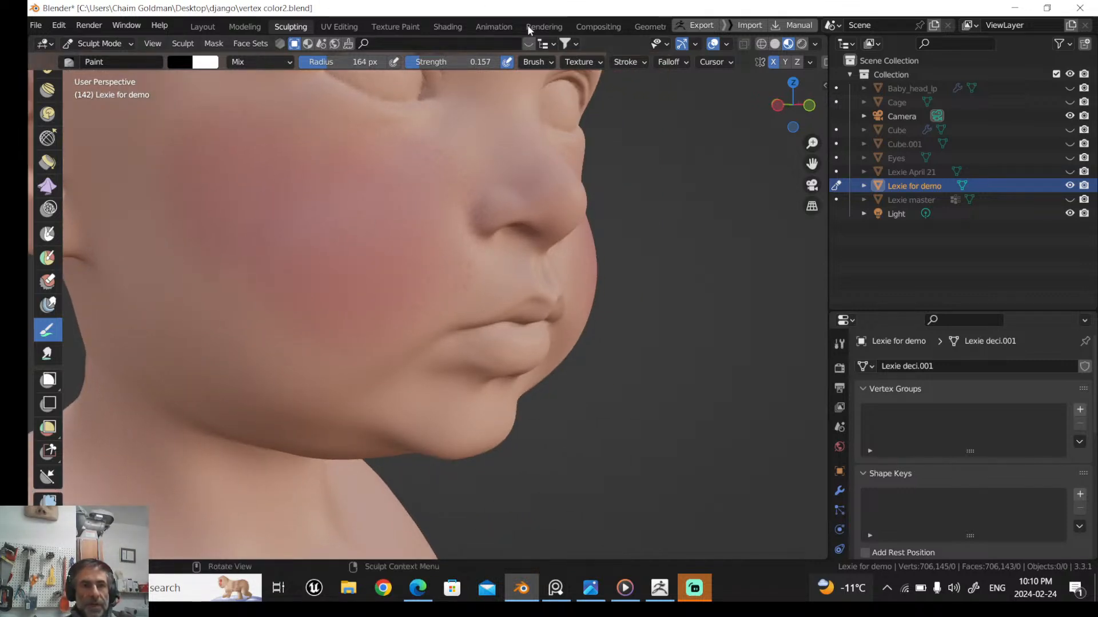
Set the brush's Wet Mix to 0.409 and blend the blush across the cheek
click(534, 62)
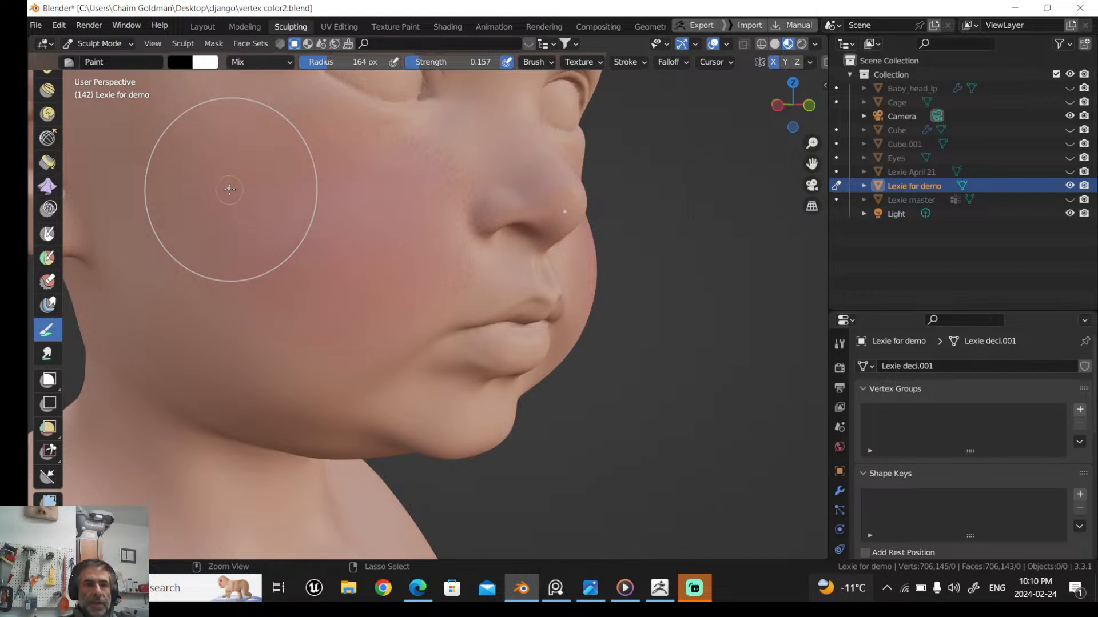
click(539, 63)
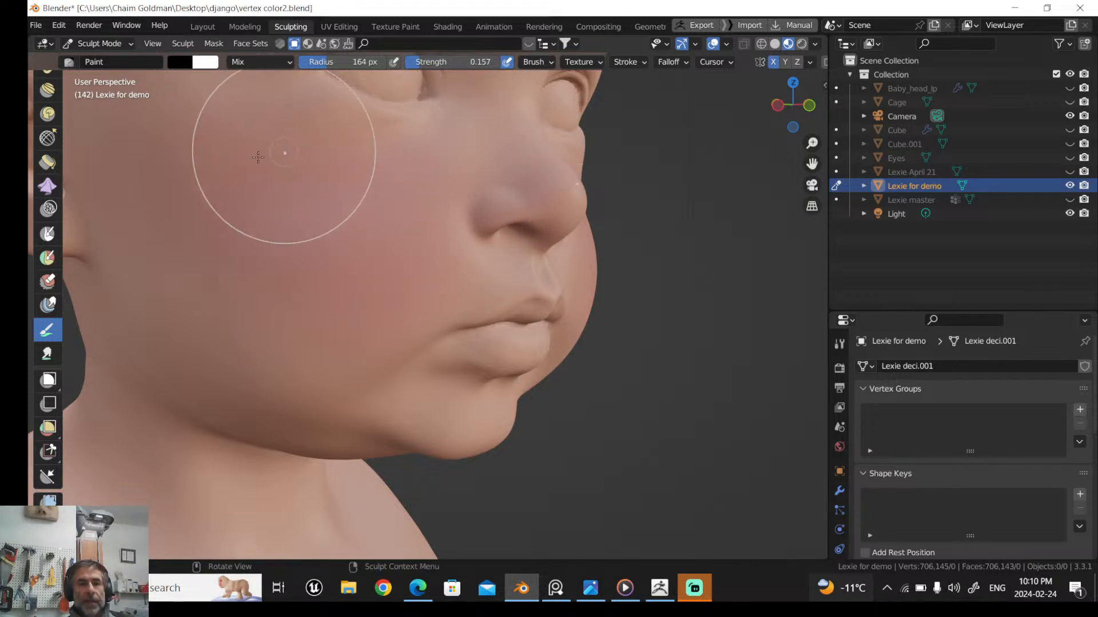
mouse_move(284, 152)
middle_down()
mouse_move(233, 179)
mouse_move(245, 245)
middle_up()
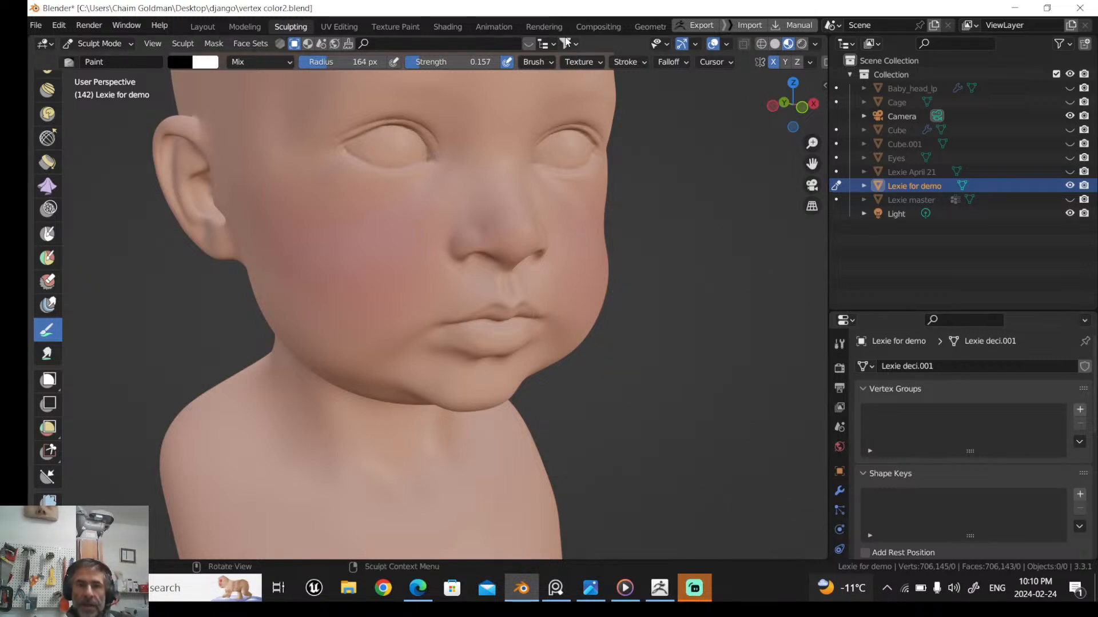
Add a new texture to the Paint brush and set its type to Clouds
click(580, 63)
click(522, 90)
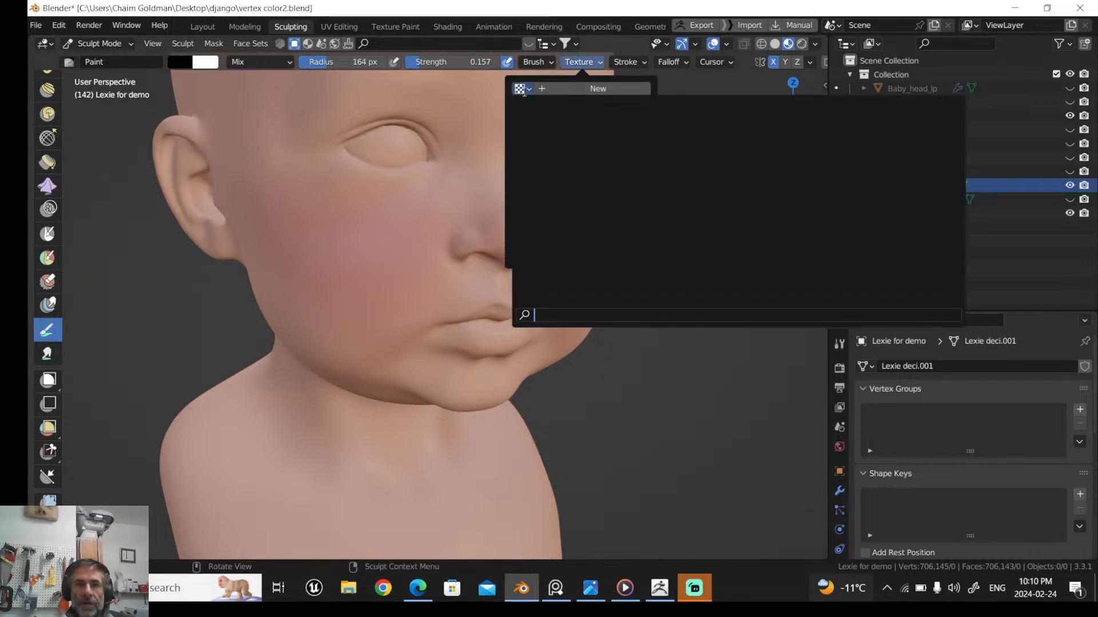
double_click(560, 88)
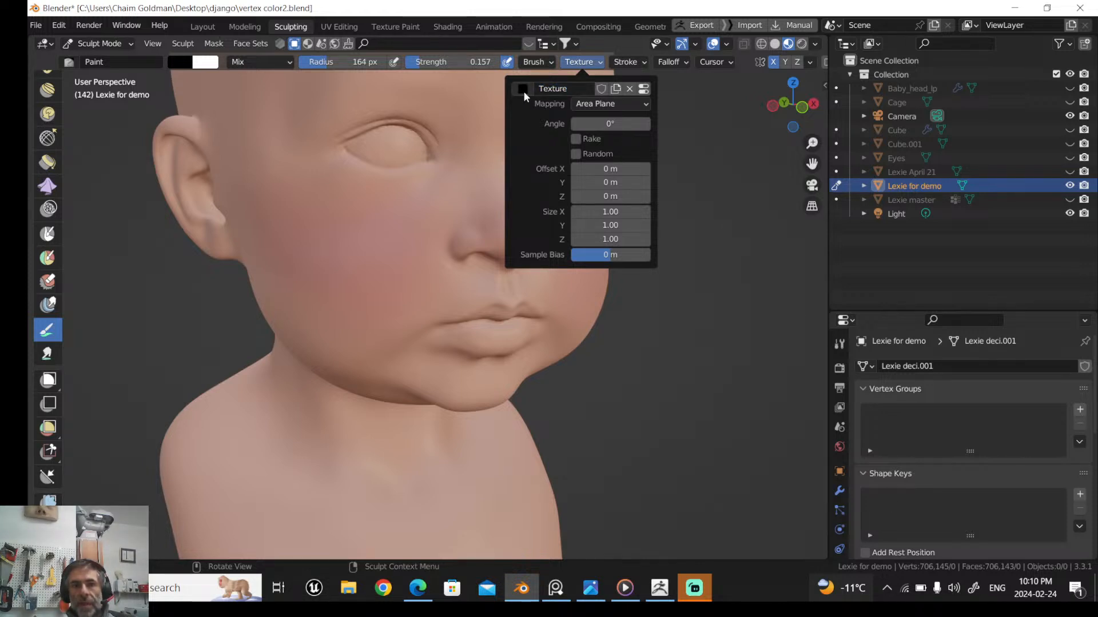
scroll(838, 531, down, 3)
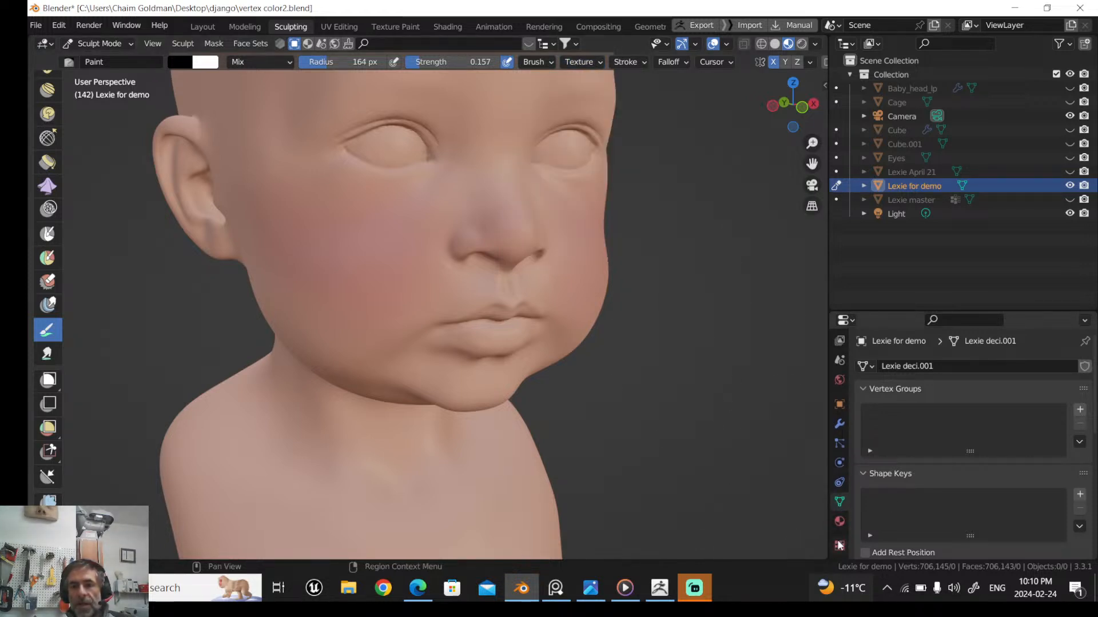
click(839, 545)
click(1034, 406)
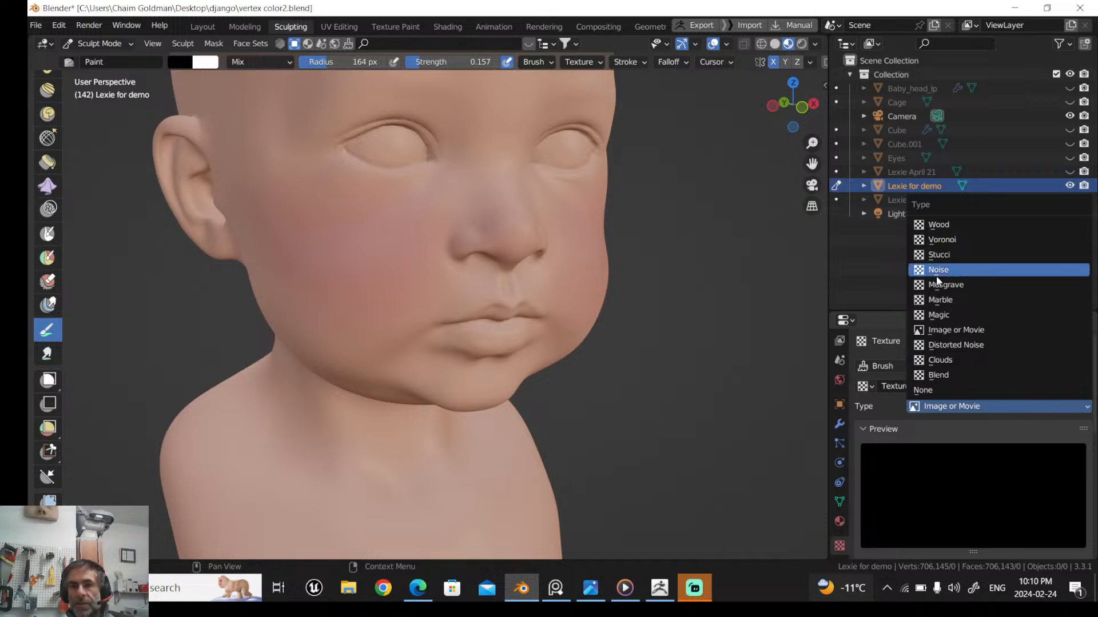
click(948, 357)
Set the Clouds texture's size to 0.06
scroll(937, 494, down, 5)
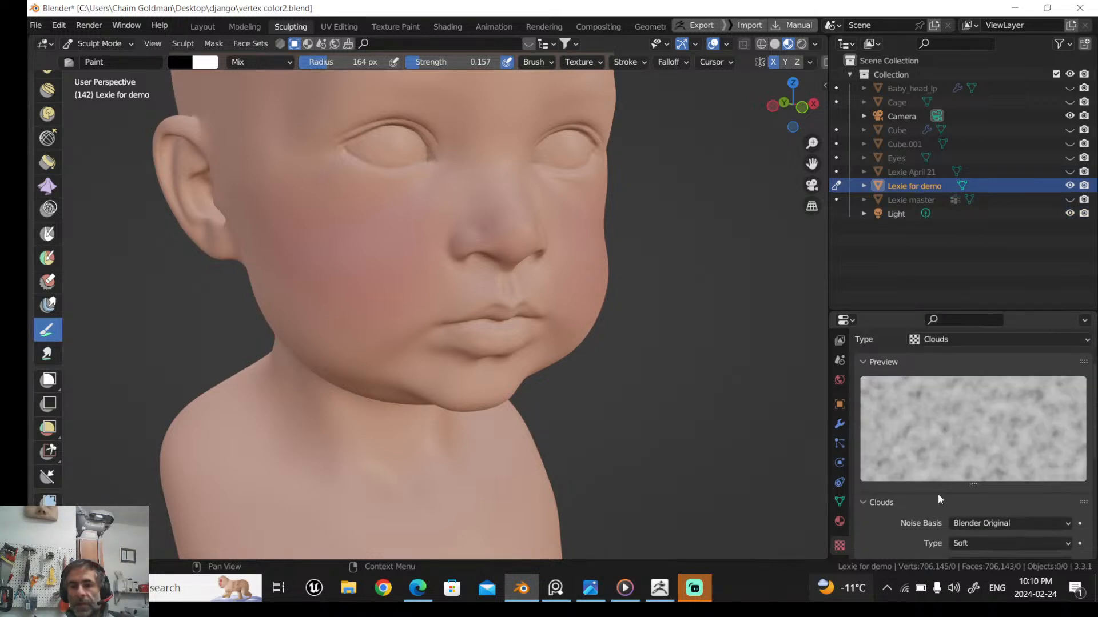
drag(995, 536, 963, 536)
scroll(358, 240, up, 1)
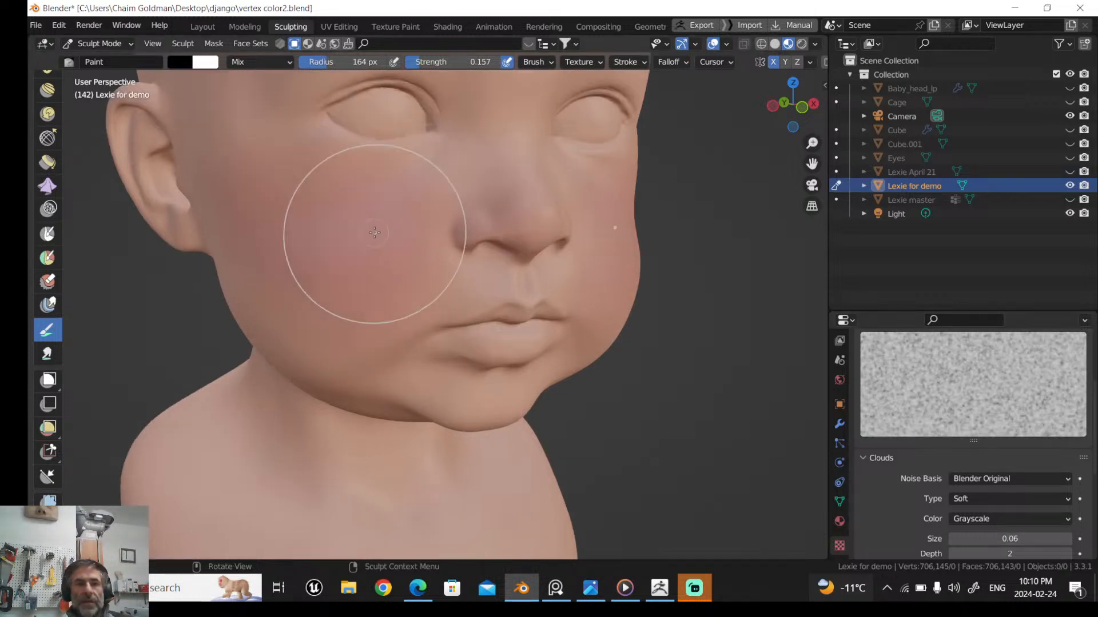
Change the Paint brush's stroke method
click(626, 63)
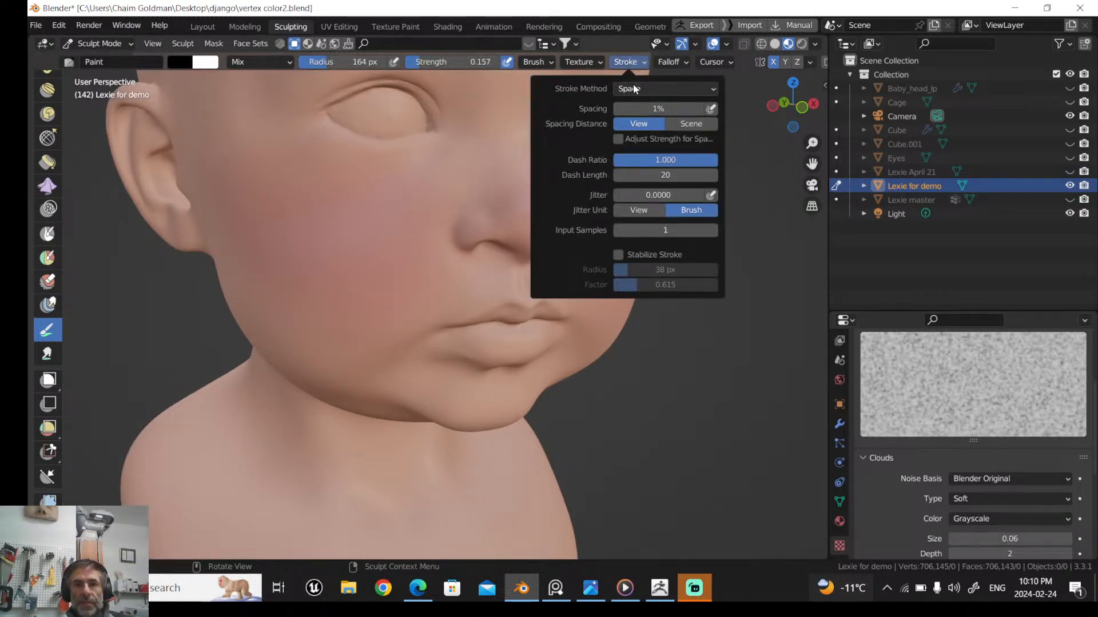
click(635, 89)
click(634, 166)
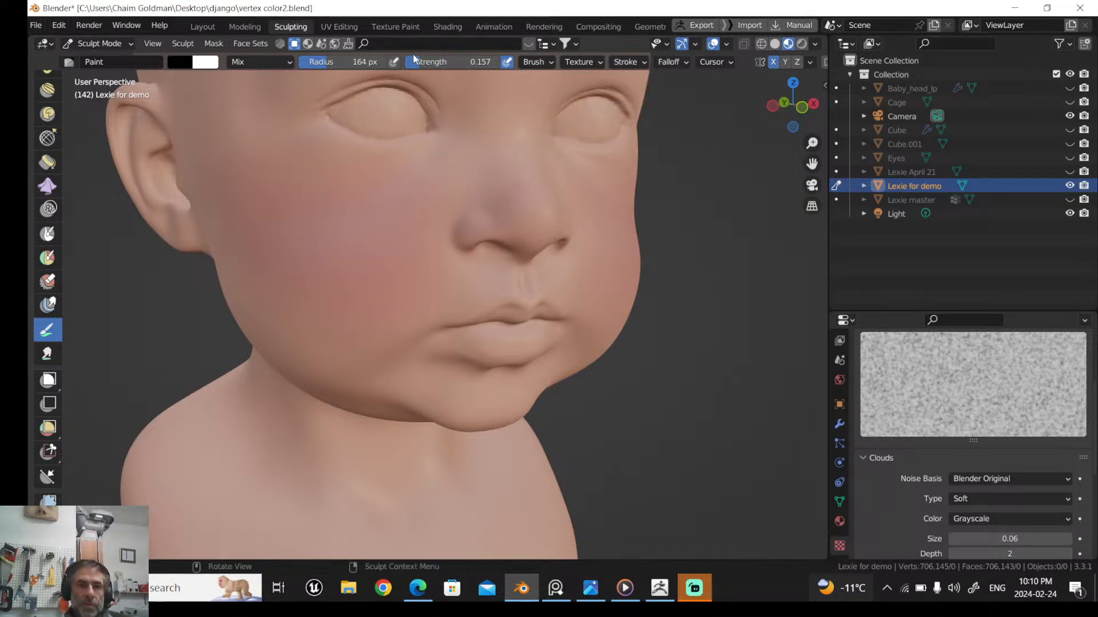
Set the brush strength to 1.000 and Wet Mix to 0.097, testing the textured brush on the cheek
drag(417, 61, 502, 62)
drag(344, 263, 343, 236)
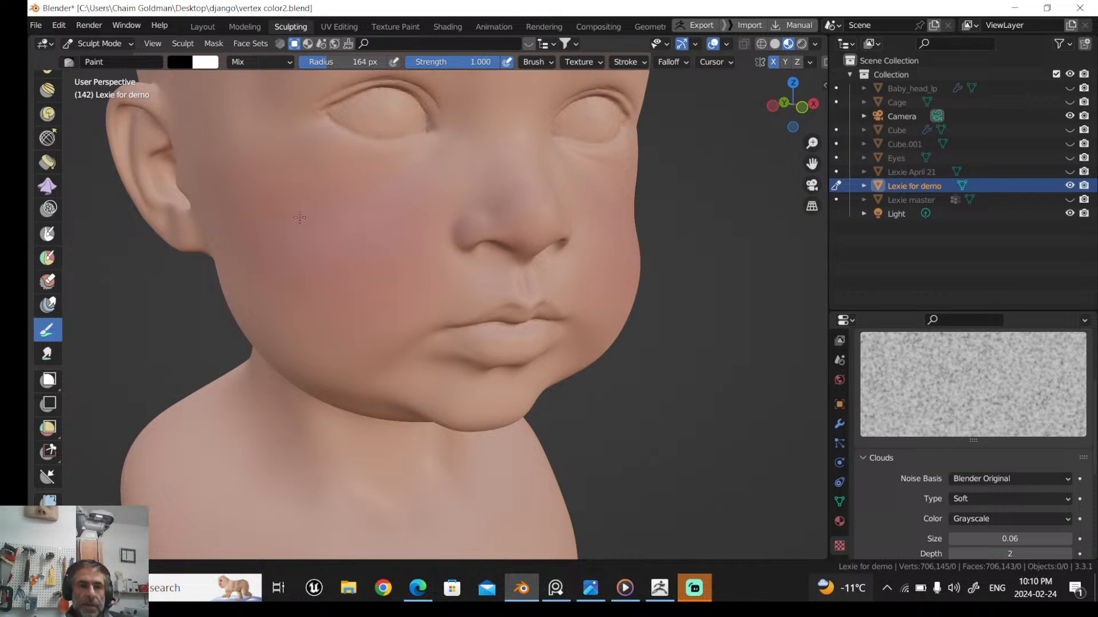
click(534, 62)
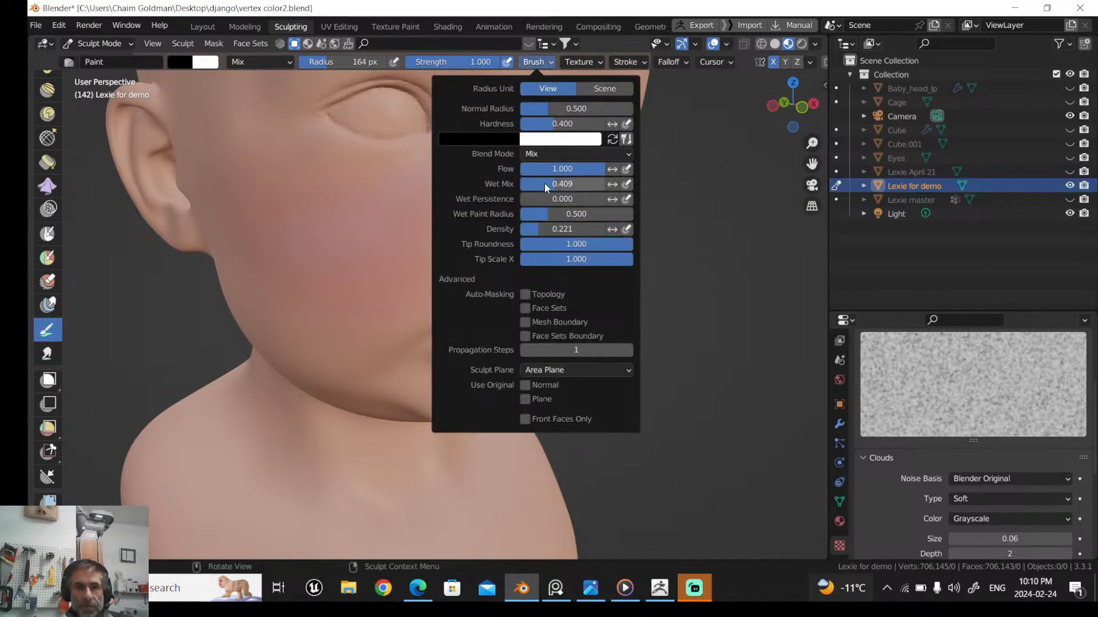
drag(545, 188, 521, 188)
drag(300, 233, 308, 236)
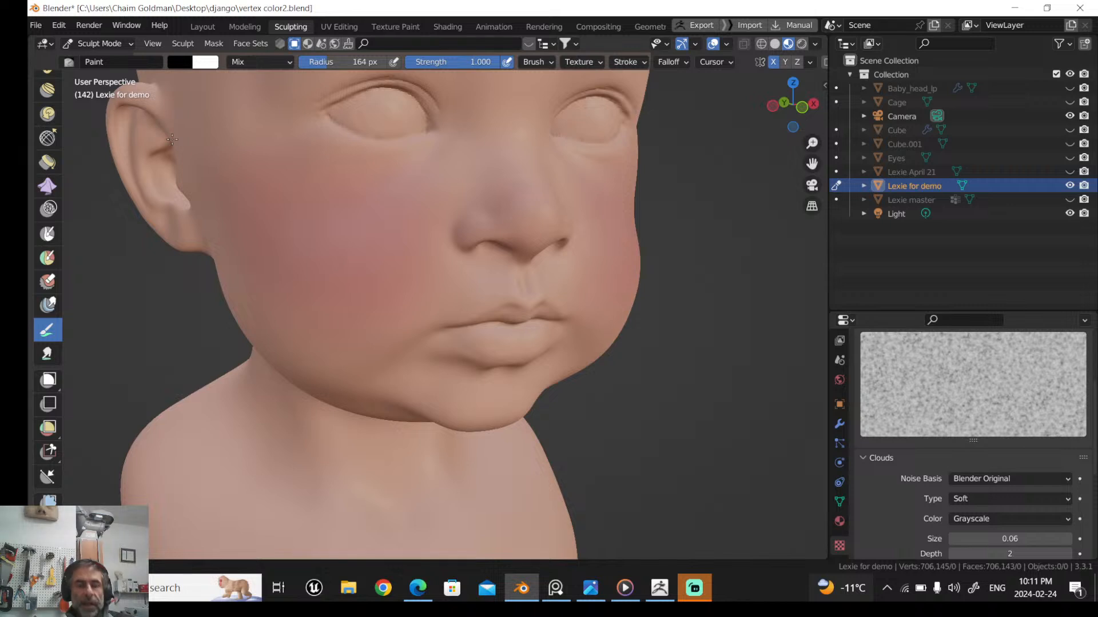
Check the stroke settings and set the Paint brush's Density to 1.000
click(630, 63)
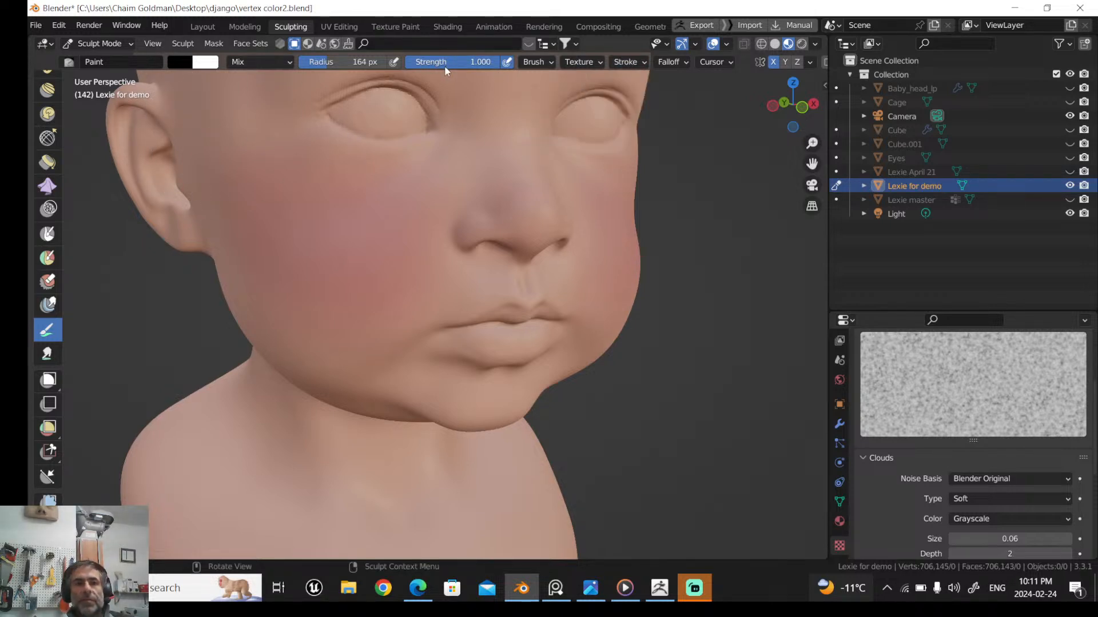
click(535, 62)
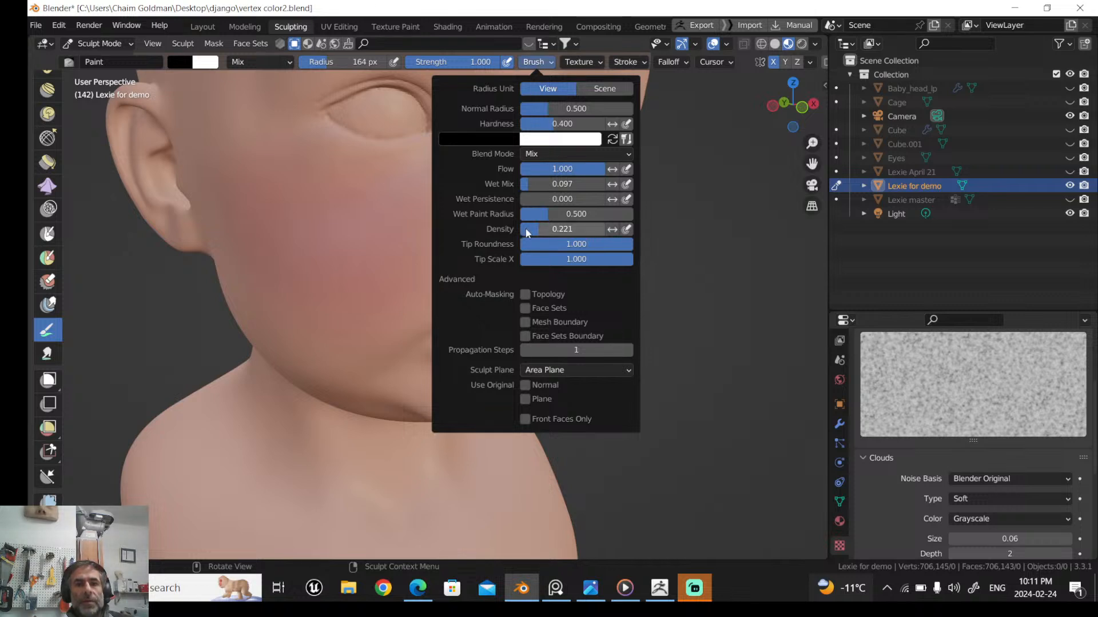
Try painting mottled textured blush over the cheek at full strength, undoing each attempt
drag(360, 244, 240, 195)
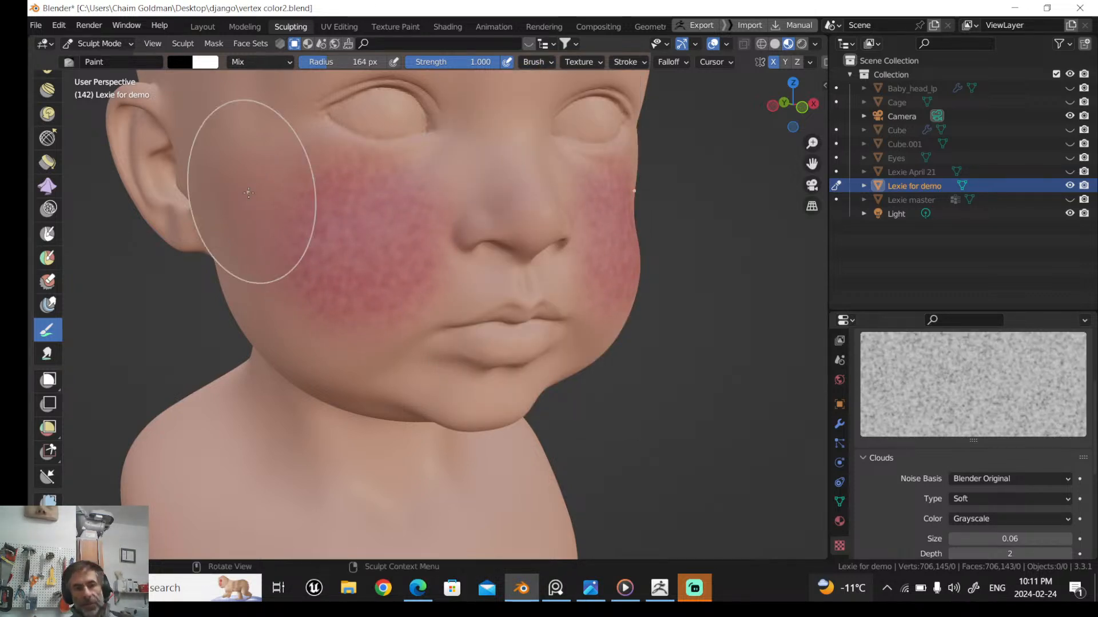
key(ctrl+z)
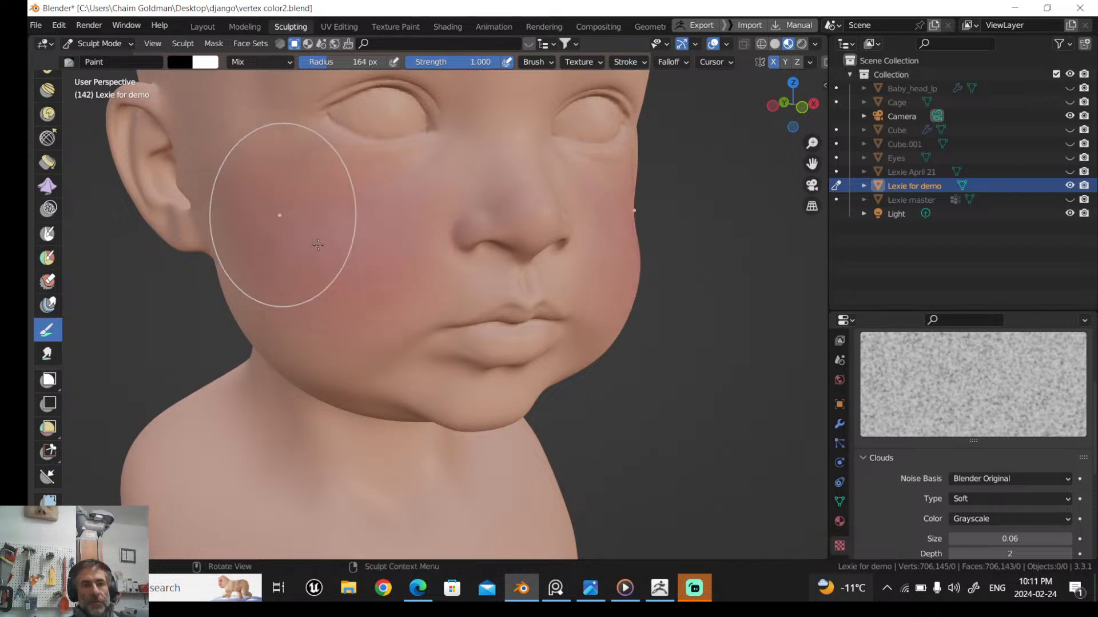
drag(330, 249, 282, 190)
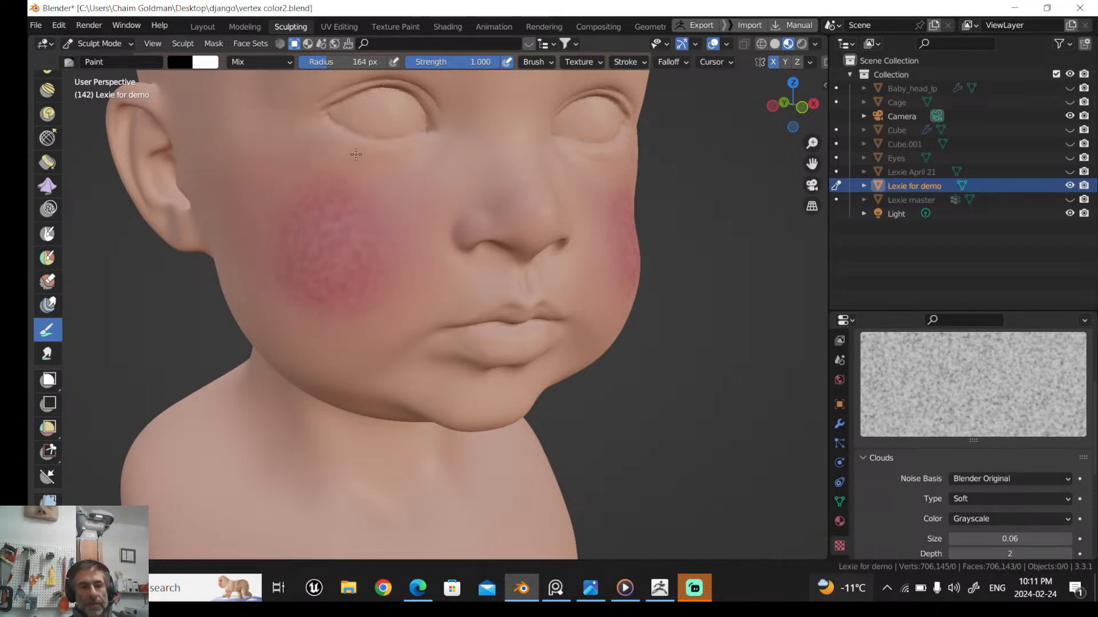
drag(356, 154, 356, 154)
key(ctrl+z)
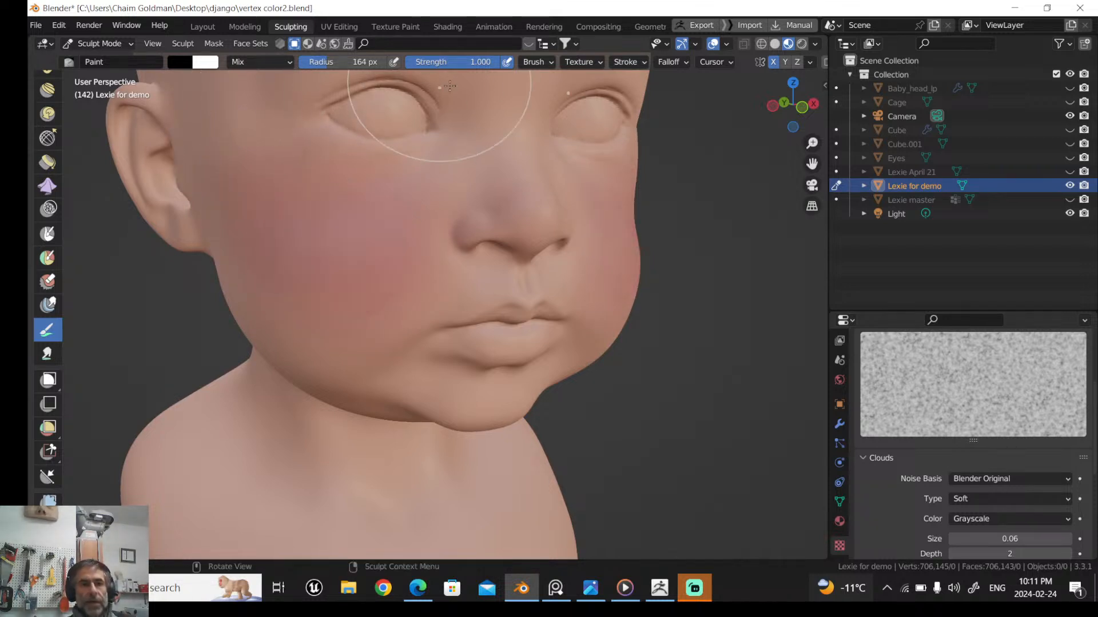
Set Wet Mix to 0.351 and brush strength to 0.302, and brush over the cheek with the Clouds texture
click(544, 62)
drag(527, 184, 553, 183)
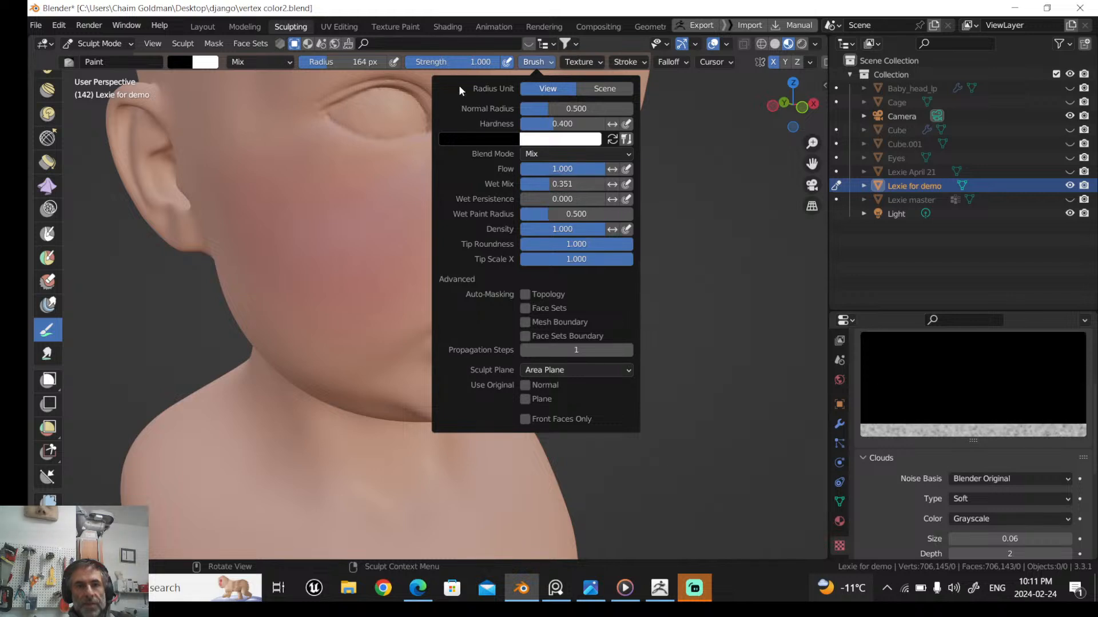
drag(476, 62, 411, 61)
drag(399, 235, 338, 223)
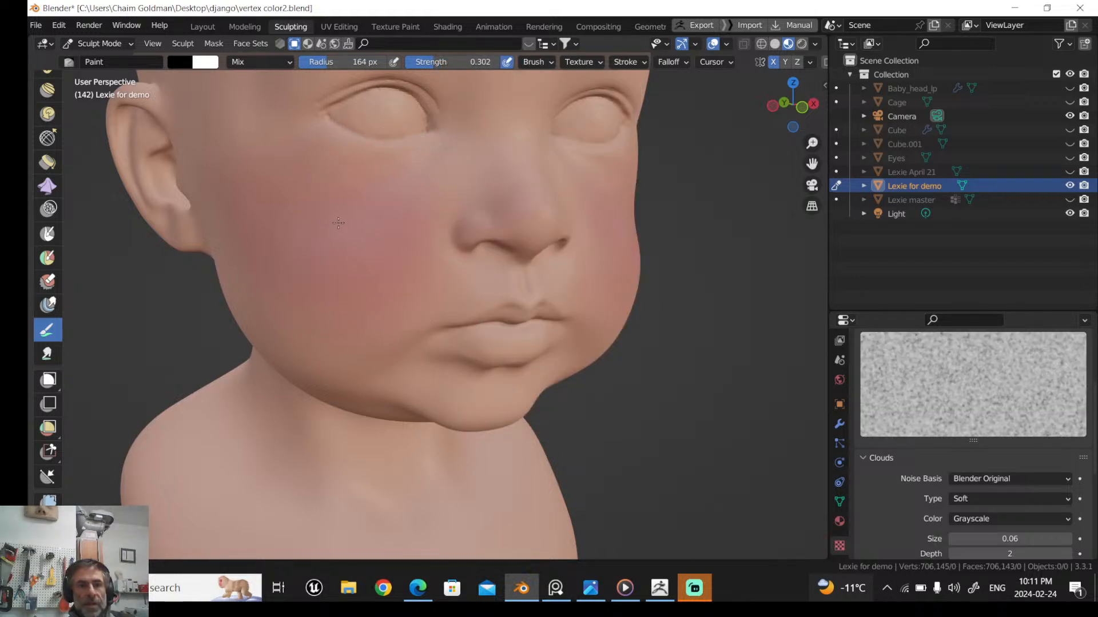
View the face from the front and below, and turn off X-axis mirror symmetry
middle_drag(245, 244, 282, 226)
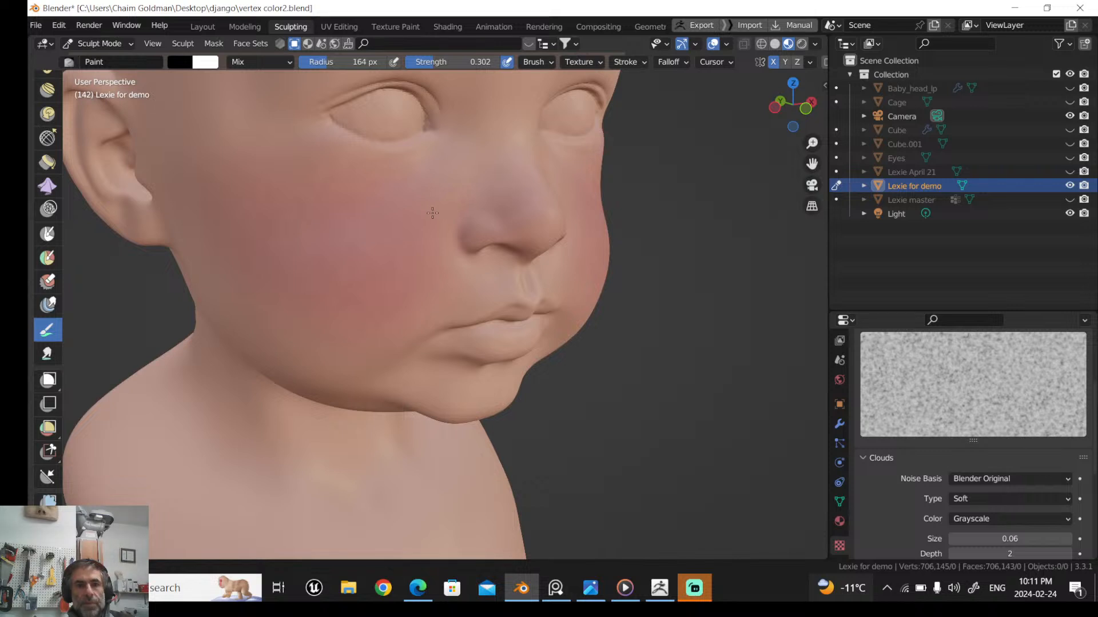
middle_drag(453, 214, 480, 343)
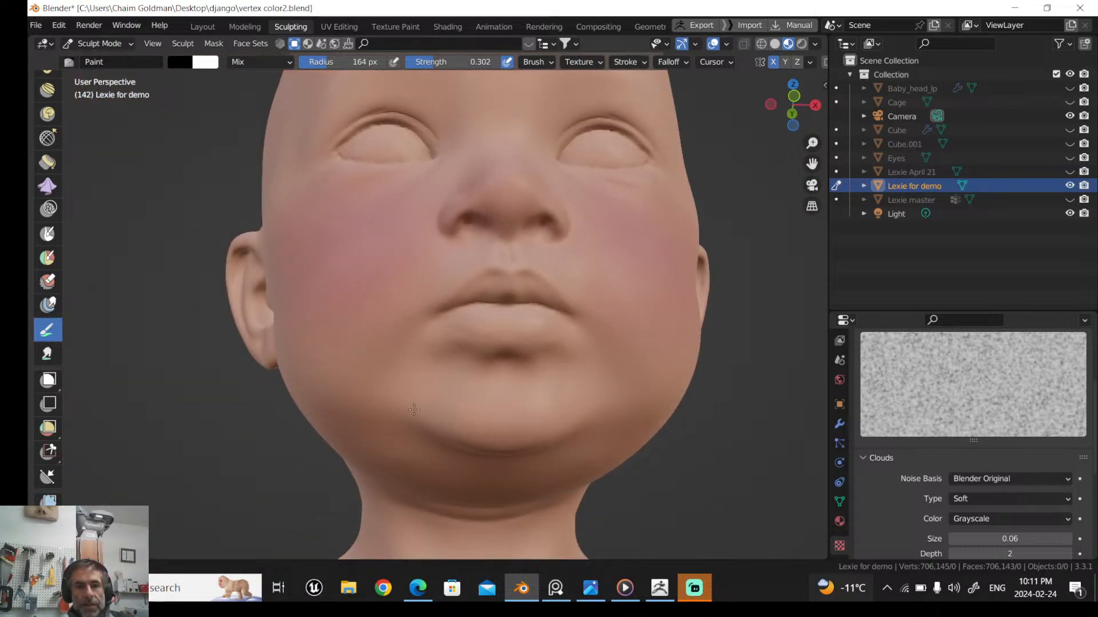
click(772, 64)
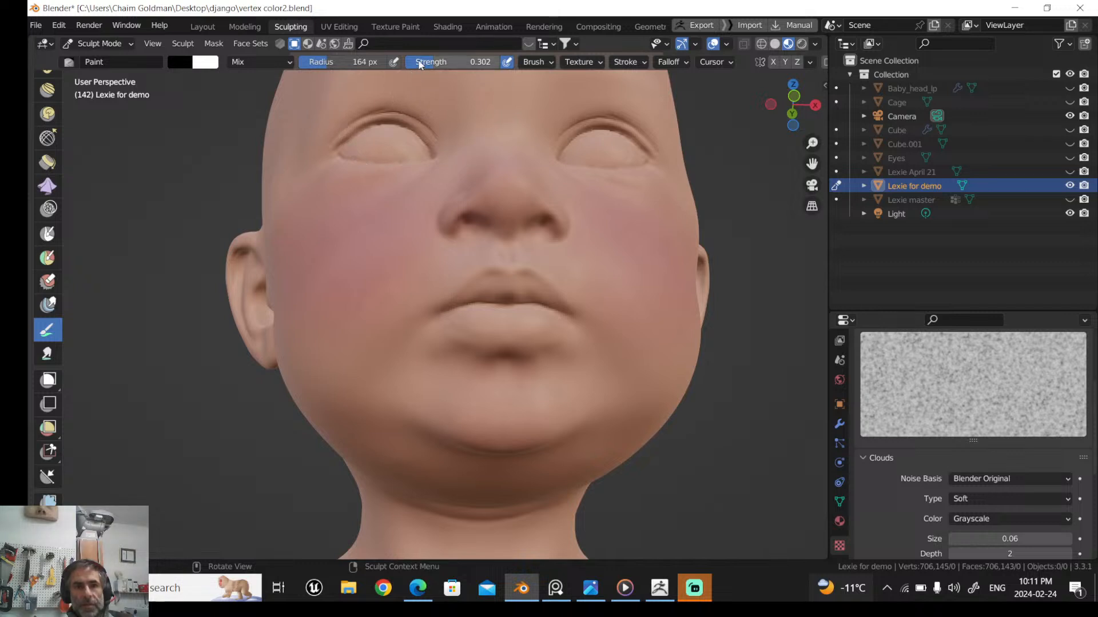
Set the Paint brush's strength to 0.581 and reduce its radius to 68 px for the area around the mouth
drag(420, 63, 446, 63)
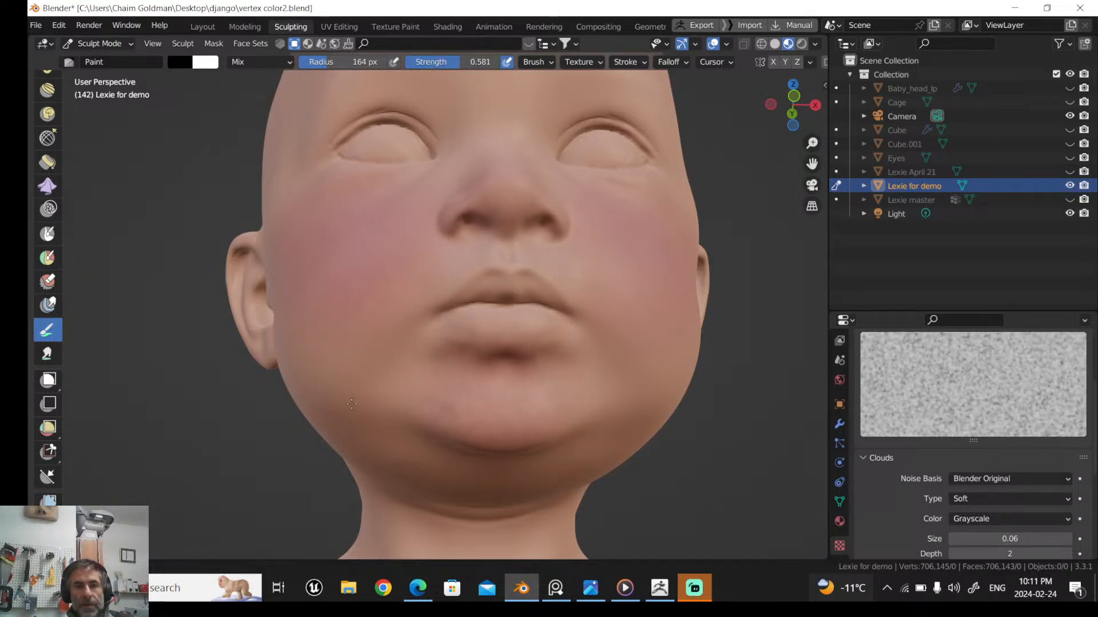
key(f)
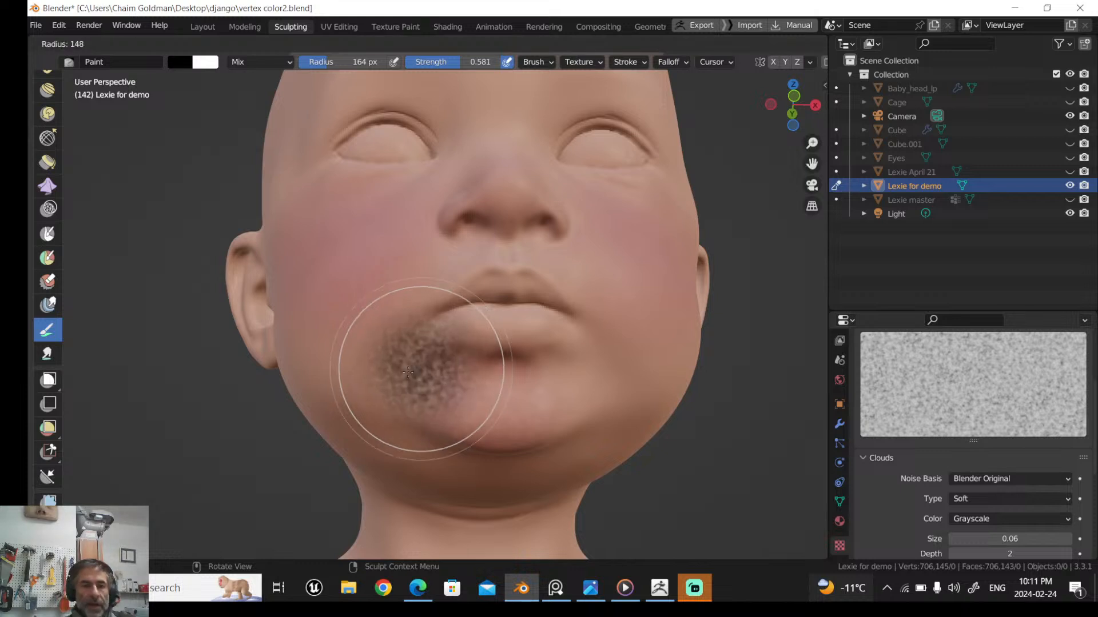
click(421, 353)
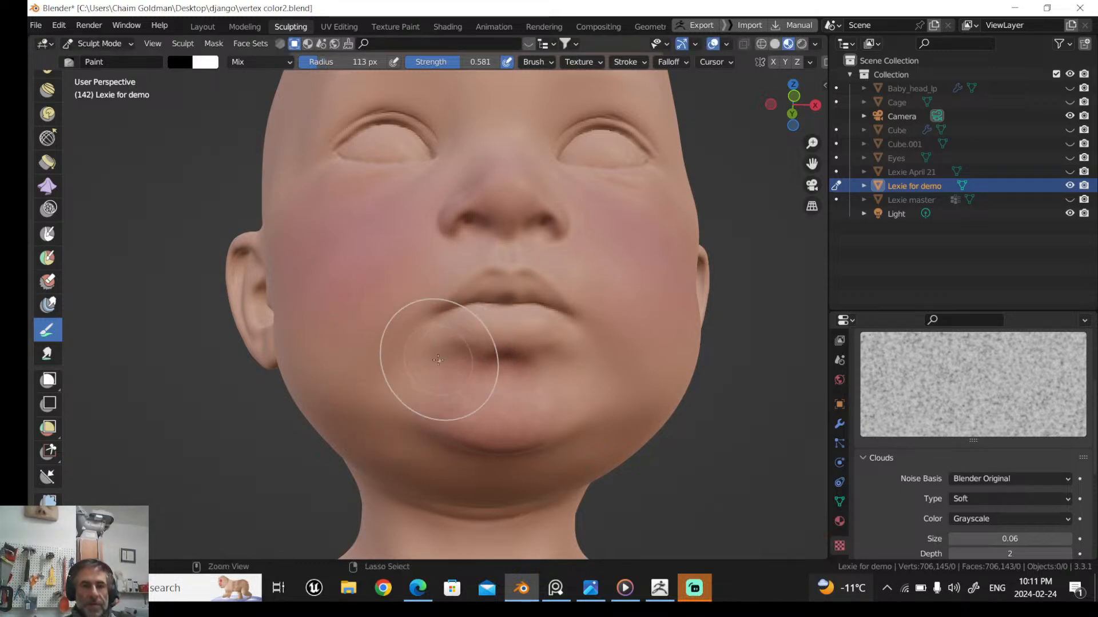
key(f)
click(412, 366)
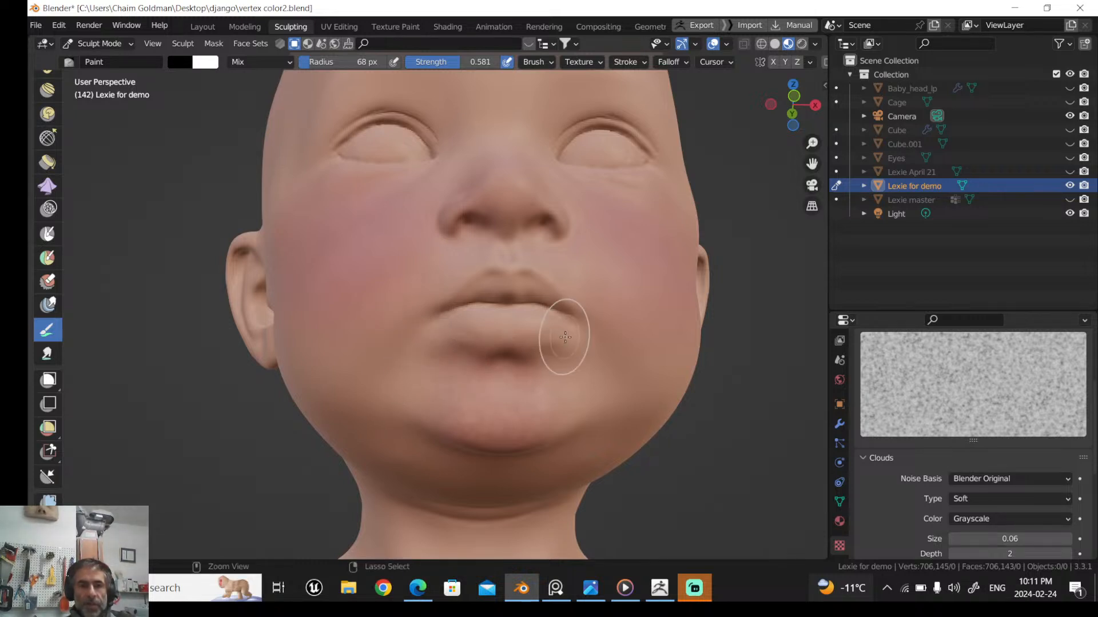
Turn on X-axis mirror symmetry and inspect the blush from the side and front
mouse_move(559, 318)
middle_down()
mouse_move(489, 389)
mouse_move(494, 398)
middle_up()
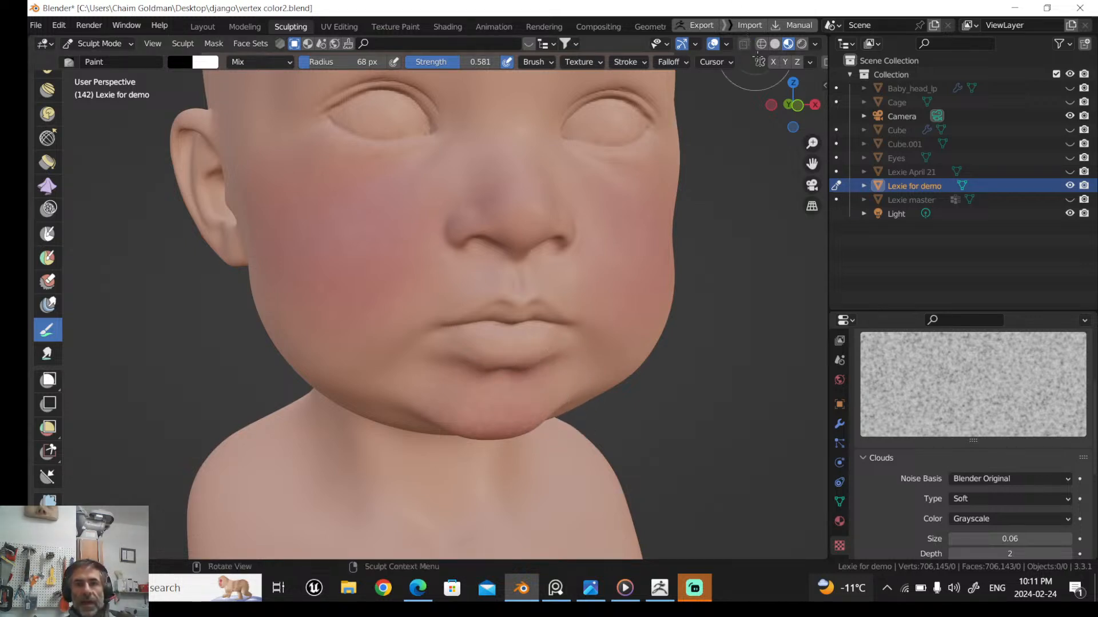
click(773, 63)
scroll(478, 209, down, 2)
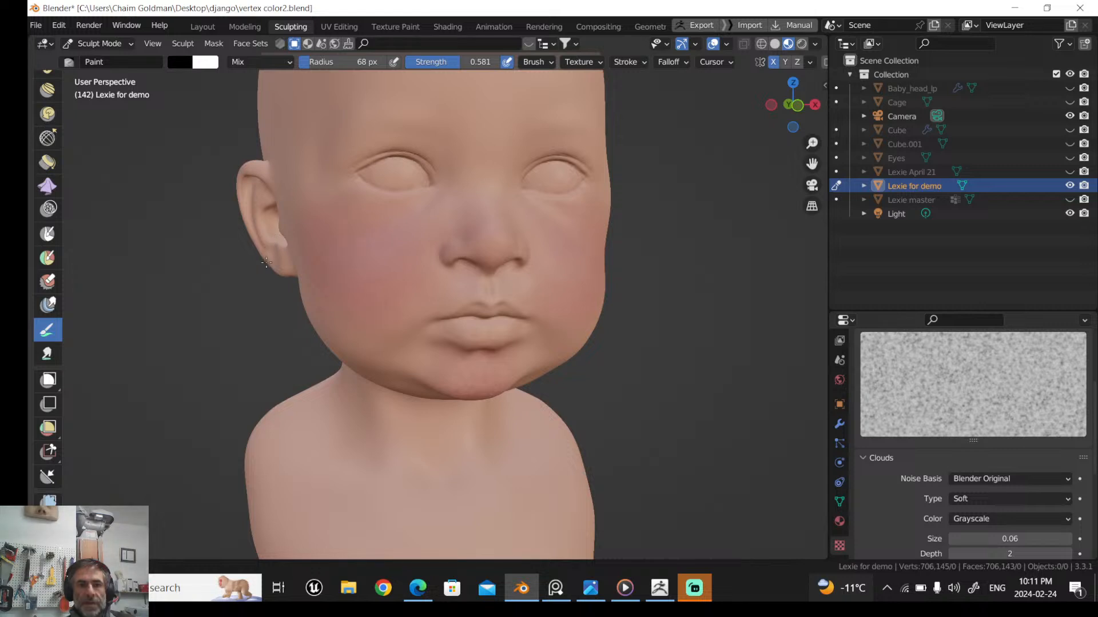
middle_drag(266, 262, 269, 228)
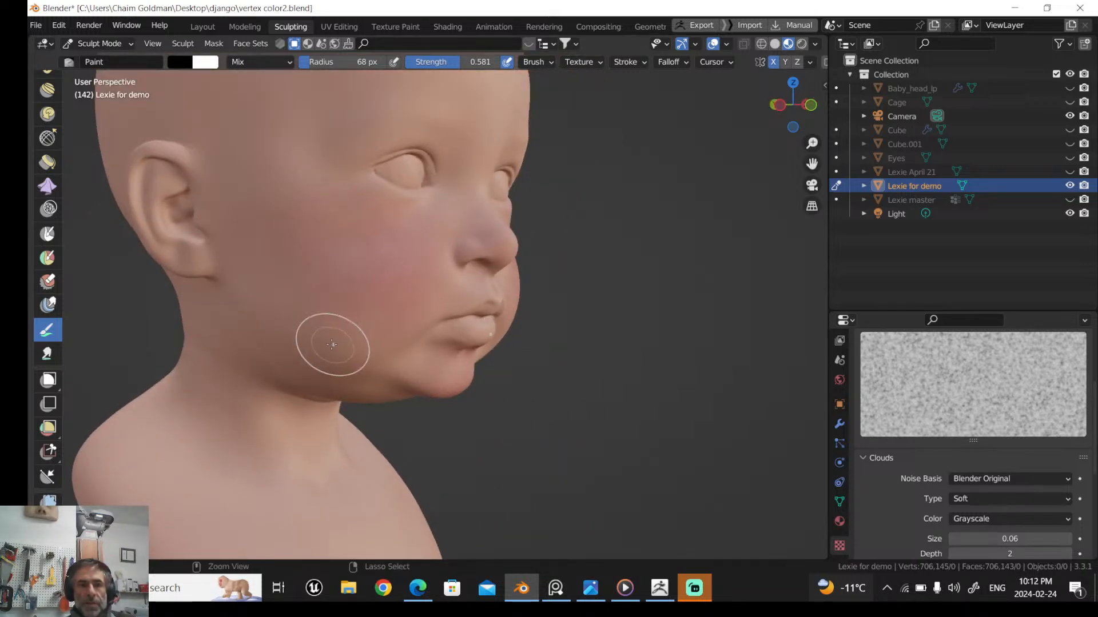
mouse_move(331, 343)
middle_down()
mouse_move(277, 327)
mouse_move(306, 299)
middle_up()
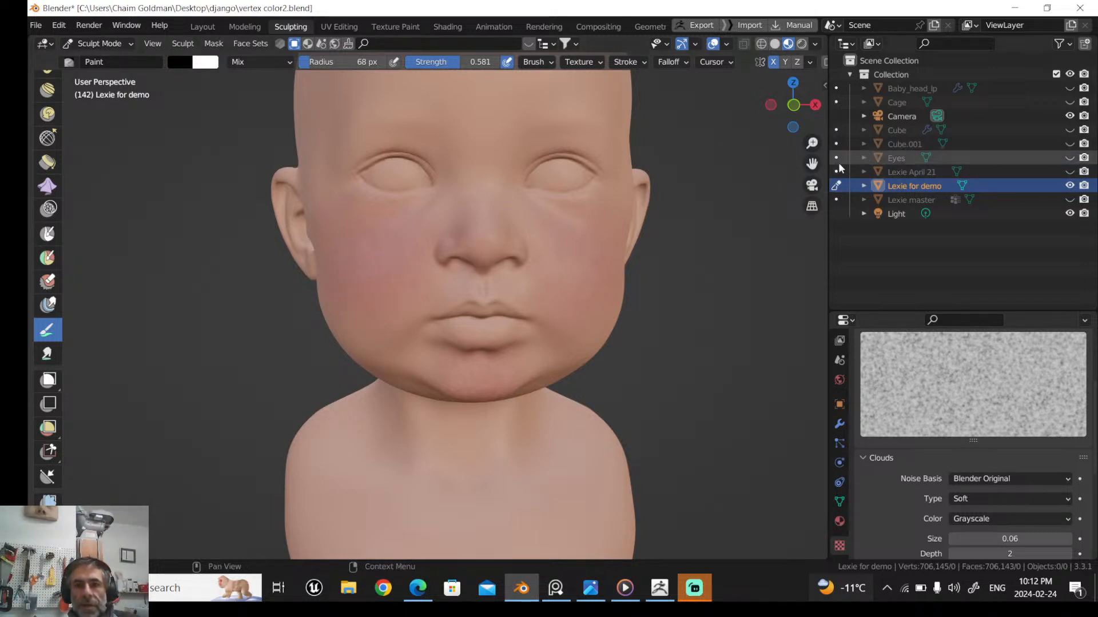
Set the brush radius to 145 px and brush mottled blush over the forehead
drag(812, 163, 827, 250)
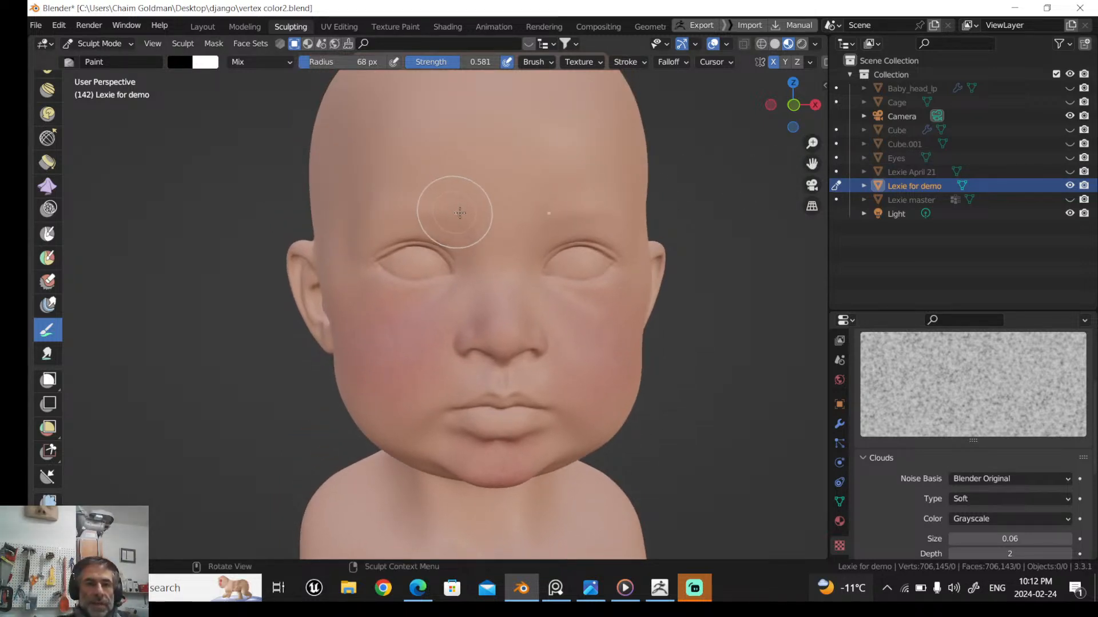
key(f)
click(514, 218)
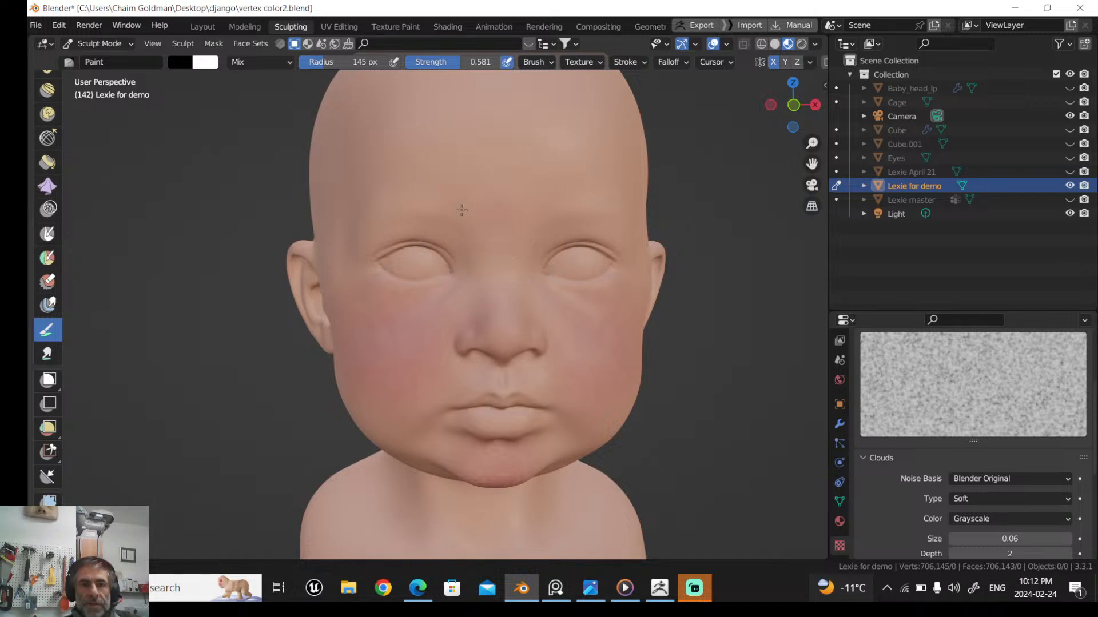
middle_drag(391, 191, 355, 179)
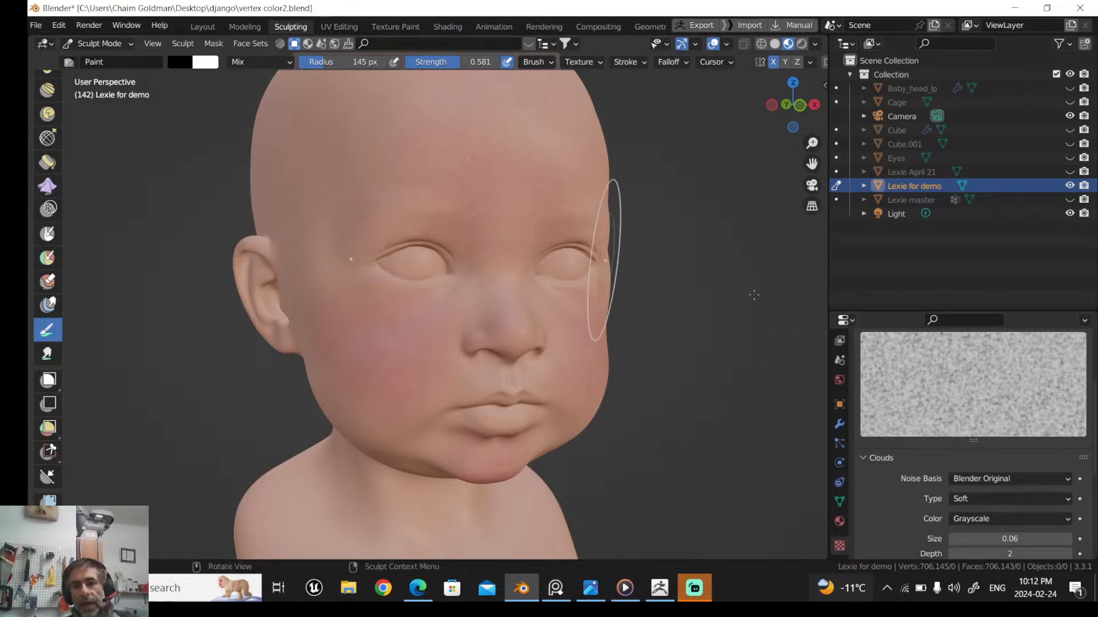
Make the veins color attribute of the head mesh the active one for painting
click(839, 501)
scroll(892, 489, down, 4)
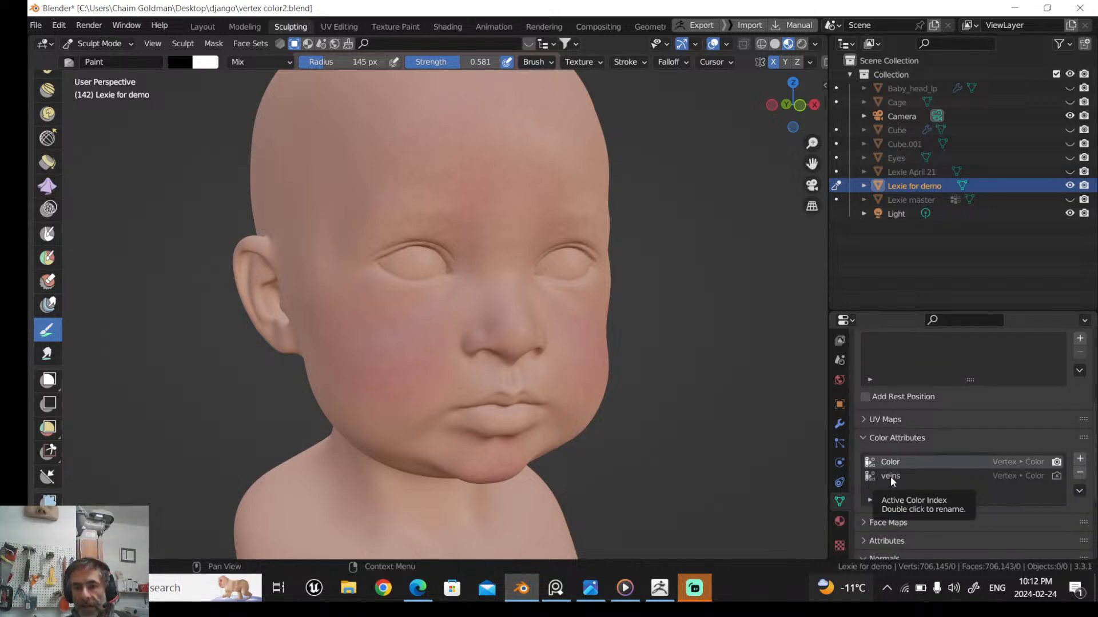
click(890, 476)
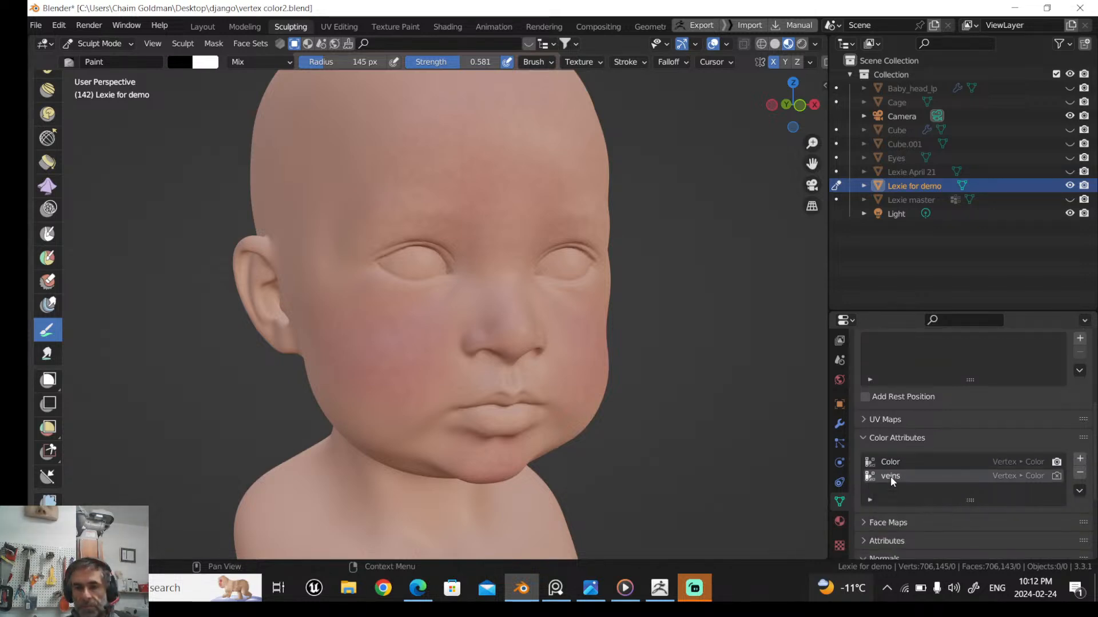
Set the Paint brush's stroke method to Space, remove its texture and lower Wet Mix to 0.091
click(633, 60)
click(635, 89)
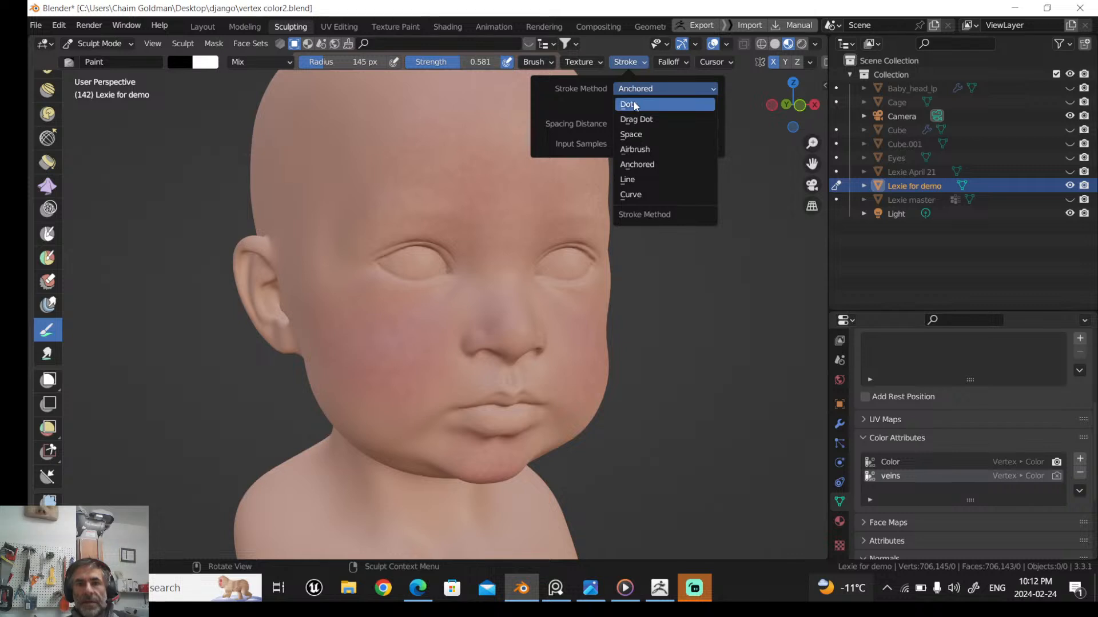
click(631, 134)
click(580, 62)
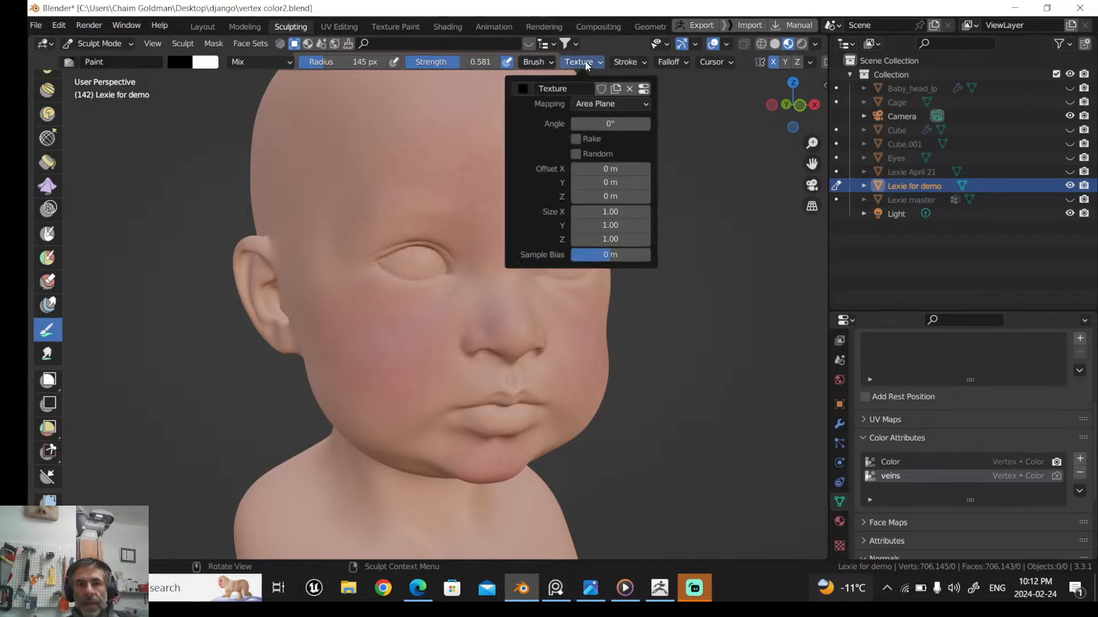
click(534, 62)
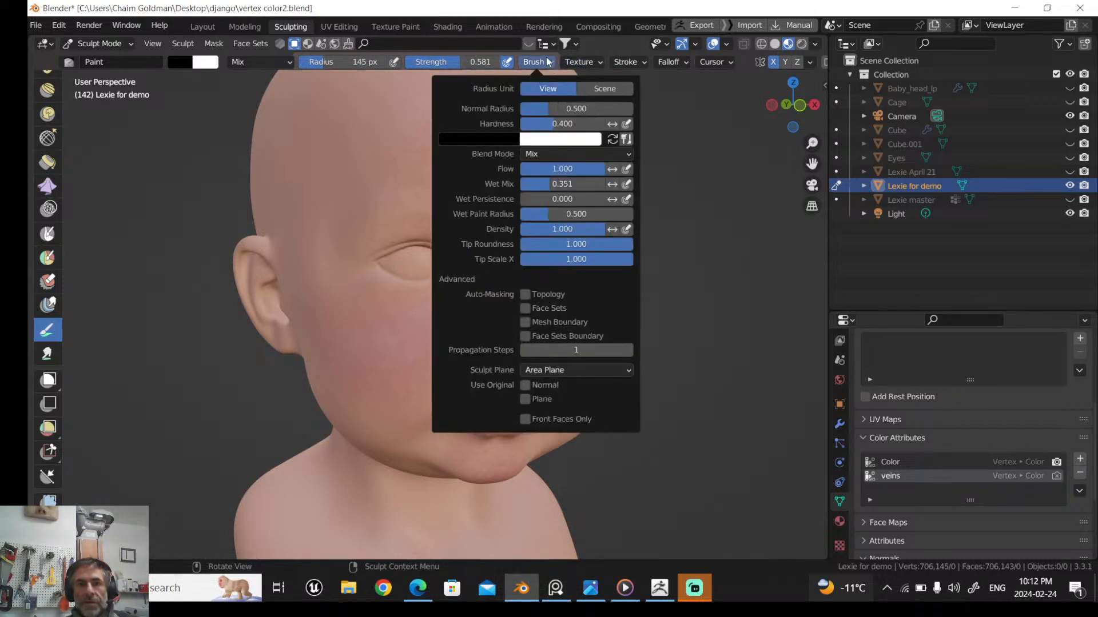
drag(541, 183, 452, 187)
Reduce the brush radius to 9 px and raise its strength to 1.000 for painting on the forehead
scroll(403, 176, up, 2)
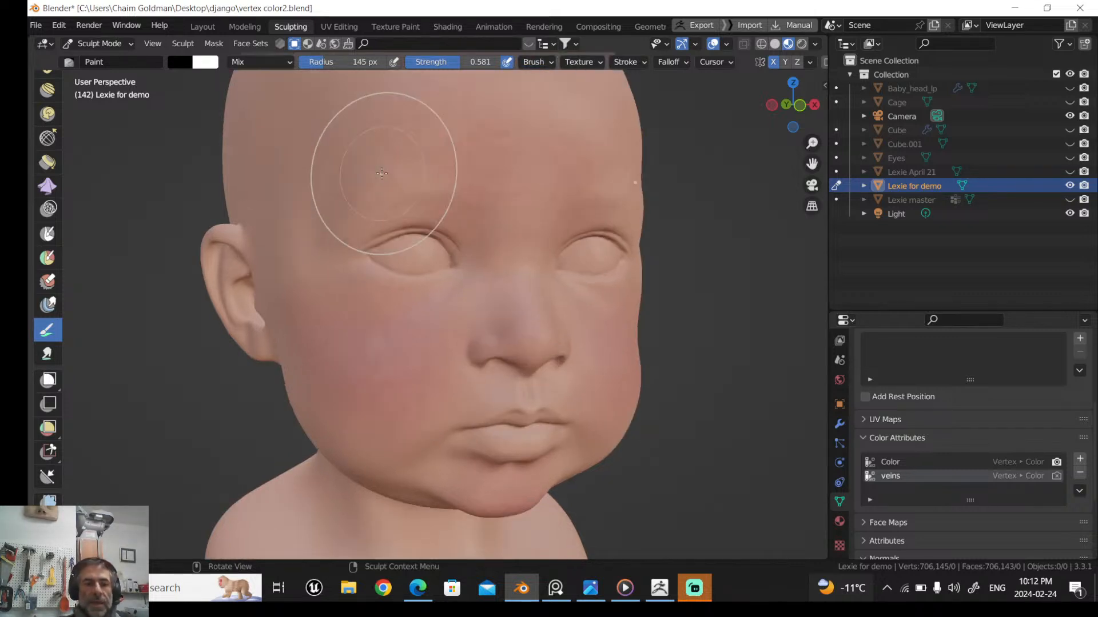
key(f)
click(356, 193)
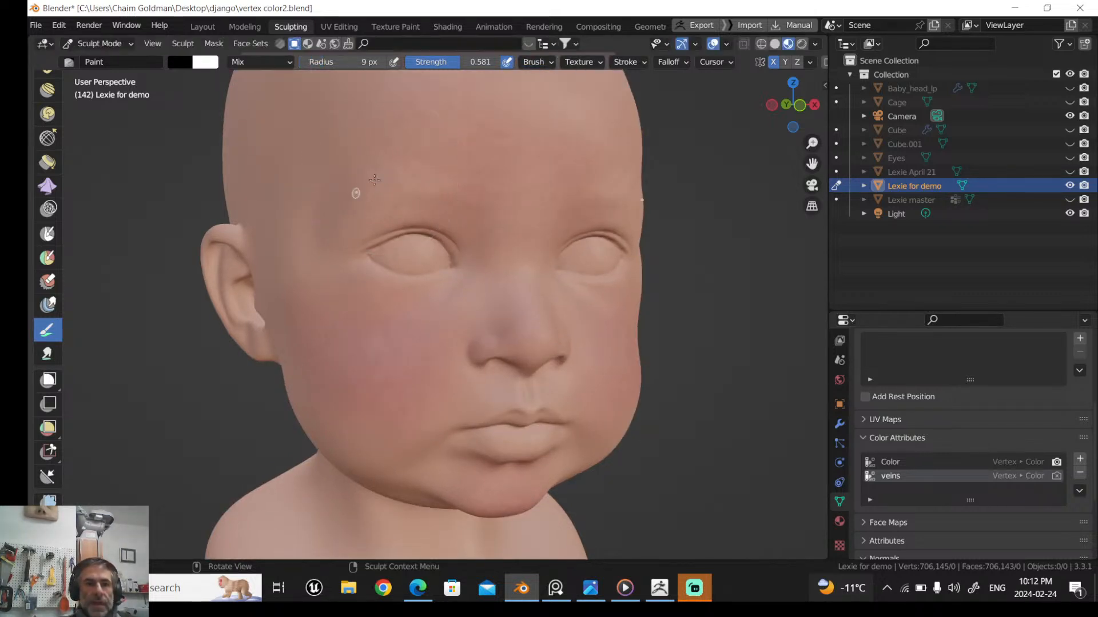
scroll(356, 193, up, 2)
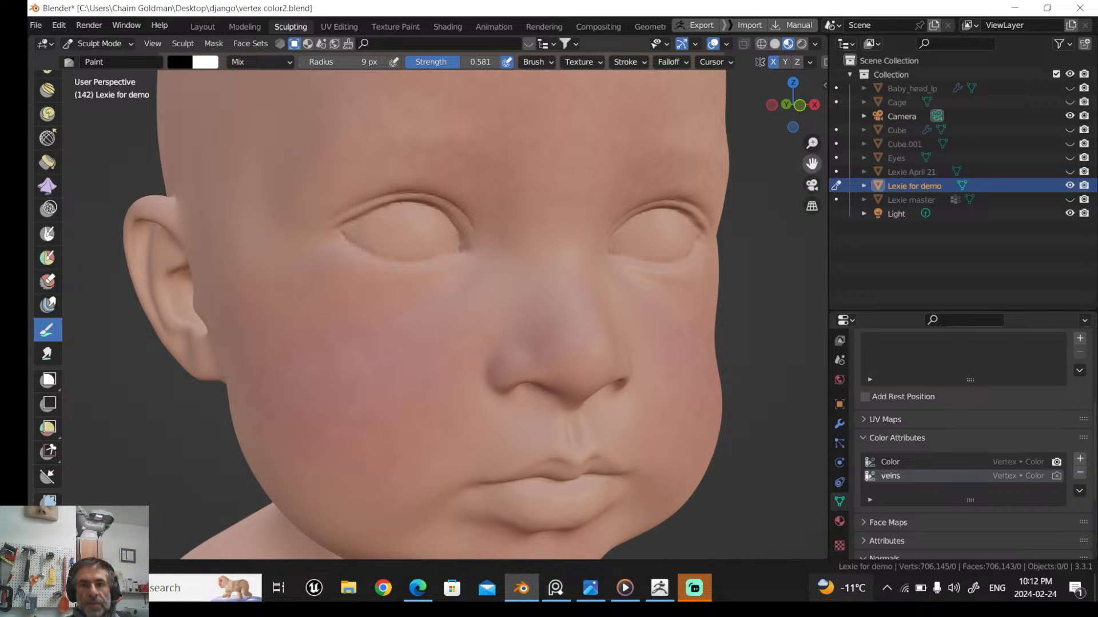
drag(812, 164, 826, 223)
drag(453, 64, 499, 63)
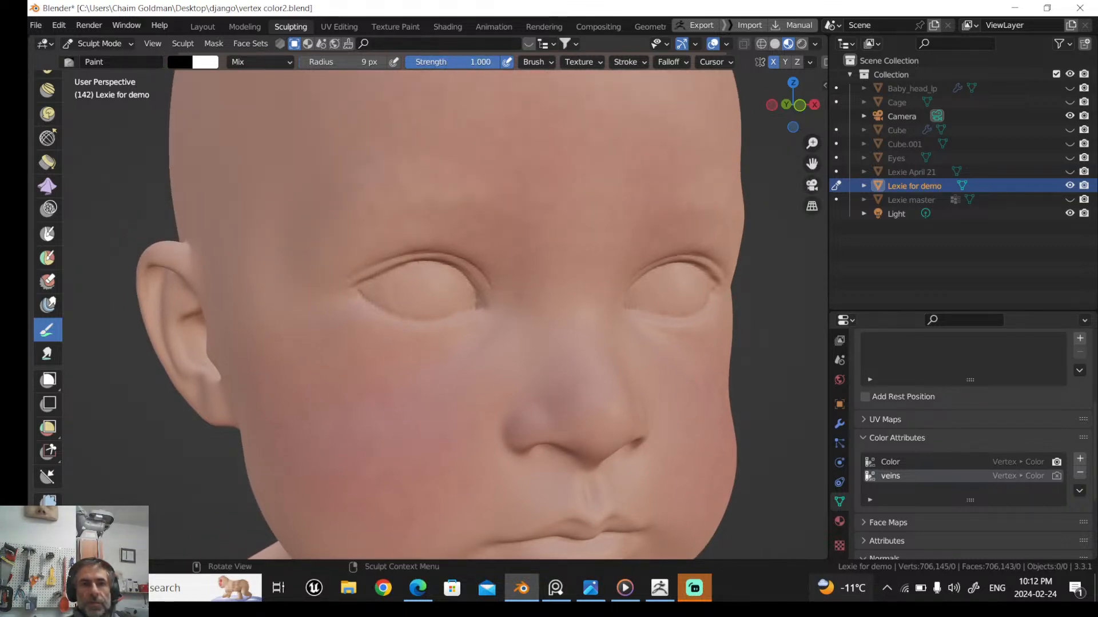
Check the Paint brush's Wet Mix, texture and stroke method settings
click(534, 62)
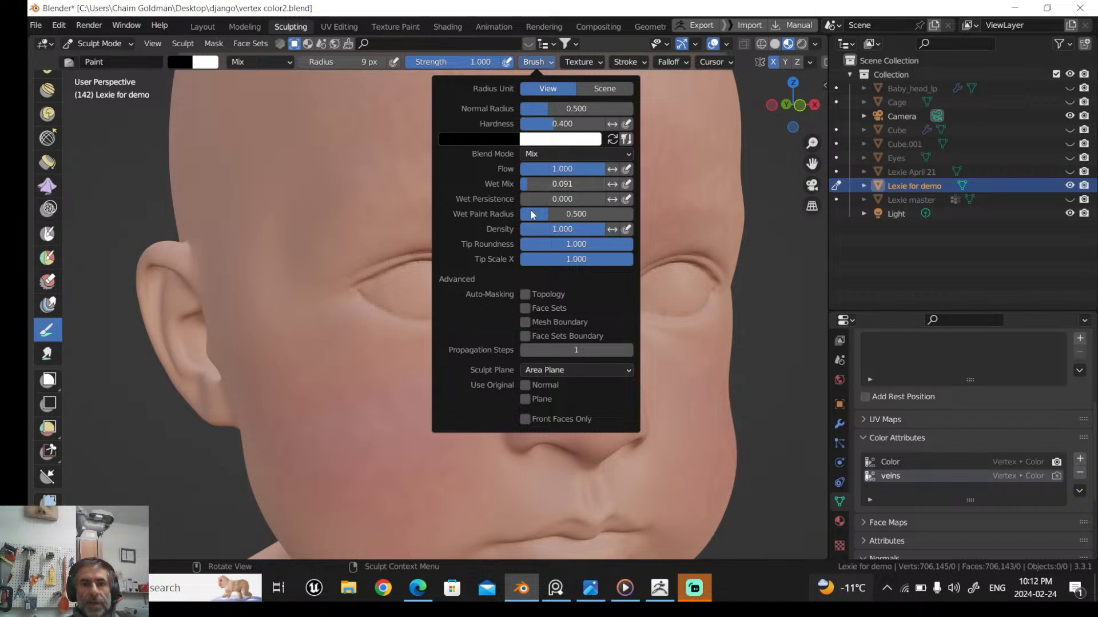
click(627, 62)
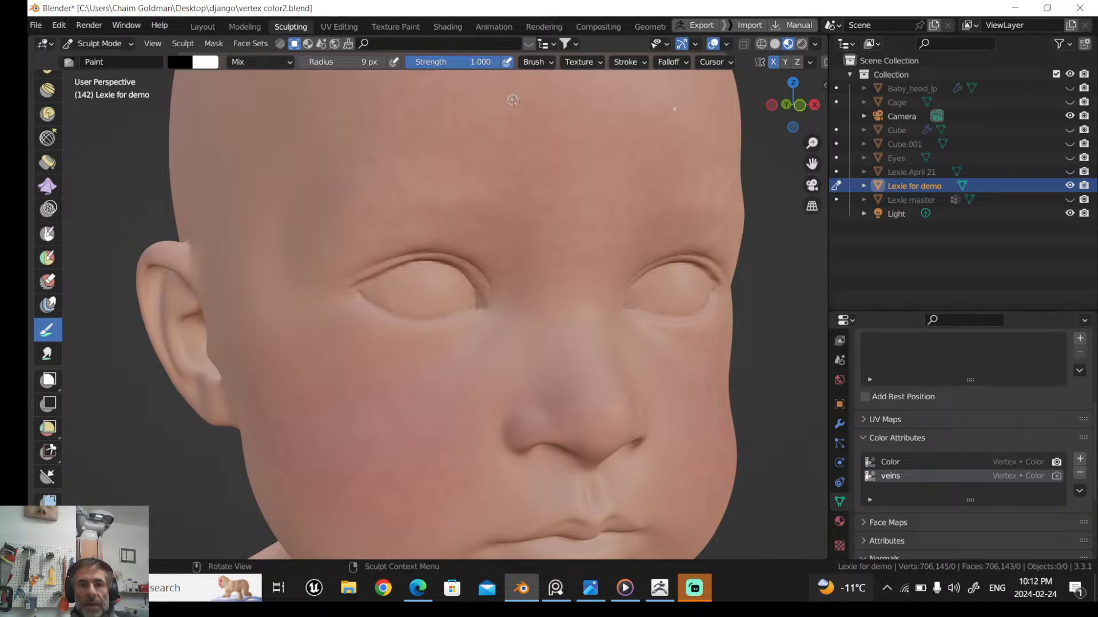
click(581, 62)
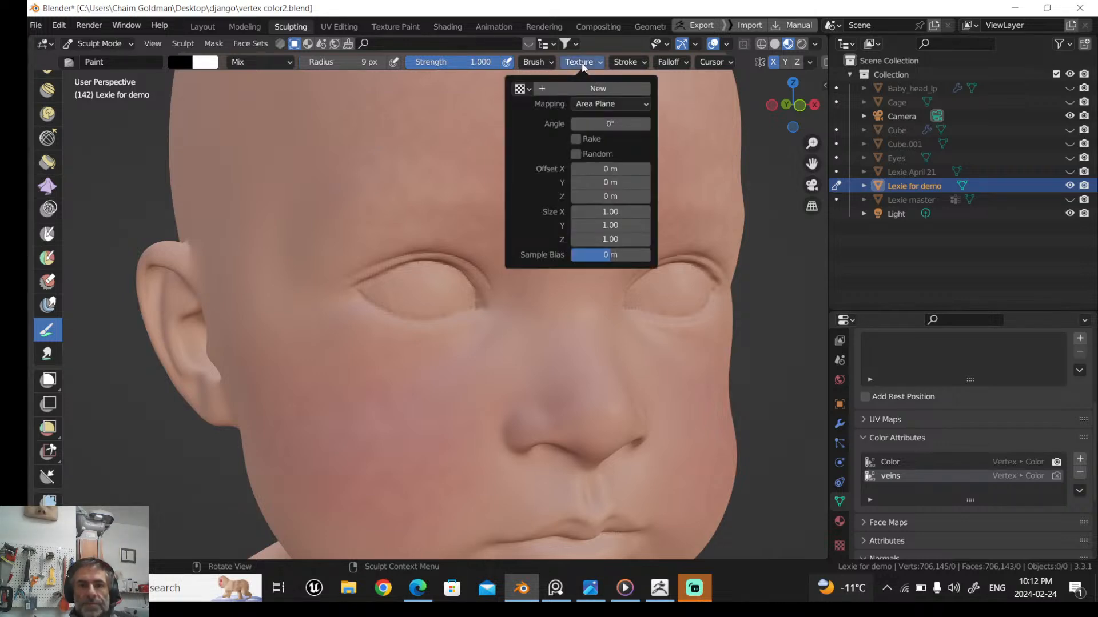
click(627, 62)
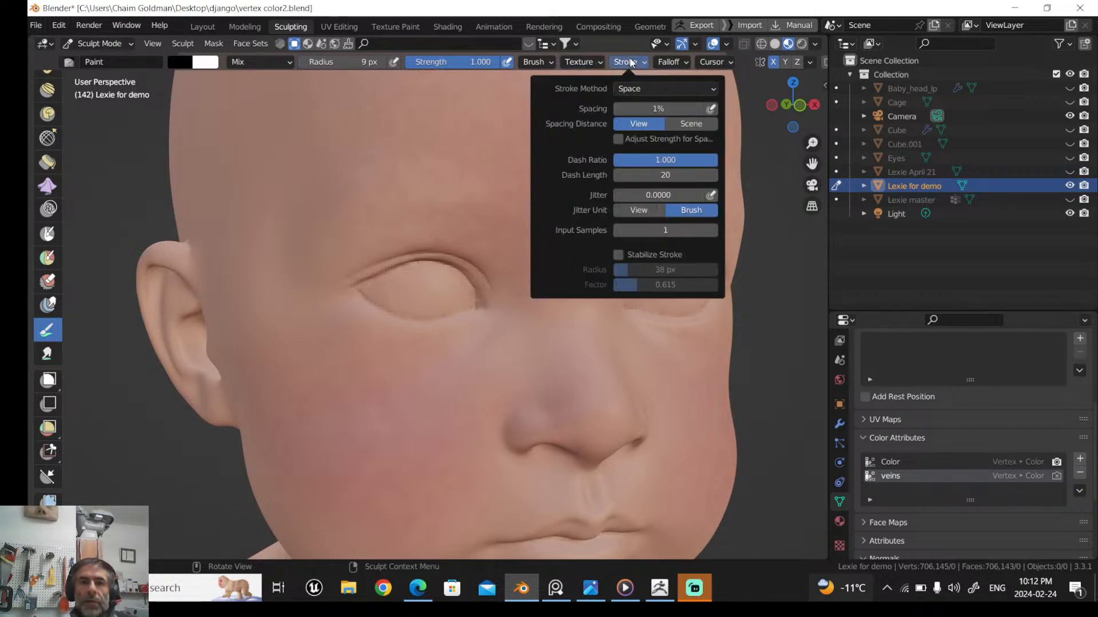
click(636, 90)
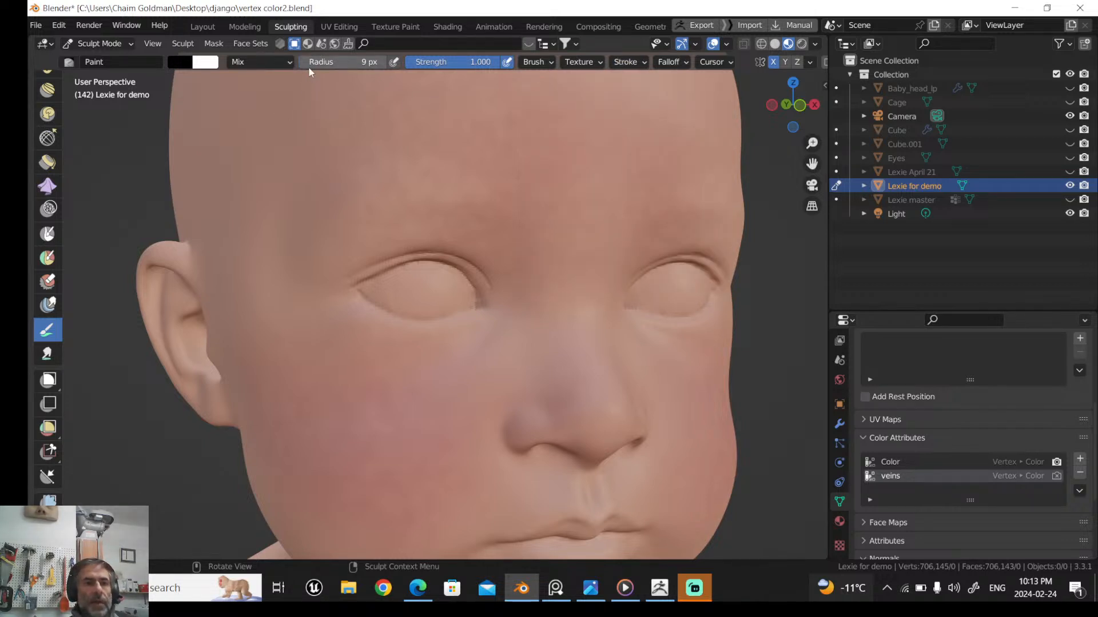
Try painting on the forehead with the brush radius at 87 px and 11 px
drag(307, 65, 322, 65)
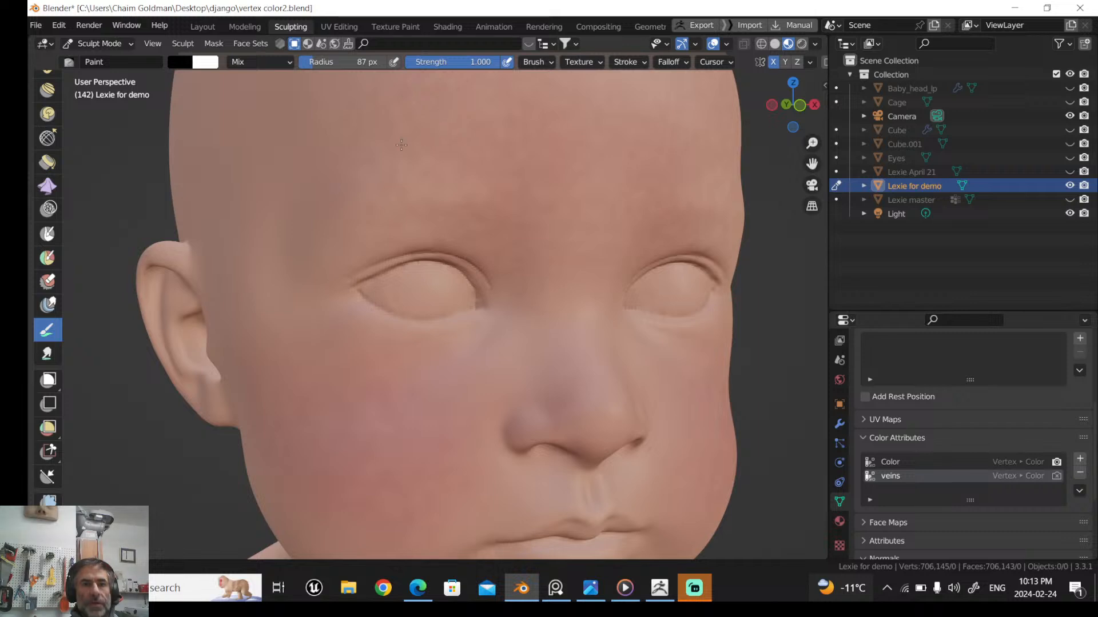
key(f)
click(393, 170)
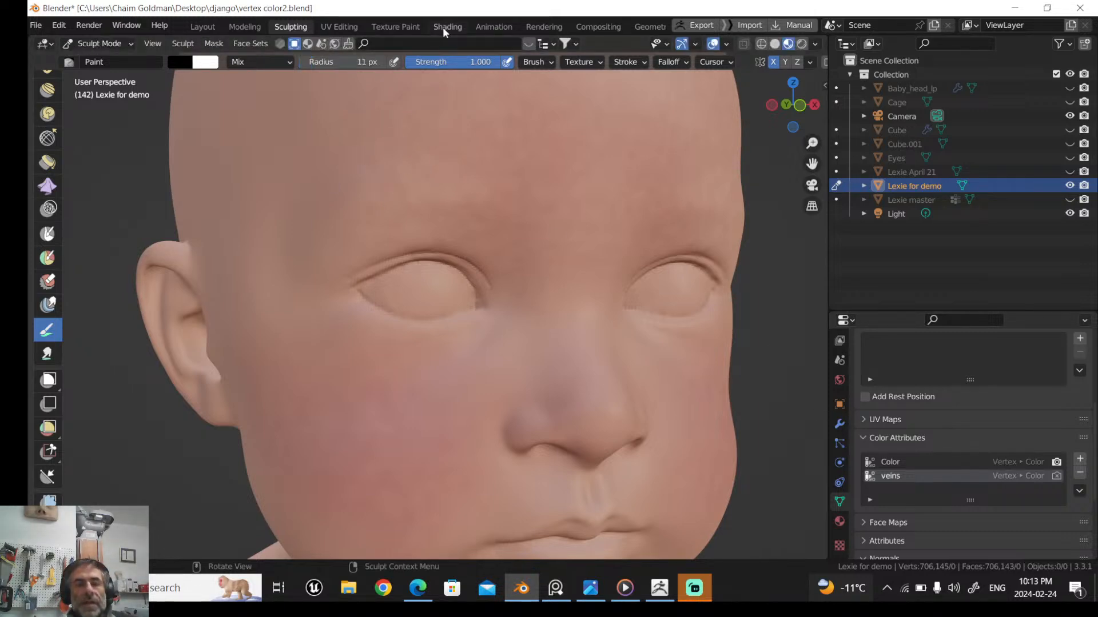
In the shader, connect the veins Mix node to the Principled BSDF's Base Color and feed the blush Mix node into its Color2
click(443, 27)
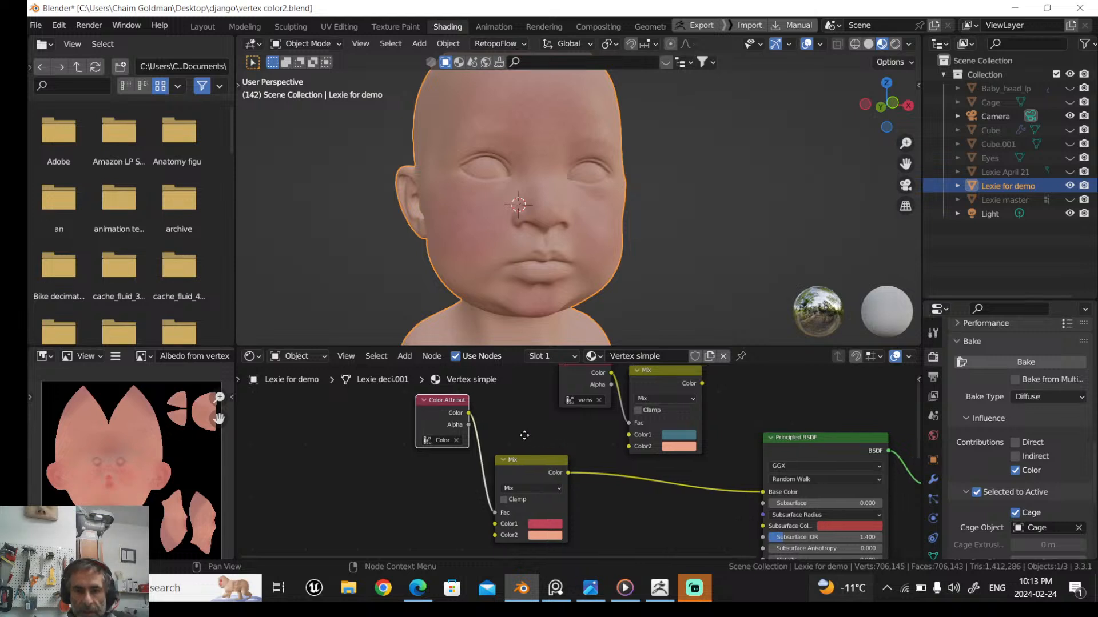
middle_drag(524, 435, 478, 453)
drag(654, 402, 718, 511)
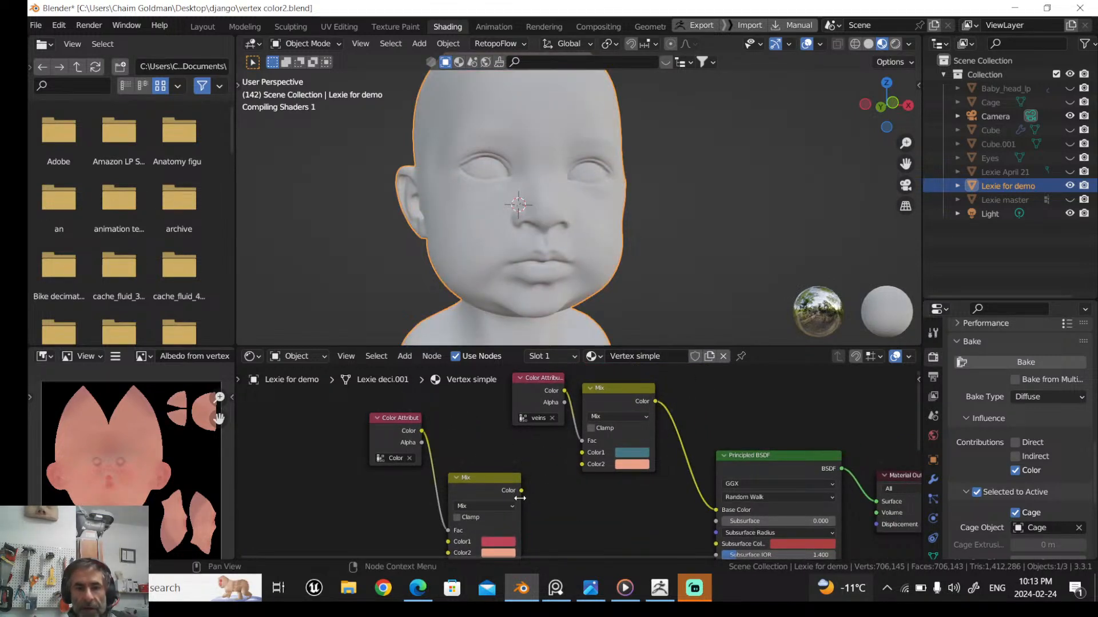
drag(521, 491, 582, 464)
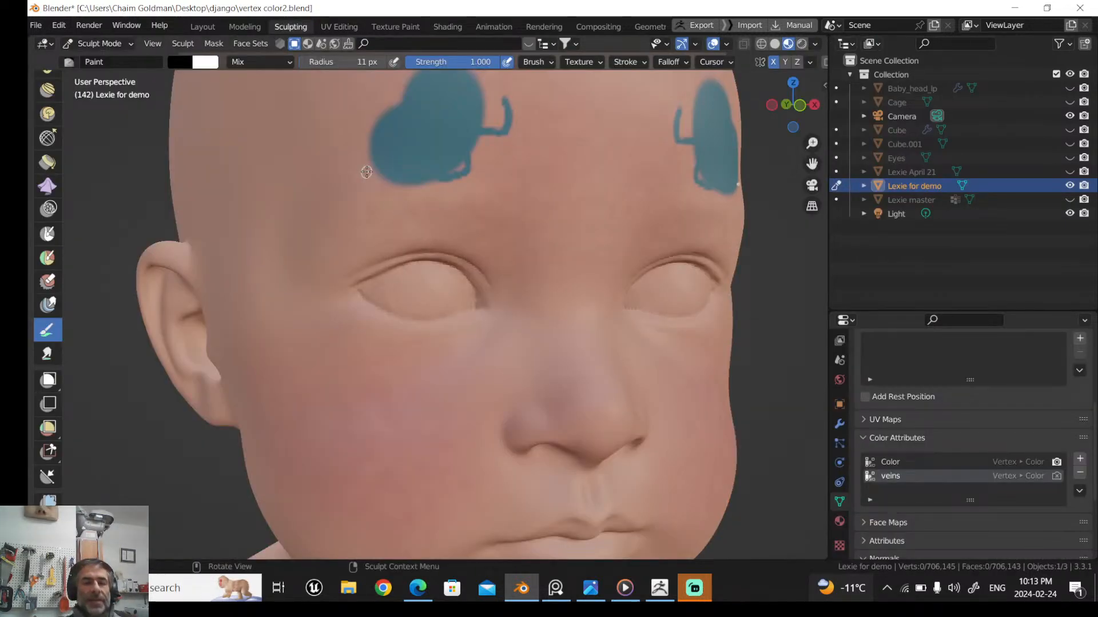
Back in the Sculpting workspace, undo the blue test strokes on the forehead
key(f)
click(485, 172)
middle_drag(480, 173, 425, 174)
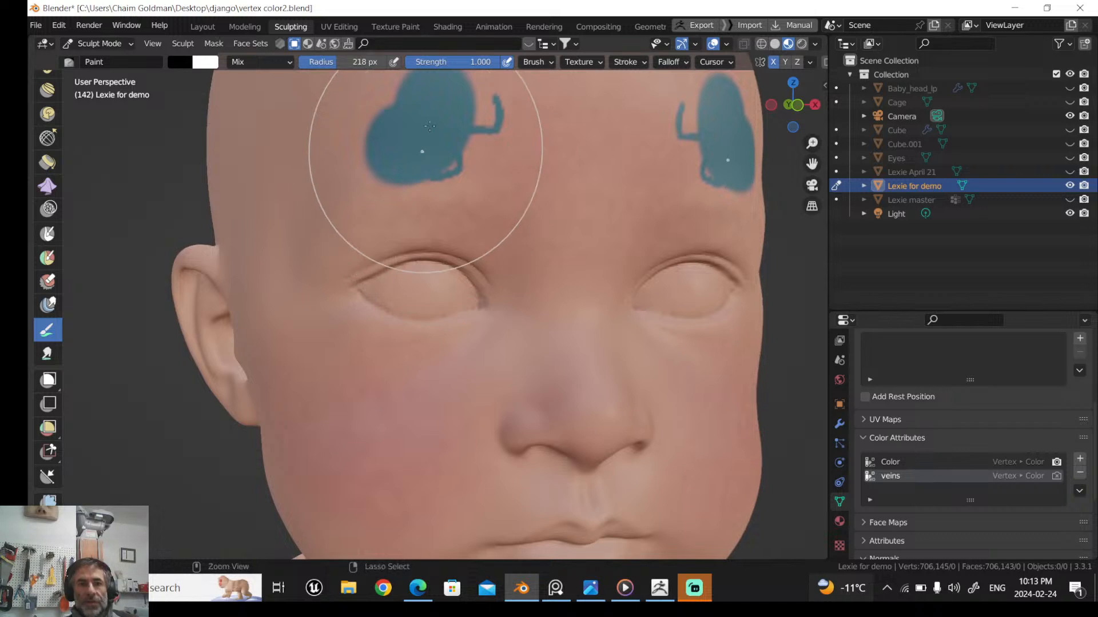
key(ctrl+z)
scroll(437, 172, down, 2)
Reduce the brush radius to 4 px for painting fine veins on the forehead
key(f)
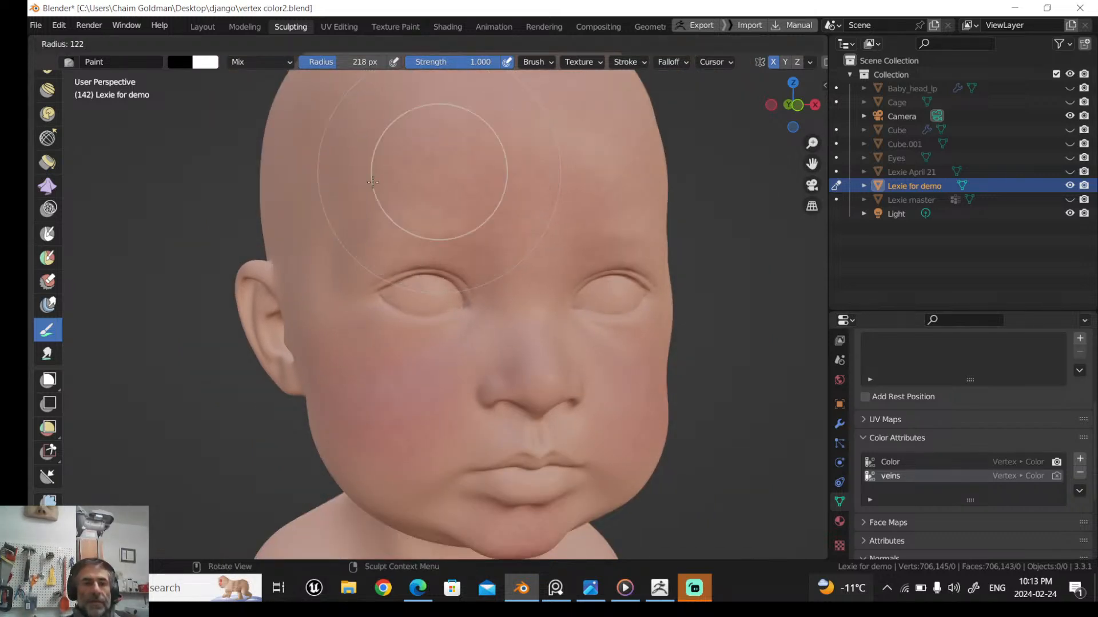
click(319, 176)
scroll(390, 163, up, 1)
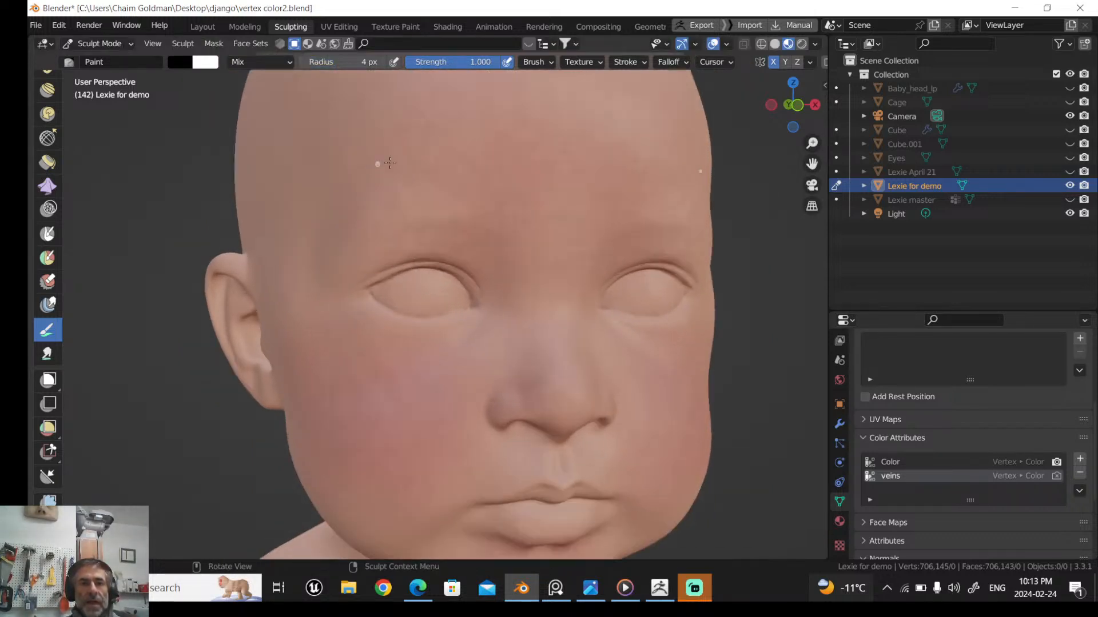
middle_drag(390, 163, 431, 166)
Try painting a thin curved vein on the forehead and undo it
drag(466, 105, 451, 128)
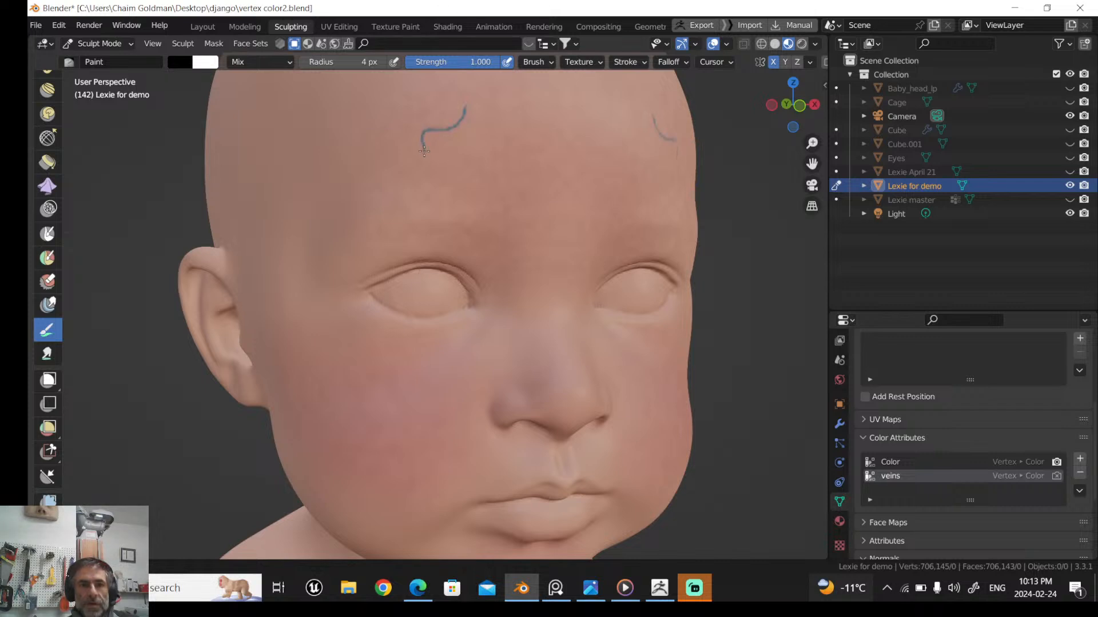
key(x)
key(ctrl+z)
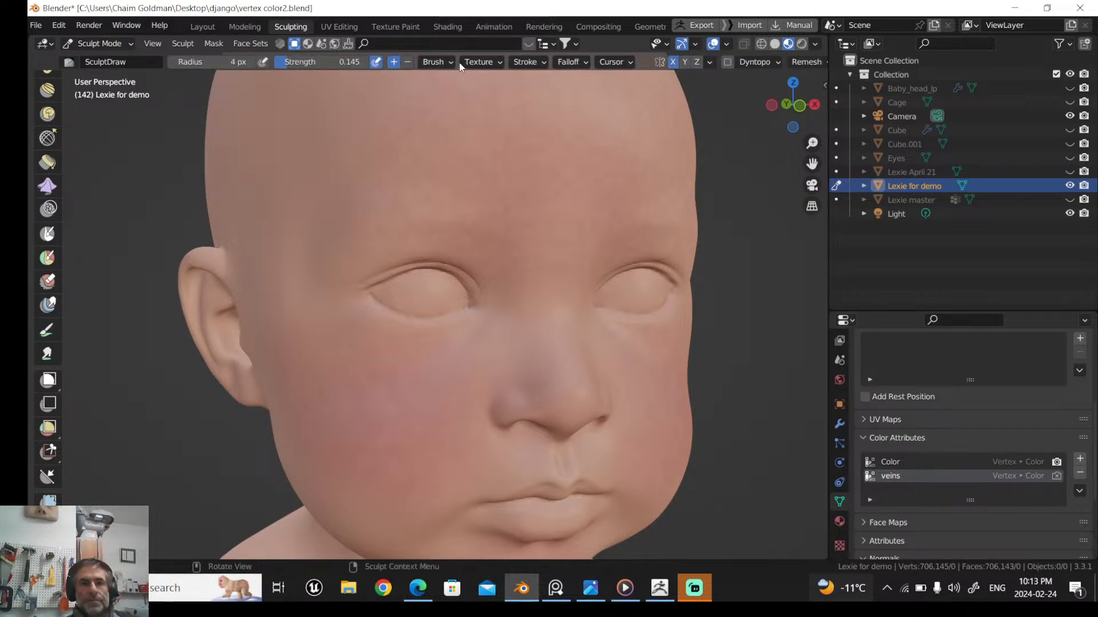
Switch to the Paint brush, test it with dabs on the forehead, and reduce its strength to 0.134
scroll(40, 455, down, 2)
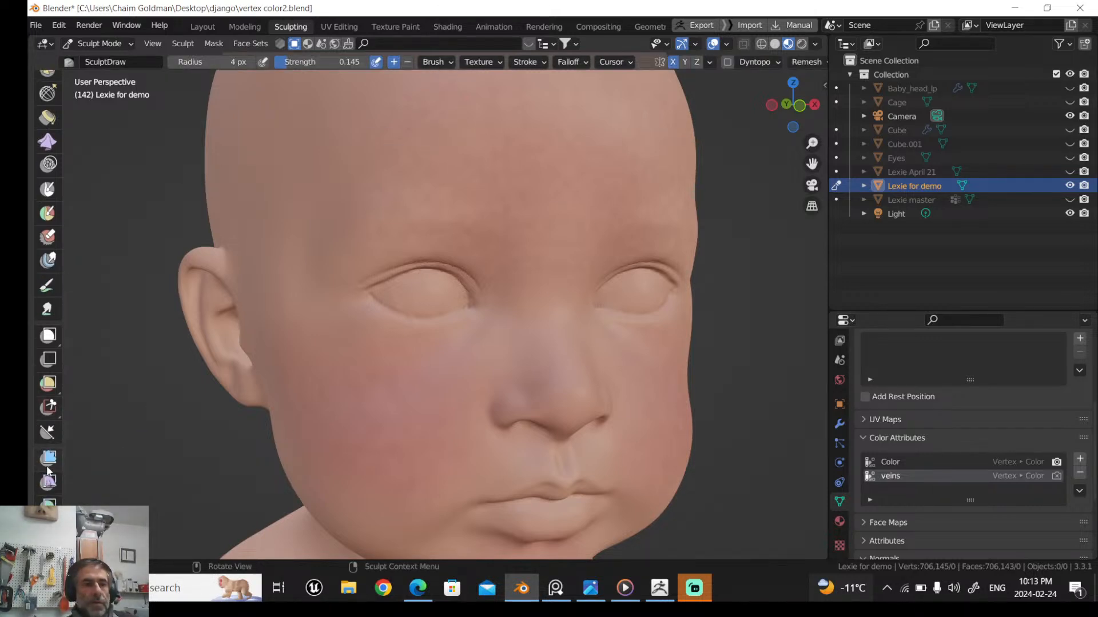
click(47, 285)
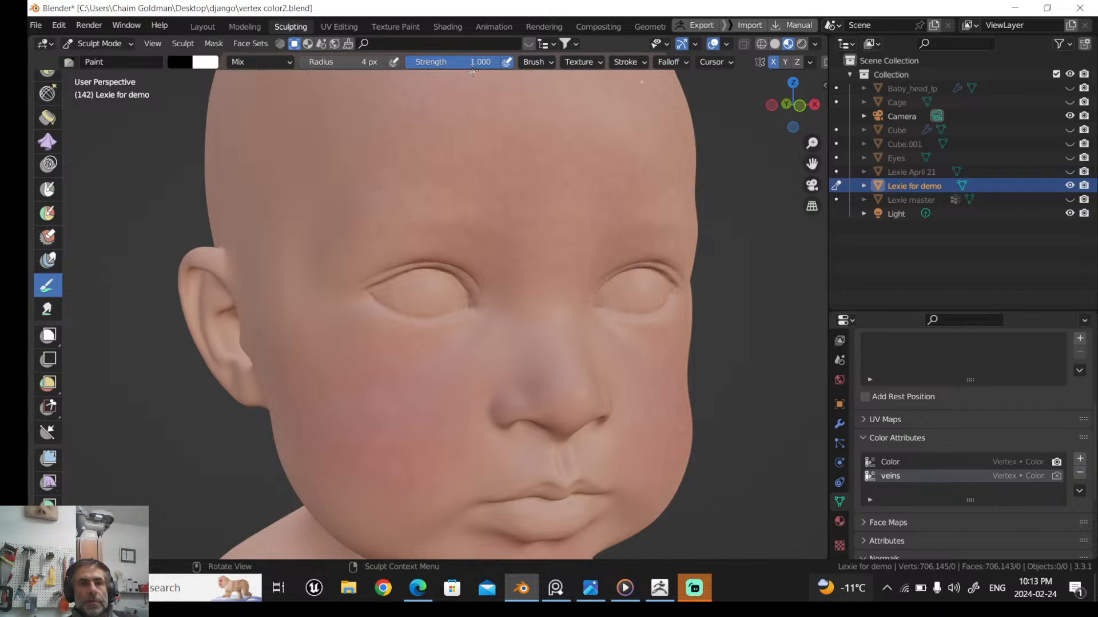
drag(472, 64, 413, 64)
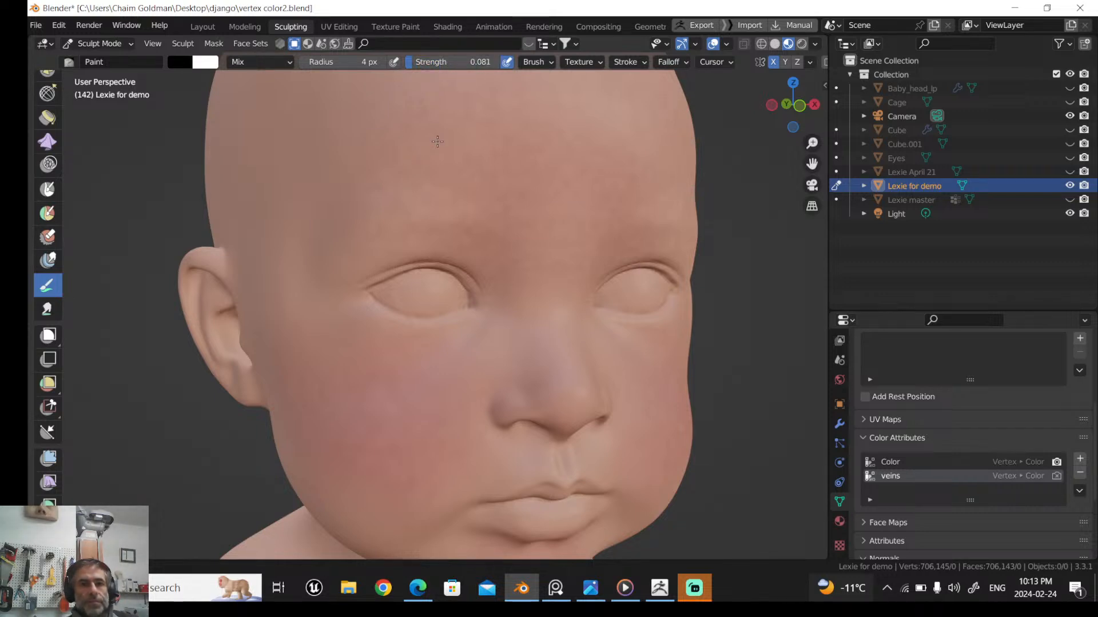
click(430, 184)
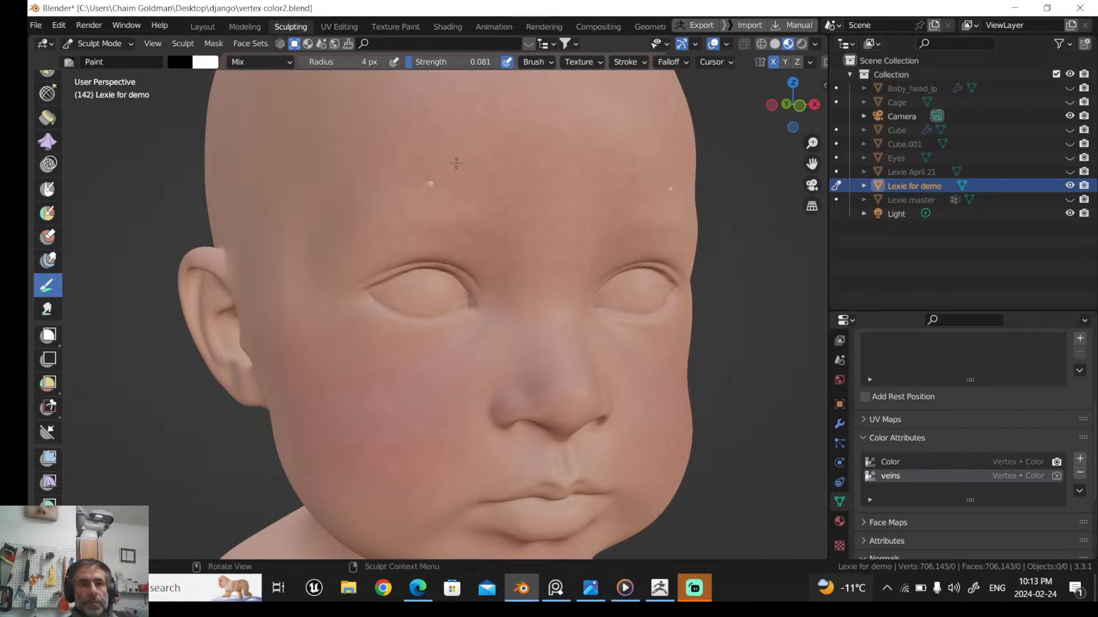
drag(409, 66, 415, 65)
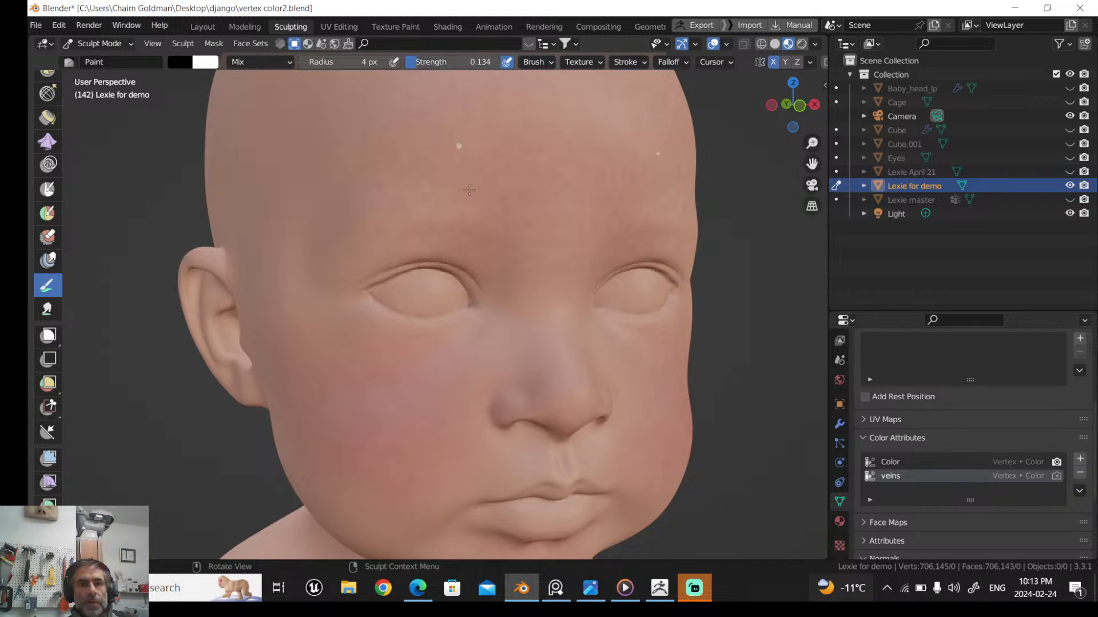
Raise the Paint brush strength to 0.331 for painting on the side of the forehead
mouse_move(466, 182)
middle_down()
mouse_move(496, 177)
mouse_move(383, 212)
middle_up()
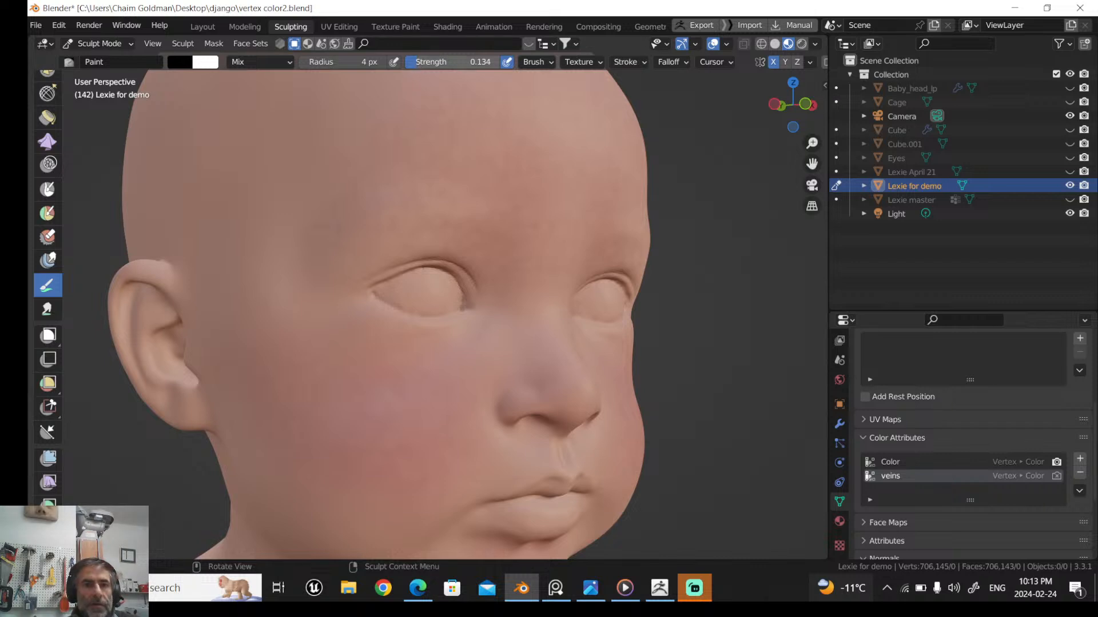
drag(419, 64, 422, 64)
middle_drag(401, 126, 436, 128)
scroll(437, 129, up, 2)
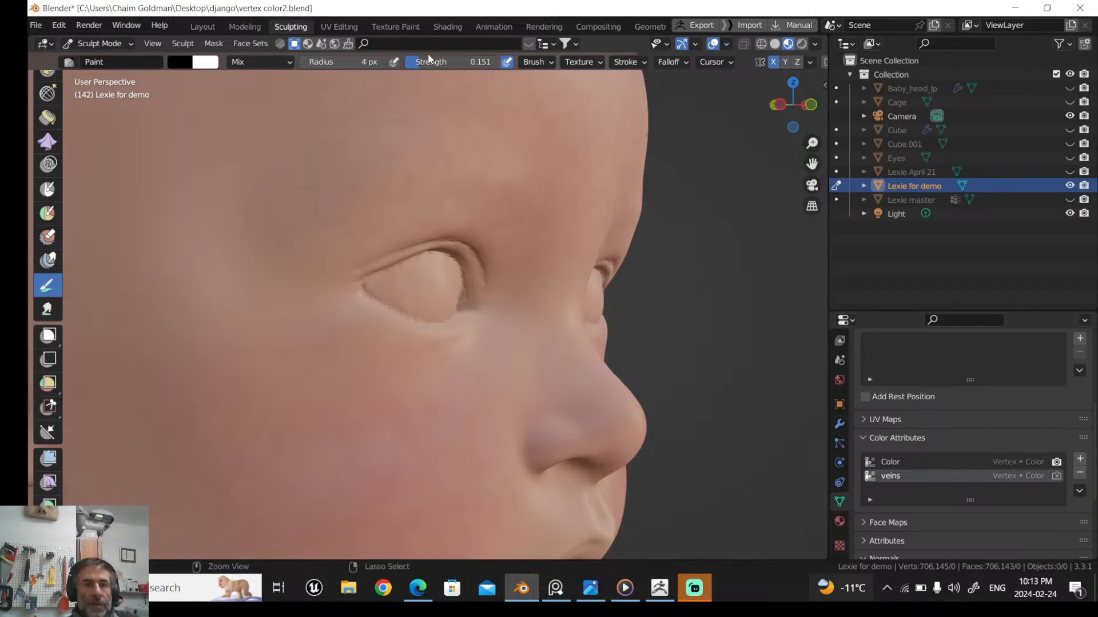
drag(429, 61, 439, 62)
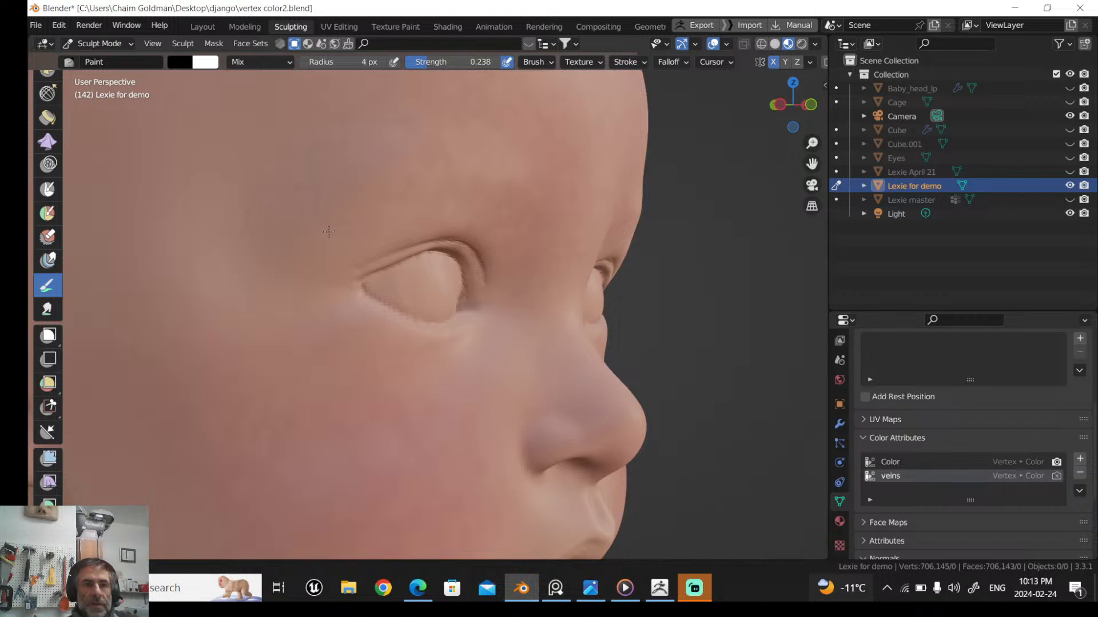
drag(420, 63, 435, 62)
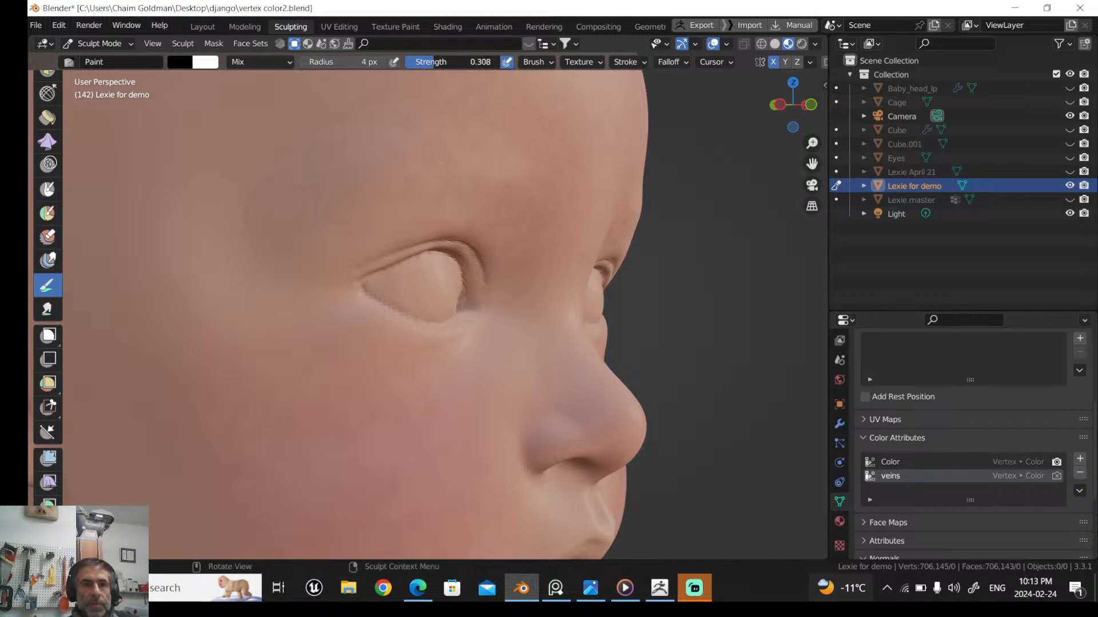
Try painting a short thin vein above the temple with a 6 px brush radius and undo it
key(f)
click(327, 130)
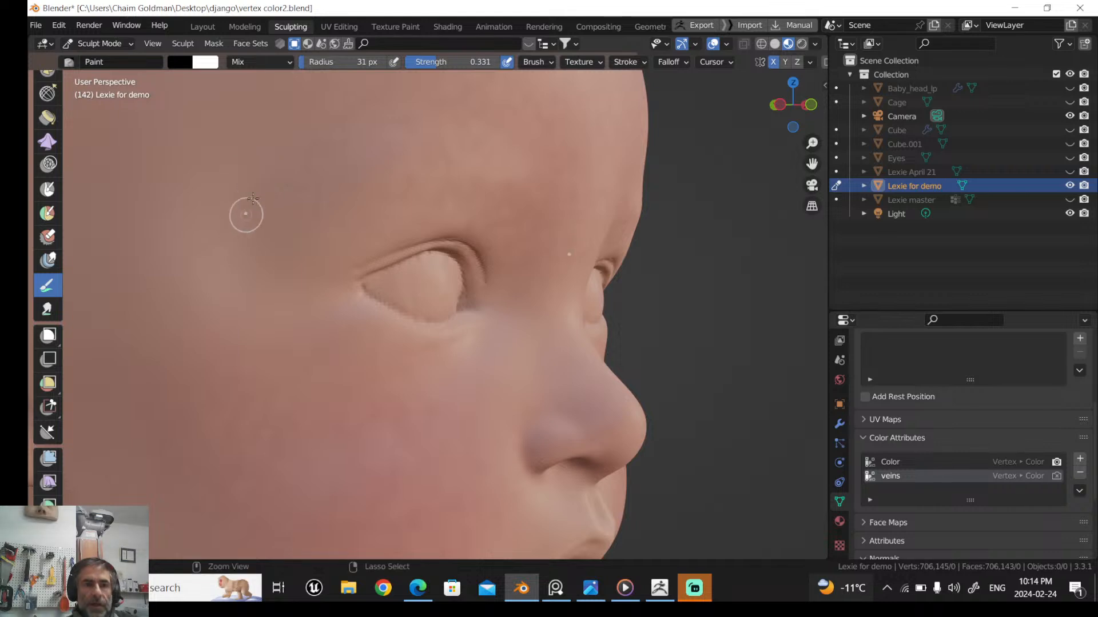
key(f)
click(327, 133)
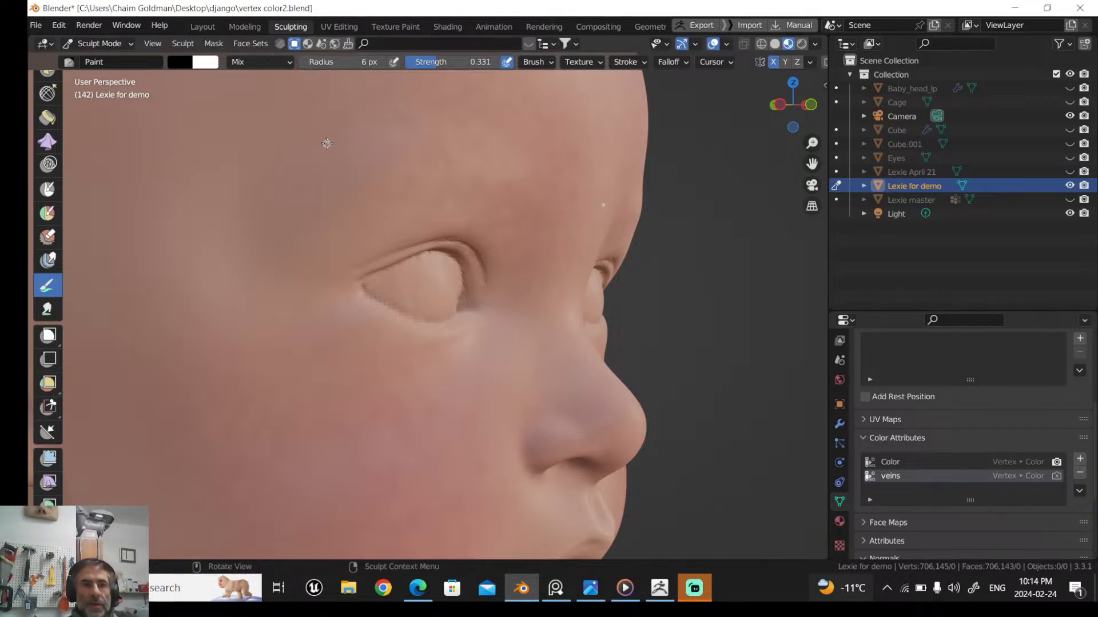
drag(345, 111, 360, 107)
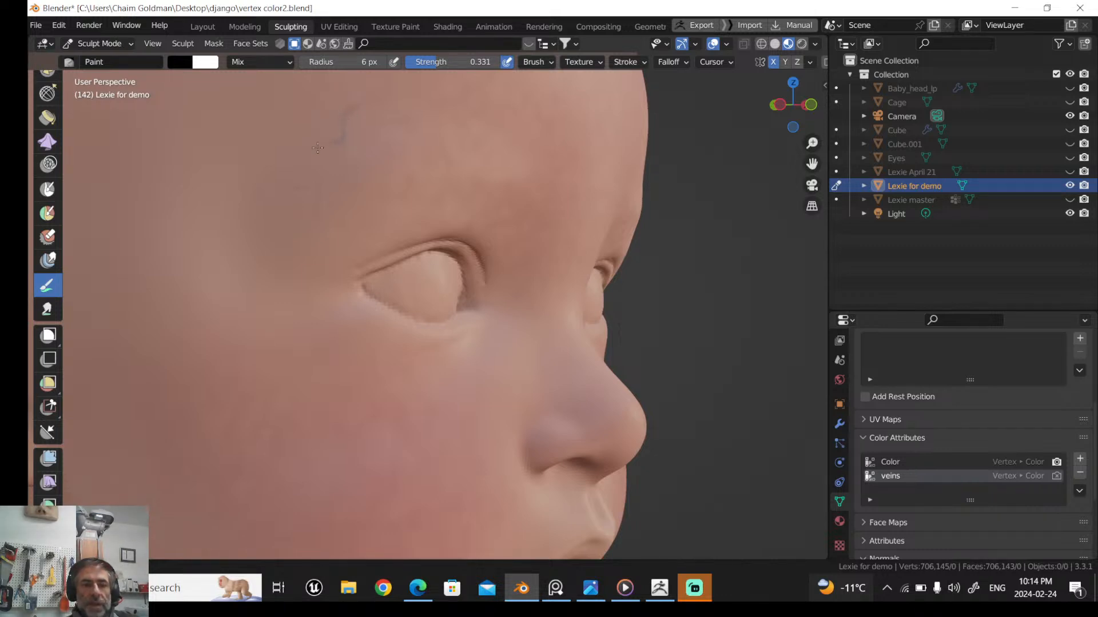
key(f)
click(343, 147)
ctrl+drag(342, 146, 342, 113)
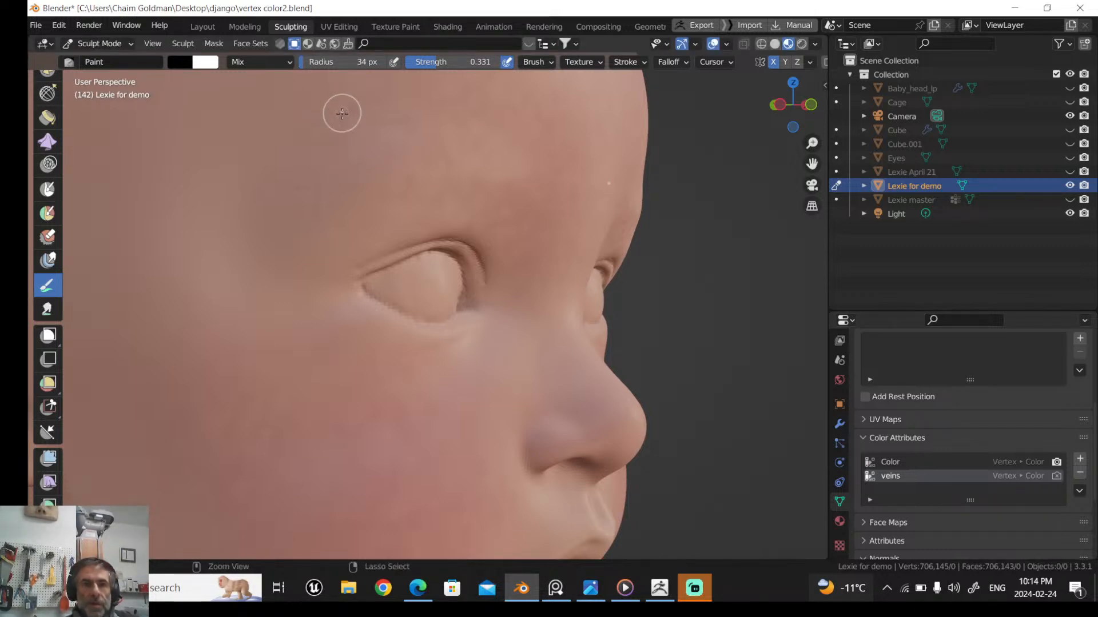
Set the brush radius to 10 px and paint a wavy vein across the side of the forehead above the eye
key(f)
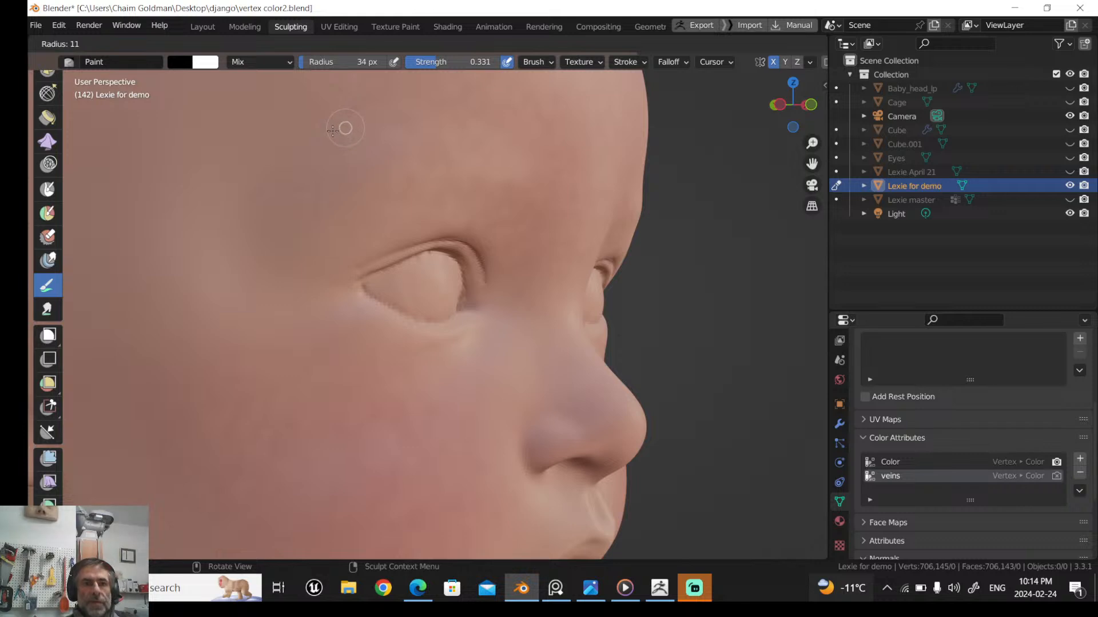
click(333, 131)
drag(403, 100, 425, 73)
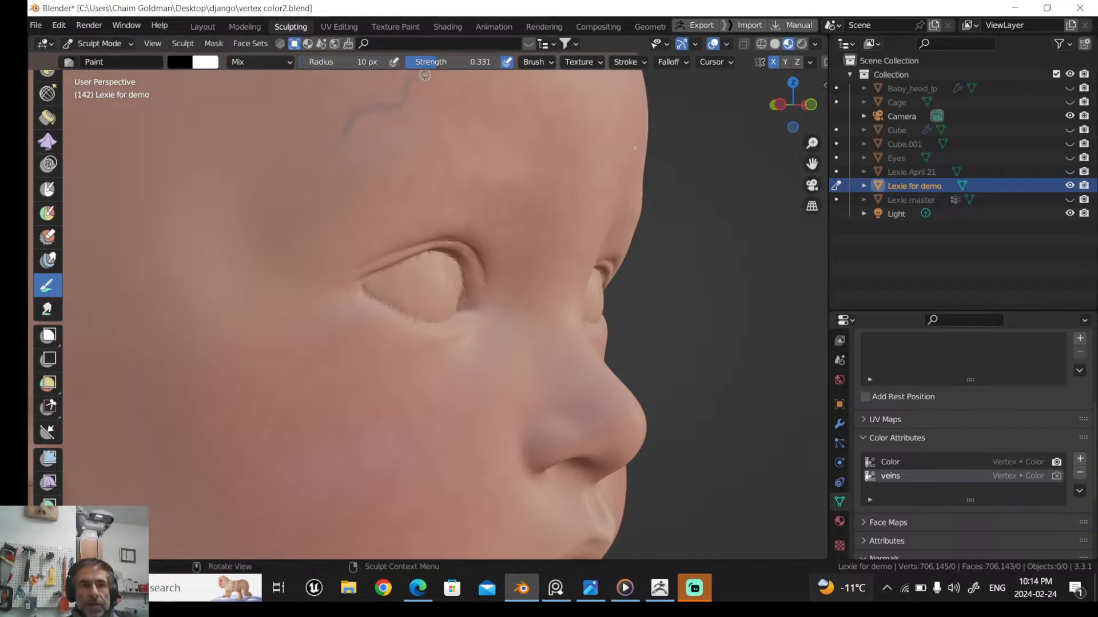
drag(350, 130, 350, 127)
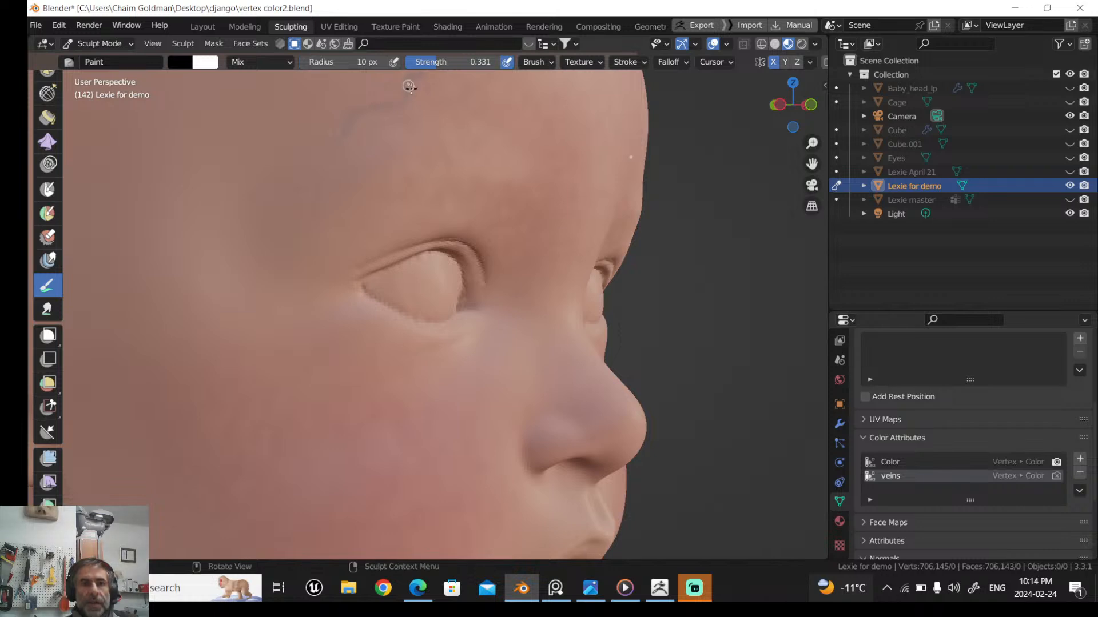
middle_drag(408, 120, 398, 167)
drag(399, 167, 366, 196)
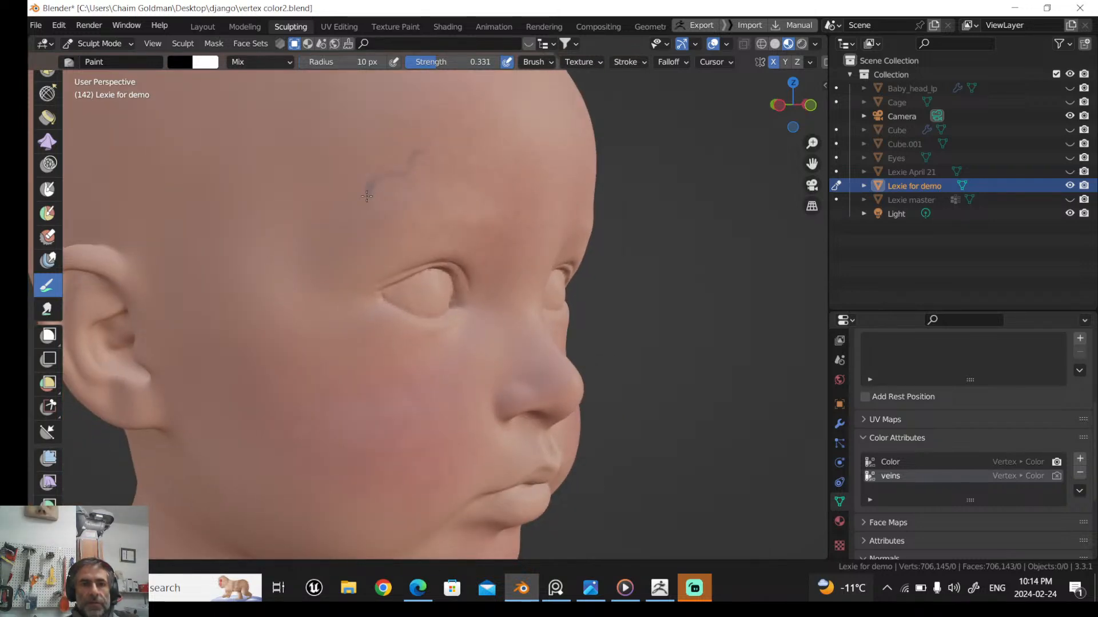
In the Shading workspace, shift Color1 of the veins Mix node from blue to a teal green
click(447, 27)
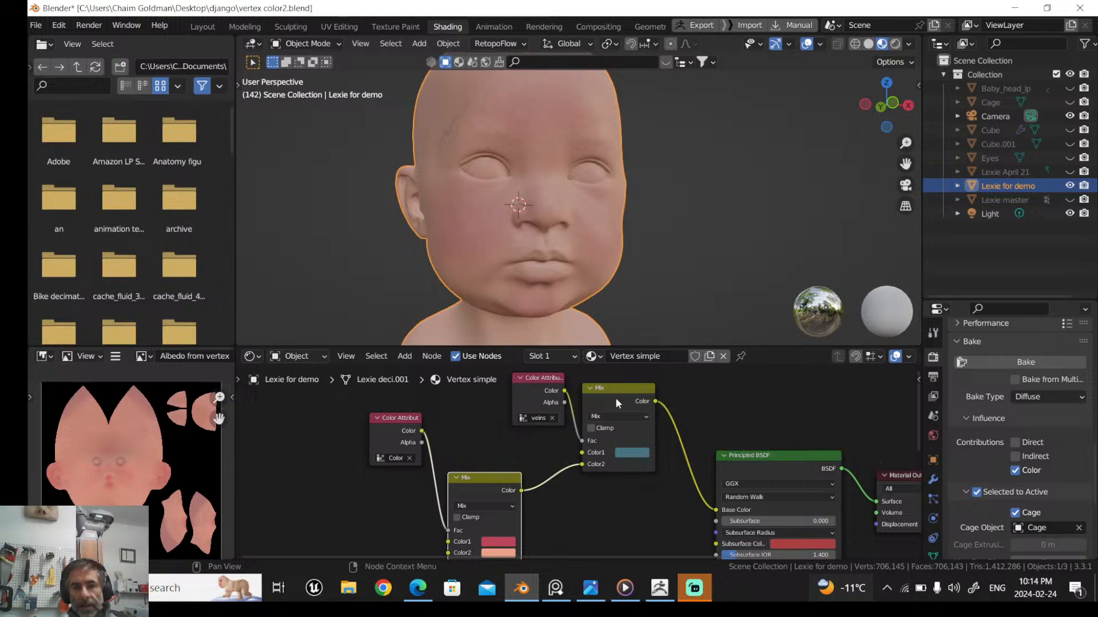
middle_drag(561, 191, 595, 194)
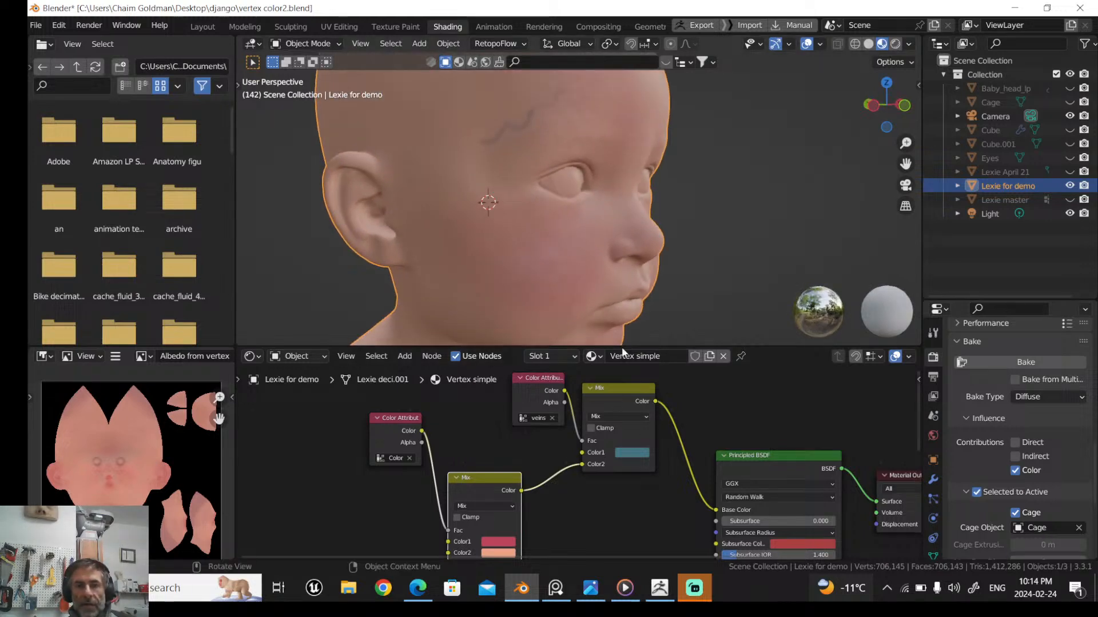
click(629, 453)
drag(662, 326, 706, 333)
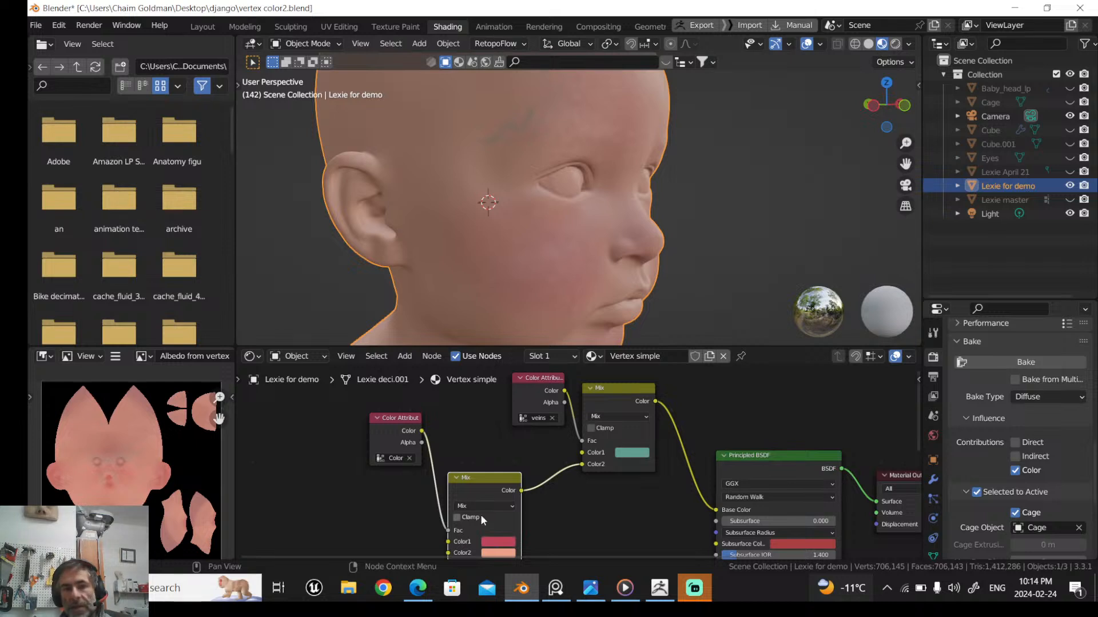
Darken the blush Mix node's Color2 to a tan with value 0.434 and make its Color1 slightly pinker
middle_drag(475, 452, 474, 364)
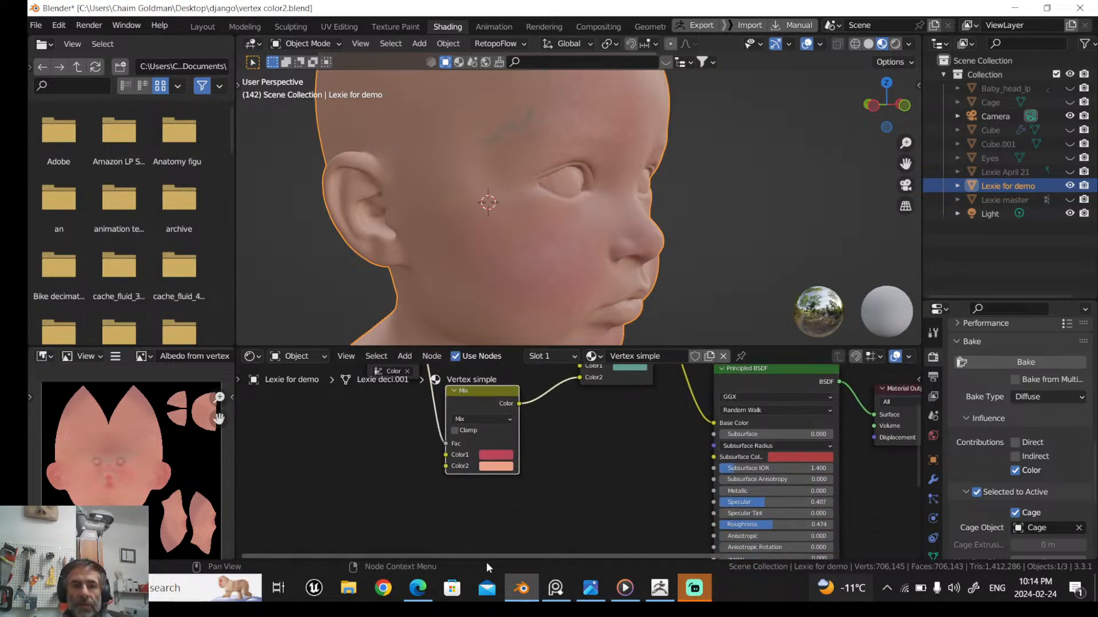
click(496, 466)
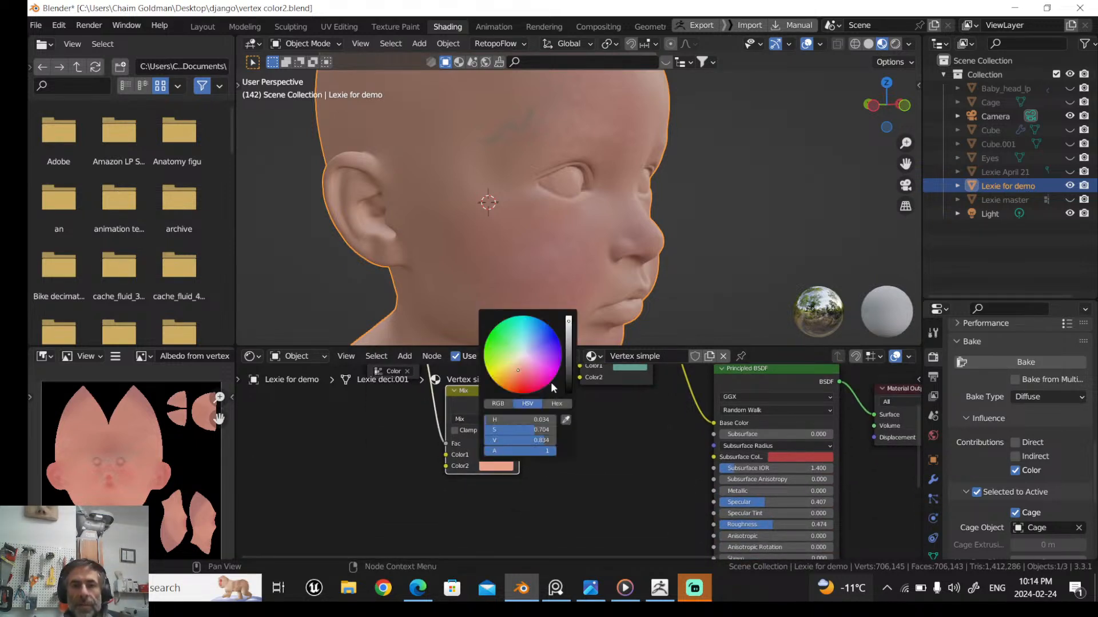
drag(569, 323, 568, 336)
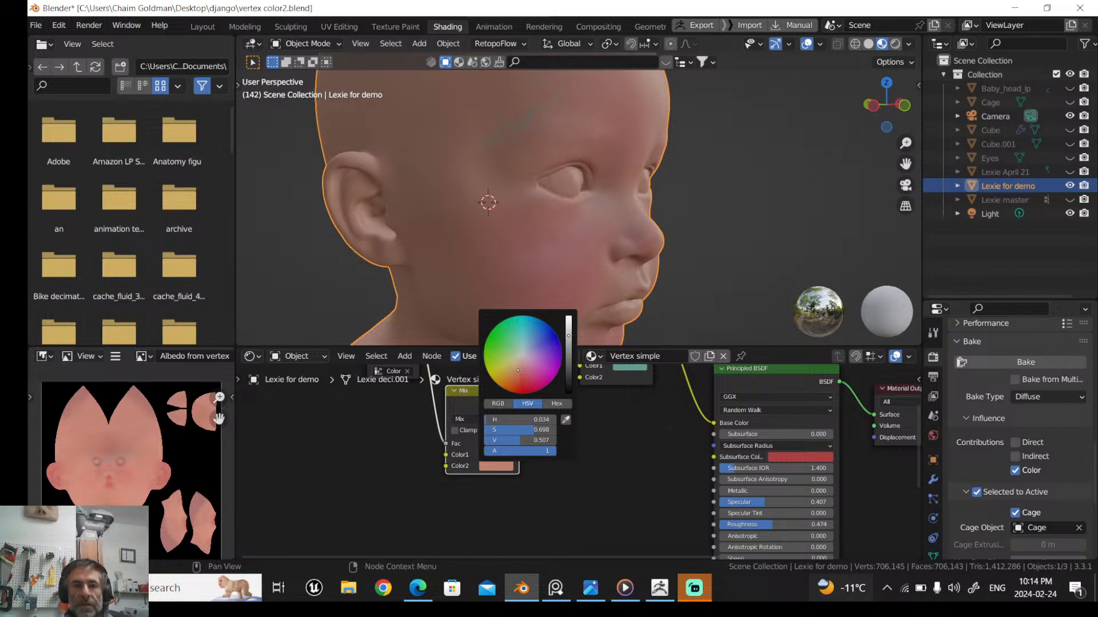
drag(509, 363, 515, 376)
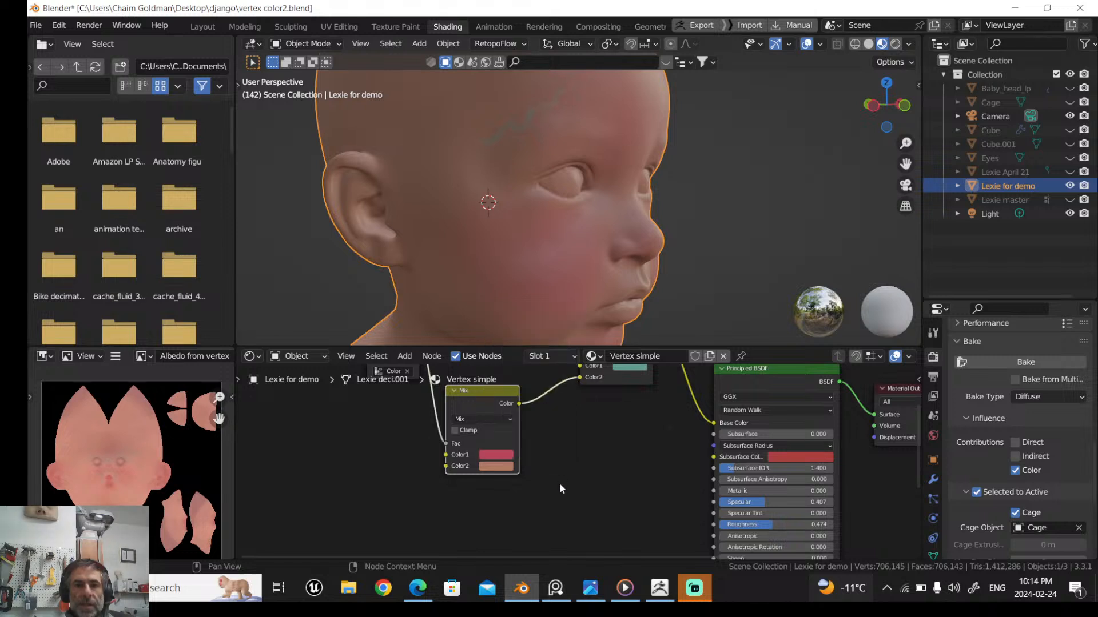
click(499, 455)
mouse_move(529, 363)
mouse_down()
mouse_move(528, 331)
mouse_move(529, 361)
mouse_up()
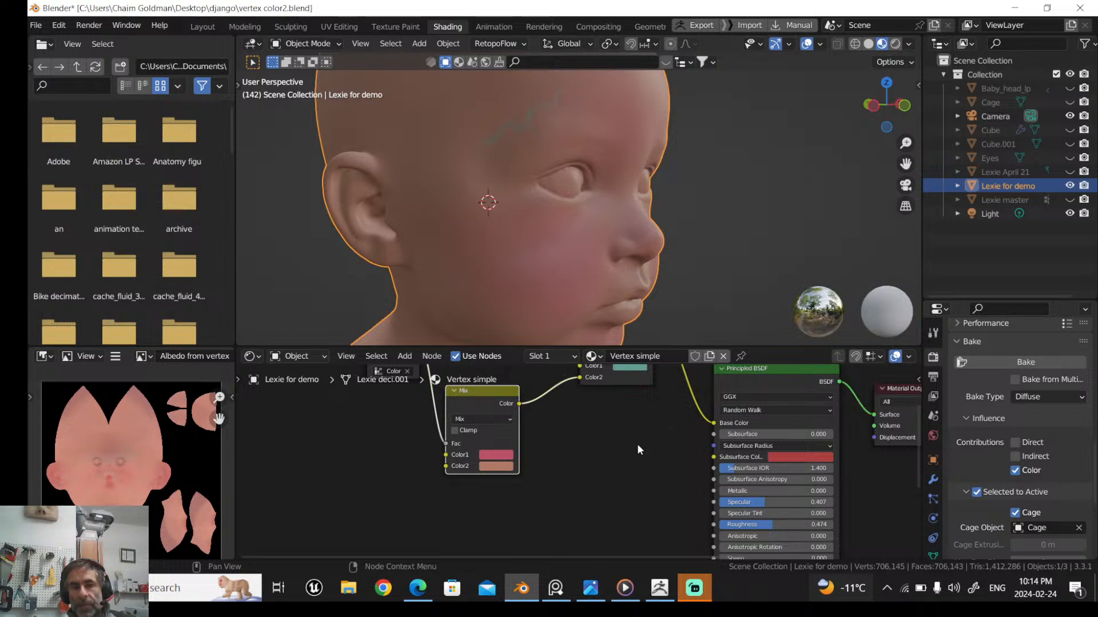
Set the blush Mix node's Color2 to a dark brown with value 0.152 and its Color1 to blue
click(497, 465)
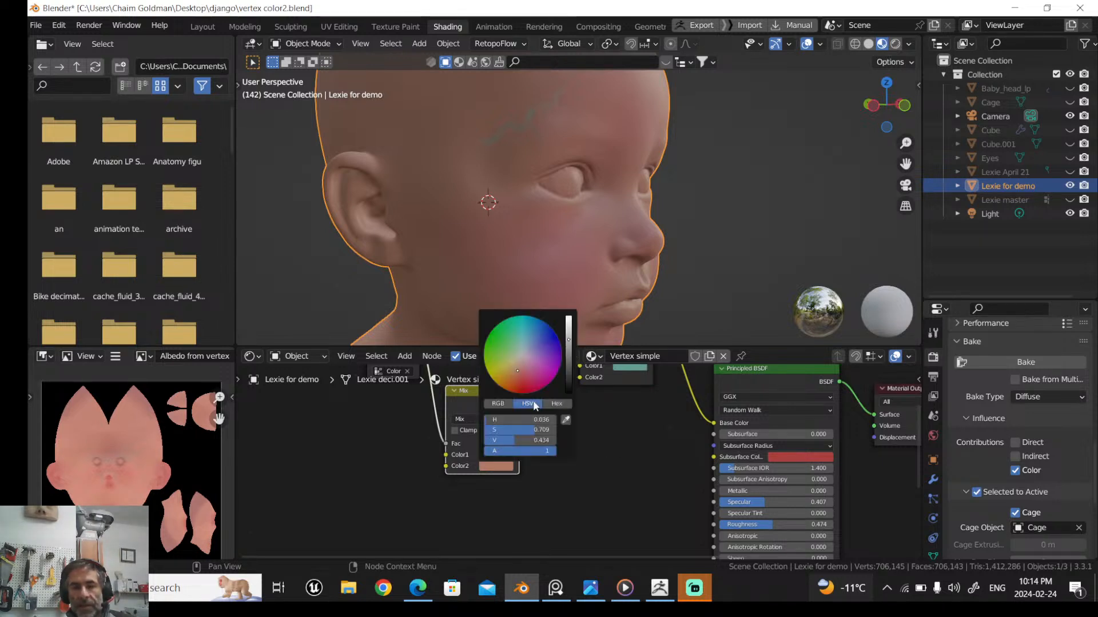
drag(567, 335, 568, 361)
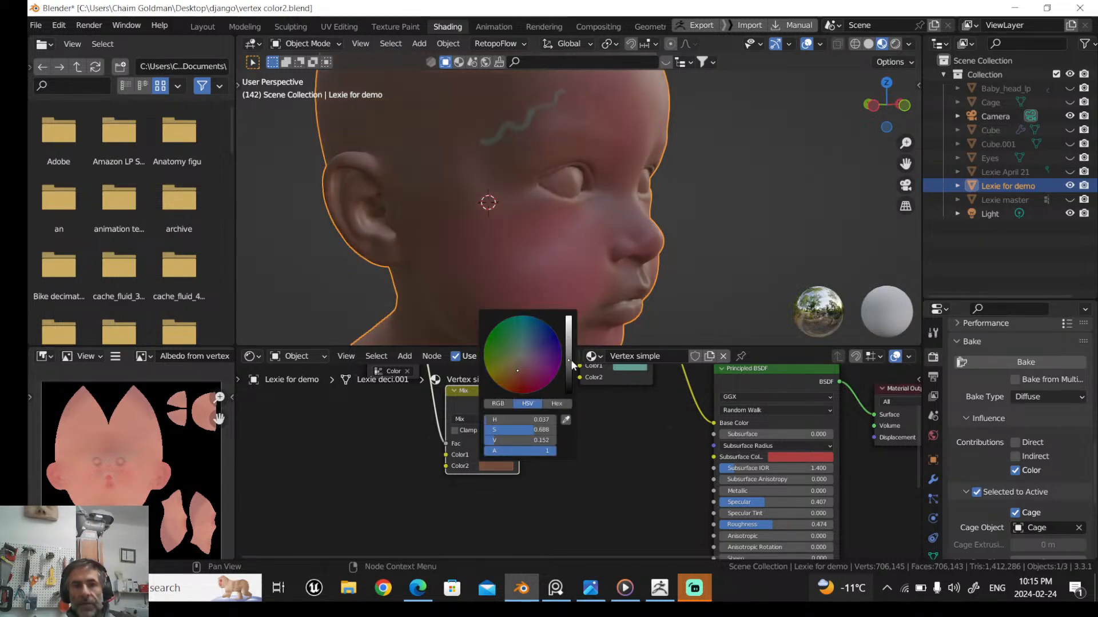
click(486, 454)
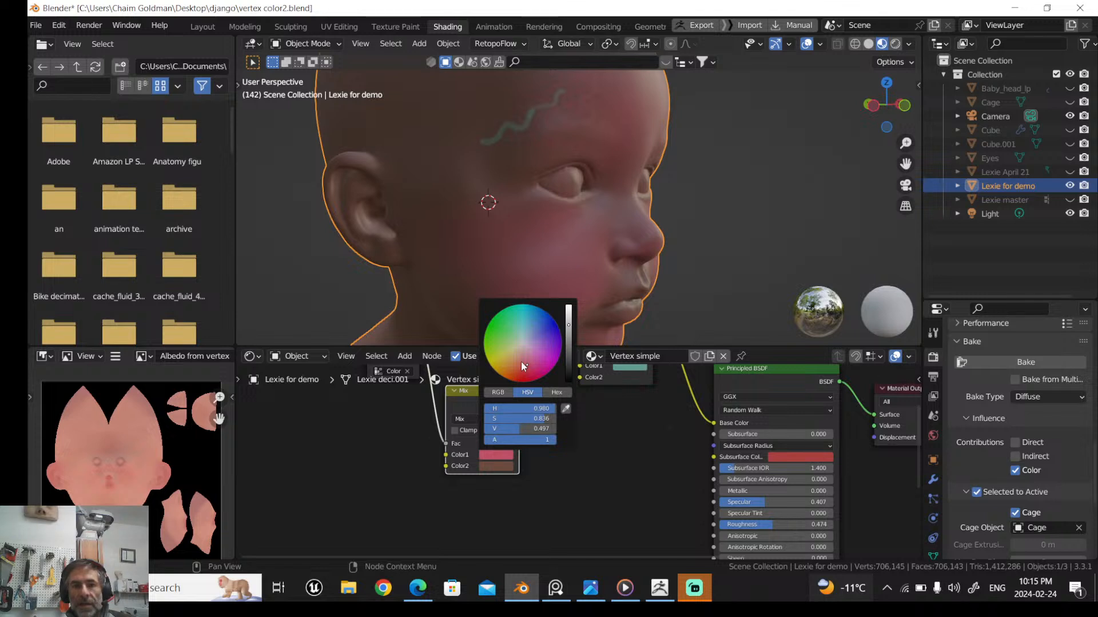
drag(520, 361, 534, 327)
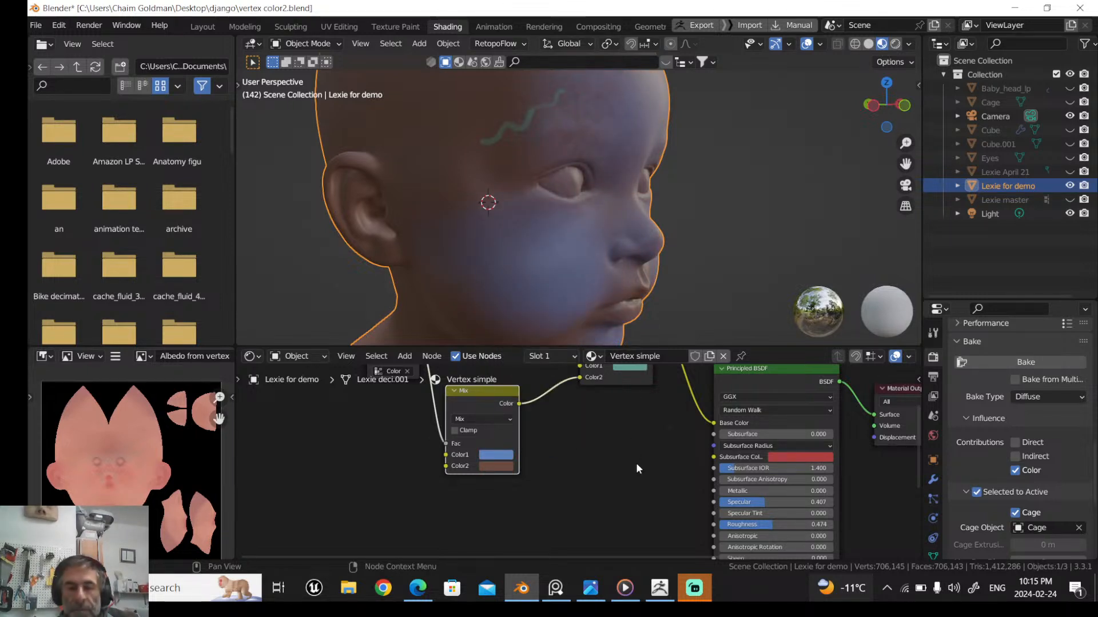
Lighten the blush Mix node's Color2 to a peach skin tone with hue 0.049, saturation 0.696 and value 0.673
middle_drag(612, 404, 575, 453)
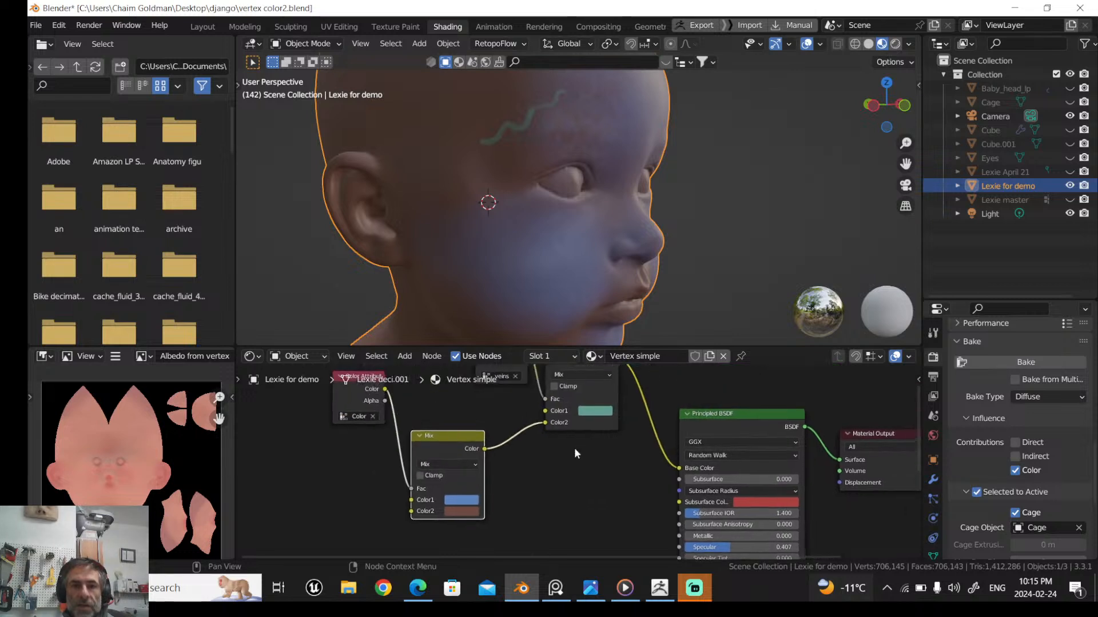
click(459, 512)
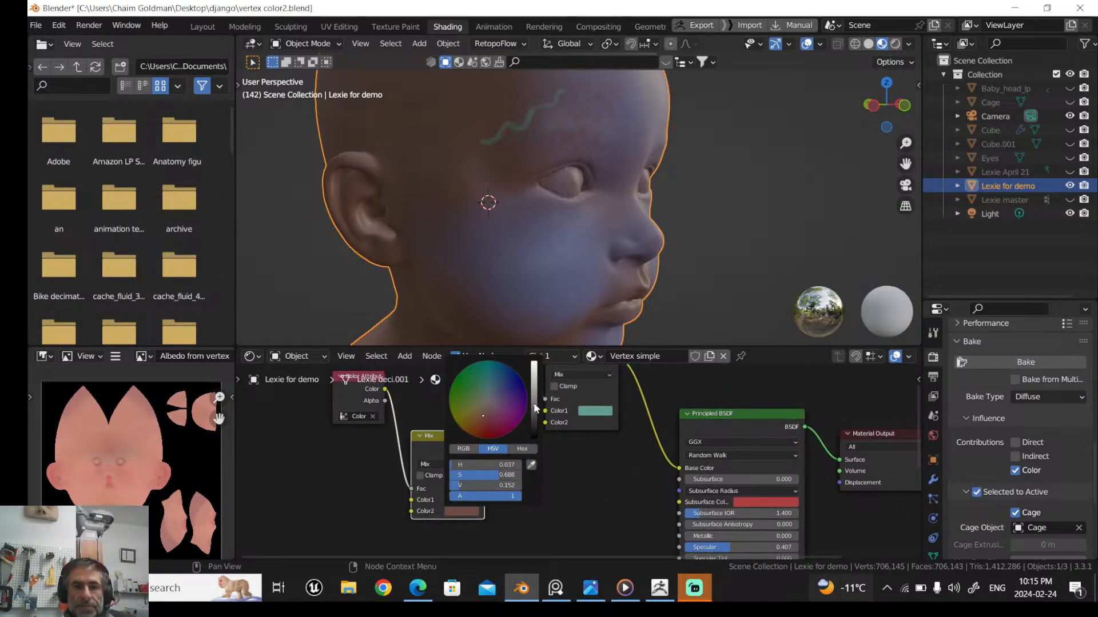
drag(536, 407, 536, 377)
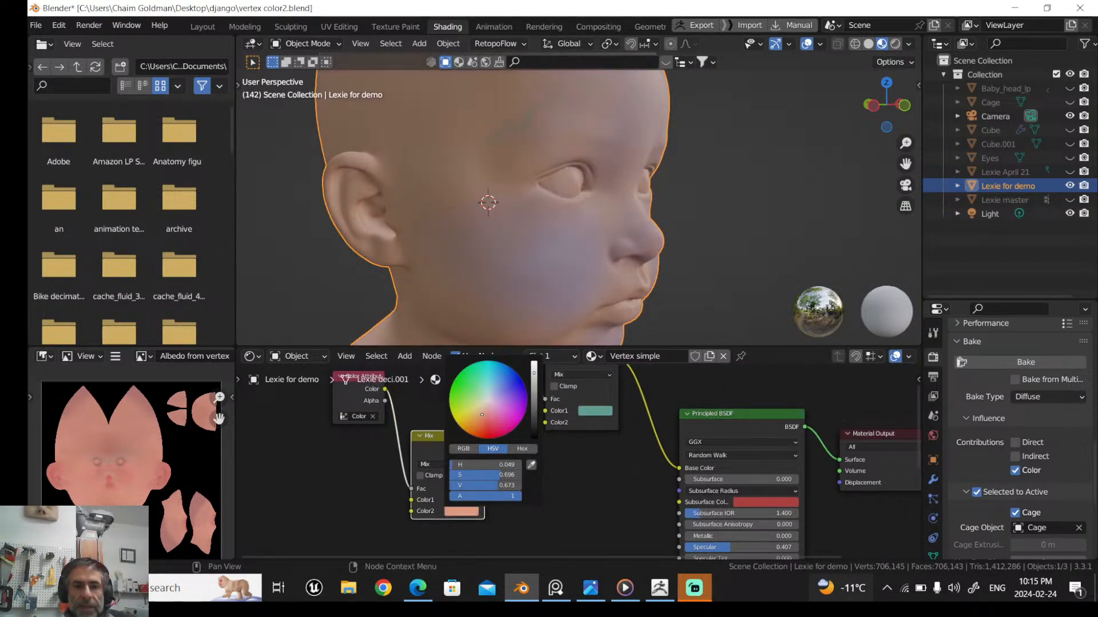
middle_drag(569, 447, 554, 523)
scroll(554, 523, down, 2)
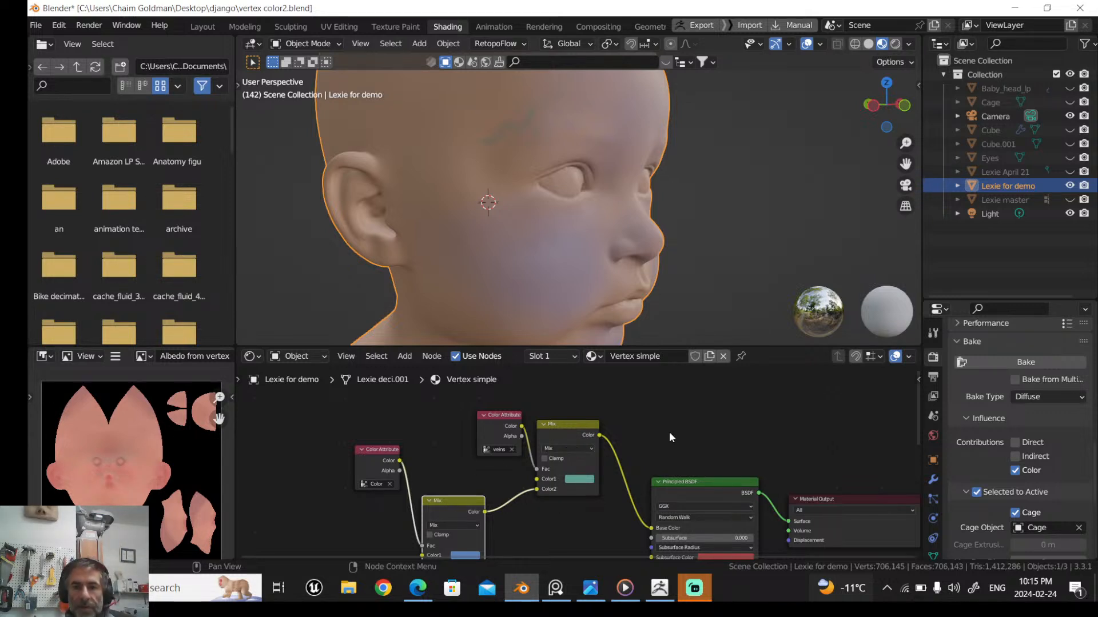
Hide Lexie for demo, show Lexie master, and select it to display its Vertex setup node graph
click(1069, 186)
click(1069, 200)
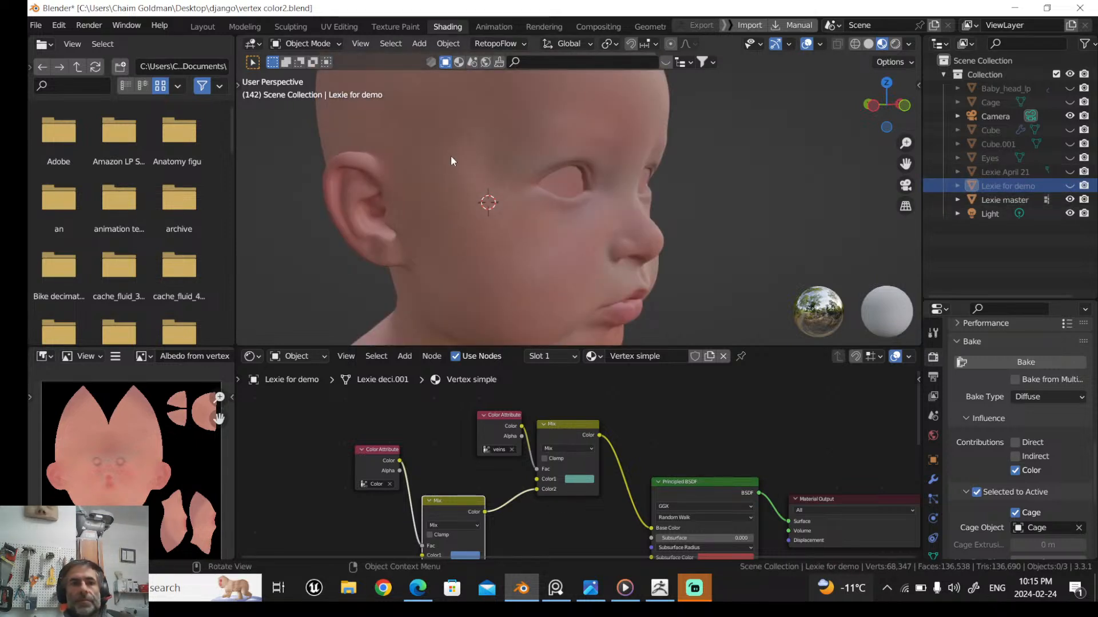
click(458, 140)
scroll(524, 400, down, 6)
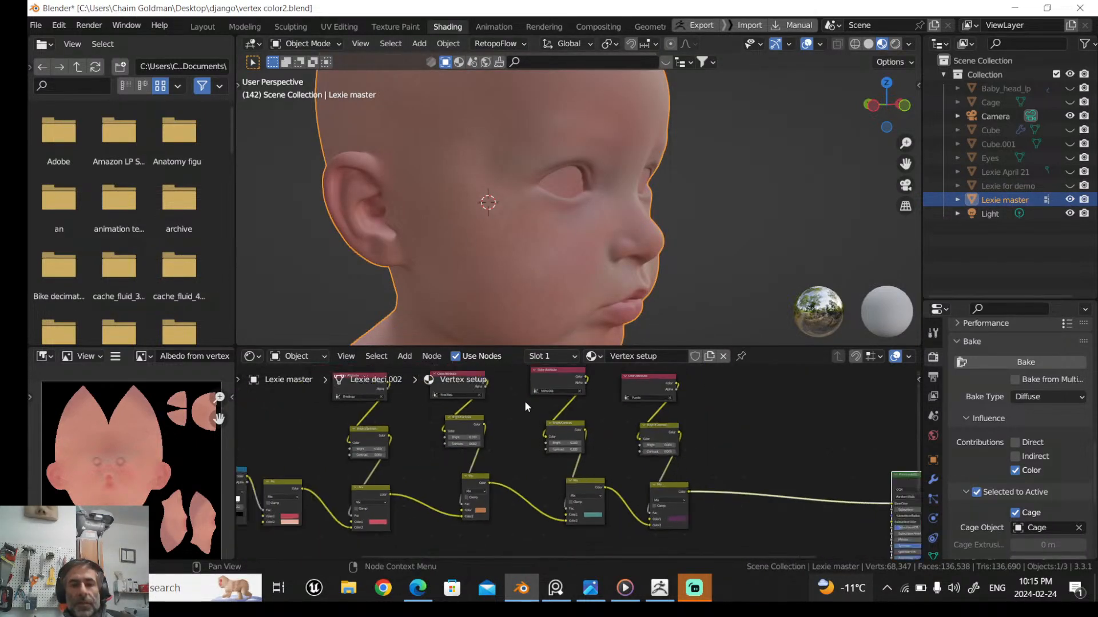
Examine the Vertex setup node graph, from the Noise Texture chain to the Breakup, Freckles and Veins.001 Color Attribute layers
middle_drag(524, 400, 684, 408)
scroll(526, 408, up, 2)
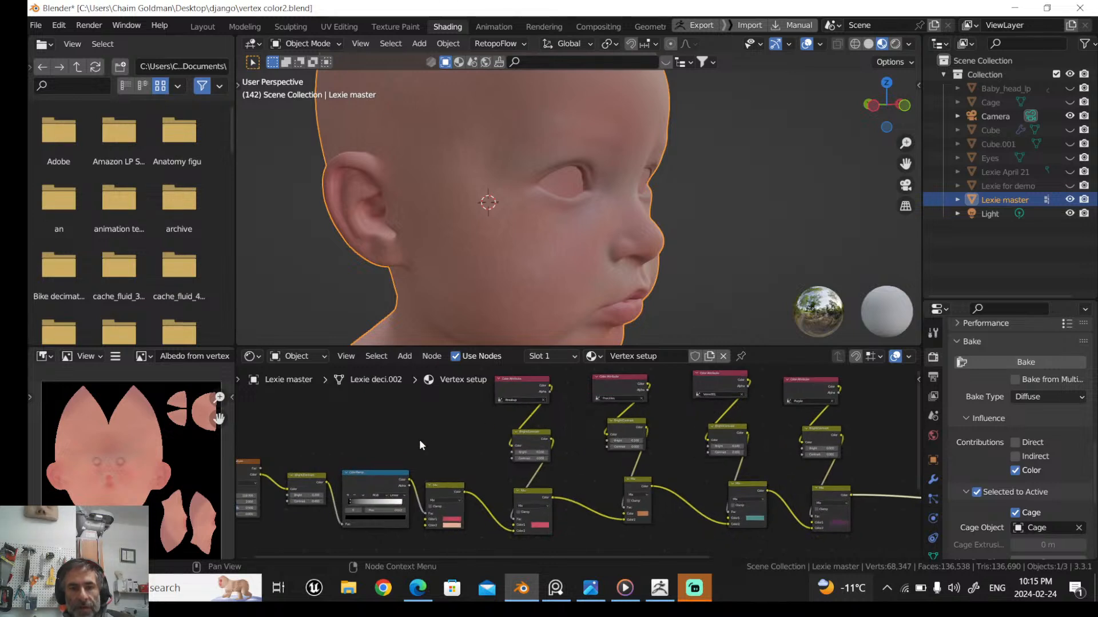
middle_drag(420, 440, 503, 426)
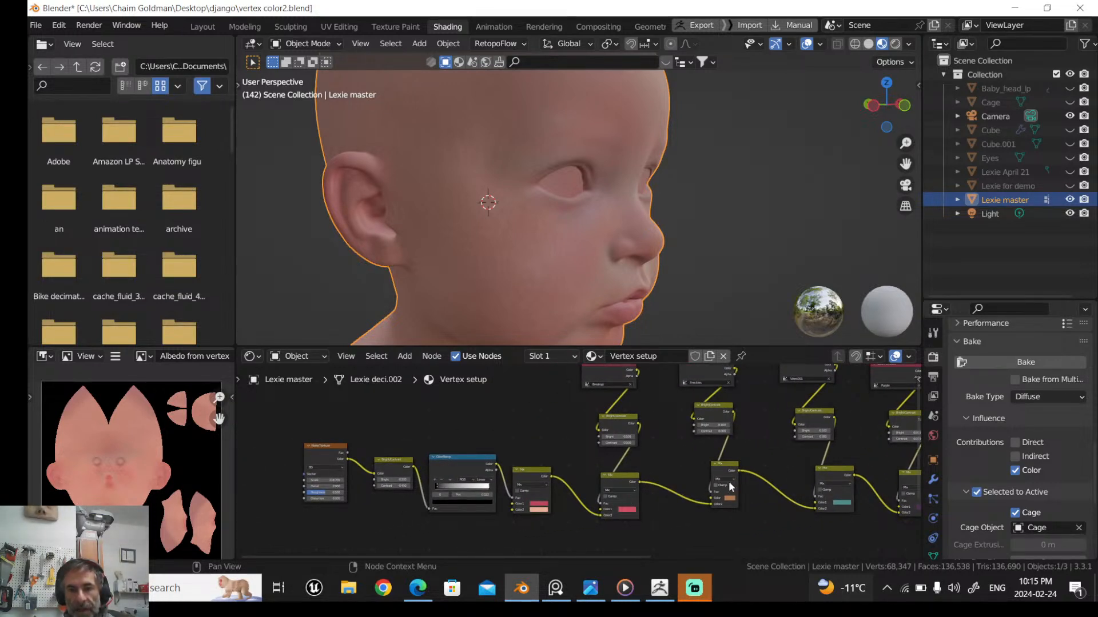
middle_drag(750, 516, 621, 521)
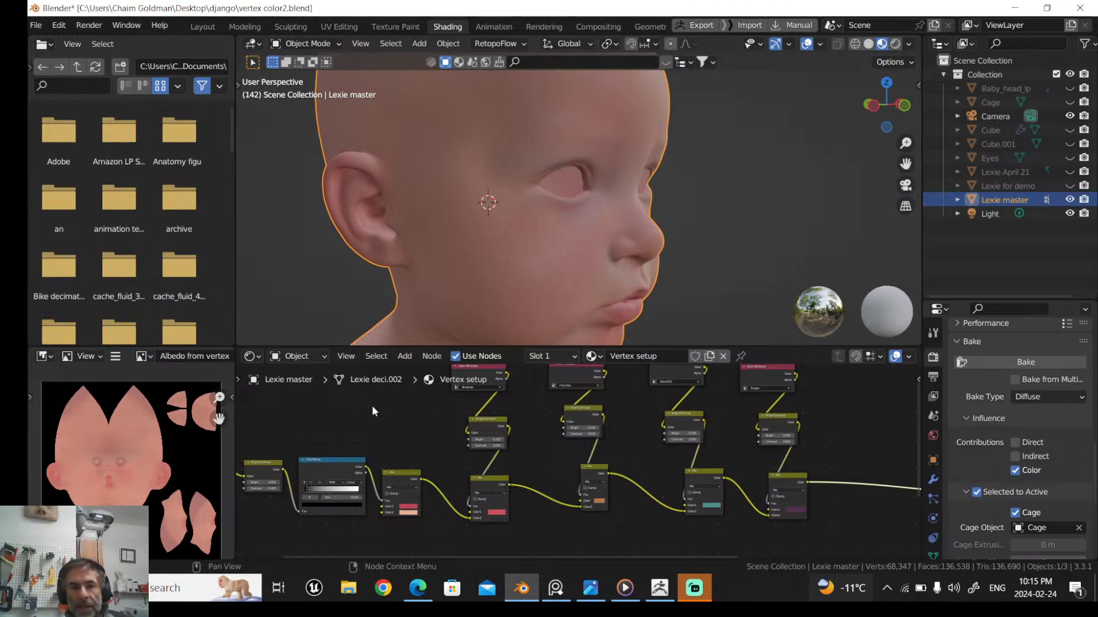
middle_drag(400, 395, 417, 450)
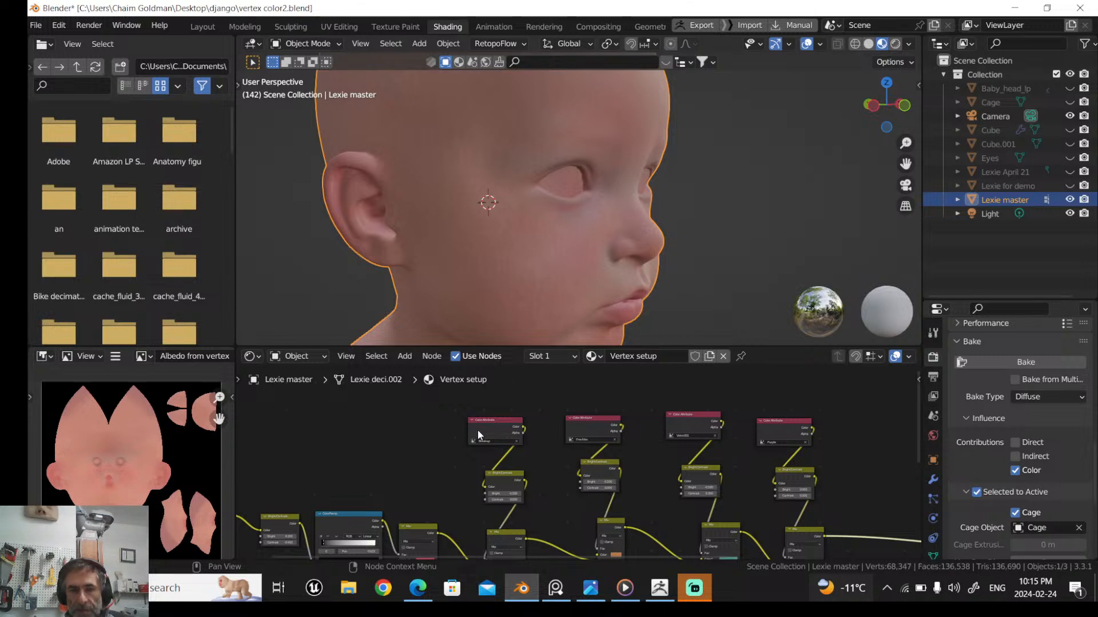
scroll(454, 464, up, 3)
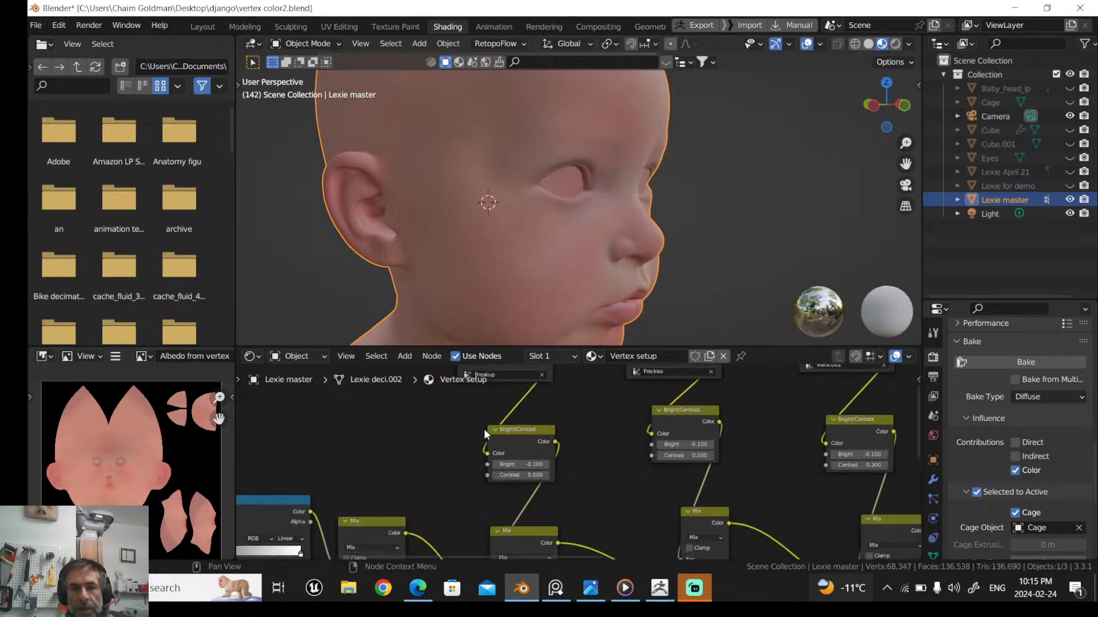
scroll(484, 435, up, 2)
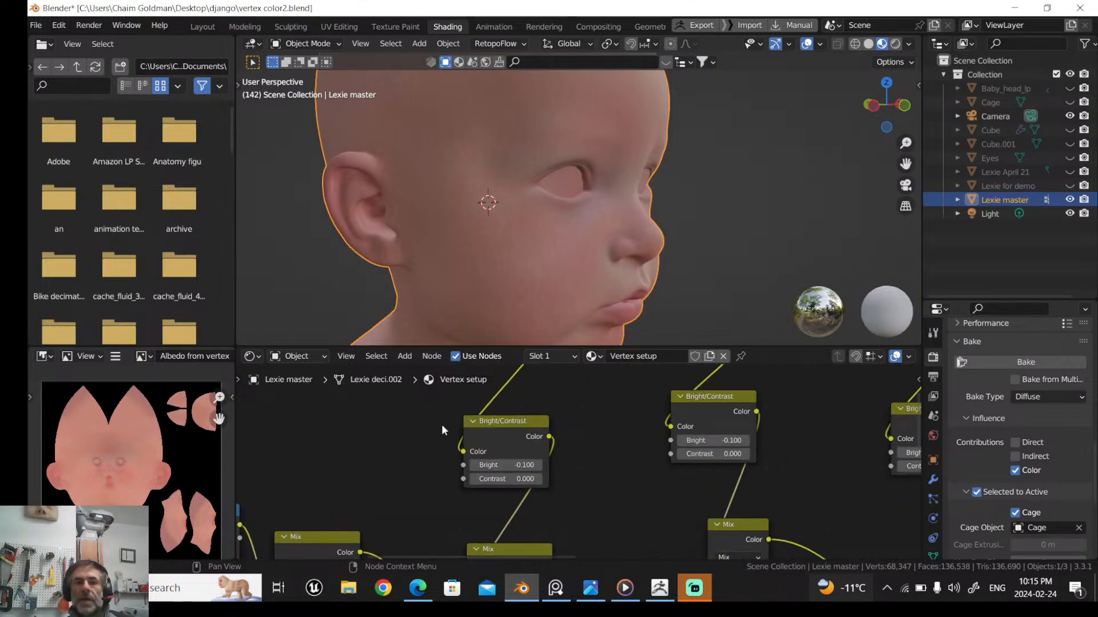
scroll(443, 426, down, 3)
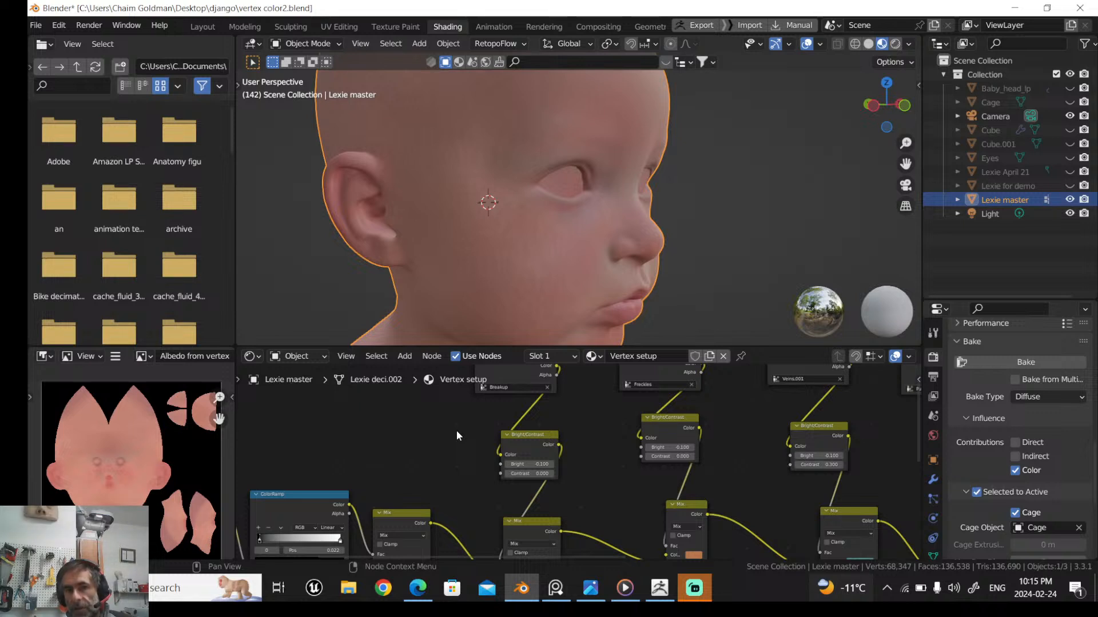
middle_drag(418, 425, 287, 419)
middle_drag(485, 470, 519, 494)
middle_drag(571, 442, 711, 419)
middle_drag(544, 452, 627, 511)
Select the Breakup Color Attribute node and try lowering its Bright/Contrast node's Bright to -0.7 while viewing the lower face
click(517, 394)
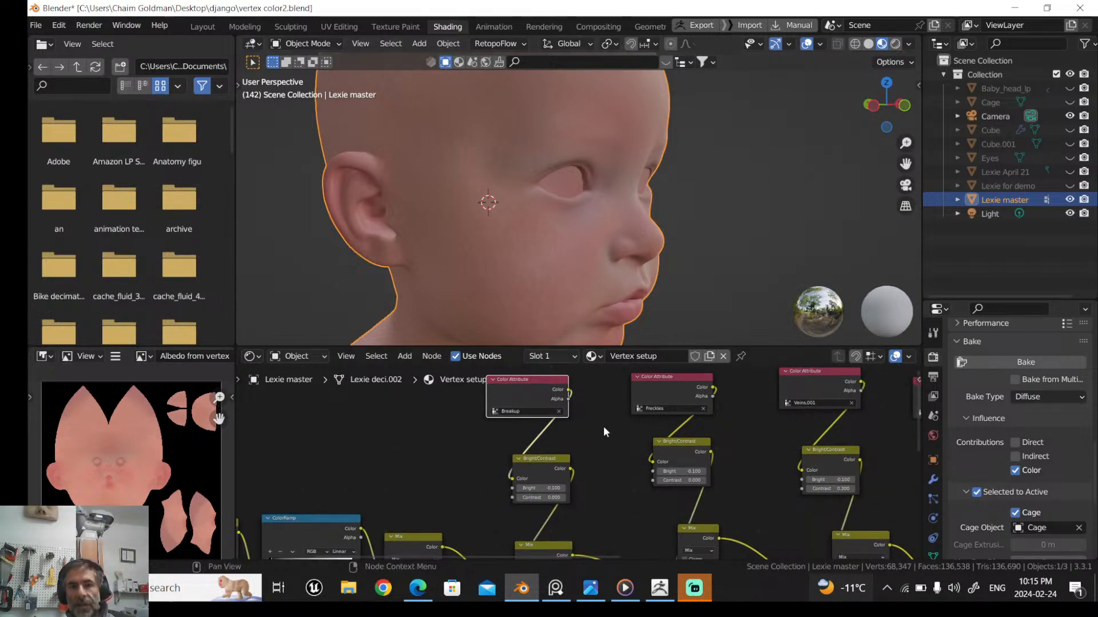
middle_drag(603, 426, 611, 379)
middle_drag(585, 270, 507, 238)
scroll(506, 238, up, 2)
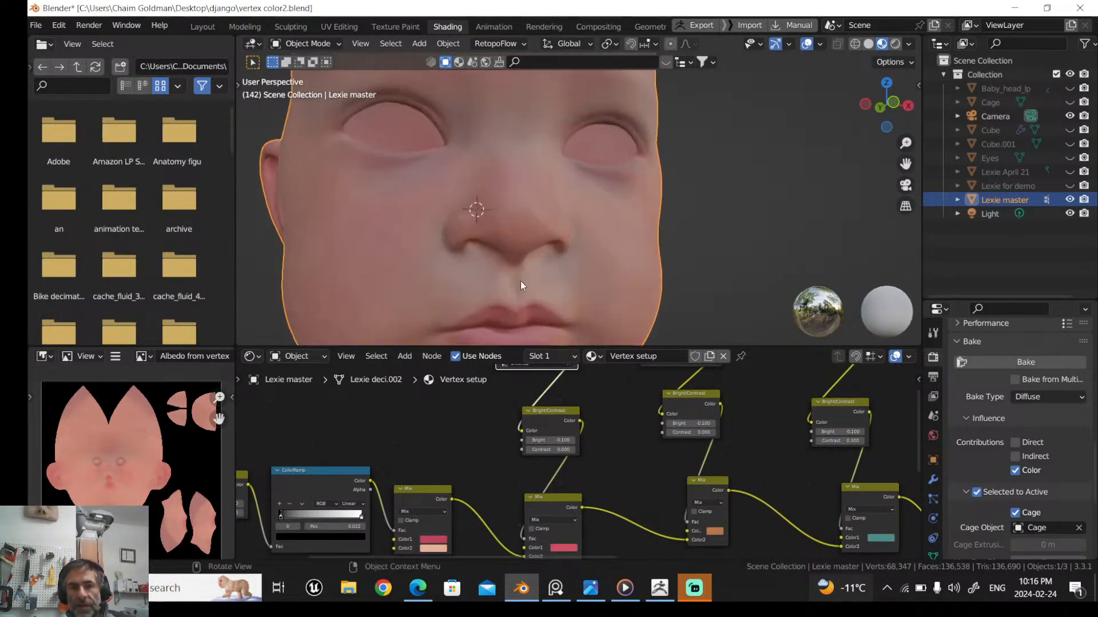
middle_drag(478, 297, 583, 245)
drag(897, 164, 890, 119)
scroll(667, 205, down, 1)
middle_drag(498, 459, 501, 465)
click(548, 445)
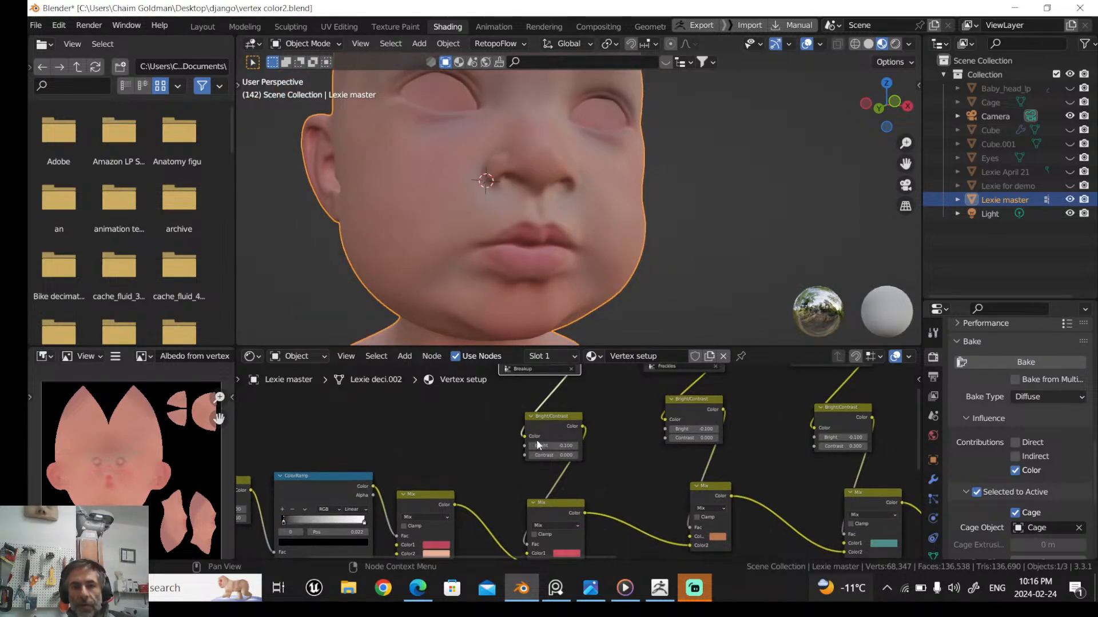
text(-0.1)
key(Return)
scroll(552, 439, up, 2)
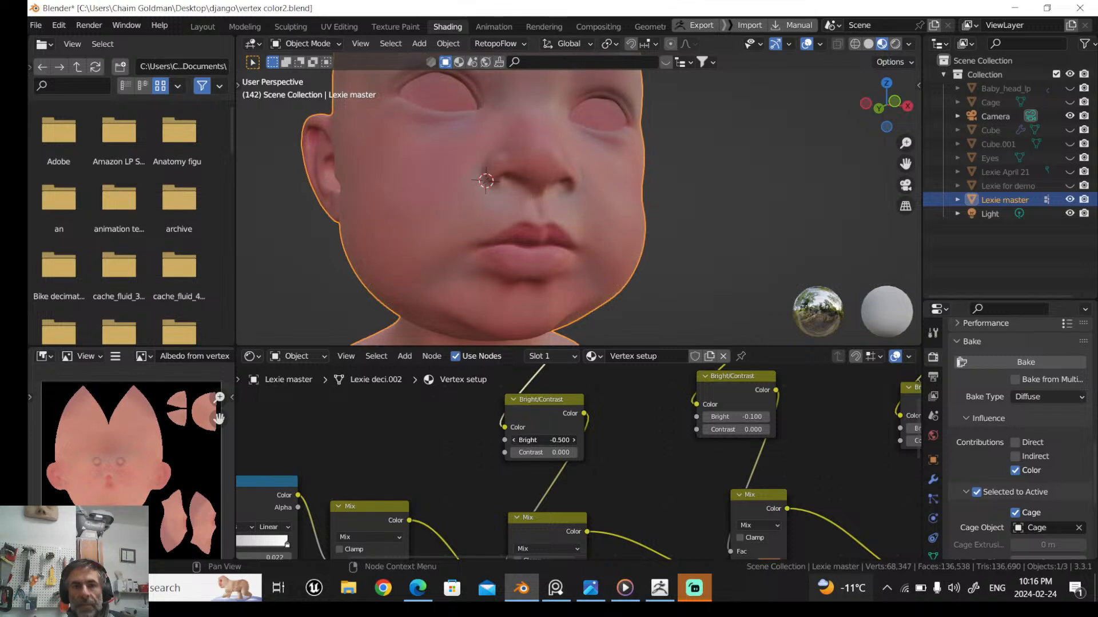
click(515, 441)
click(573, 444)
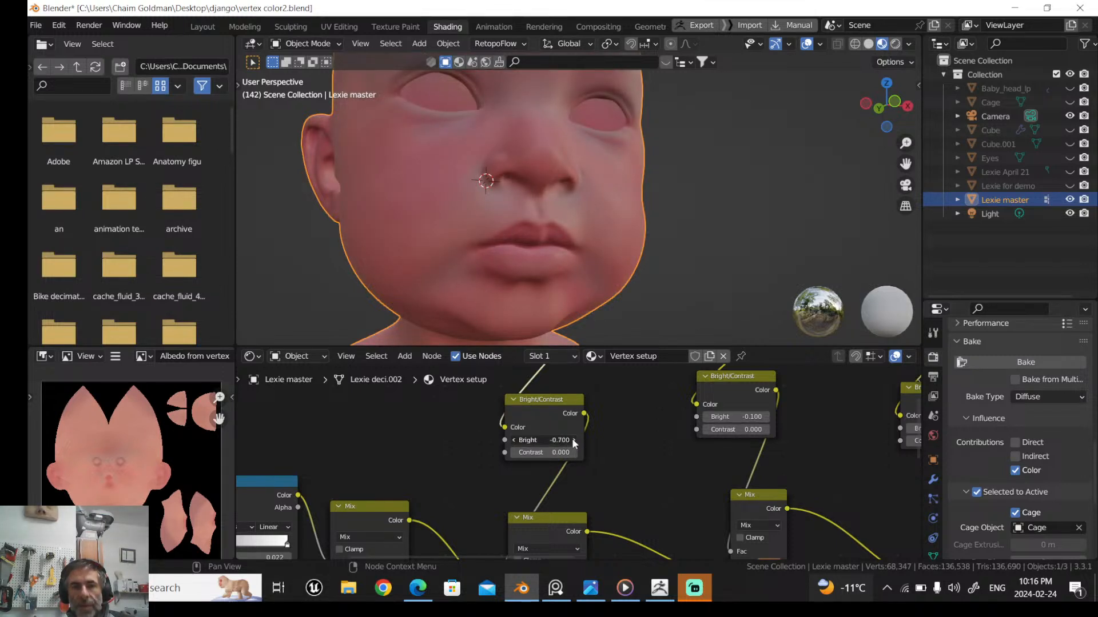
Raise the Breakup layer's Bright to -0.1
click(573, 441)
click(574, 441)
click(573, 440)
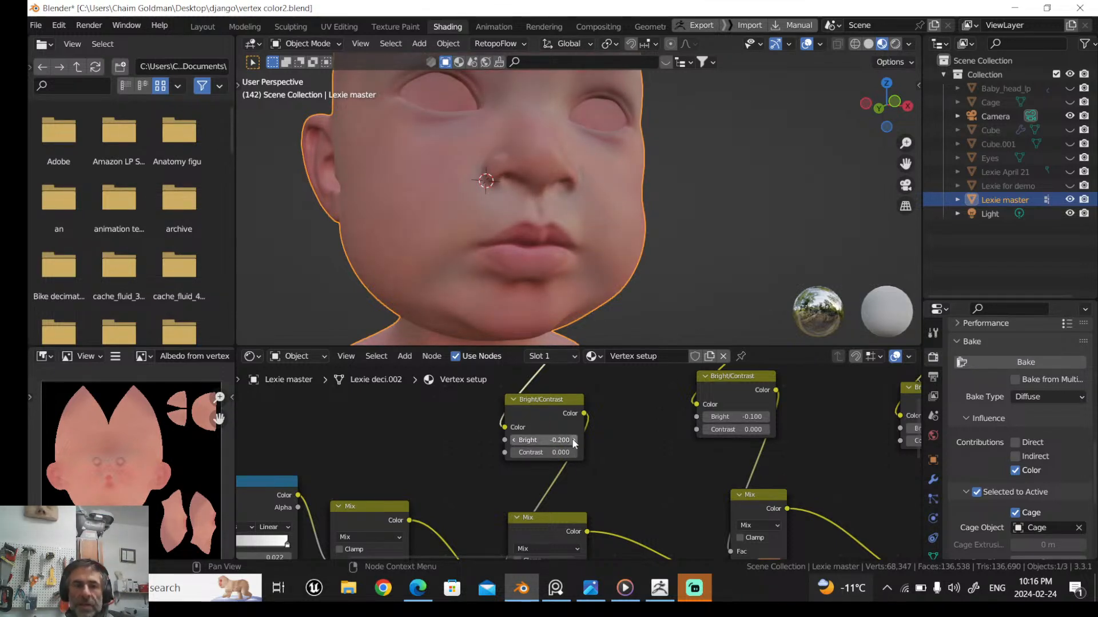
click(573, 440)
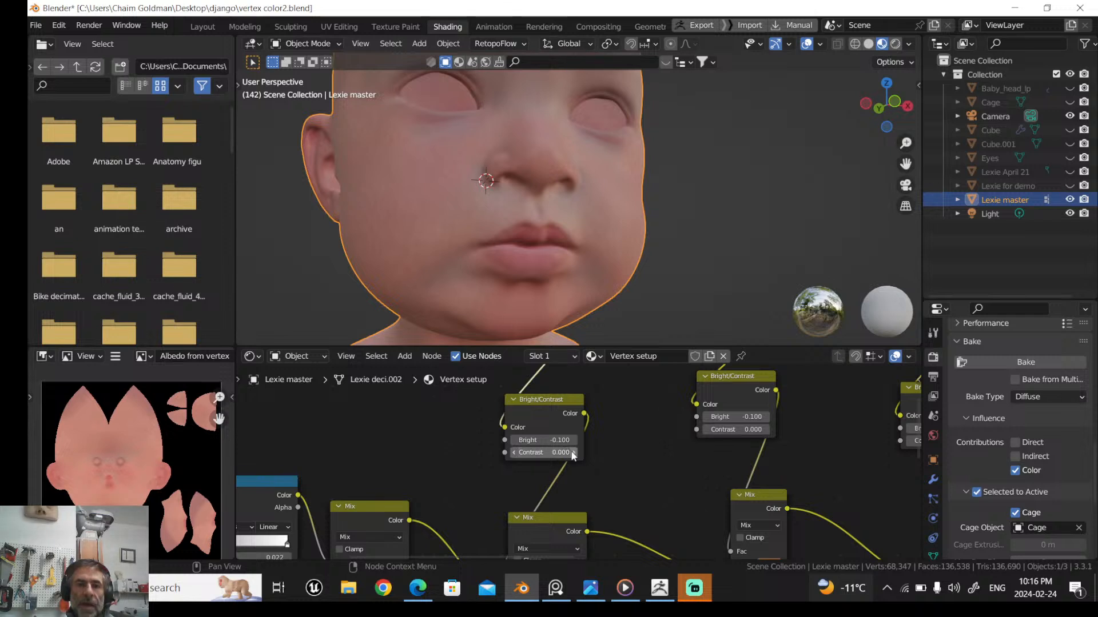
Try raising the Contrast of the Breakup layer's Bright/Contrast node to 1.5
click(575, 451)
click(575, 452)
click(575, 452)
click(575, 452)
click(574, 451)
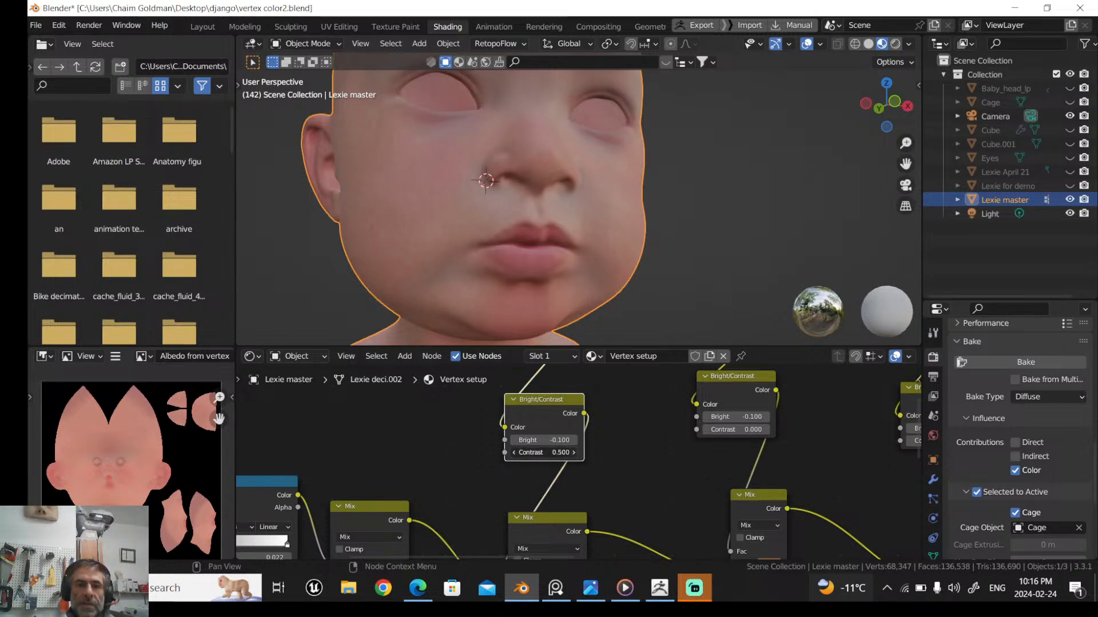
click(574, 452)
click(573, 453)
click(574, 452)
click(573, 452)
click(574, 452)
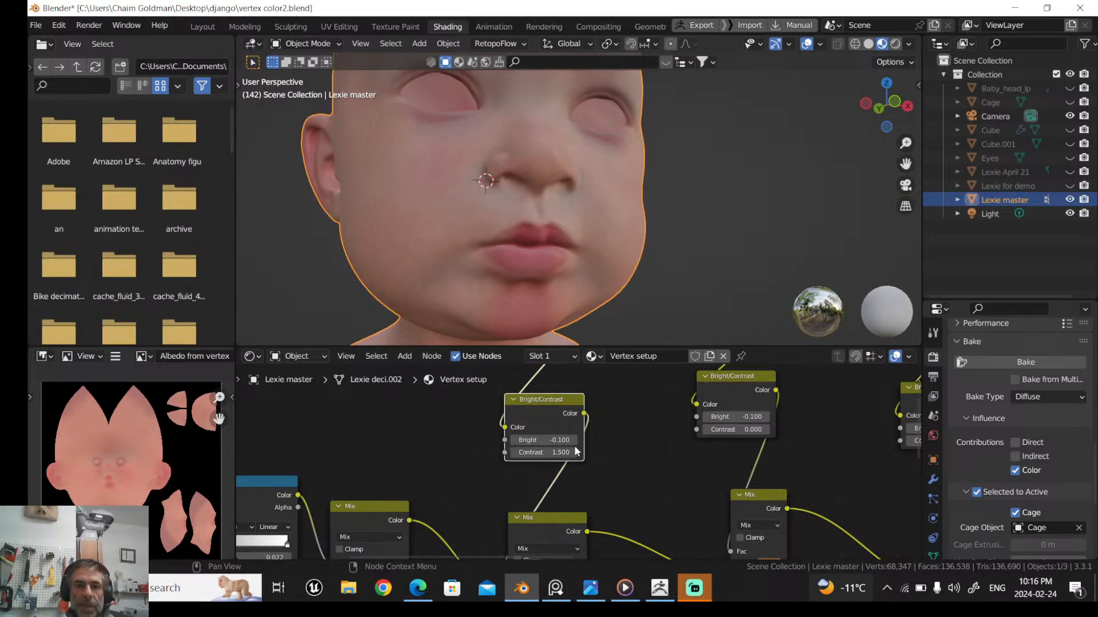
Try a Bright of 0.1 and a Contrast of 1.8 on the Breakup layer's Bright/Contrast node
click(513, 441)
click(513, 441)
click(575, 440)
click(574, 440)
click(574, 452)
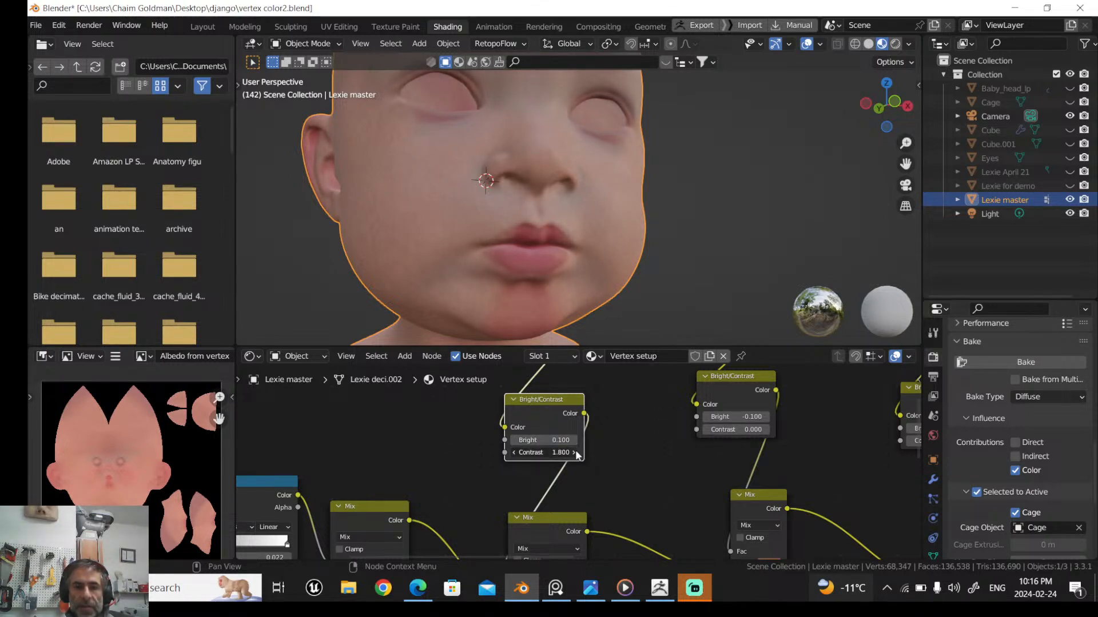
click(575, 453)
Reduce the Breakup layer's Contrast to 0.1 and its Bright to -0.1
click(512, 452)
click(513, 452)
click(513, 452)
click(513, 452)
click(513, 452)
click(512, 452)
click(513, 453)
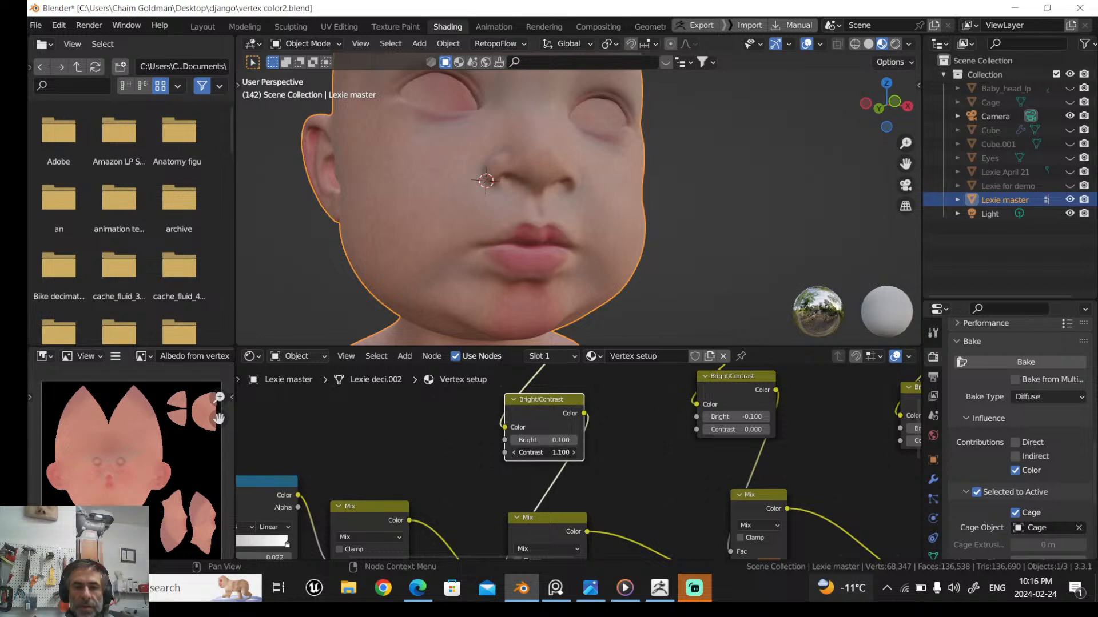
click(512, 452)
click(513, 452)
click(513, 452)
click(513, 453)
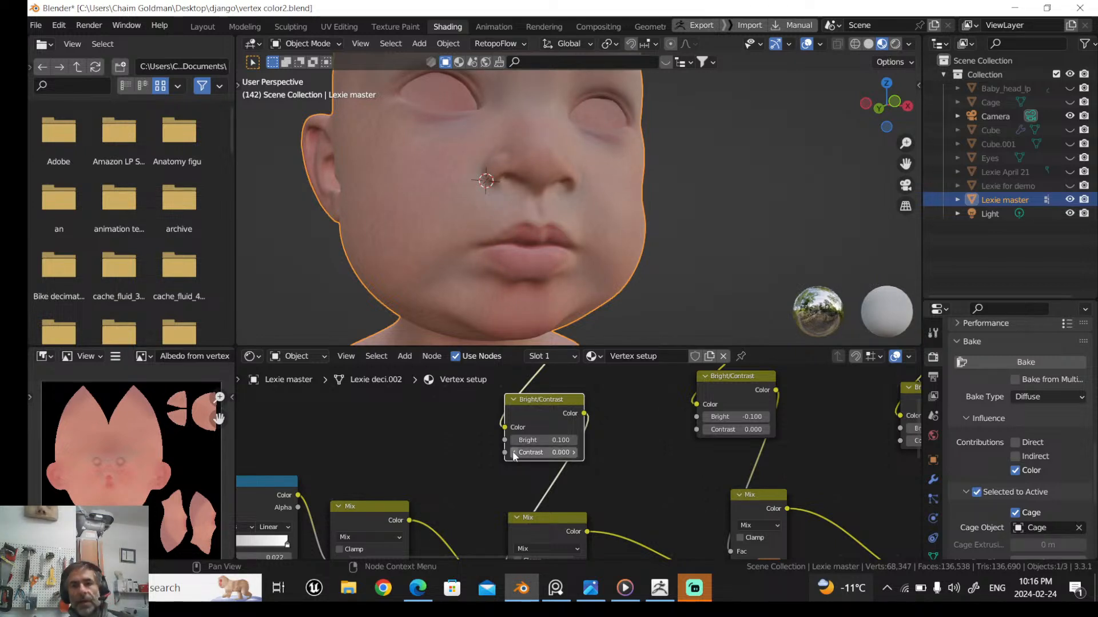
click(576, 453)
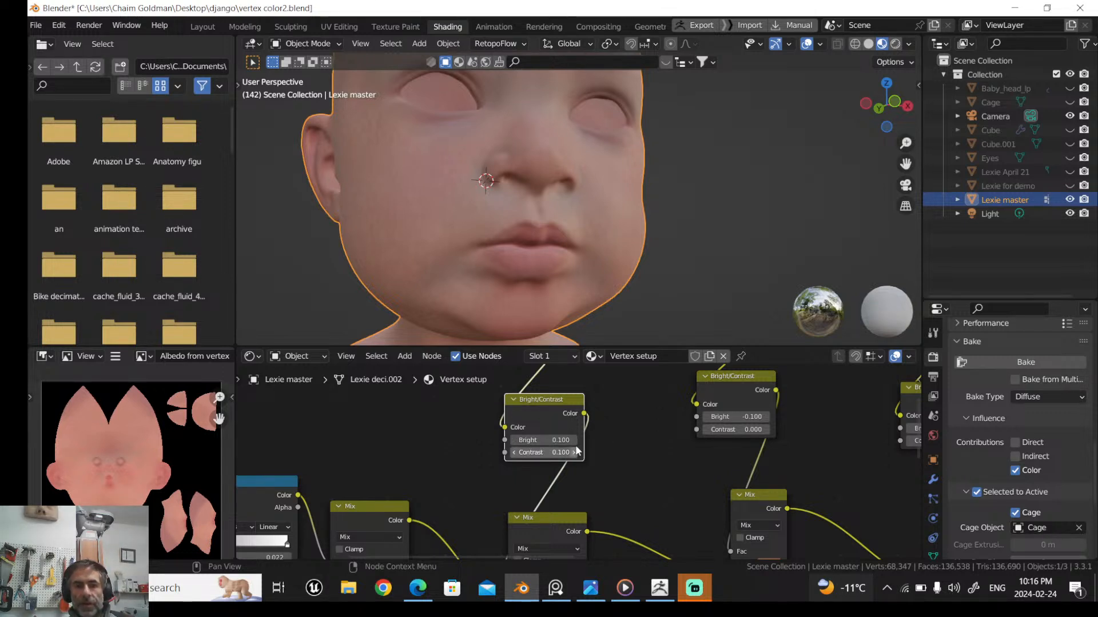
click(514, 440)
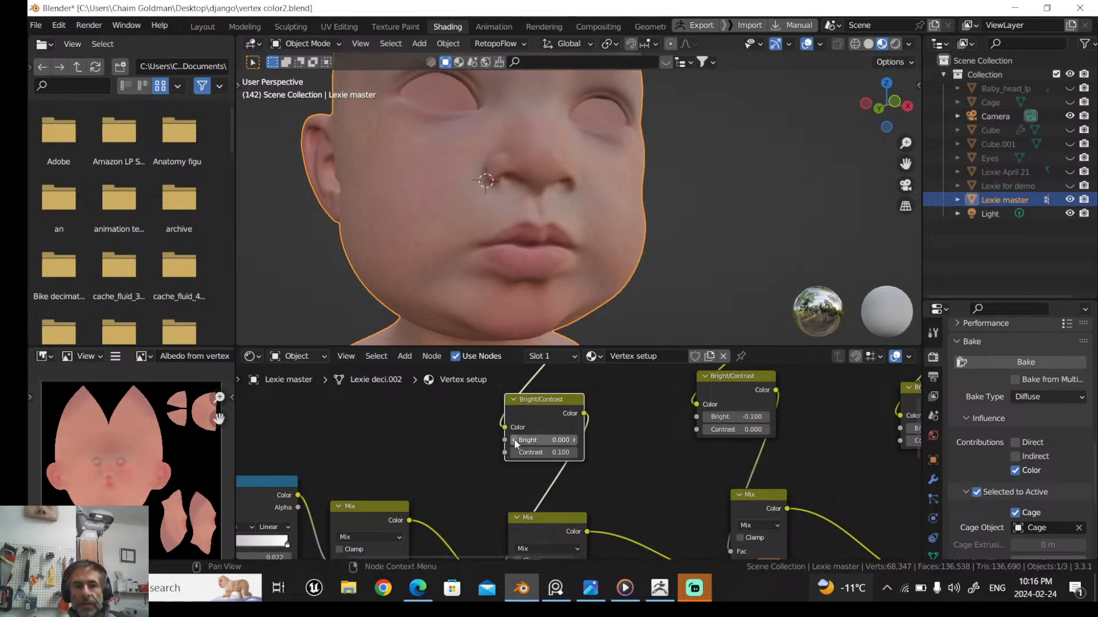
Set both Bright and Contrast to 0 on the Breakup layer's Bright/Contrast node
scroll(629, 430, down, 2)
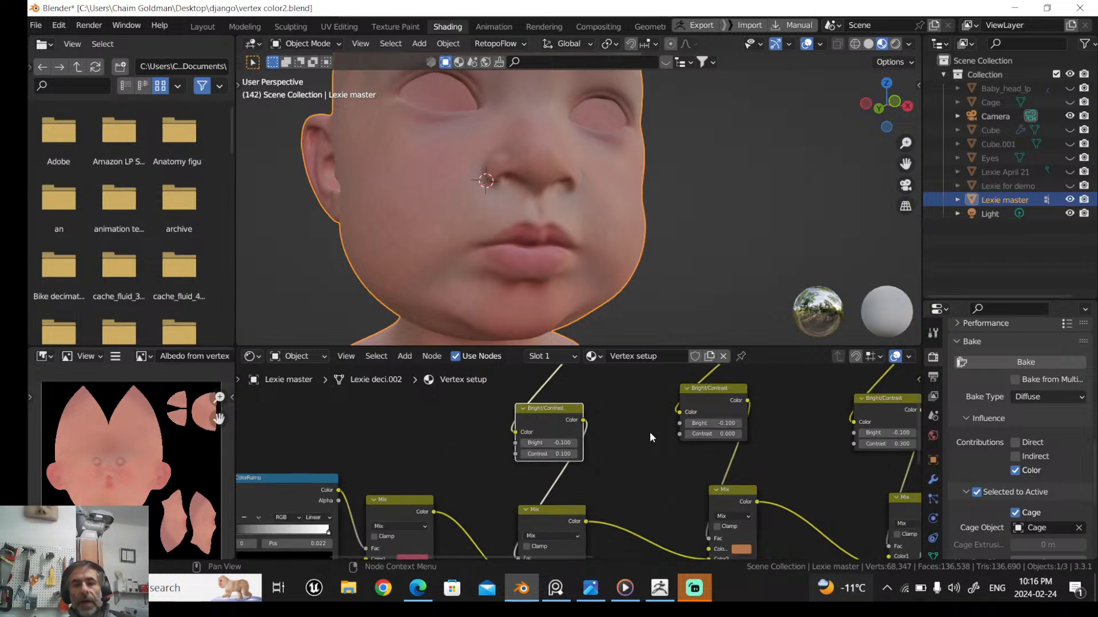
scroll(519, 290, down, 3)
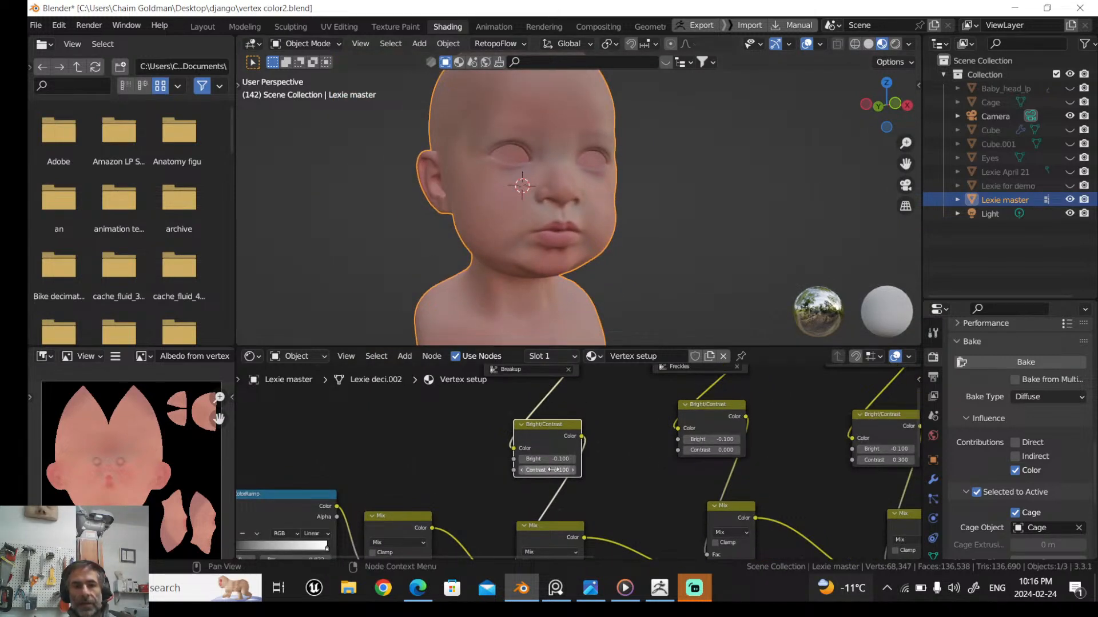
click(573, 459)
click(522, 470)
middle_drag(449, 457, 465, 454)
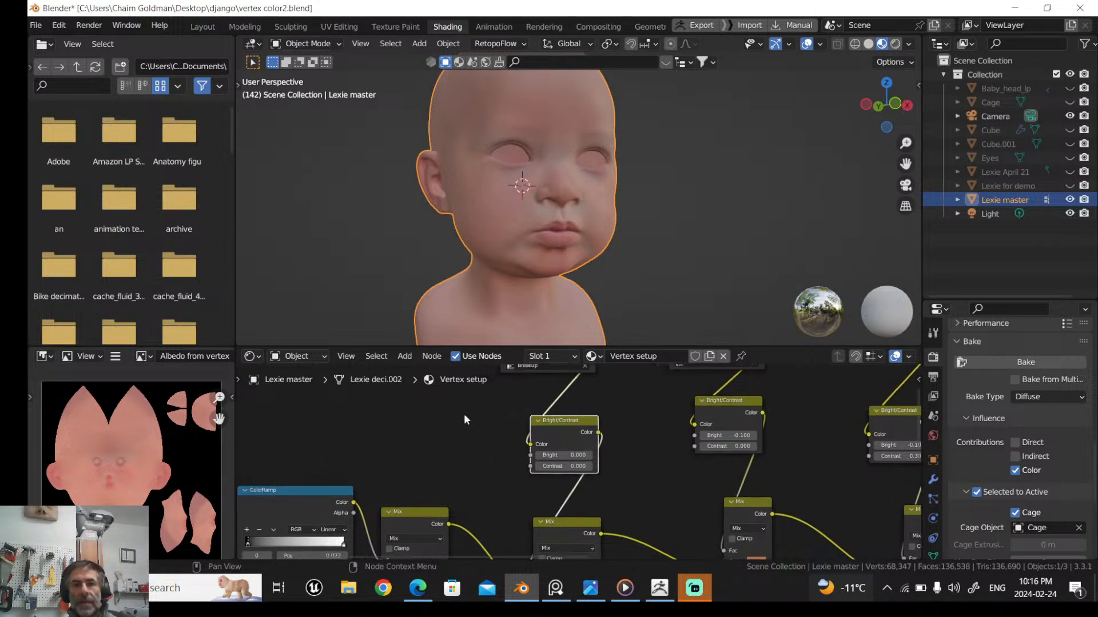
Examine the Noise Texture, Bright/Contrast, ColorRamp and Mix chain and inspect the resulting skin mottling on the cheek and temple
scroll(438, 243, down, 2)
middle_drag(467, 258, 477, 262)
middle_drag(613, 464, 484, 404)
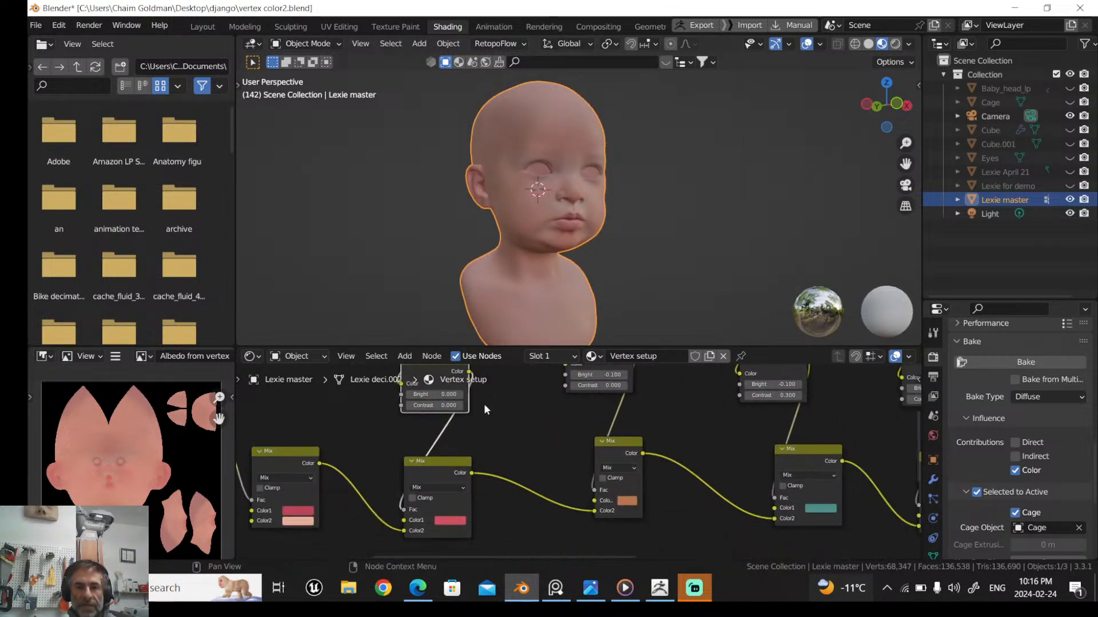
middle_drag(527, 454, 723, 476)
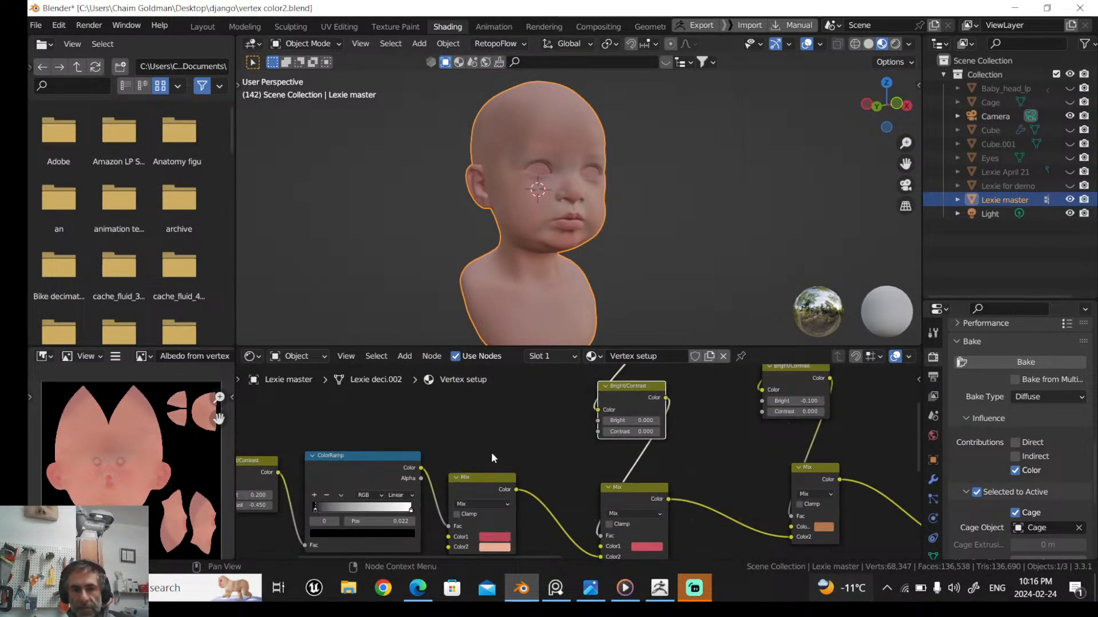
middle_drag(533, 453, 677, 434)
middle_drag(383, 400, 505, 412)
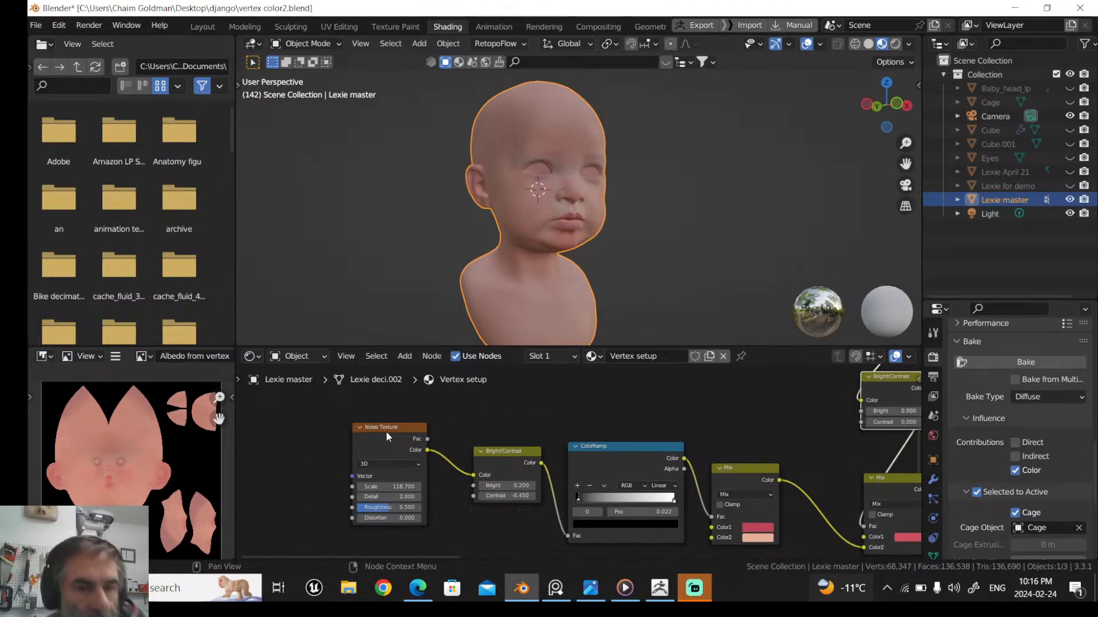
scroll(475, 228, up, 8)
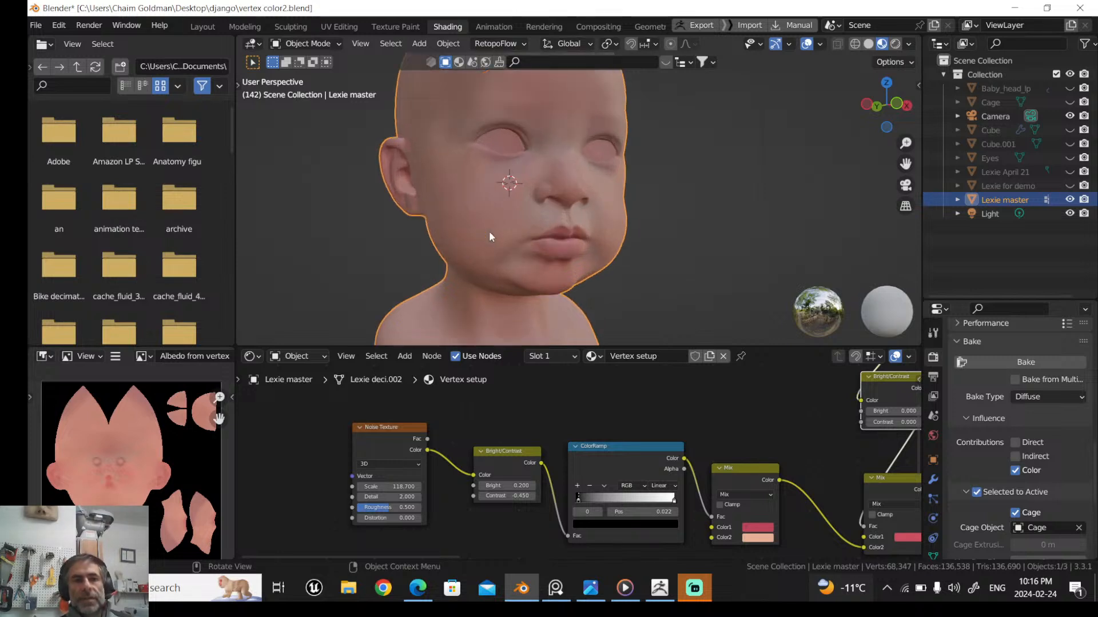
scroll(446, 194, down, 3)
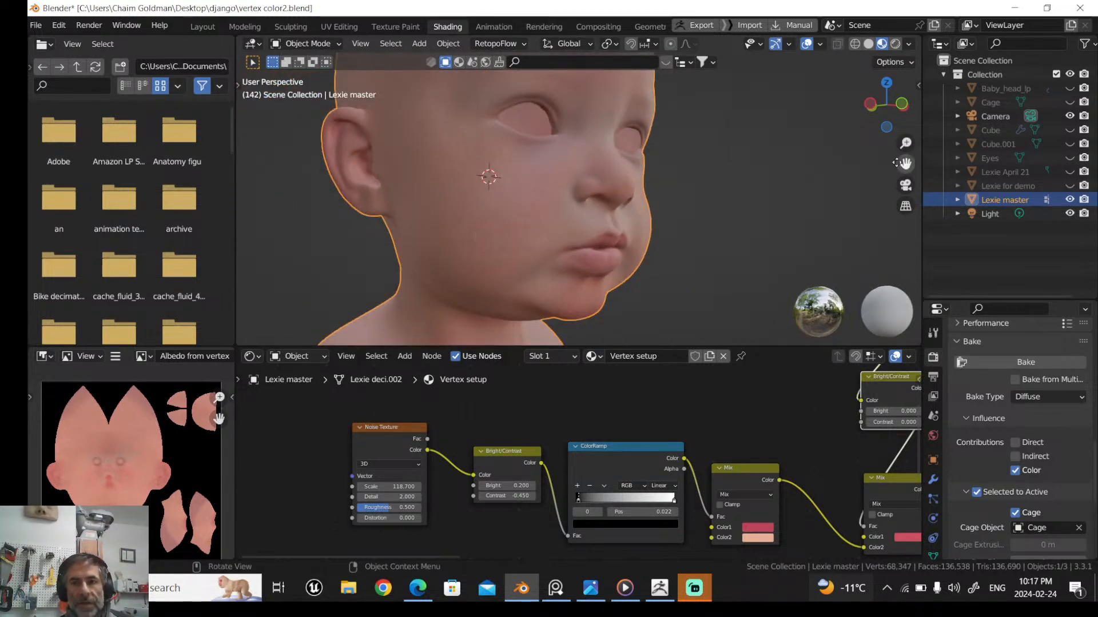
drag(905, 164, 983, 197)
scroll(636, 225, up, 3)
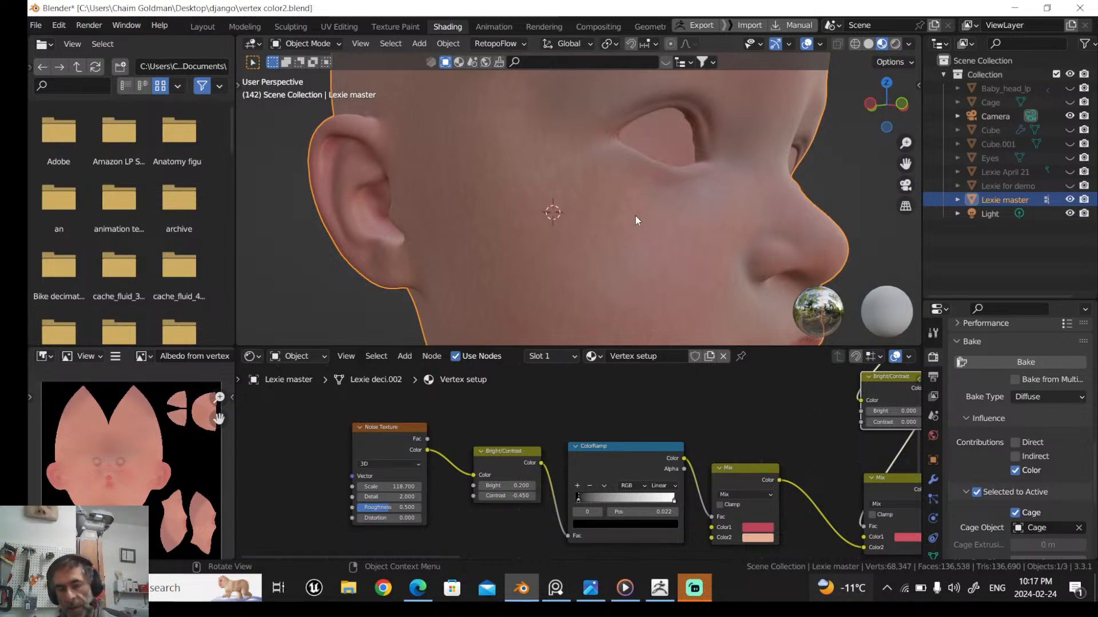
Try raising the Bright of the Noise Texture's Bright/Contrast node to 0.5
middle_drag(509, 398, 482, 386)
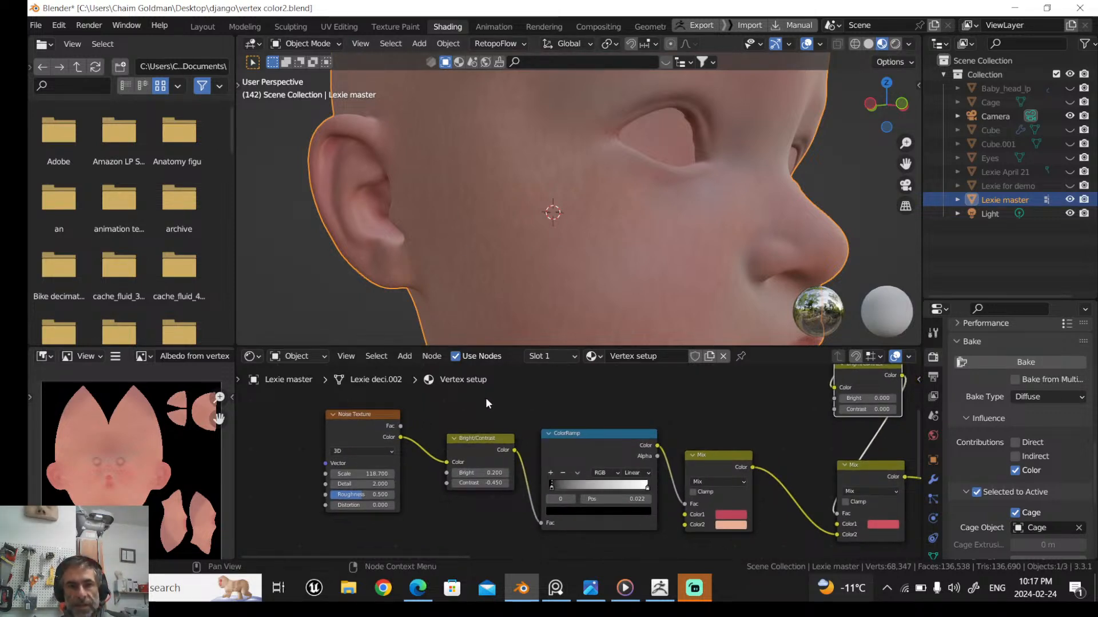
scroll(478, 404, up, 2)
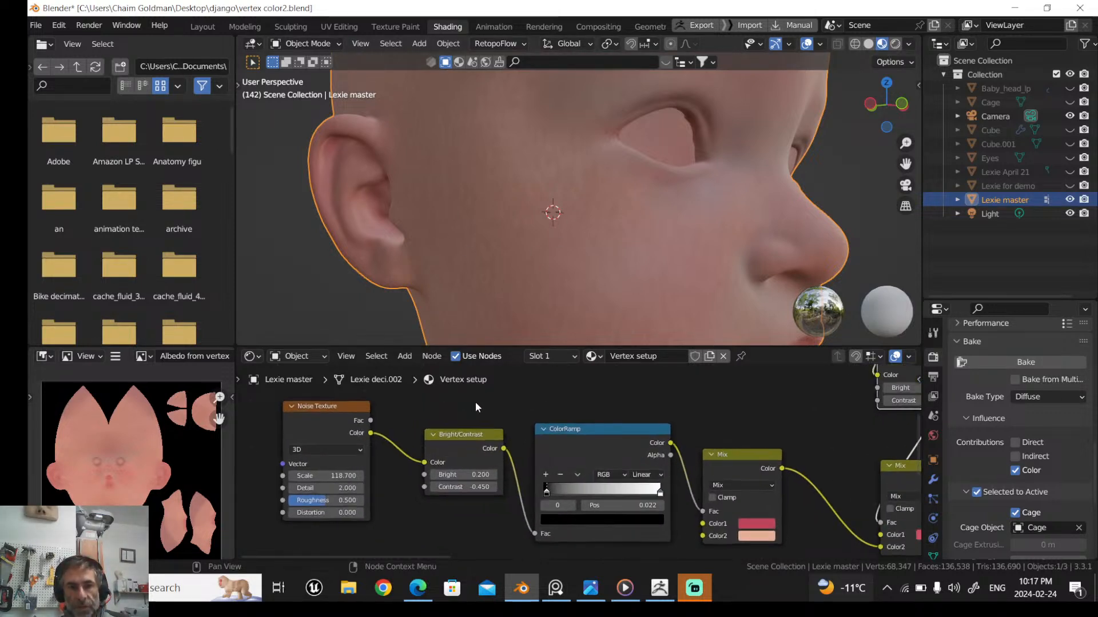
click(478, 476)
click(477, 476)
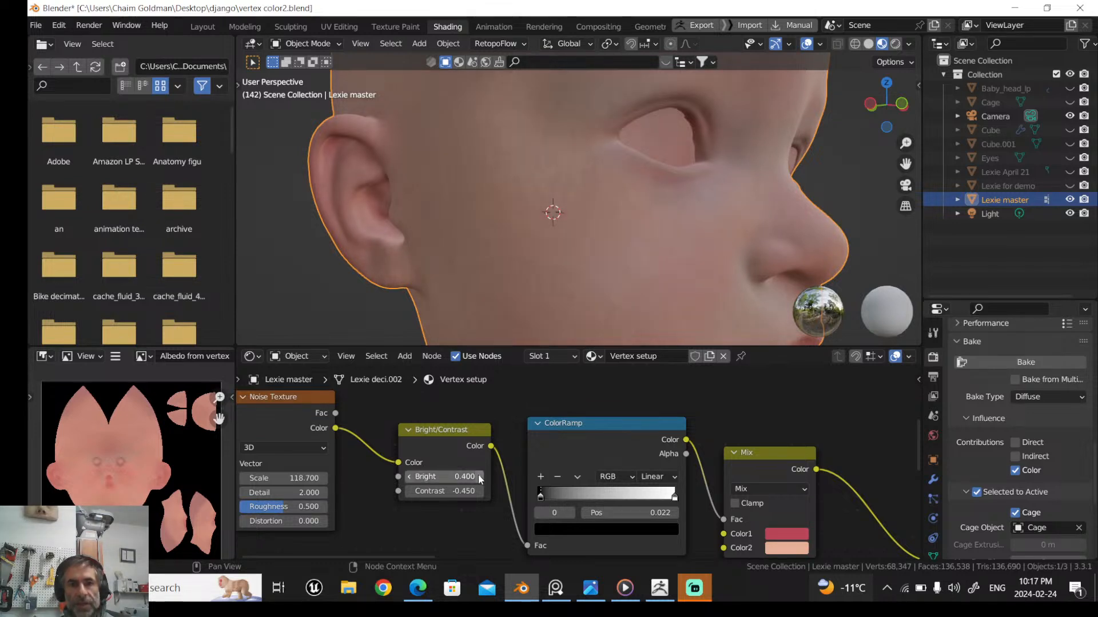
click(478, 476)
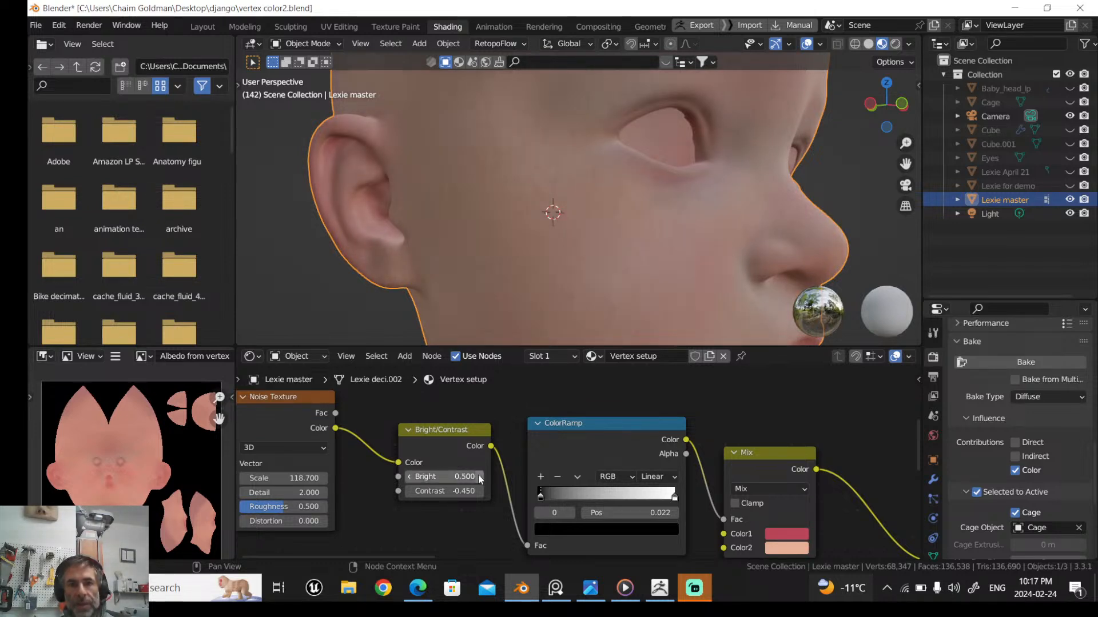
Return the Bright of the Noise Texture's Bright/Contrast node to 0.2
click(409, 475)
click(409, 476)
click(409, 475)
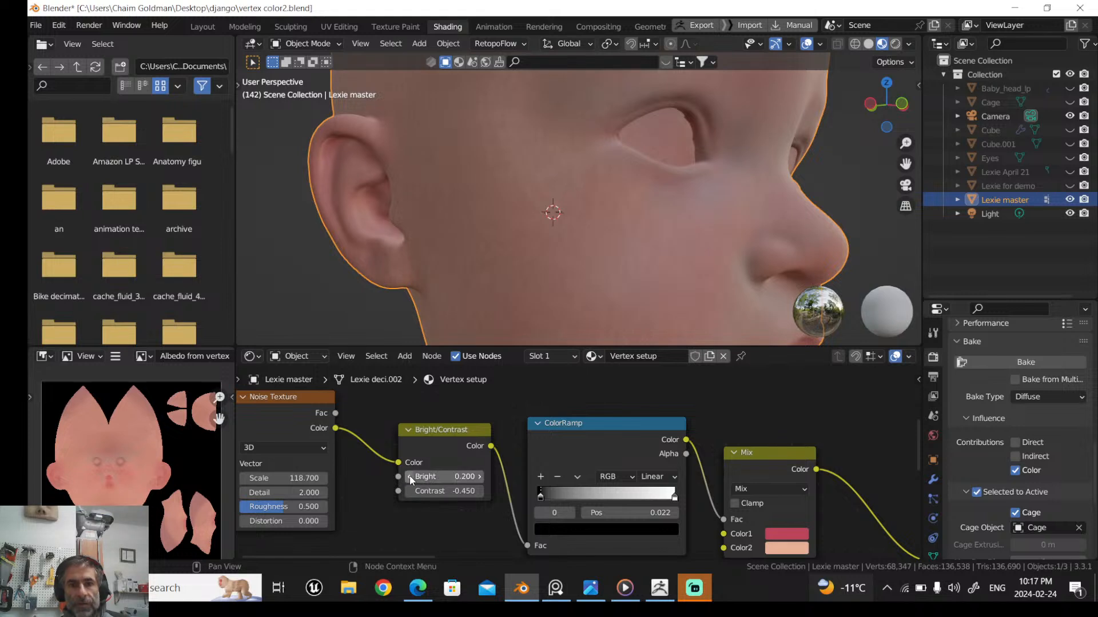
Set the noise Bright/Contrast node's Bright to 0.1 and try a Contrast of -0.85
click(409, 475)
click(409, 491)
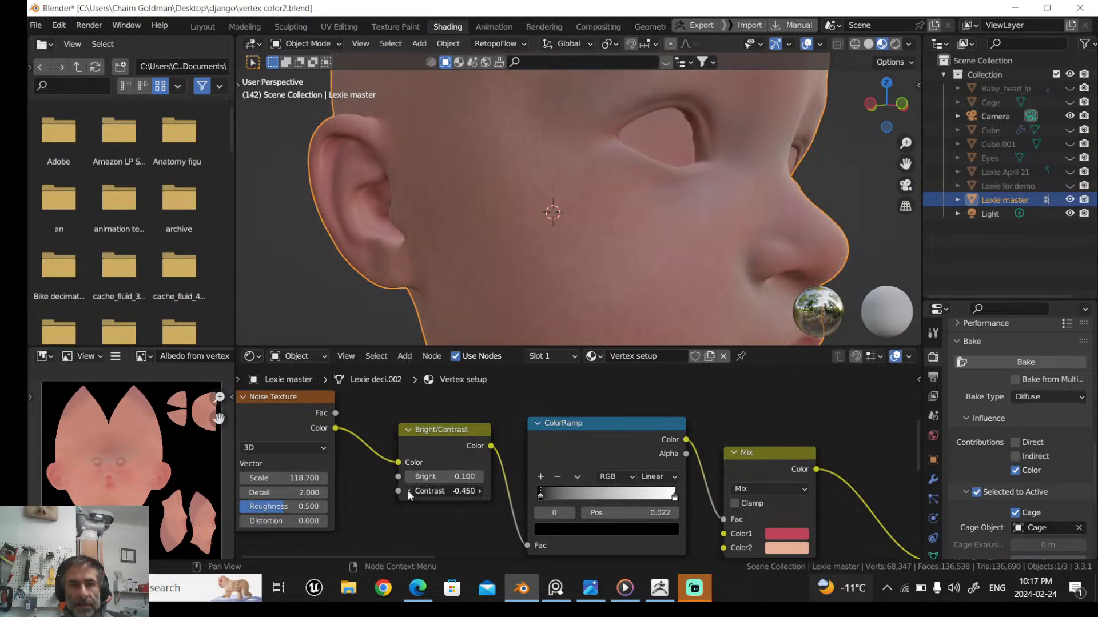
click(408, 491)
click(408, 491)
click(408, 491)
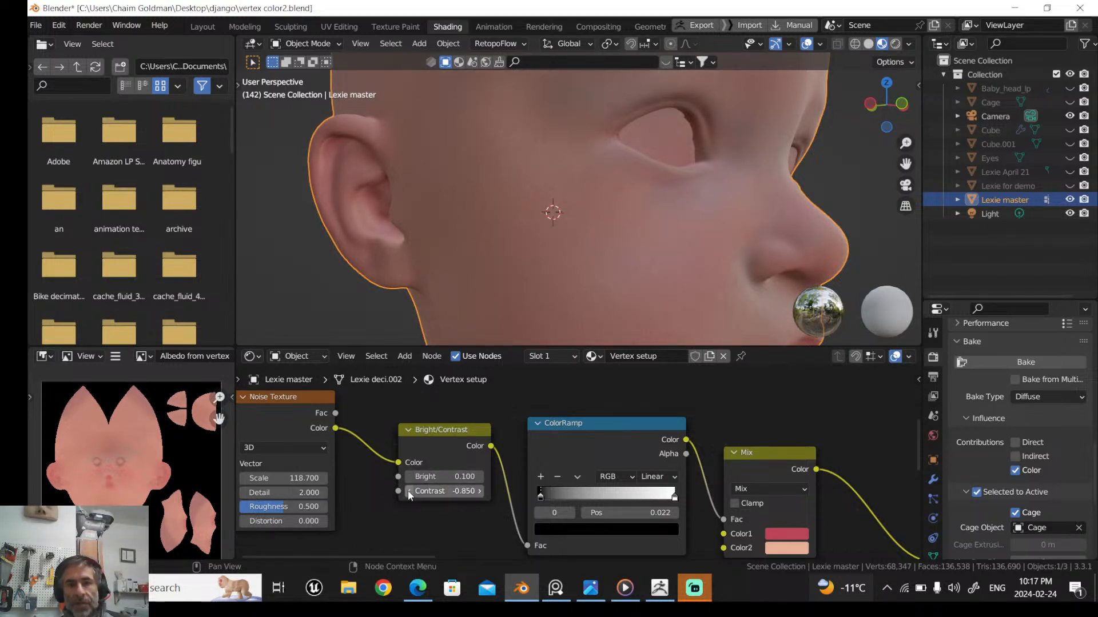
Try raising the Contrast of the Noise Texture's Bright/Contrast node to 0.05
click(481, 491)
click(481, 491)
click(480, 491)
click(481, 491)
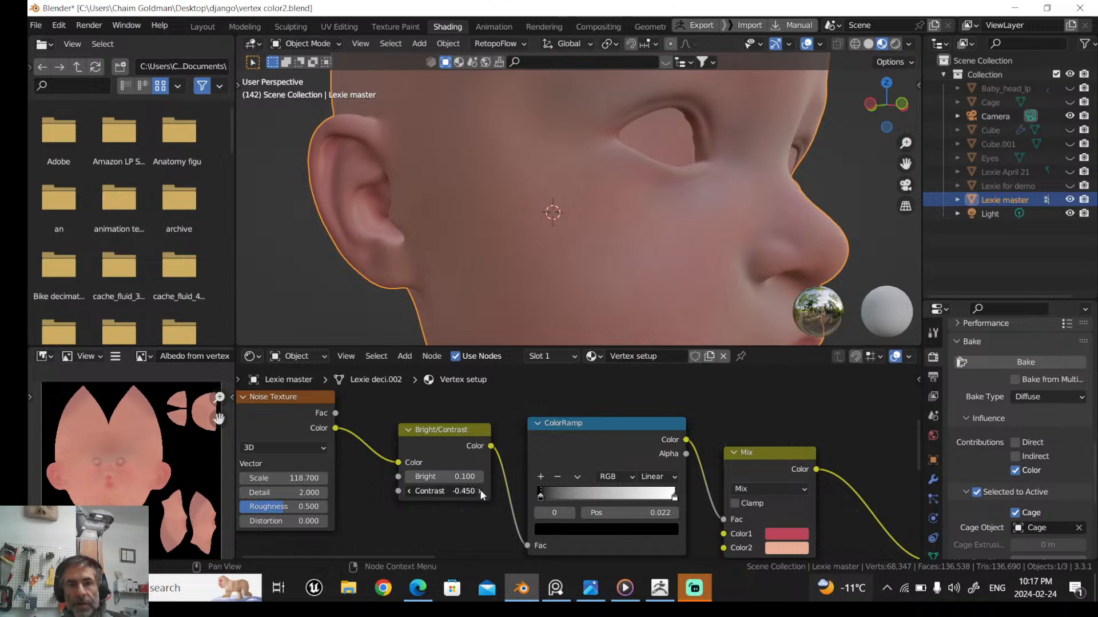
click(480, 491)
click(480, 491)
click(480, 491)
click(481, 491)
click(480, 491)
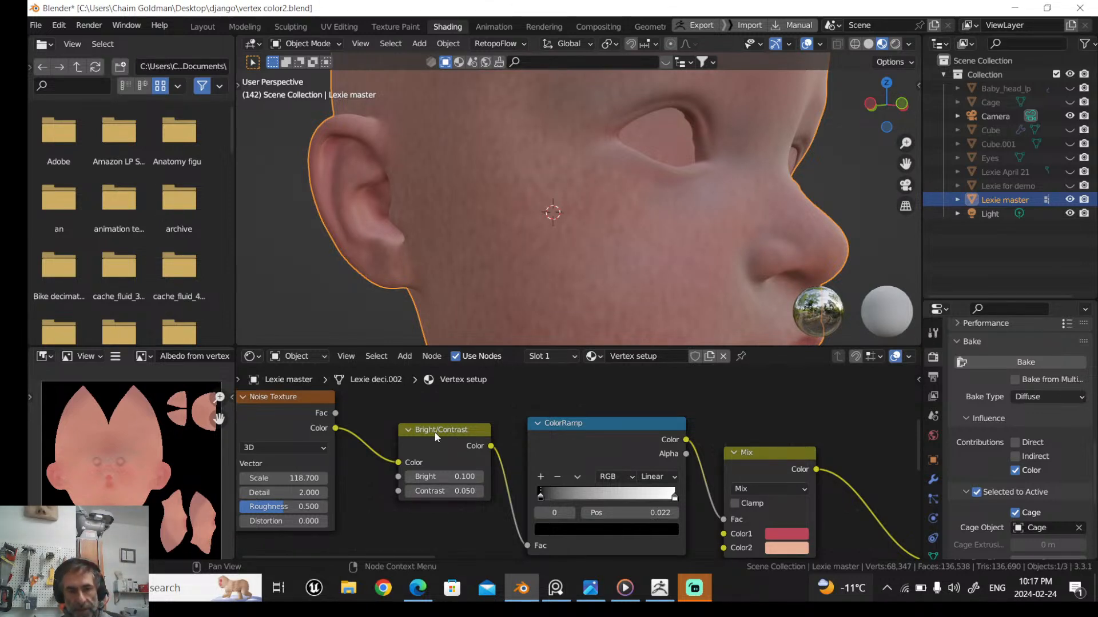
Lower the noise Bright/Contrast node's Contrast to -0.65
click(409, 492)
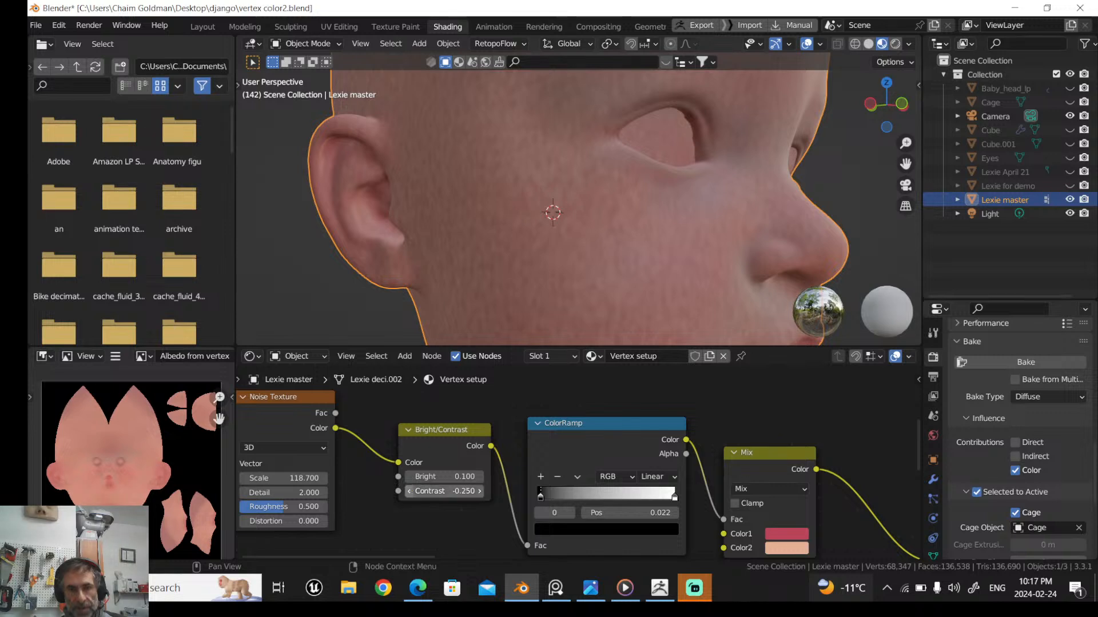
click(410, 491)
click(410, 491)
click(409, 491)
Try narrowing the ColorRamp by moving the black stop to about 0.28 and the white stop to about 0.625
middle_drag(386, 396, 520, 398)
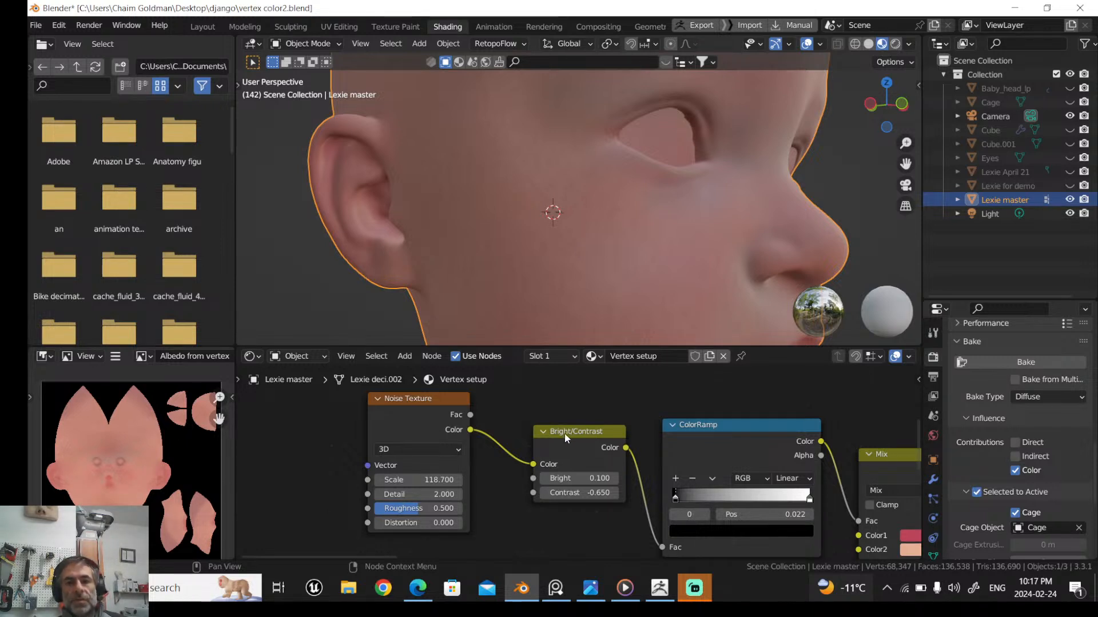
middle_drag(647, 438, 544, 460)
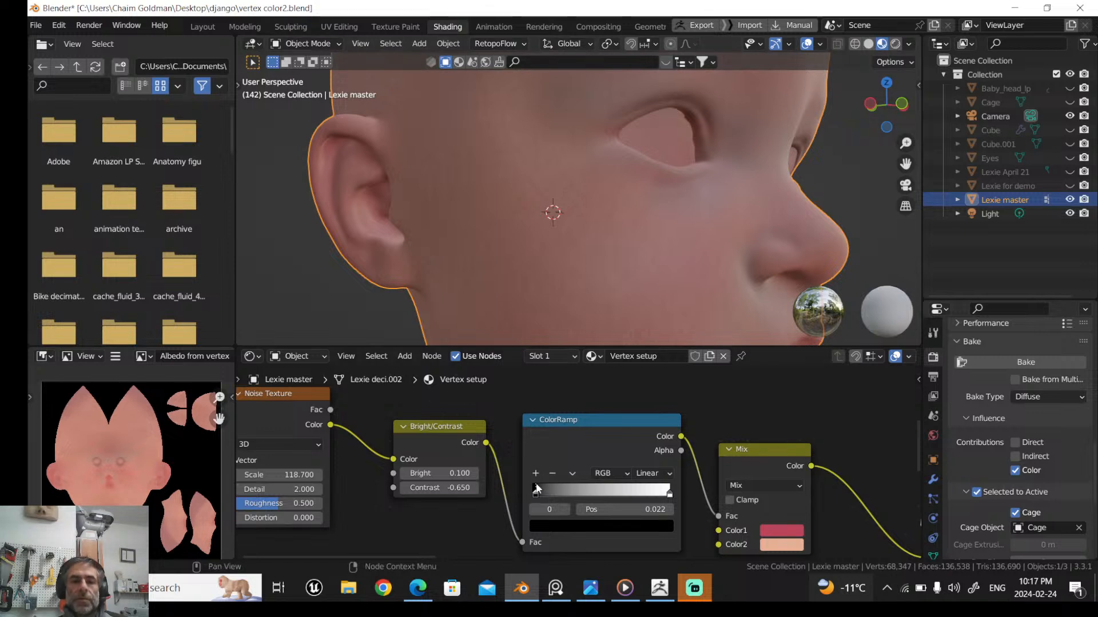
drag(537, 491, 580, 493)
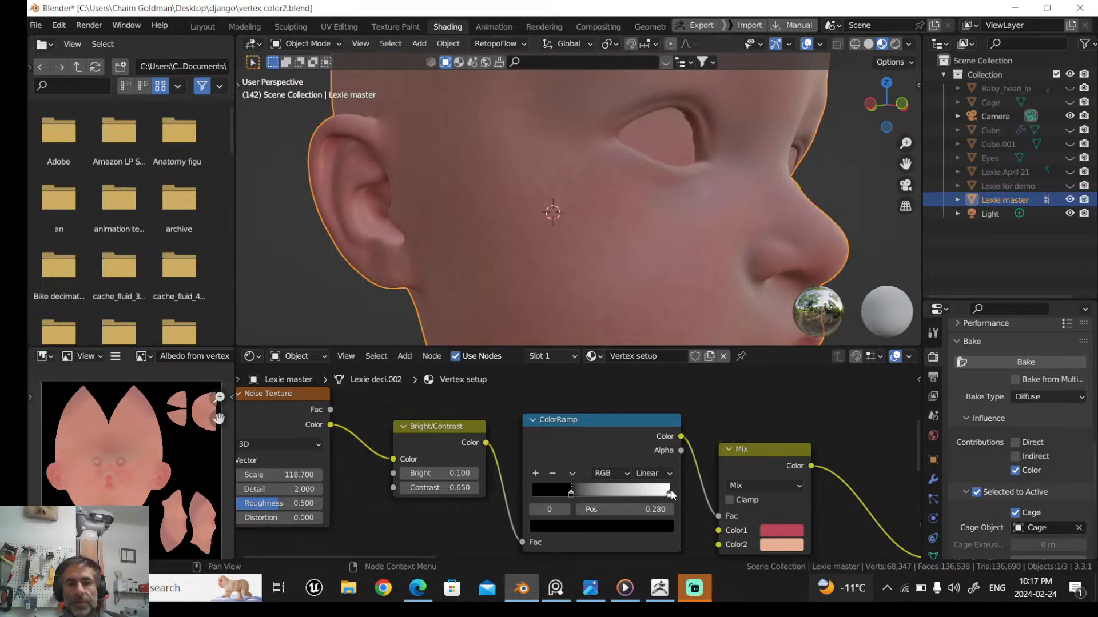
drag(670, 493, 619, 493)
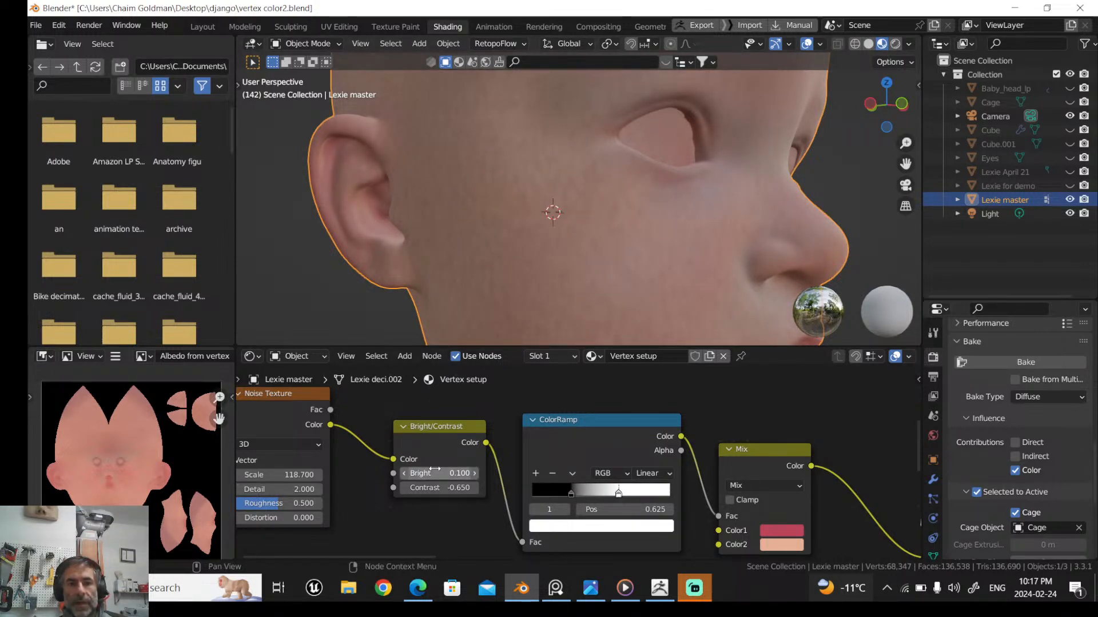
click(572, 493)
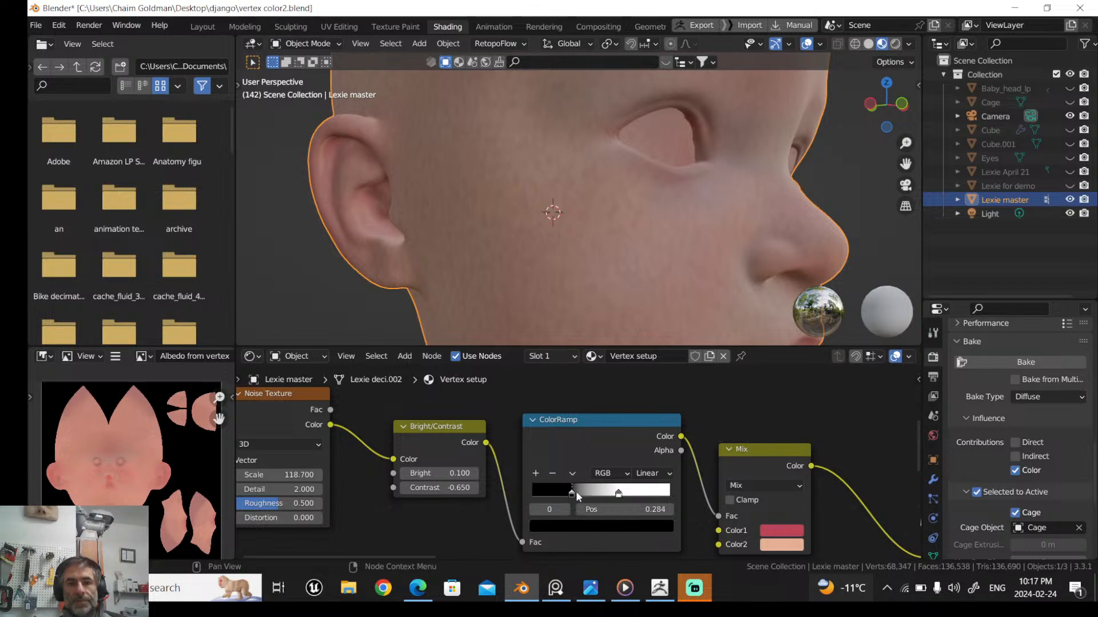
Move the ColorRamp's black stop to 0 and its white stop to 1
drag(586, 494, 499, 493)
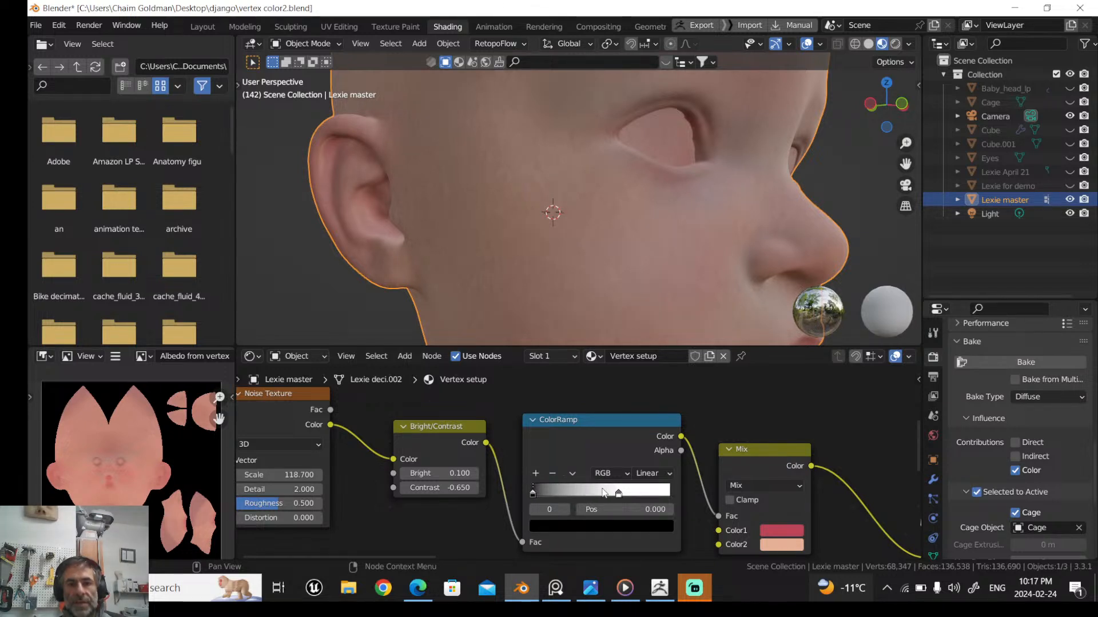
drag(619, 493, 697, 498)
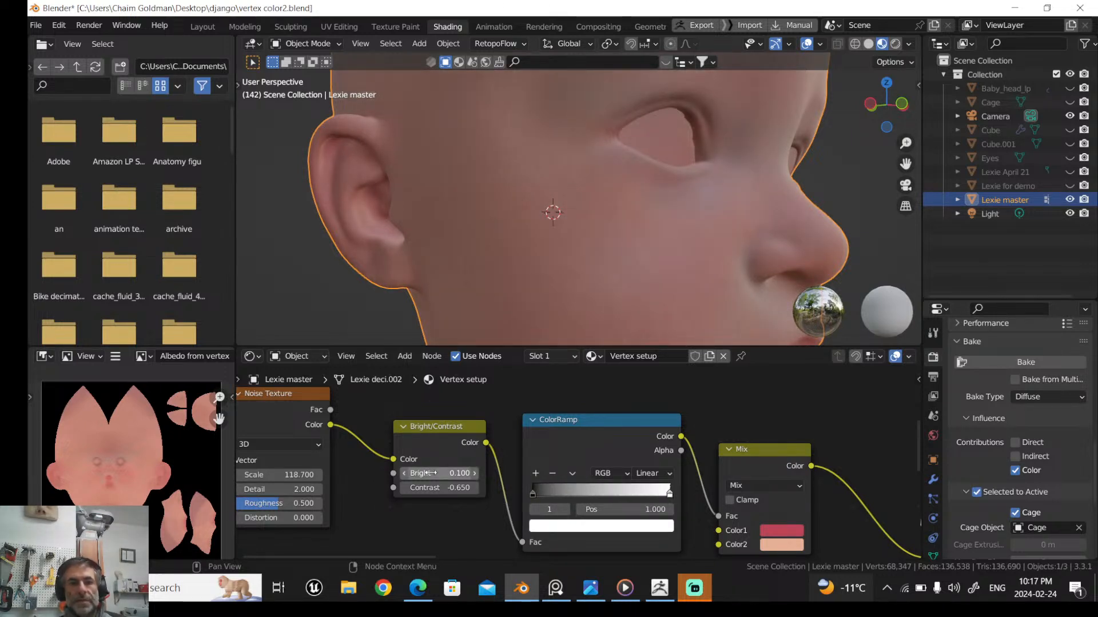
Keep the noise's Bright at 0.1 and set its Contrast to -0.55
click(405, 474)
click(473, 473)
click(403, 487)
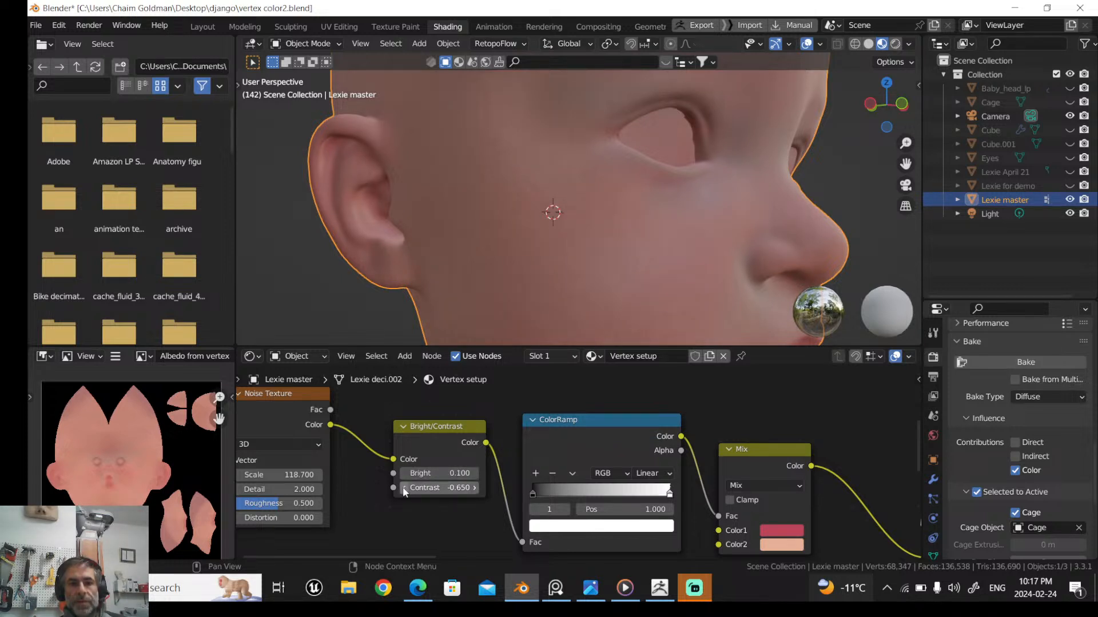
click(474, 488)
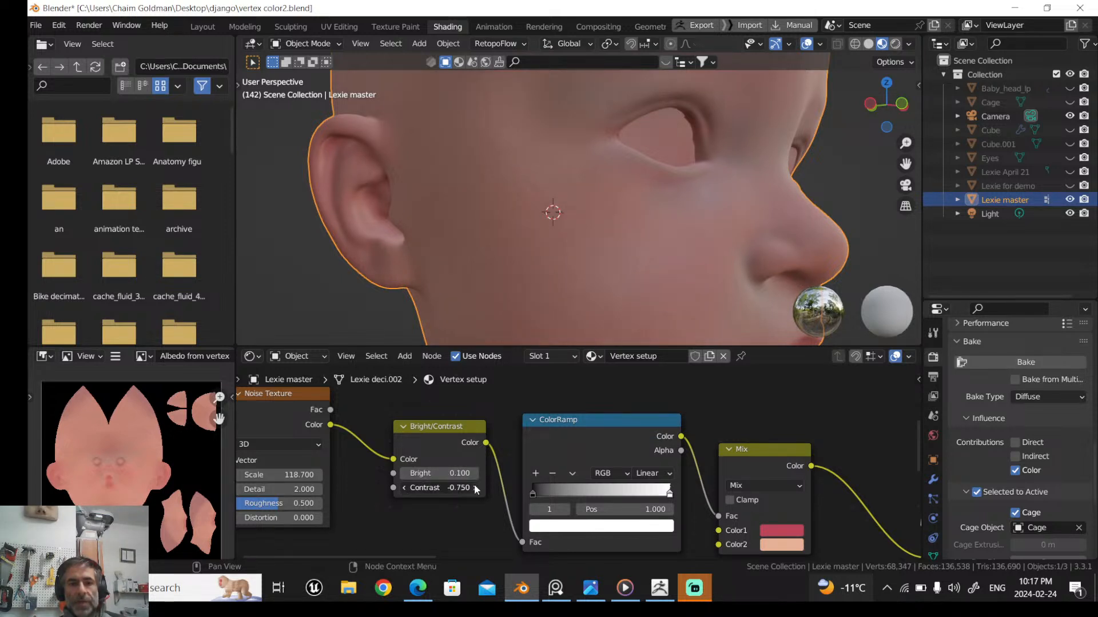
click(474, 487)
Connect the noise-driven base Mix directly to the Principled shader's base colour, bypassing the painted layers, and inspect the face
scroll(589, 400, down, 3)
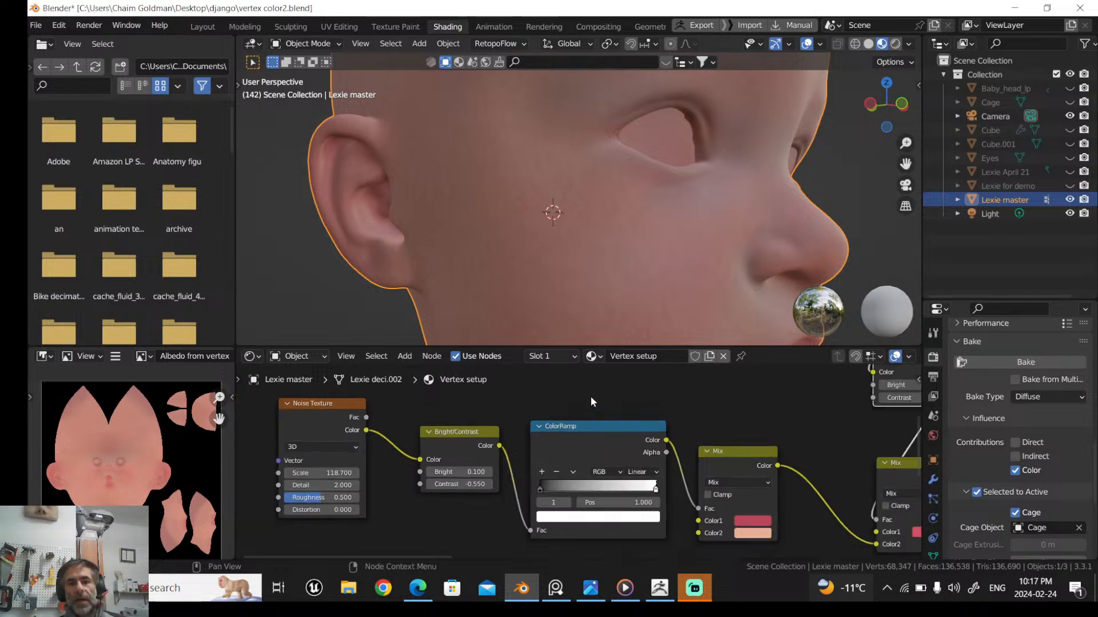
middle_drag(509, 272, 476, 278)
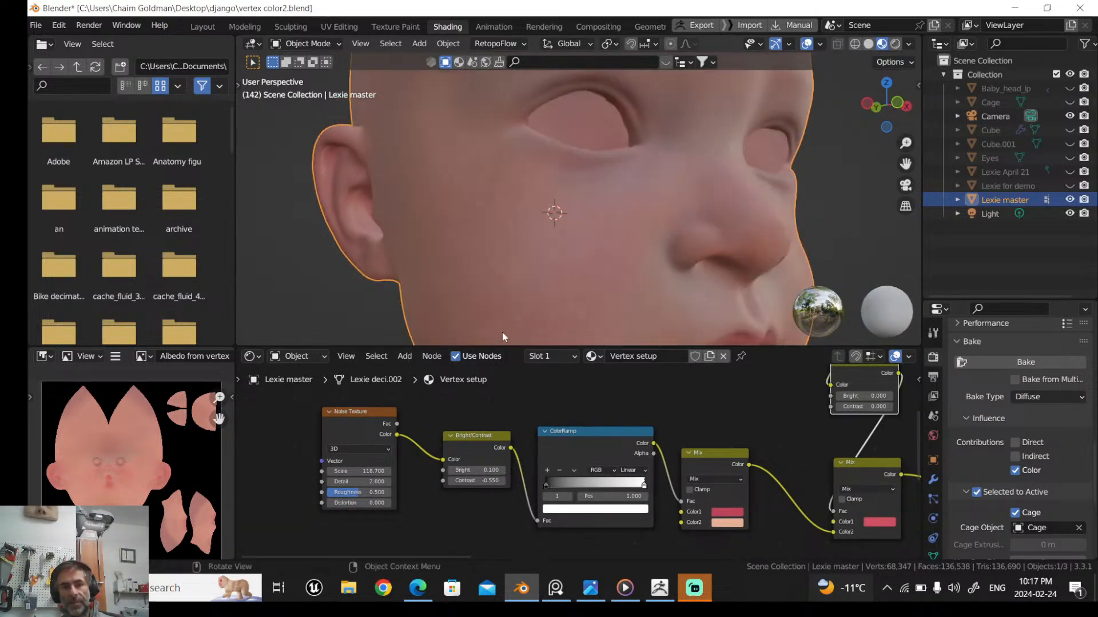
middle_drag(681, 409, 474, 399)
scroll(608, 404, down, 4)
scroll(501, 399, down, 2)
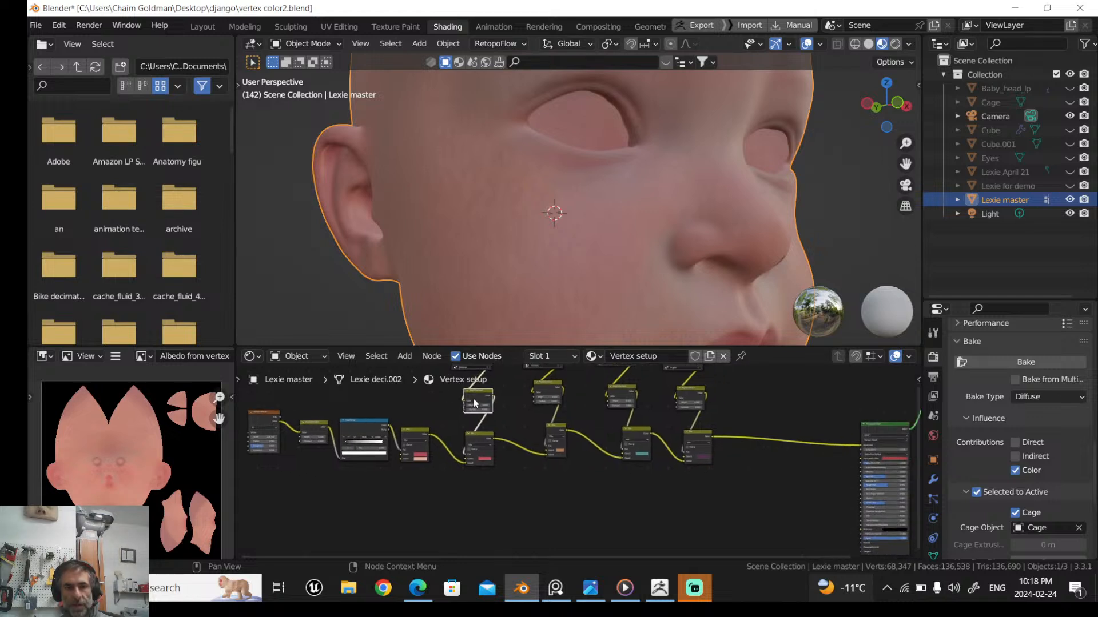
drag(402, 450, 620, 475)
drag(463, 427, 866, 411)
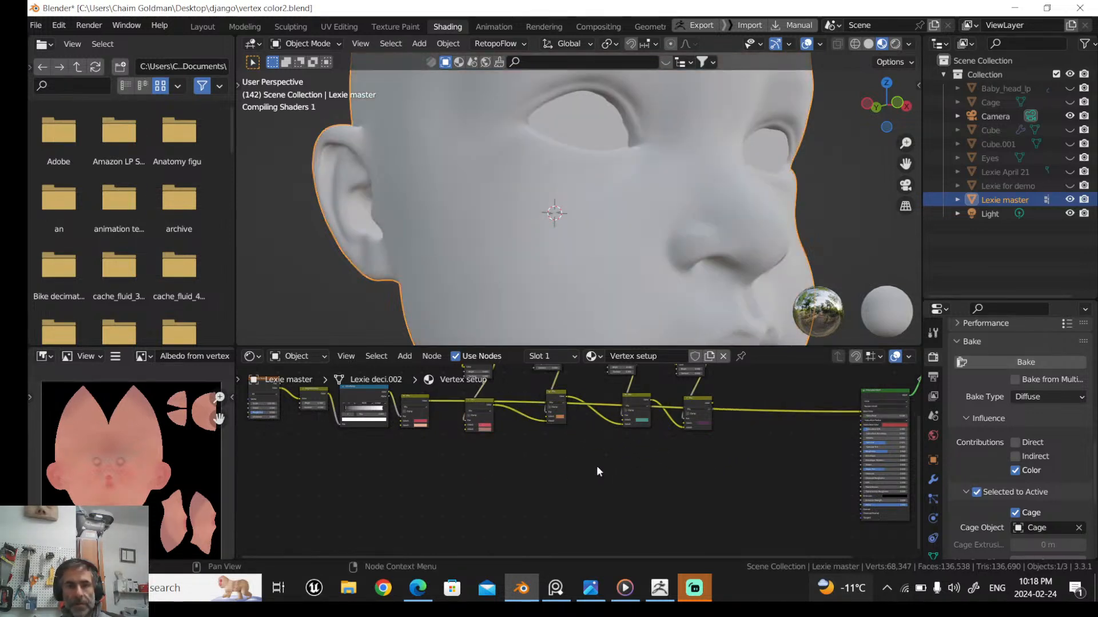
middle_drag(588, 472, 590, 508)
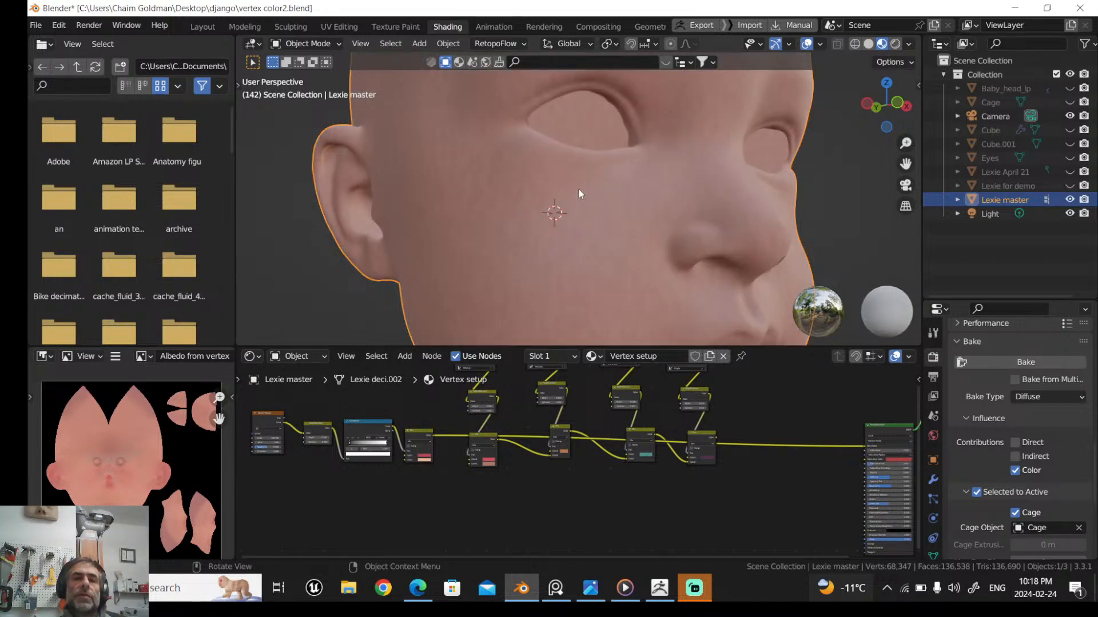
scroll(578, 187, down, 4)
middle_drag(557, 198, 466, 210)
scroll(464, 211, up, 3)
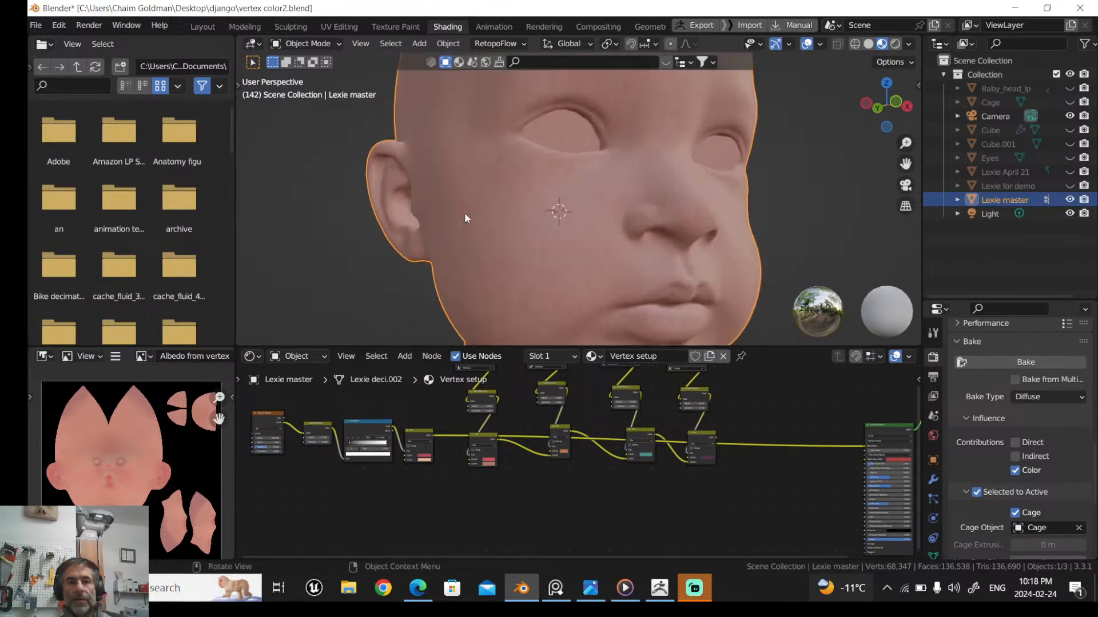
scroll(435, 383, up, 2)
Try lowering the Bright of the Noise Texture's Bright/Contrast node to -0.1
middle_drag(435, 383, 468, 491)
middle_drag(360, 411, 523, 426)
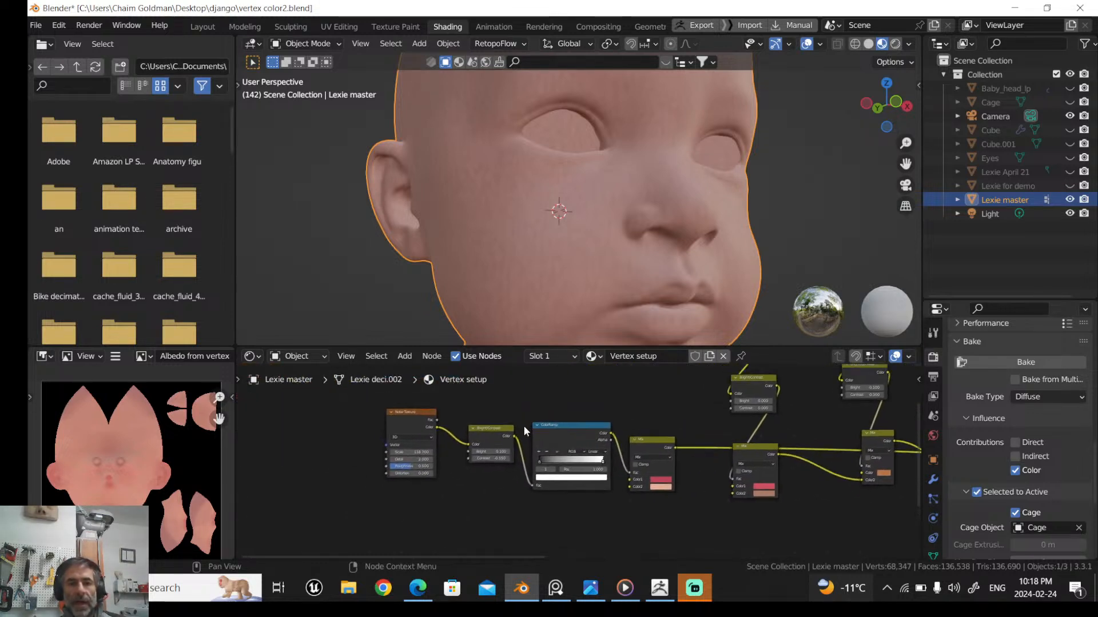
scroll(523, 425, up, 5)
click(475, 444)
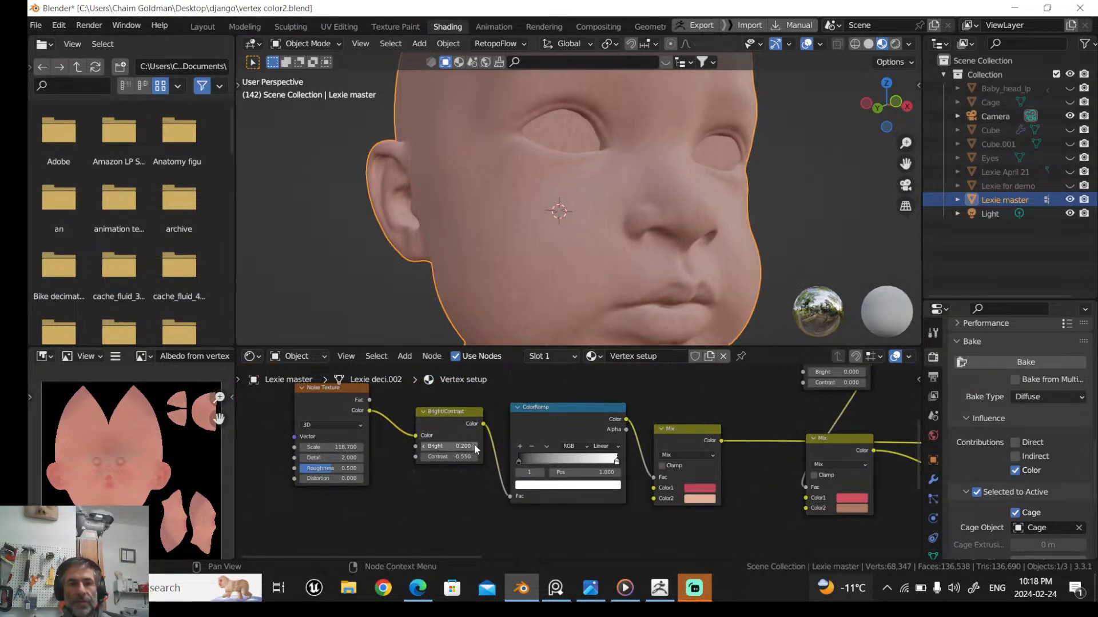
click(420, 444)
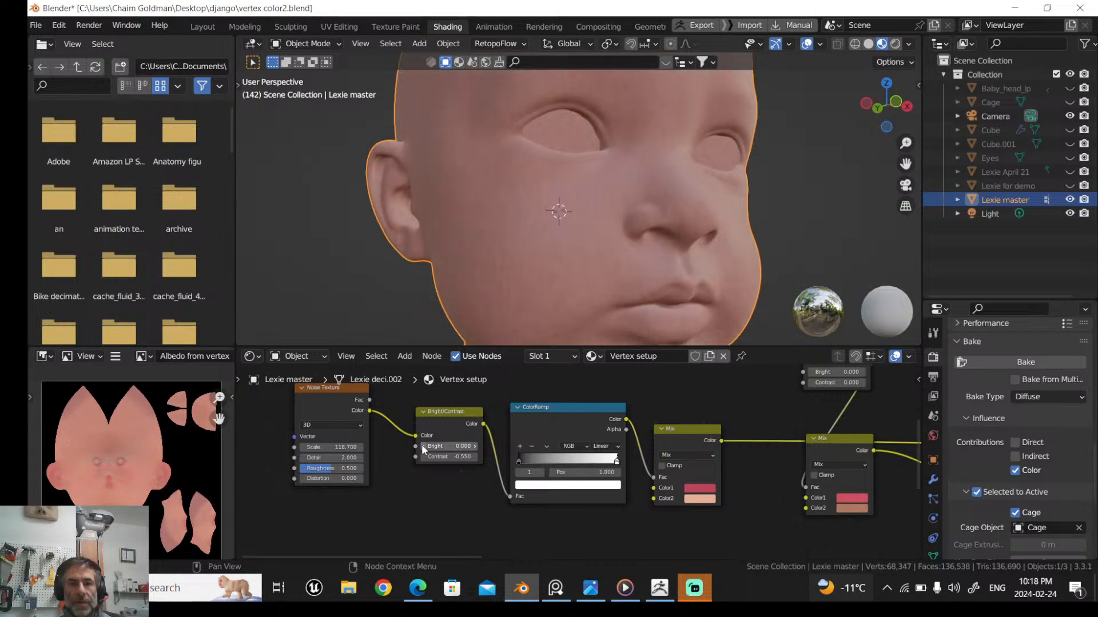
click(421, 444)
click(421, 444)
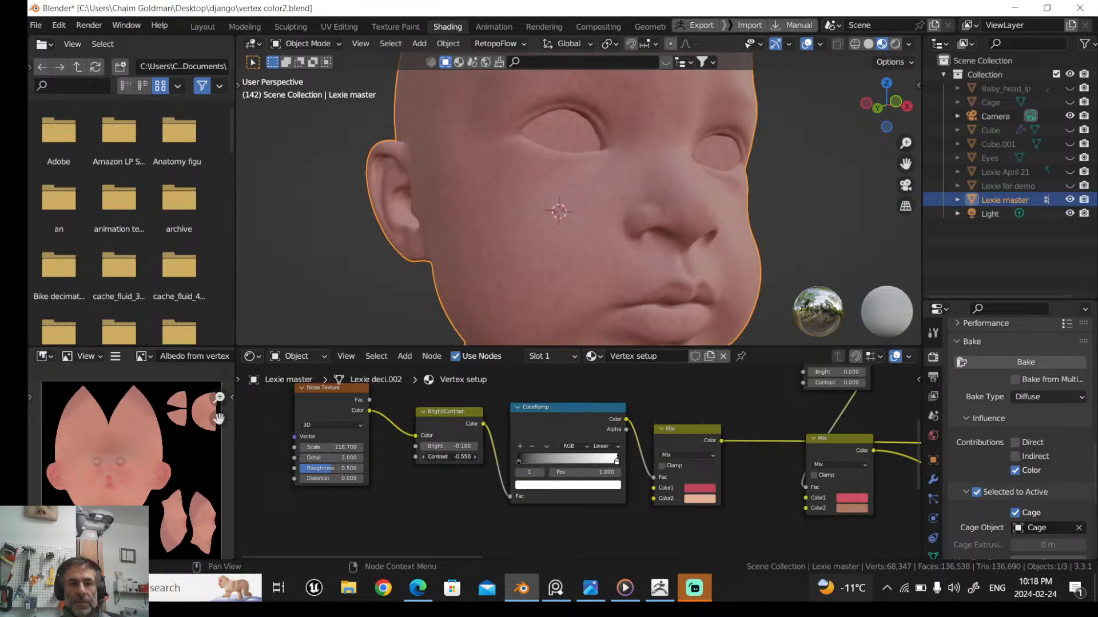
Try raising the noise's Contrast to -0.25 with the painted layers bypassed
click(423, 457)
click(472, 457)
click(472, 456)
click(472, 456)
click(473, 456)
click(473, 456)
click(472, 457)
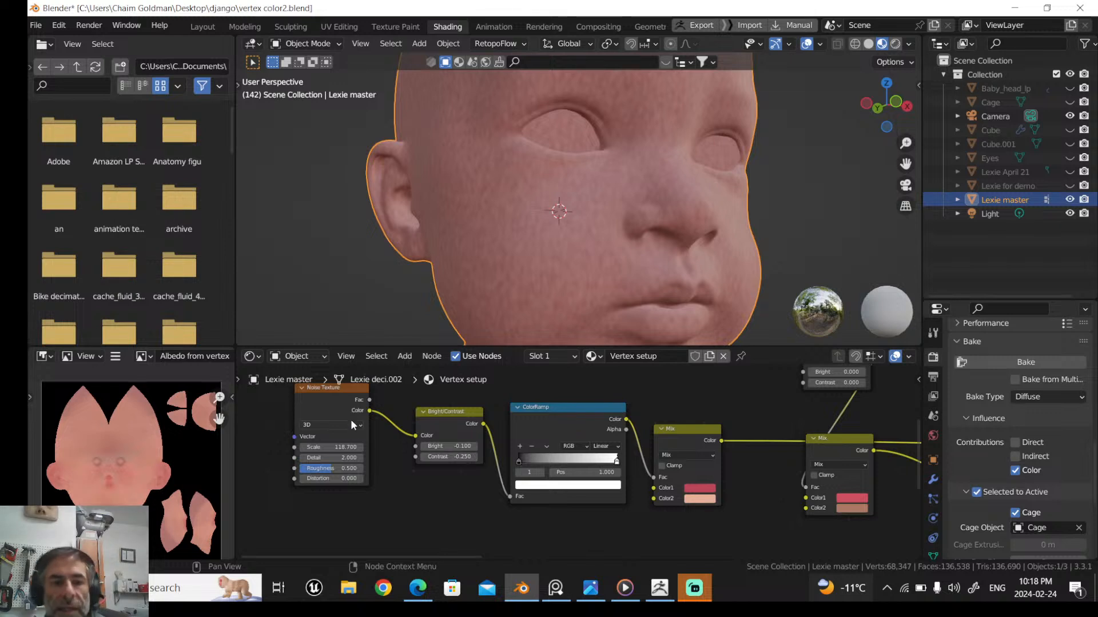
Try reducing the noise's Contrast to -0.75 to soften the mottling
click(425, 456)
click(425, 457)
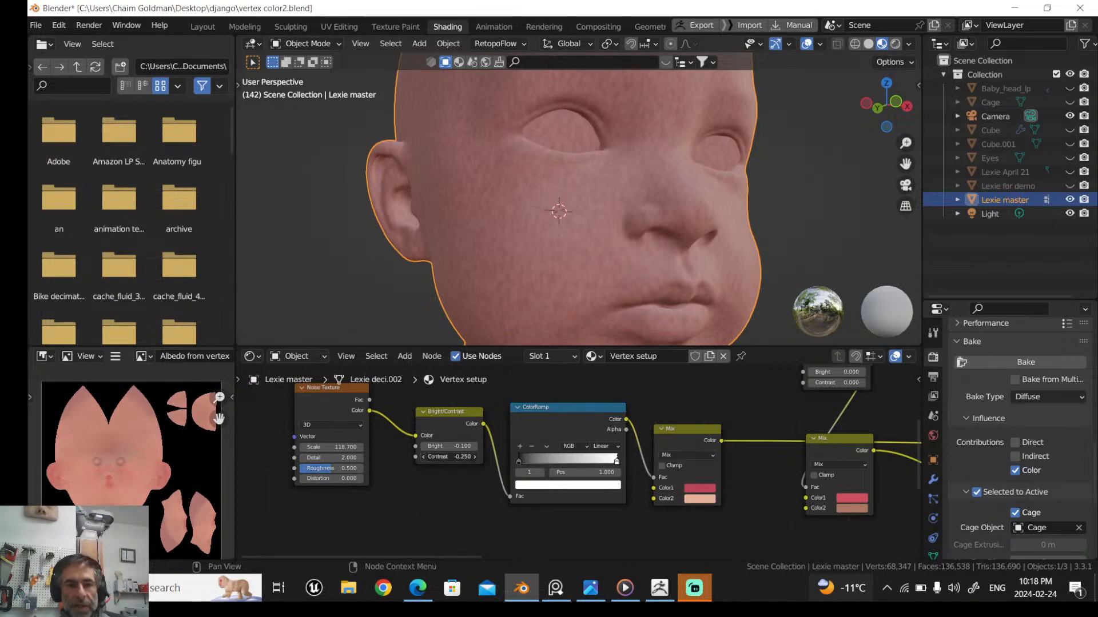
click(424, 456)
click(425, 457)
click(425, 457)
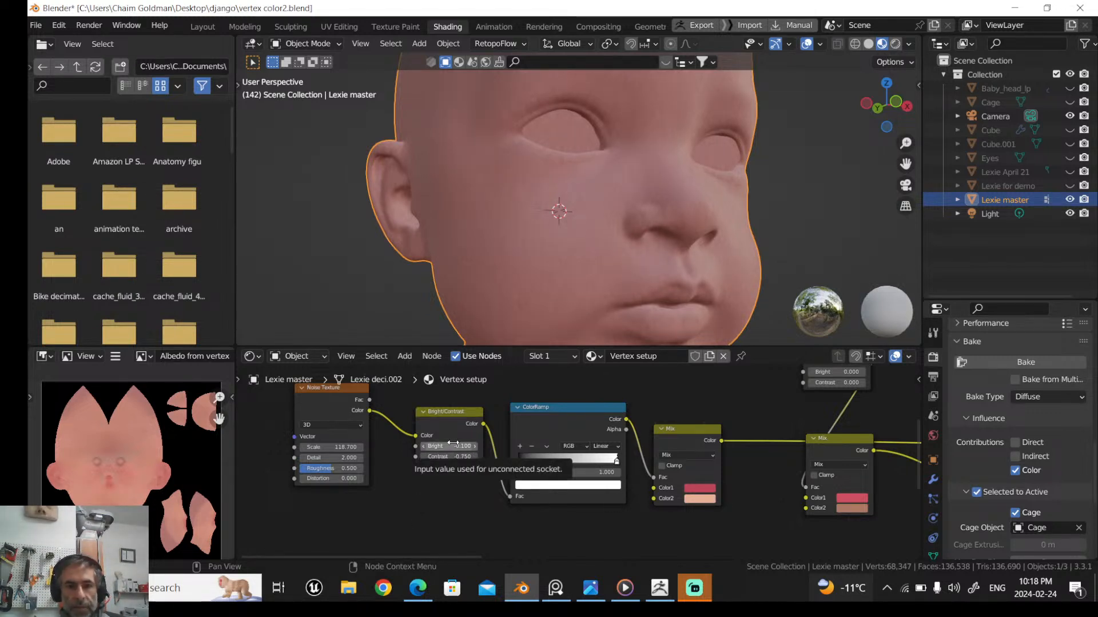
Set the noise Bright/Contrast node's Bright to 0 and fine-tune its Contrast near -0.45
click(474, 447)
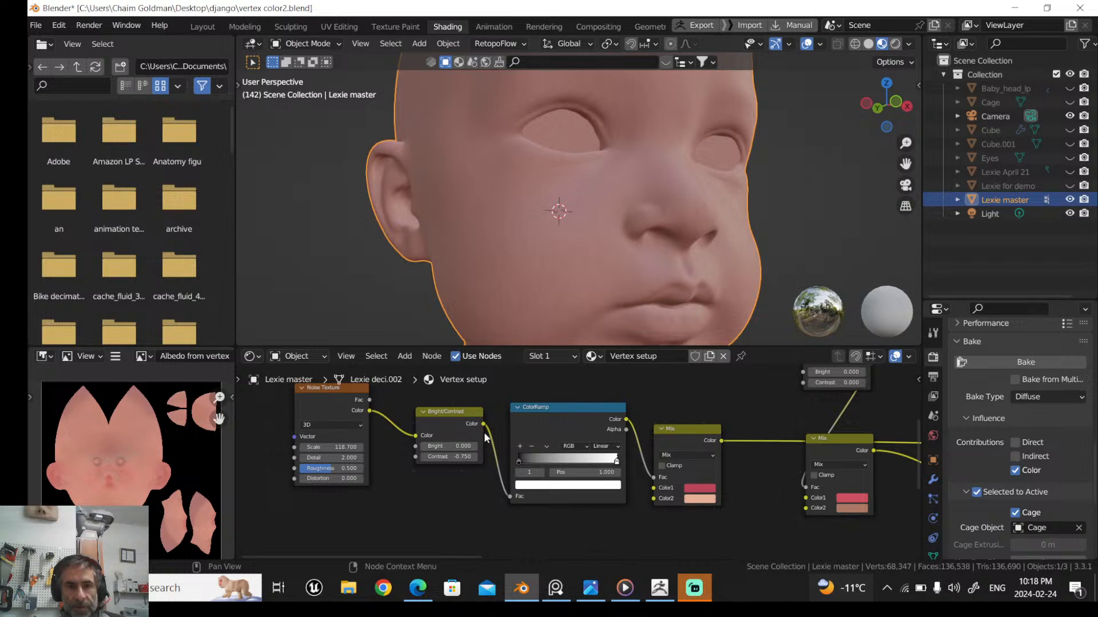
click(426, 456)
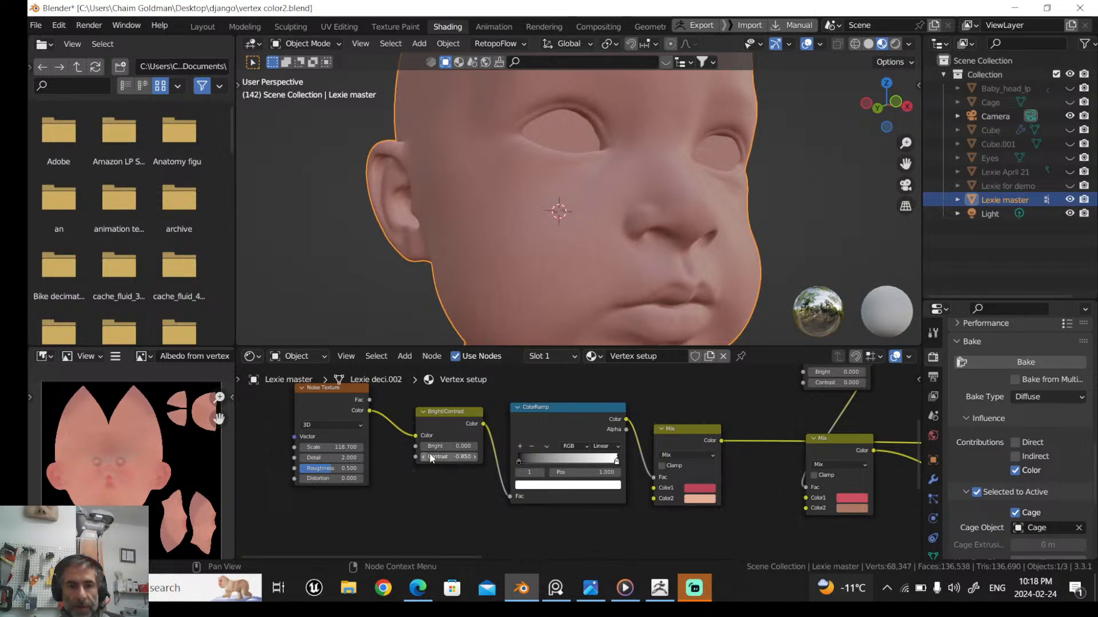
click(475, 457)
click(475, 457)
click(475, 457)
click(475, 457)
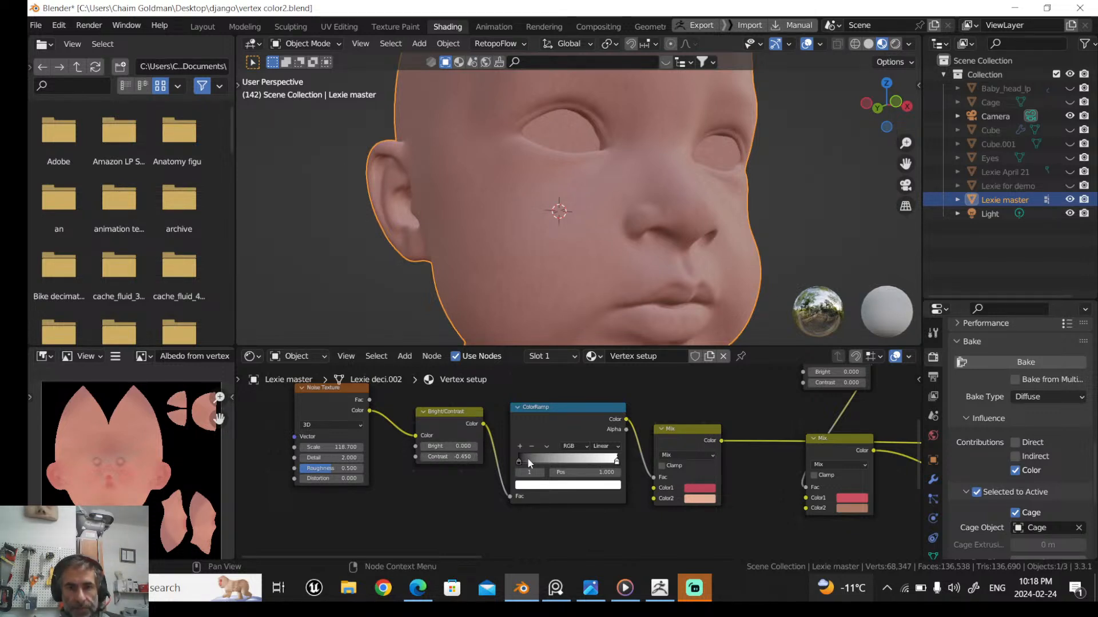
click(425, 457)
Detach the base Mix from the Principled shader and reconnect its colour to Color2 of the first layer's Mix node
middle_drag(694, 390, 437, 399)
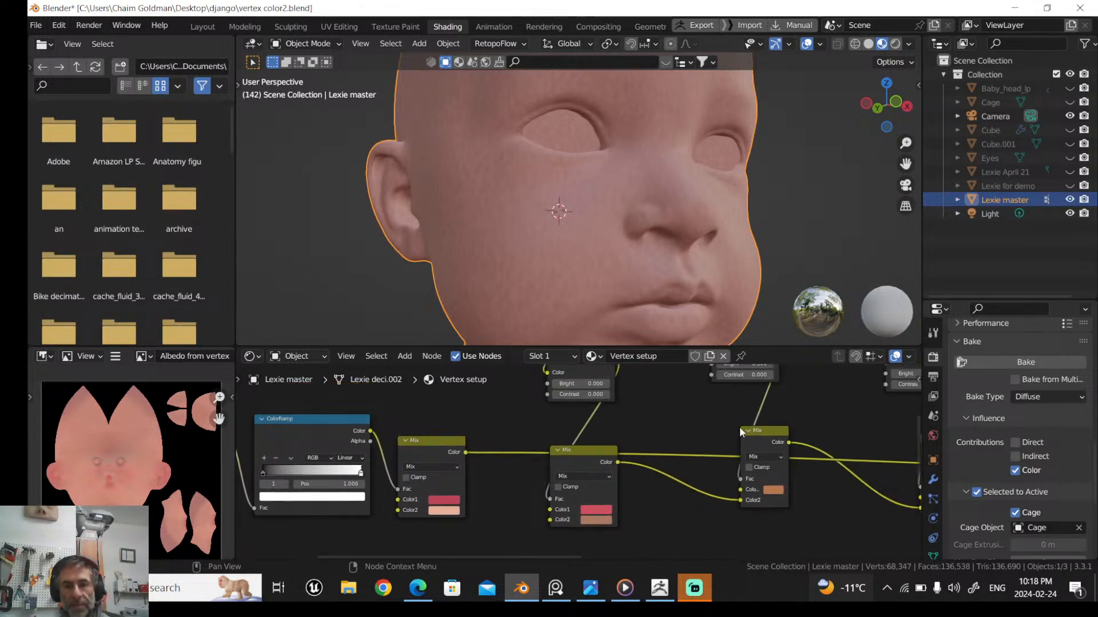
middle_drag(695, 419, 515, 400)
middle_drag(666, 426, 553, 424)
scroll(606, 440, down, 4)
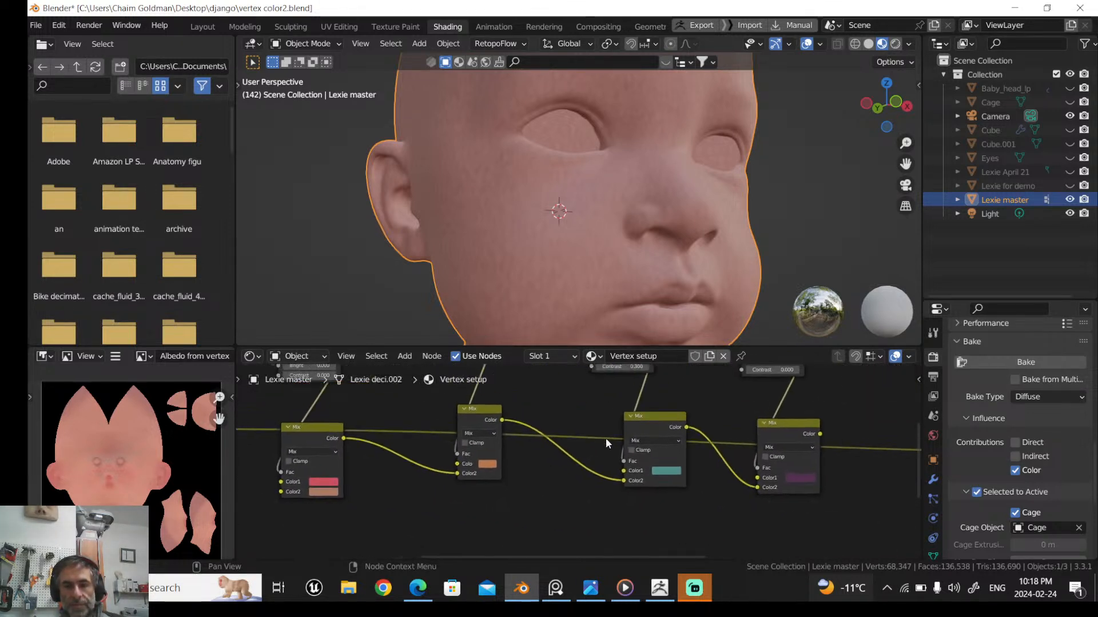
scroll(822, 453, down, 3)
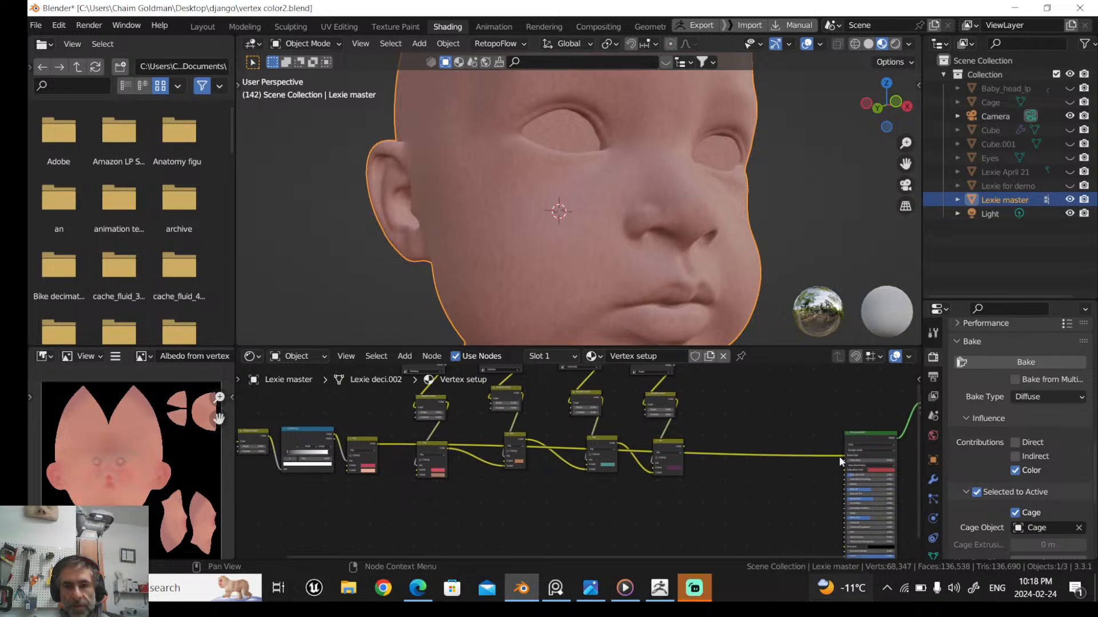
drag(845, 452, 338, 491)
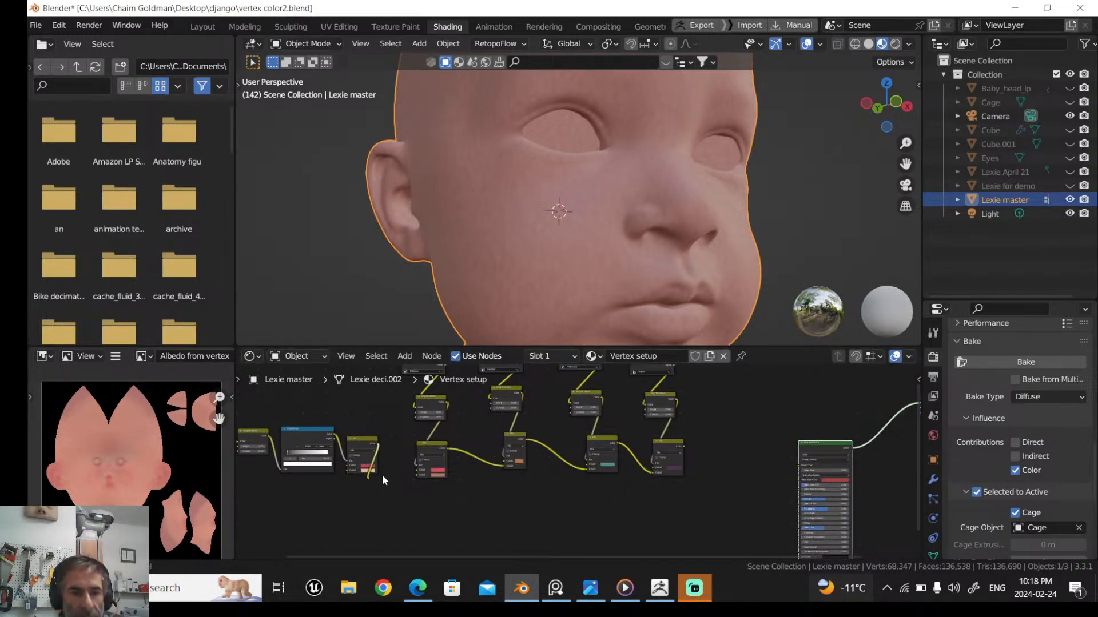
drag(417, 475, 416, 475)
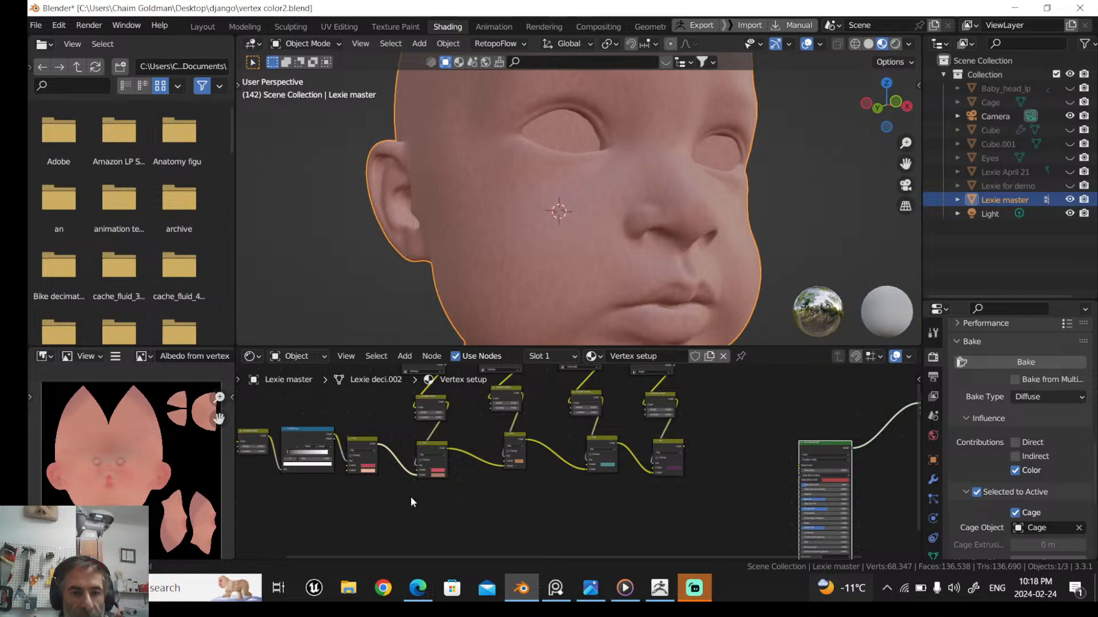
Connect the last layer's Mix colour output to the Principled shader's Base Color
middle_drag(407, 495, 267, 475)
drag(518, 415, 655, 438)
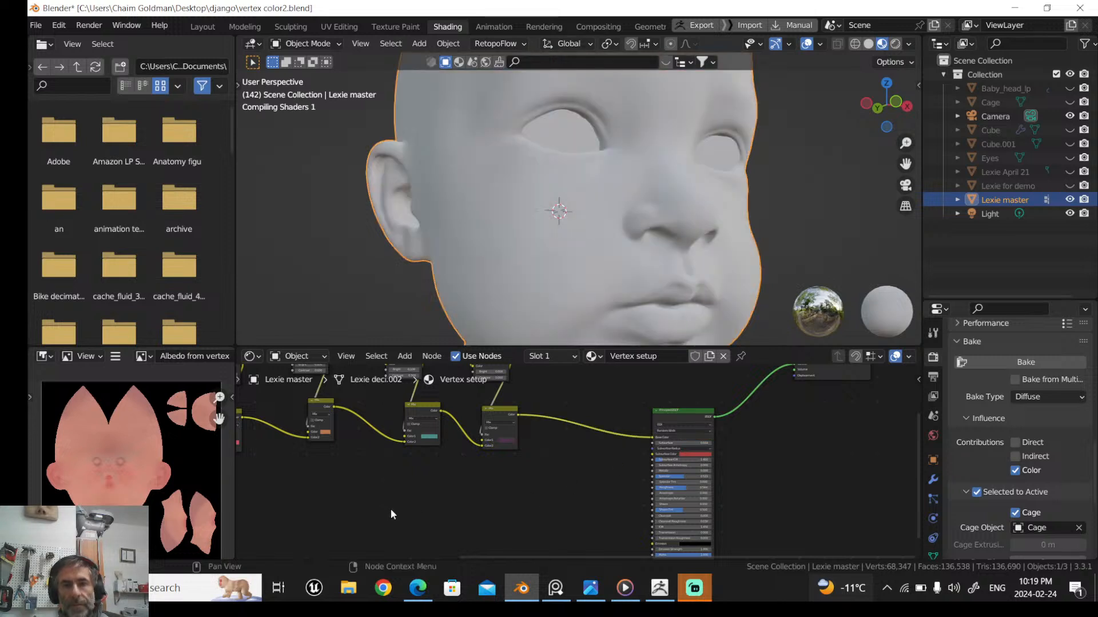
Brighten the base Mix node's Color2 skin tone to a value of about 0.84
middle_drag(217, 492, 492, 485)
scroll(492, 487, up, 1)
middle_drag(553, 513, 774, 558)
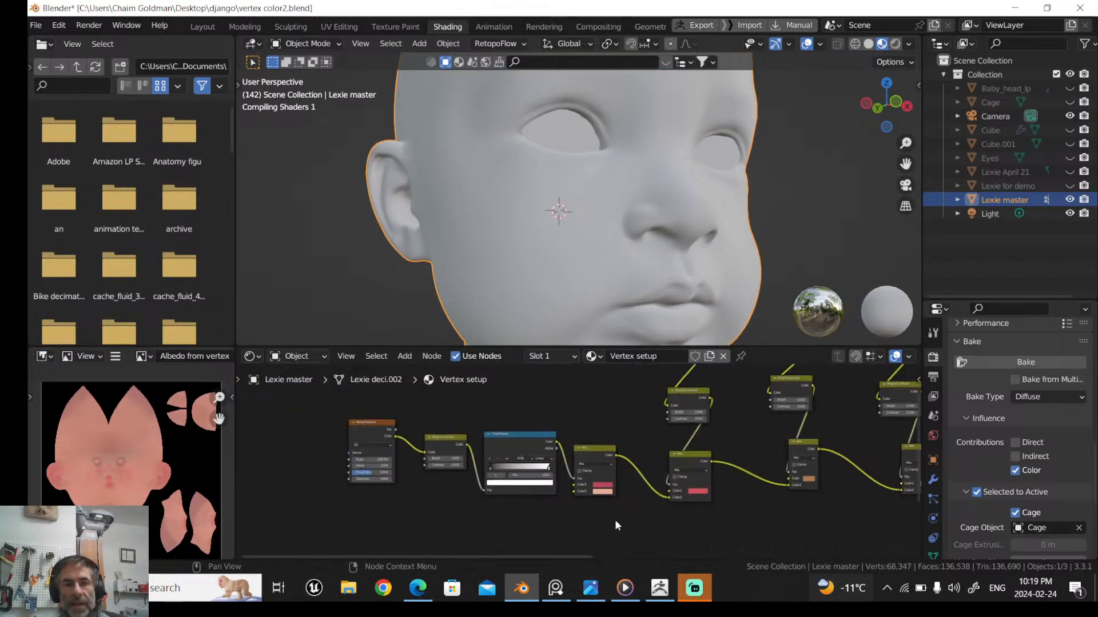
scroll(485, 403, up, 2)
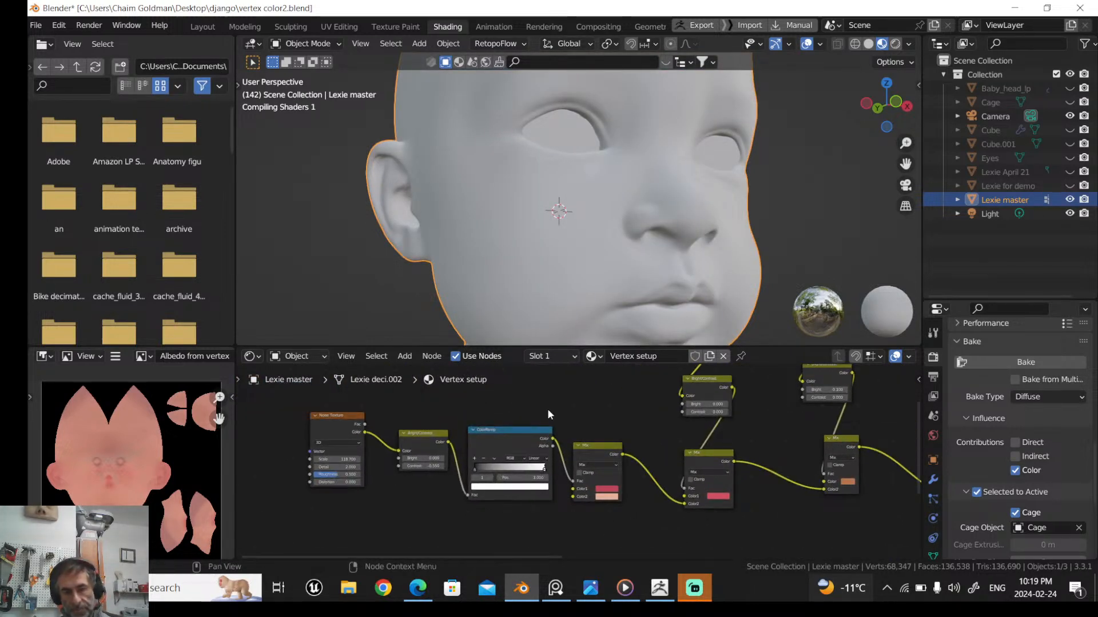
middle_drag(539, 402, 454, 390)
scroll(498, 486, up, 1)
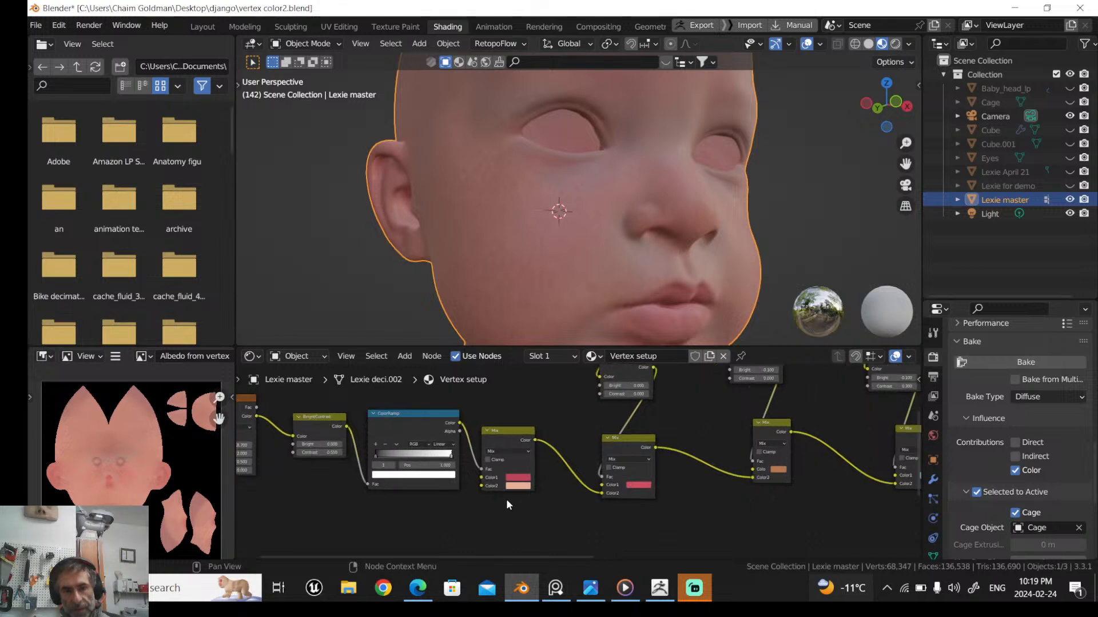
scroll(500, 517, up, 2)
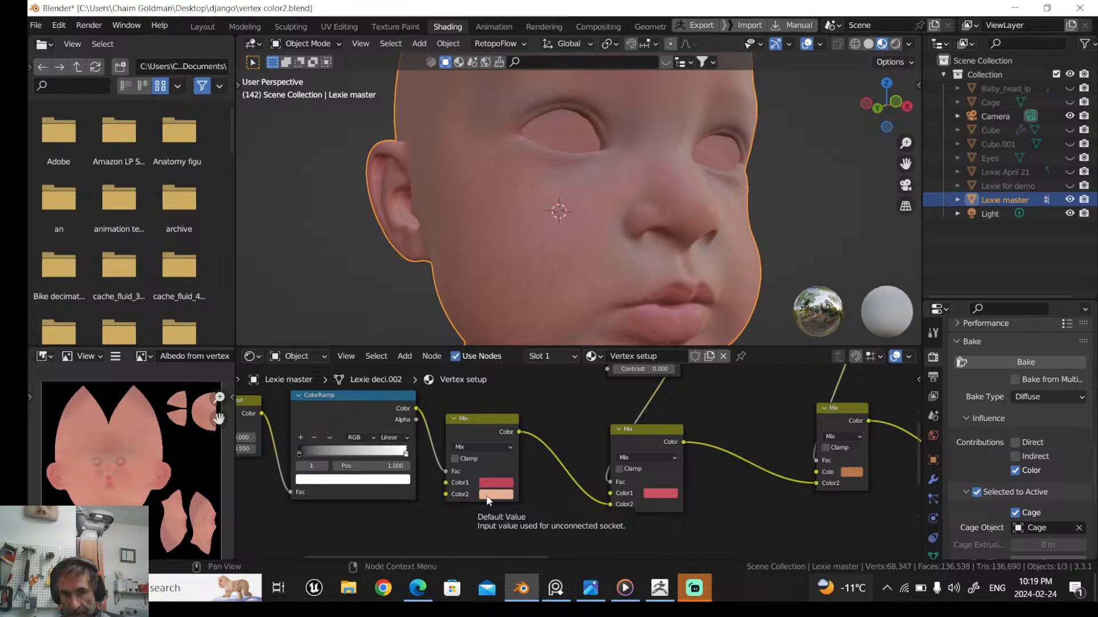
click(489, 495)
mouse_move(570, 354)
mouse_down()
mouse_move(569, 380)
mouse_move(568, 347)
mouse_up()
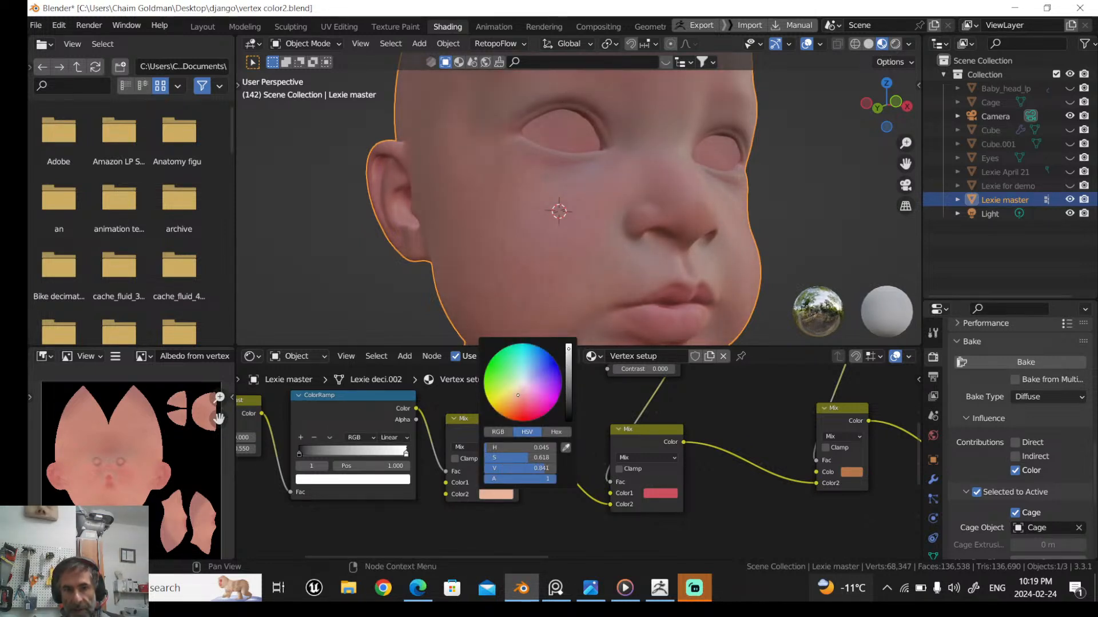
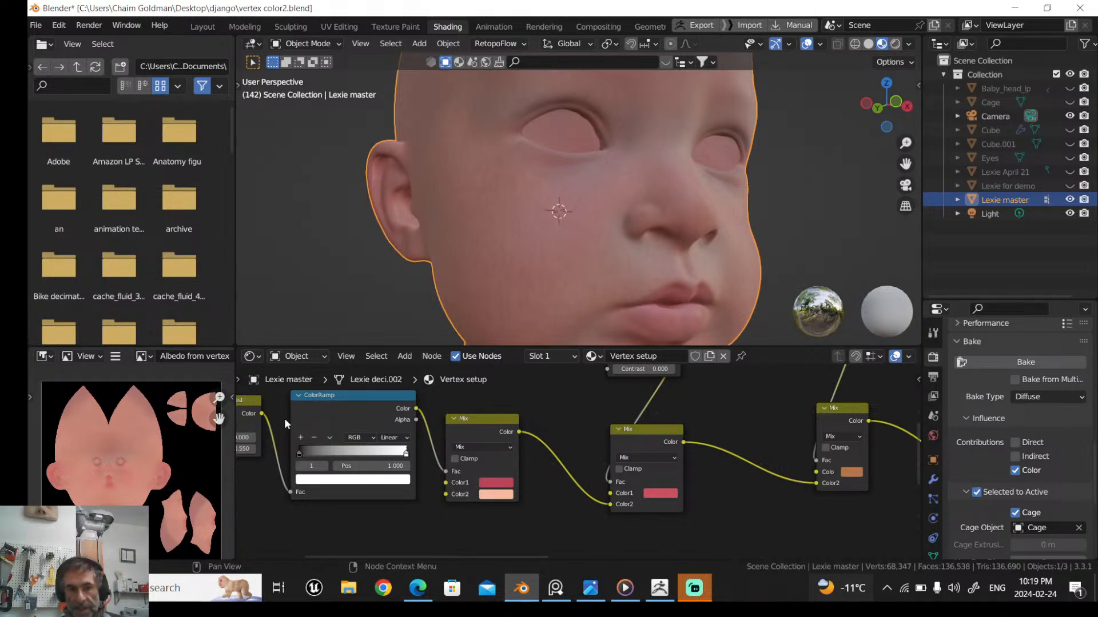
Widen the orange layer's Mix node and try a dark brown Color1 with hue 0.061, saturation 0.952 and value 0.242
middle_drag(587, 519, 421, 513)
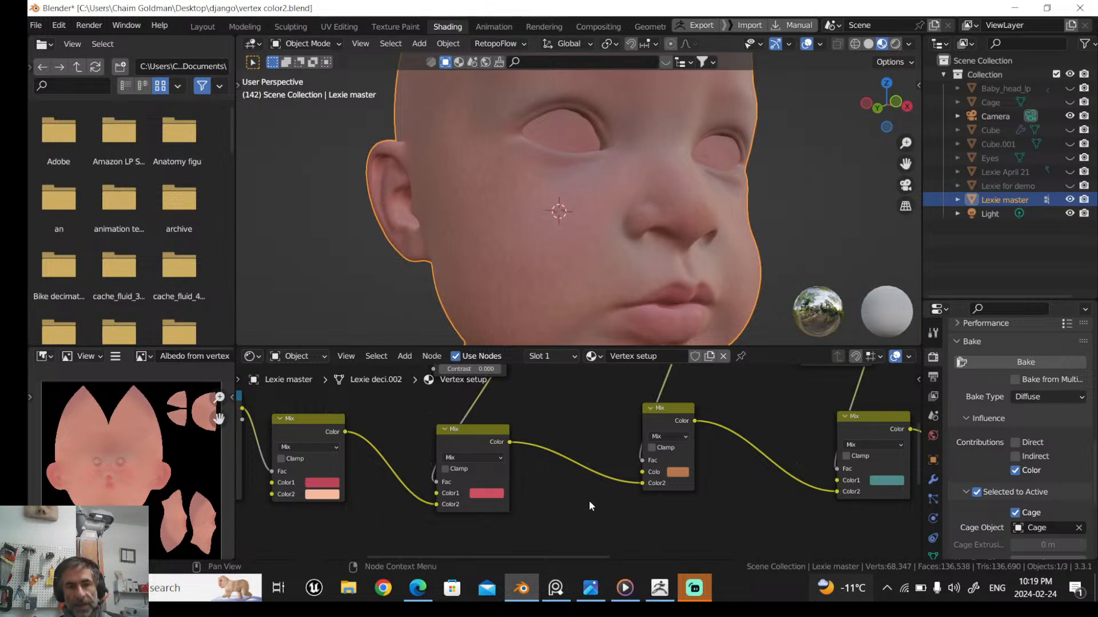
middle_drag(588, 501, 571, 535)
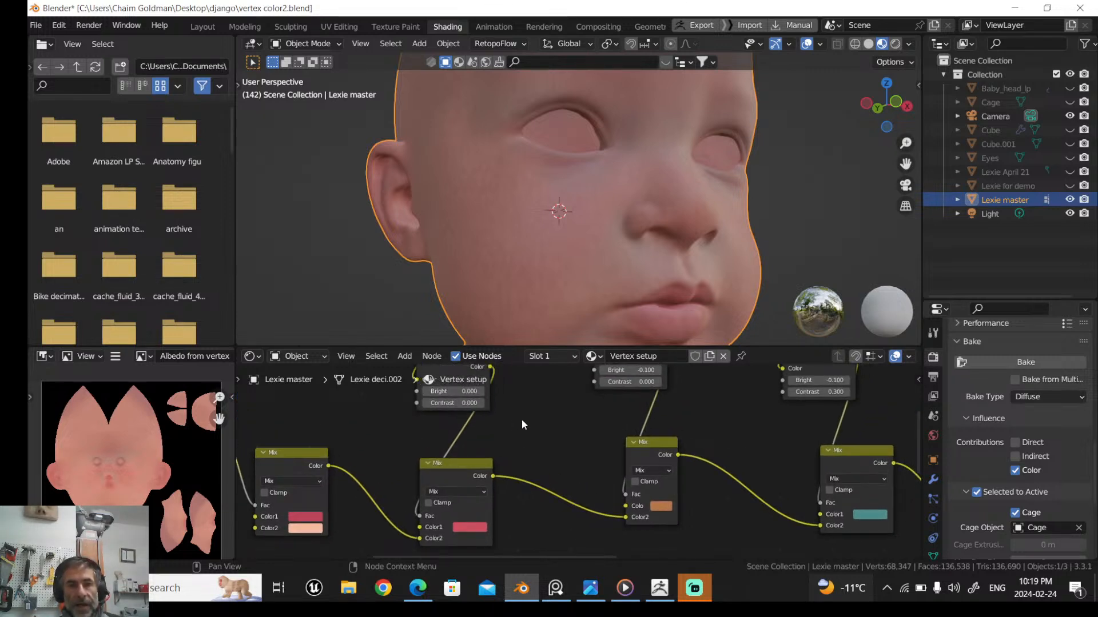
middle_drag(521, 424, 565, 451)
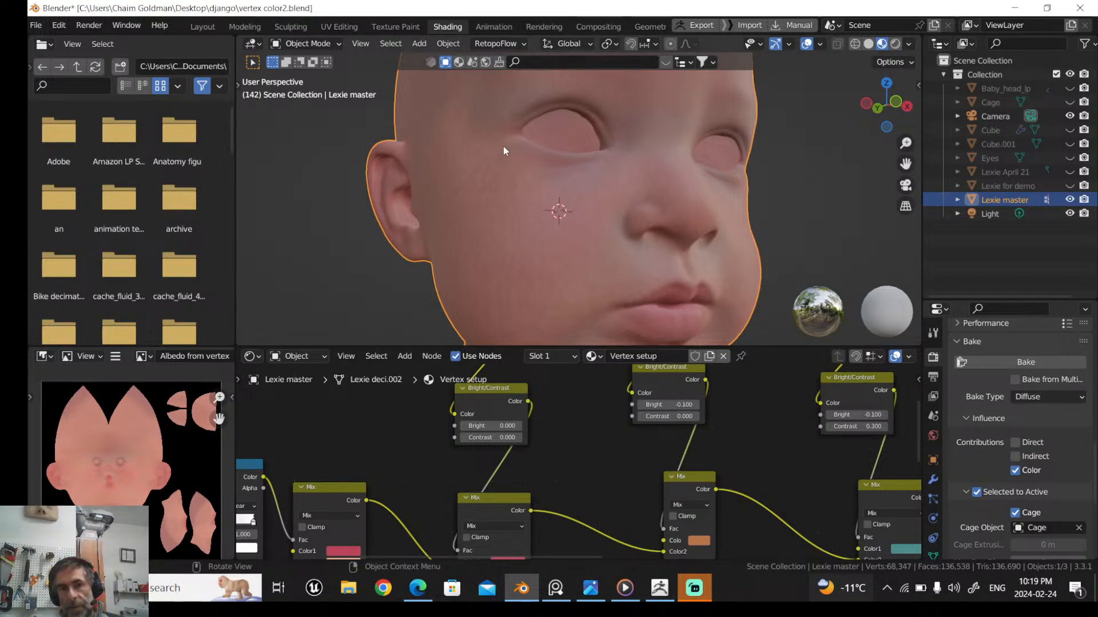
middle_drag(595, 475, 420, 453)
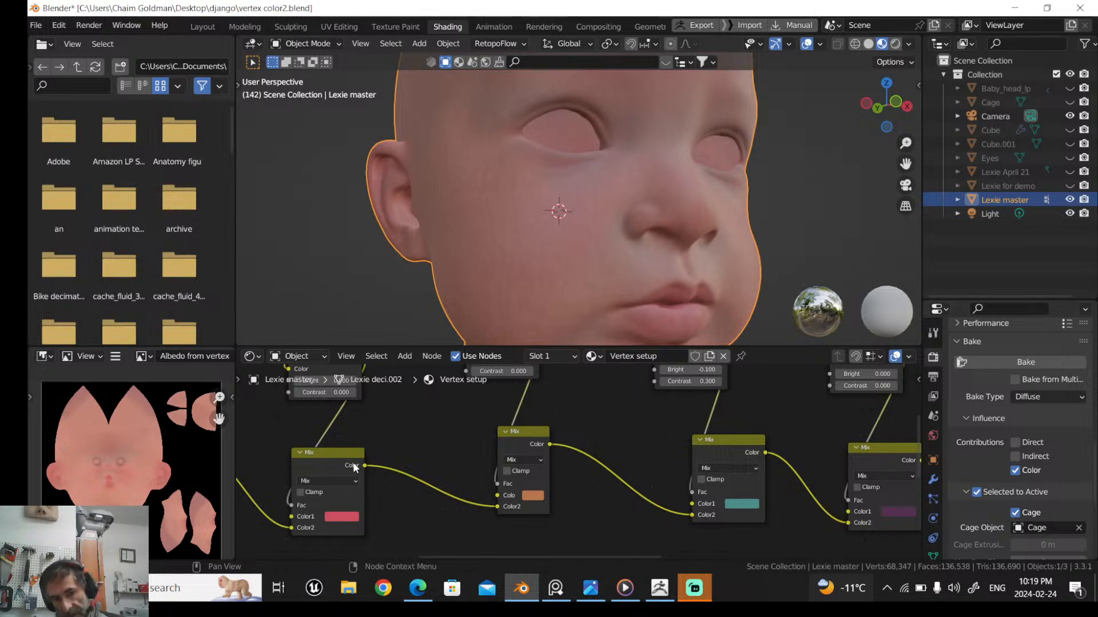
drag(549, 469, 578, 470)
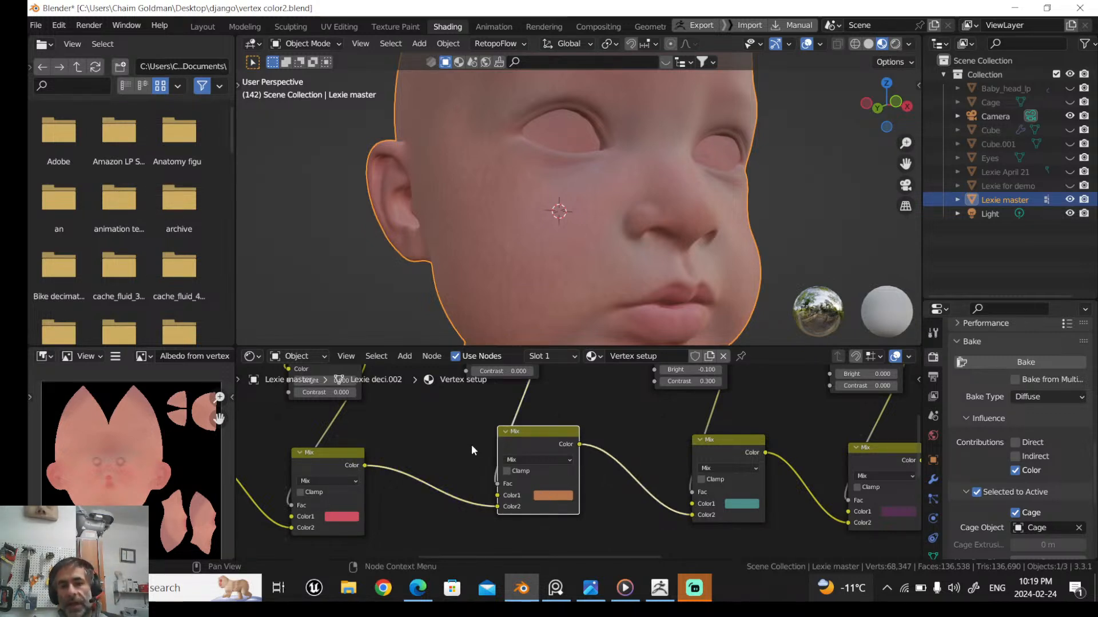
click(553, 495)
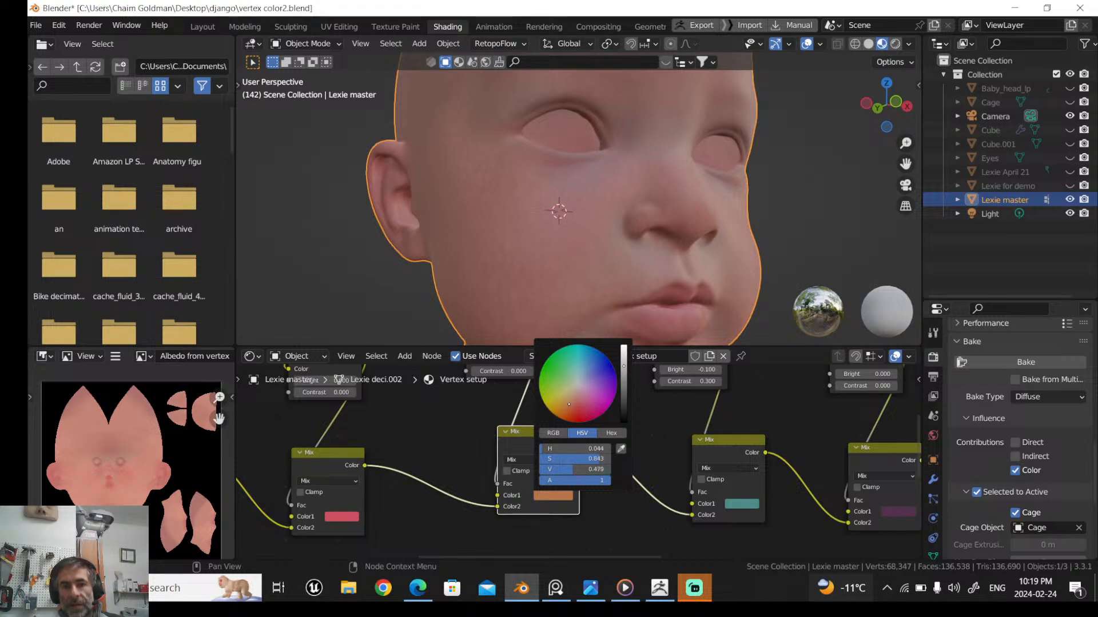
drag(624, 366, 561, 409)
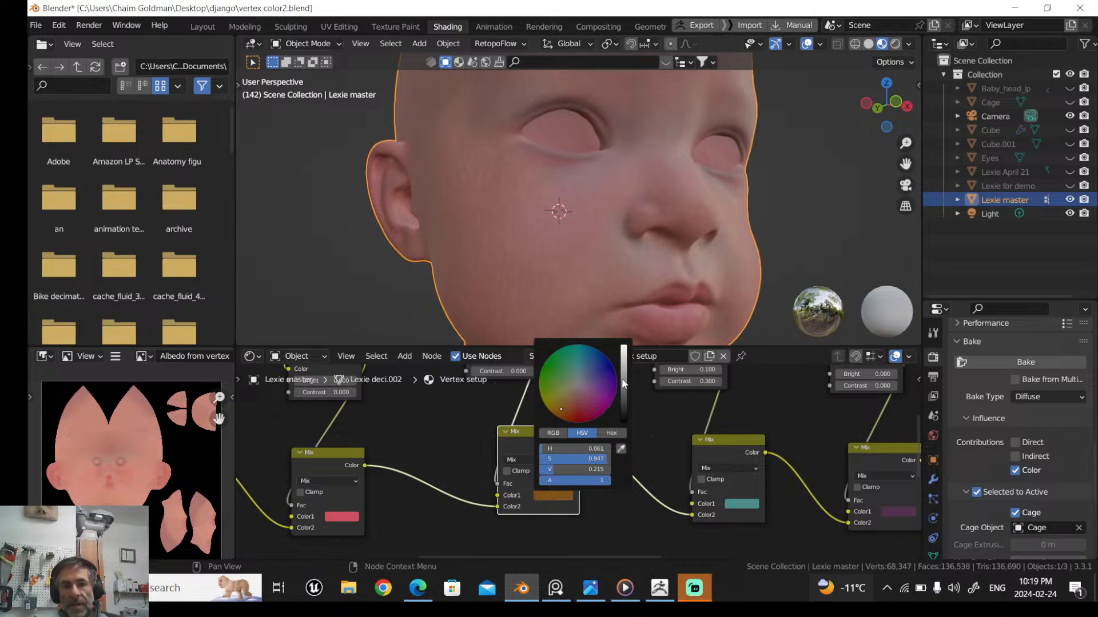
mouse_move(625, 384)
mouse_down()
mouse_move(624, 413)
mouse_move(624, 382)
mouse_up()
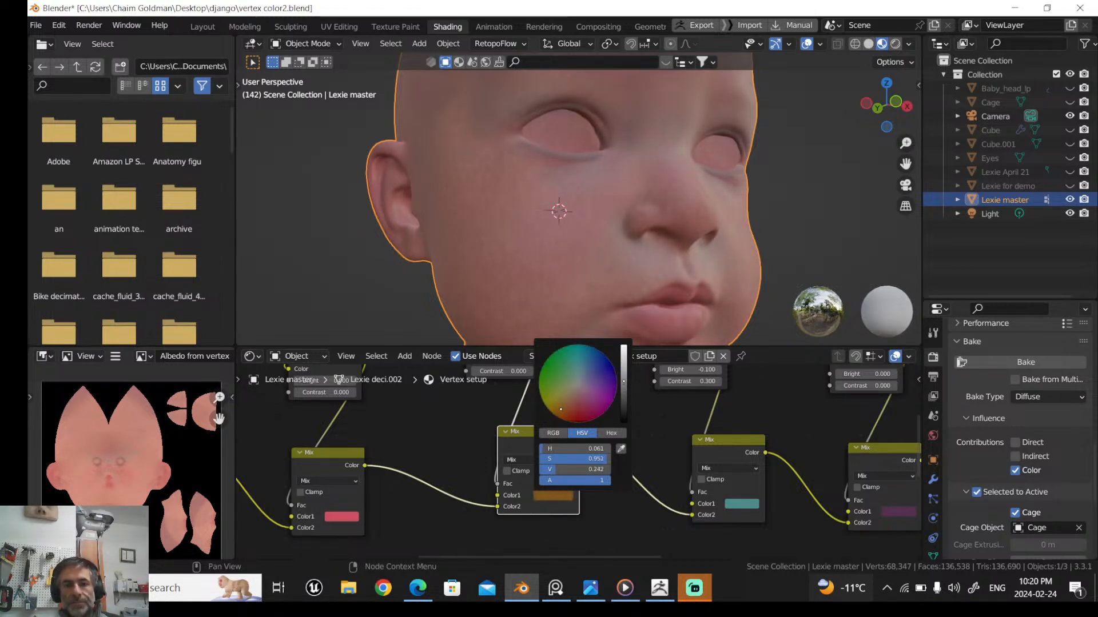
Undo the dark brown colour change and the widening of the second layer's Mix node
middle_drag(685, 473, 636, 488)
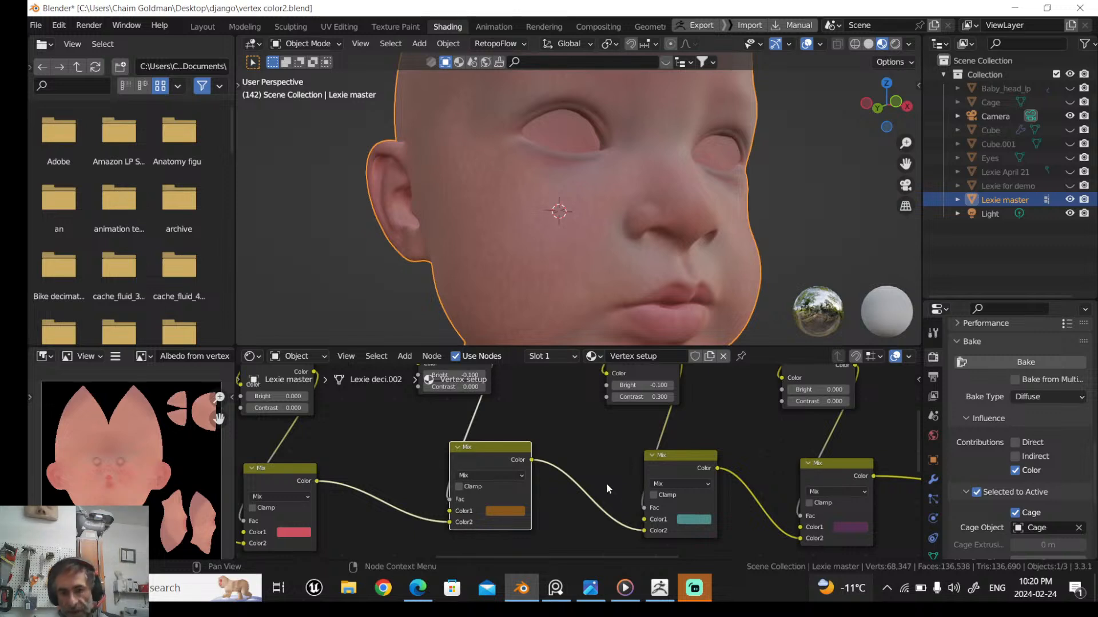
middle_drag(603, 428, 560, 460)
middle_drag(688, 498, 597, 389)
middle_drag(804, 464, 726, 480)
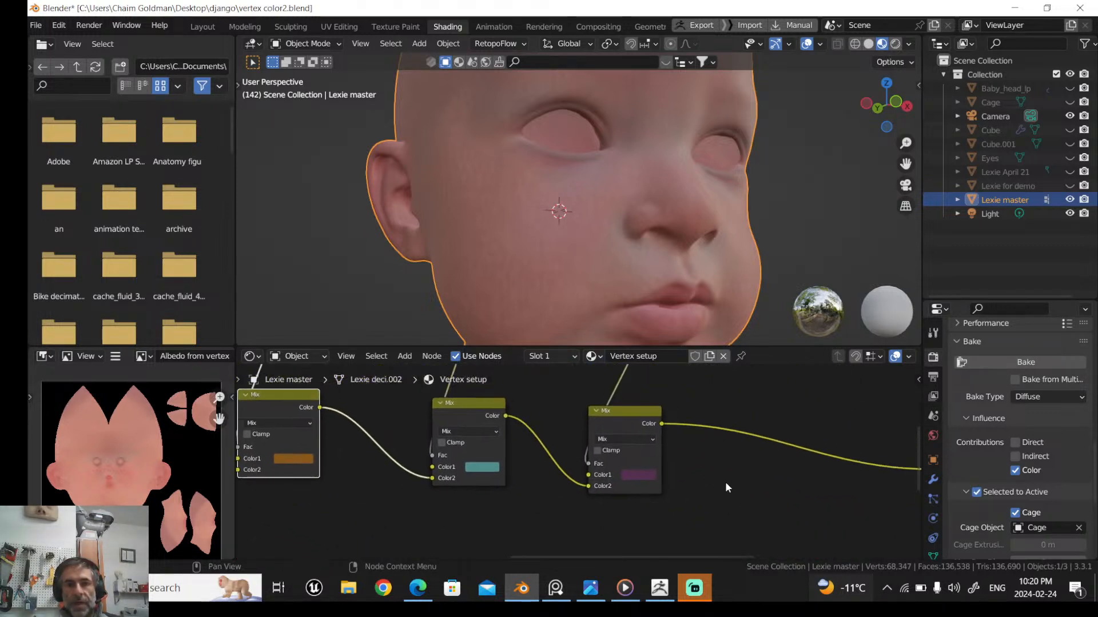
scroll(550, 221, down, 4)
middle_drag(550, 221, 528, 242)
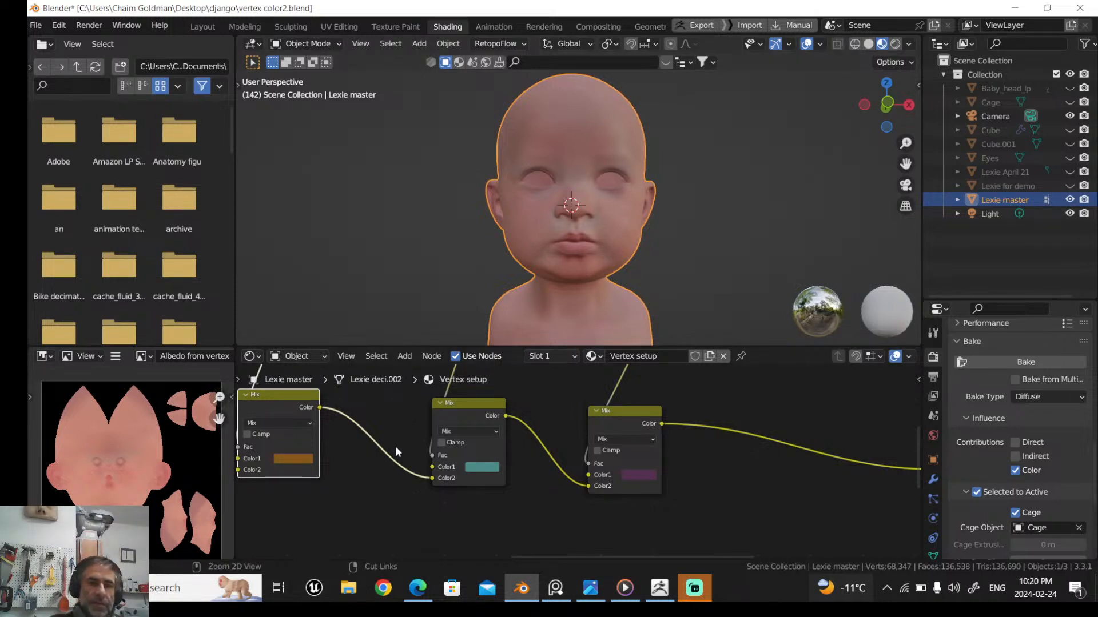
key(ctrl+z)
key(ctrl+z)
middle_drag(396, 446, 408, 453)
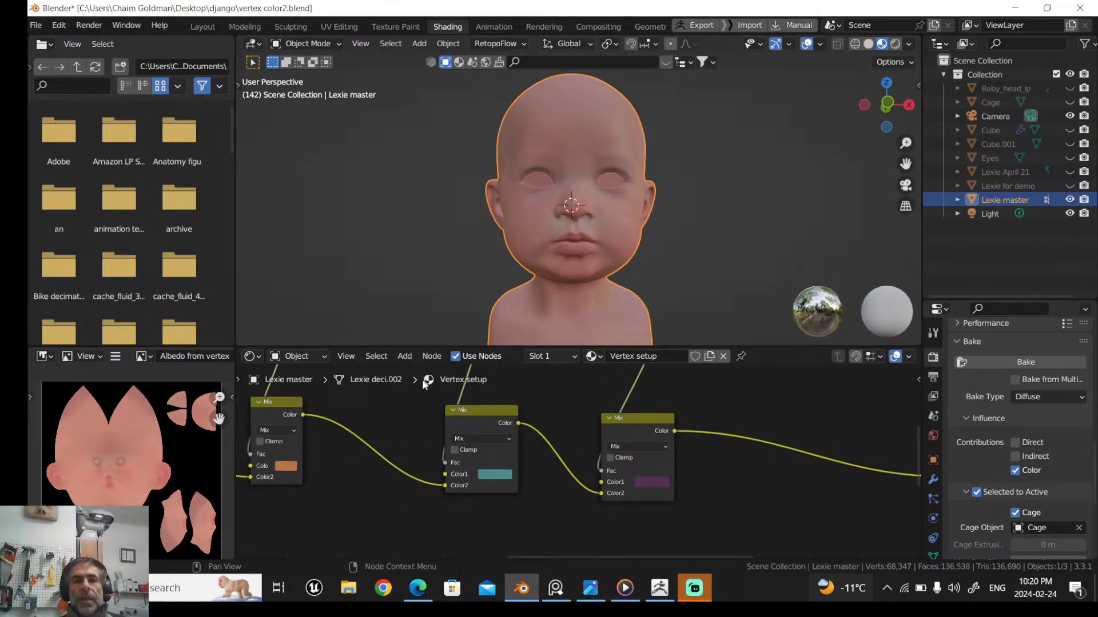
Switch to the Layout workspace, hide Lexie master, and show and select Lexie April 21
middle_drag(412, 258, 457, 256)
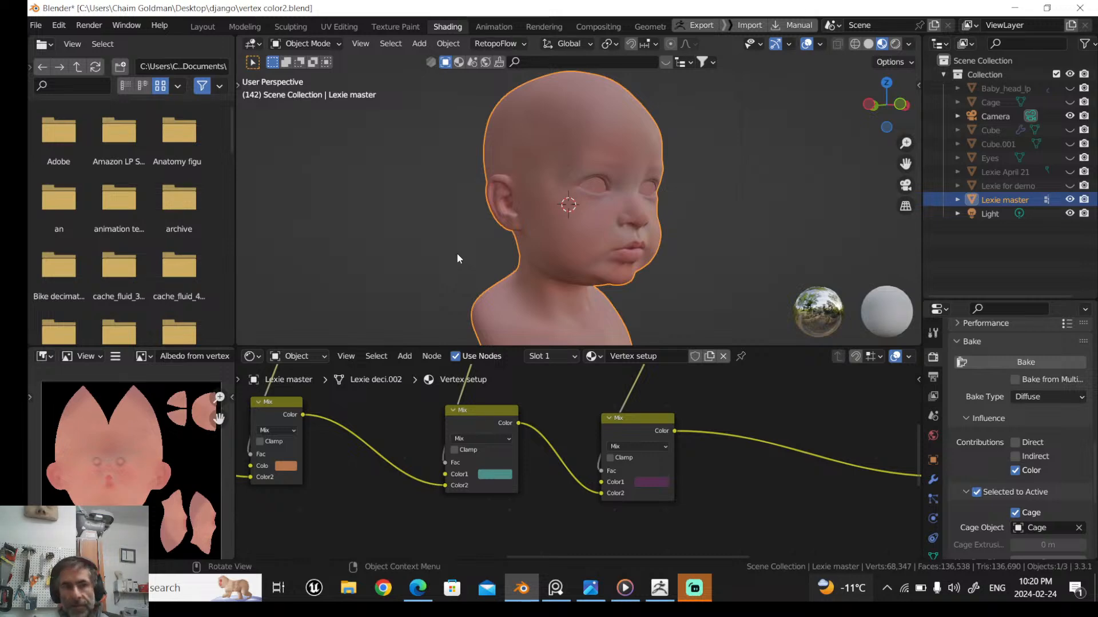
click(202, 26)
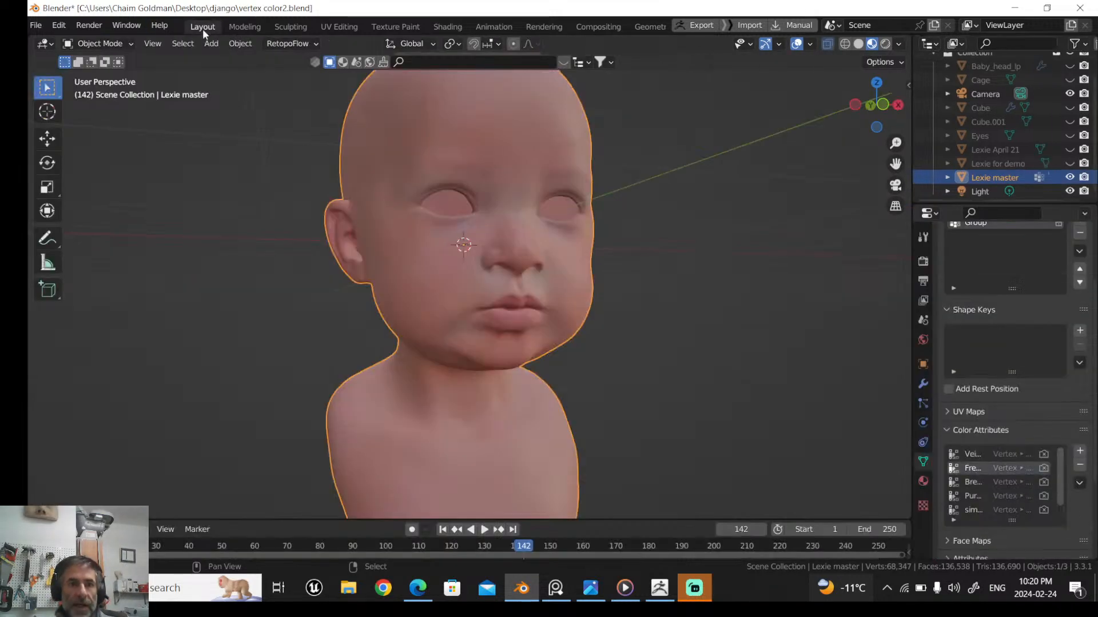
scroll(342, 269, down, 3)
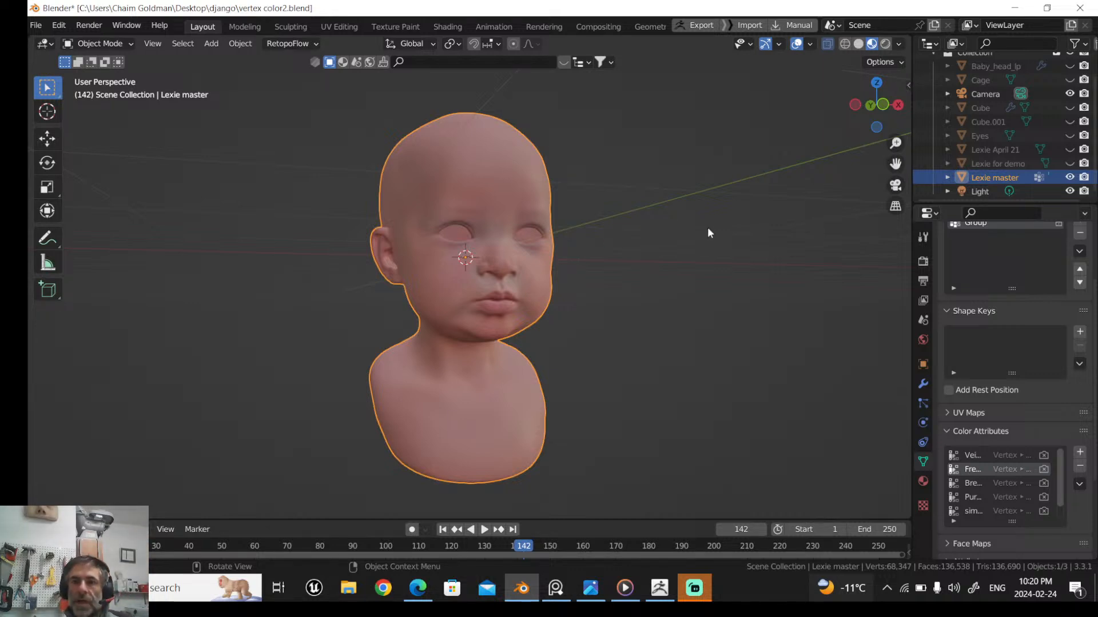
click(1069, 177)
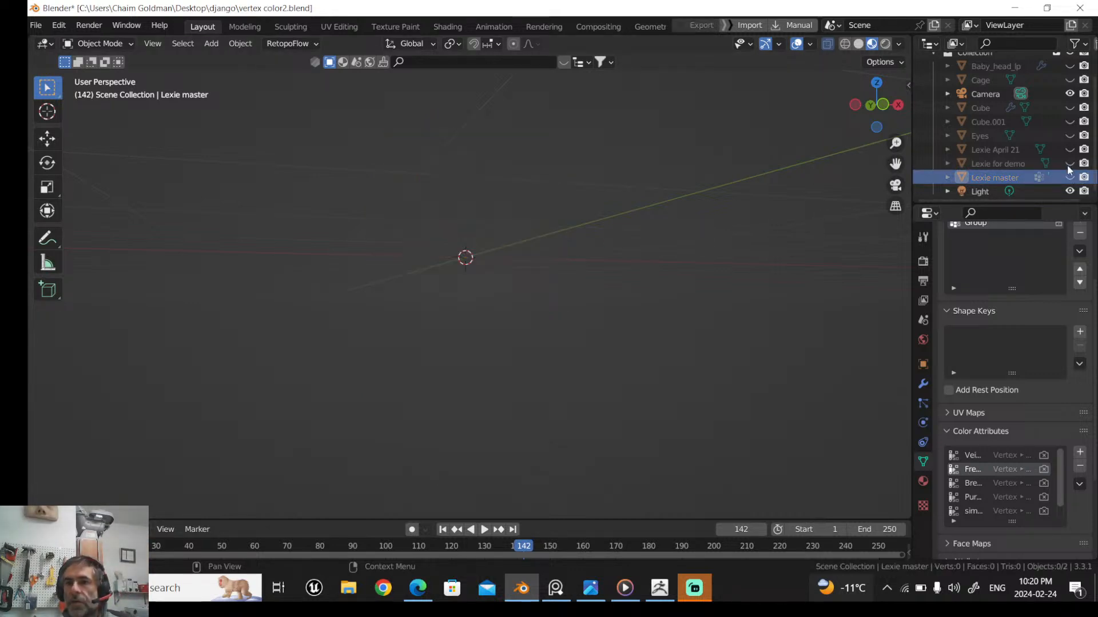
click(1067, 148)
click(1004, 150)
scroll(698, 238, up, 3)
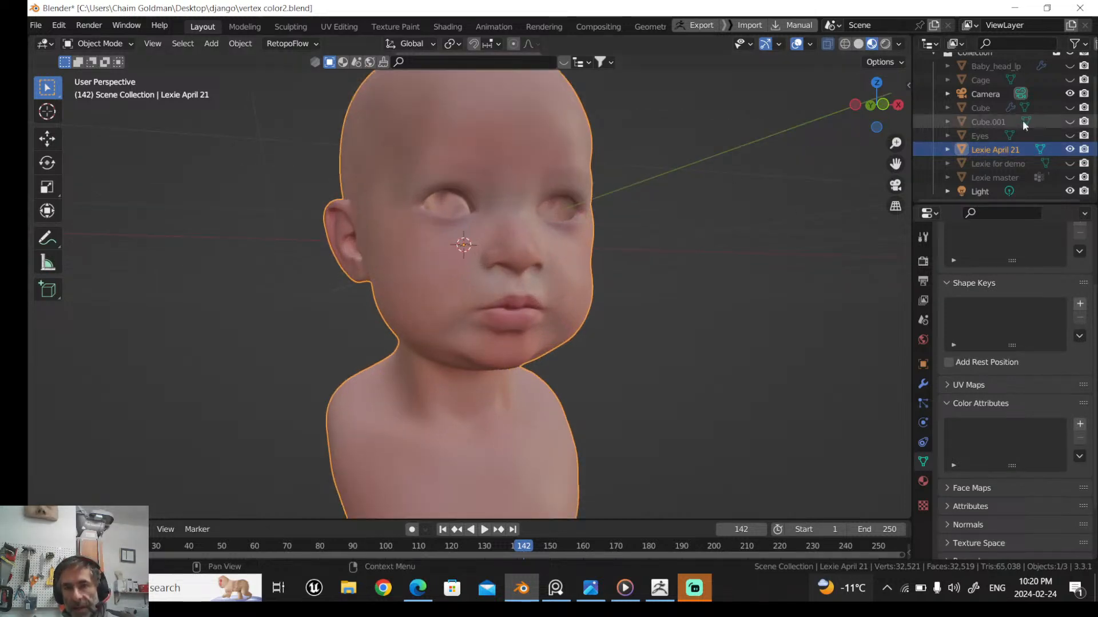
Examine Lexie April 21's material in the Shading workspace, including the Albedo from vertex image feeding the Base Color
click(443, 27)
middle_drag(445, 432, 804, 429)
click(588, 208)
middle_drag(499, 480, 406, 396)
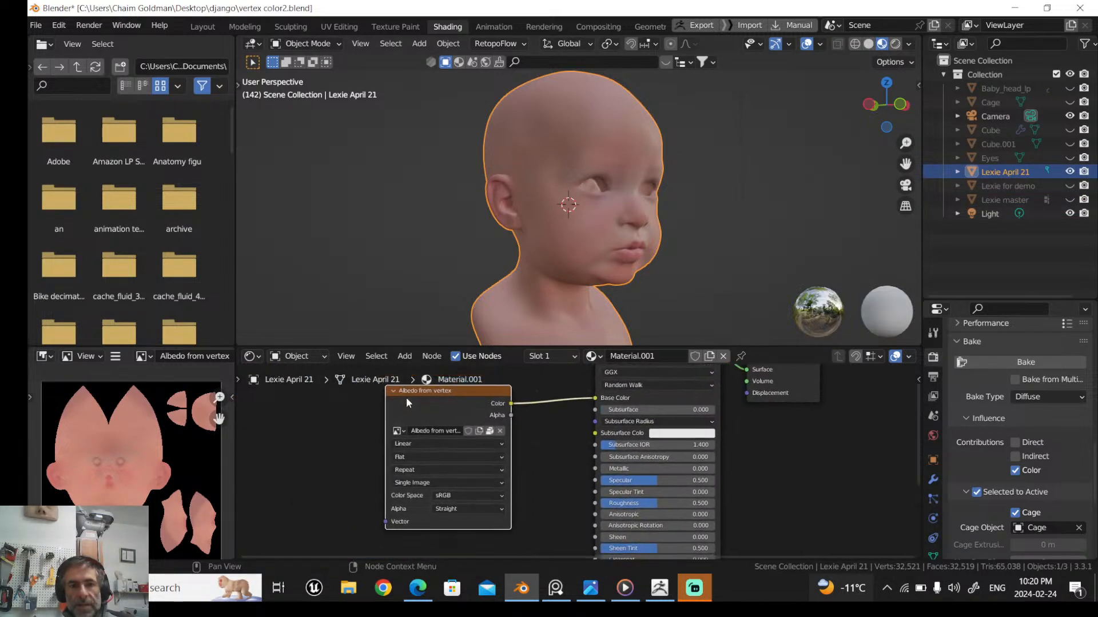
middle_drag(522, 212, 490, 210)
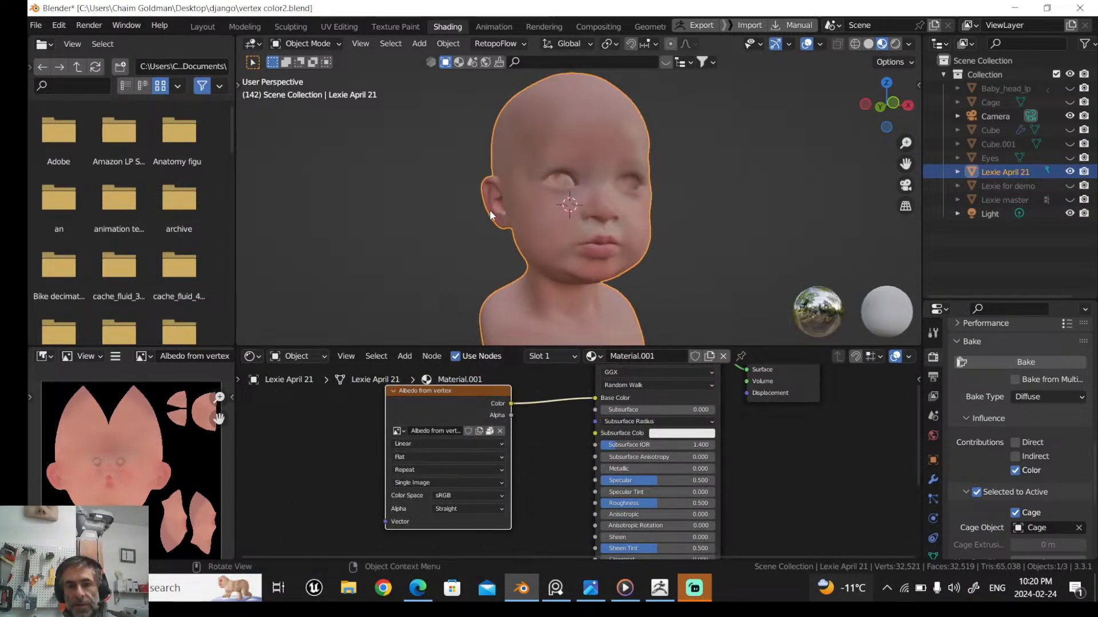
scroll(489, 211, up, 1)
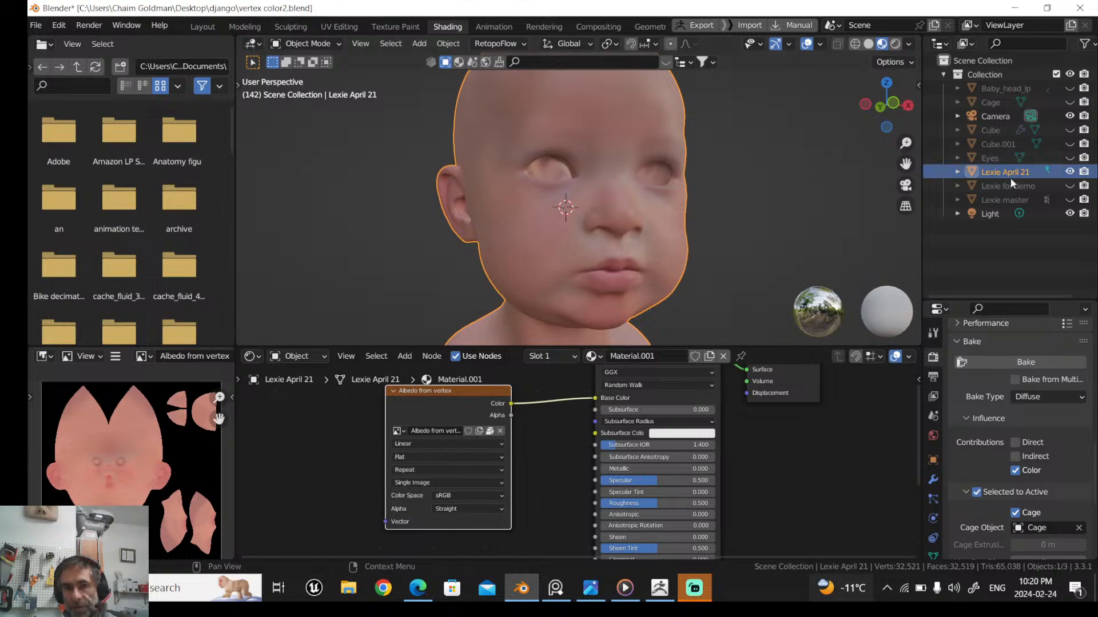
middle_drag(535, 459, 496, 476)
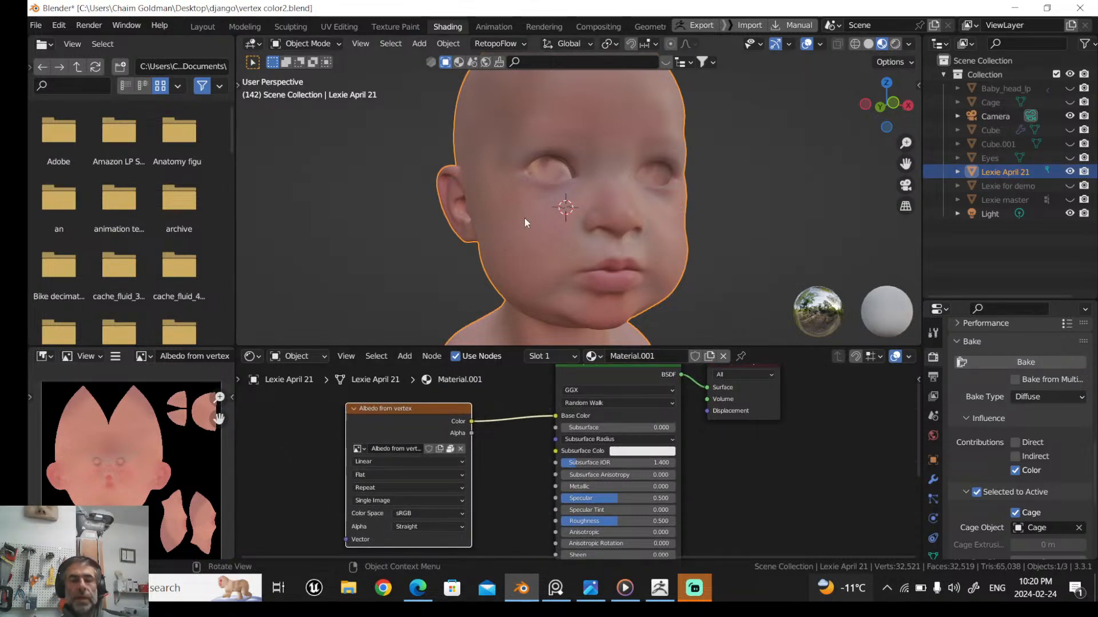
Inspect the textured Lexie April 21 head in the Sculpting workspace from the side and front
click(201, 26)
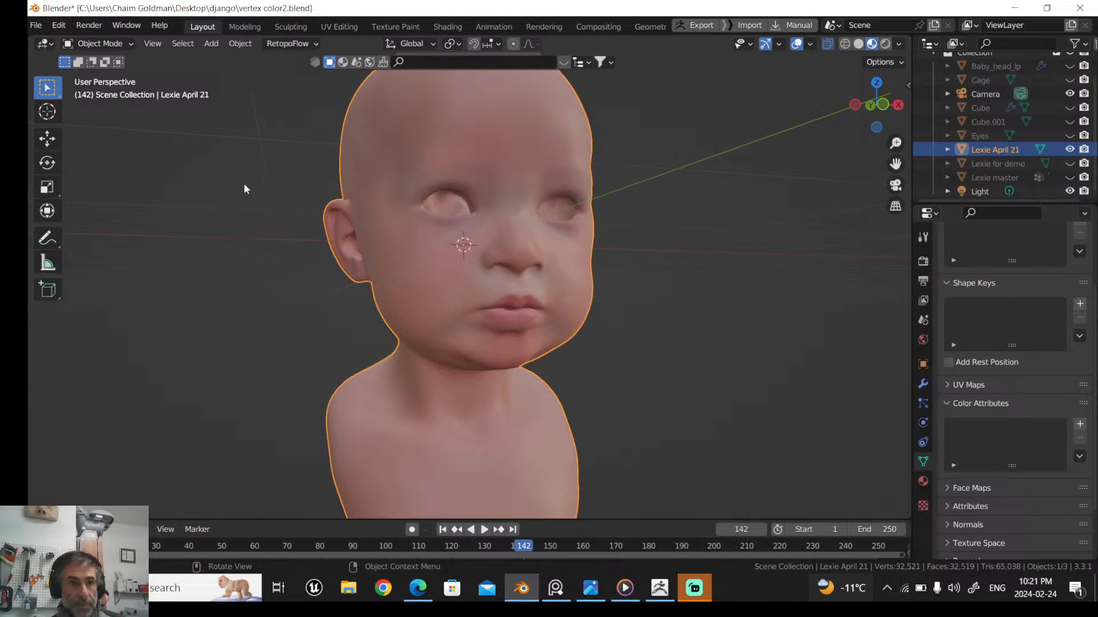
click(302, 27)
scroll(385, 318, down, 5)
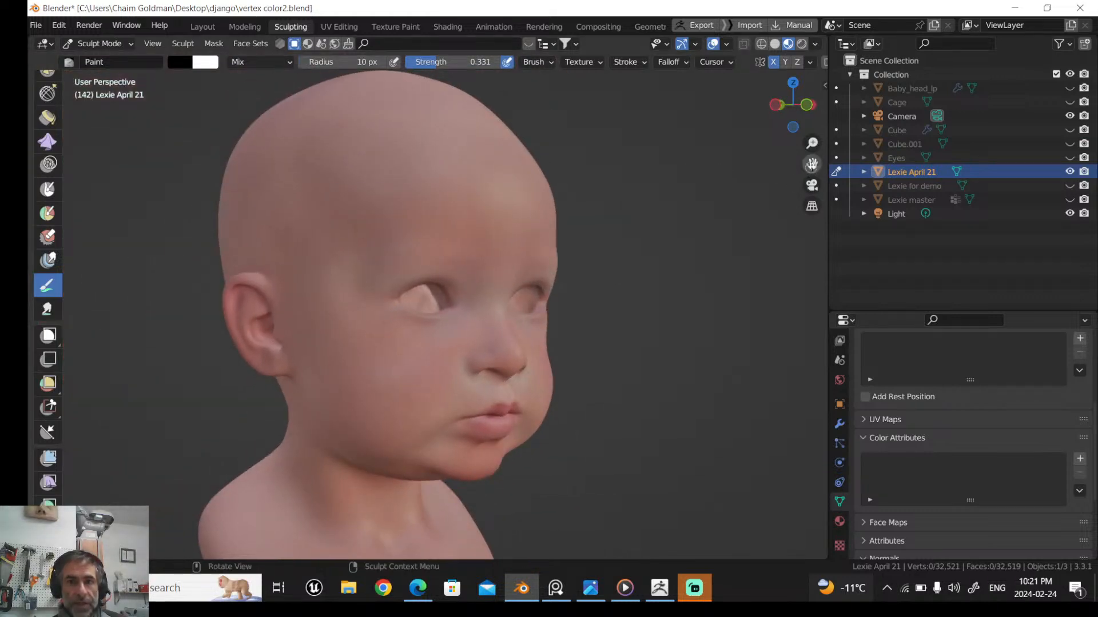
middle_drag(800, 172, 647, 231)
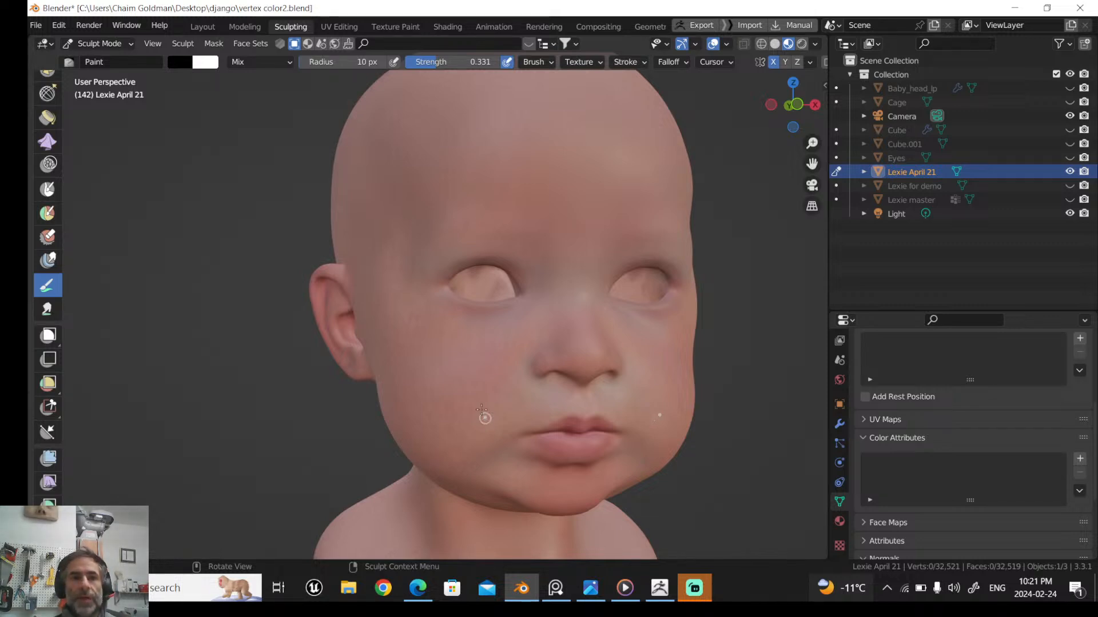
Return to the Shading workspace, hide Lexie April 21, and show and select Lexie master
click(435, 25)
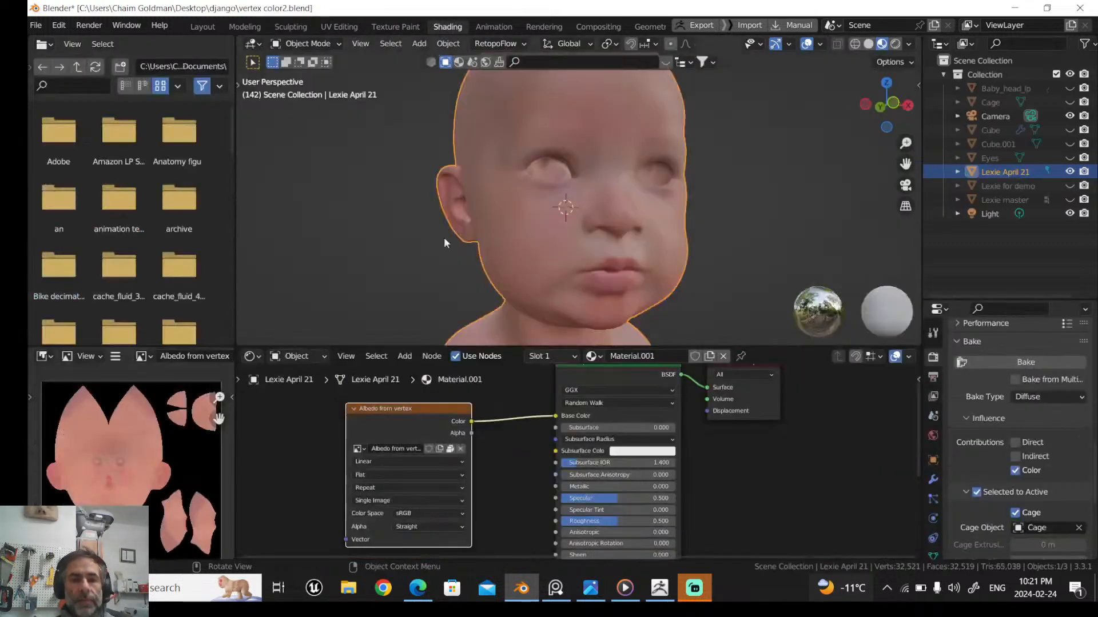
click(1069, 171)
click(1067, 199)
click(1007, 200)
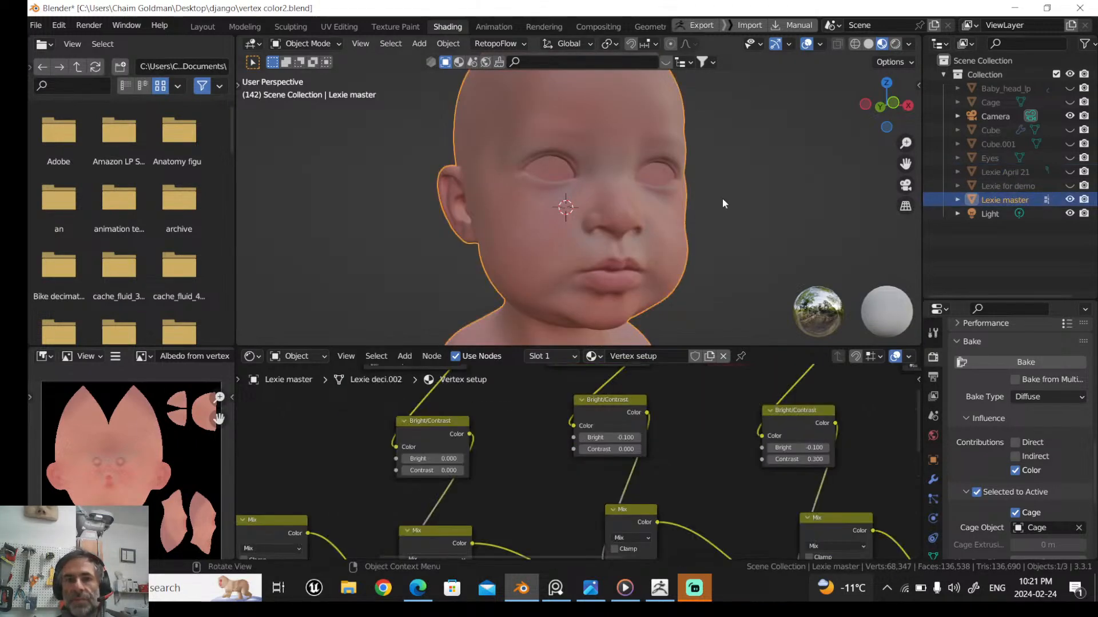
Review Lexie master's whole vertex-colour node tree and return to the Layout workspace
scroll(310, 410, down, 5)
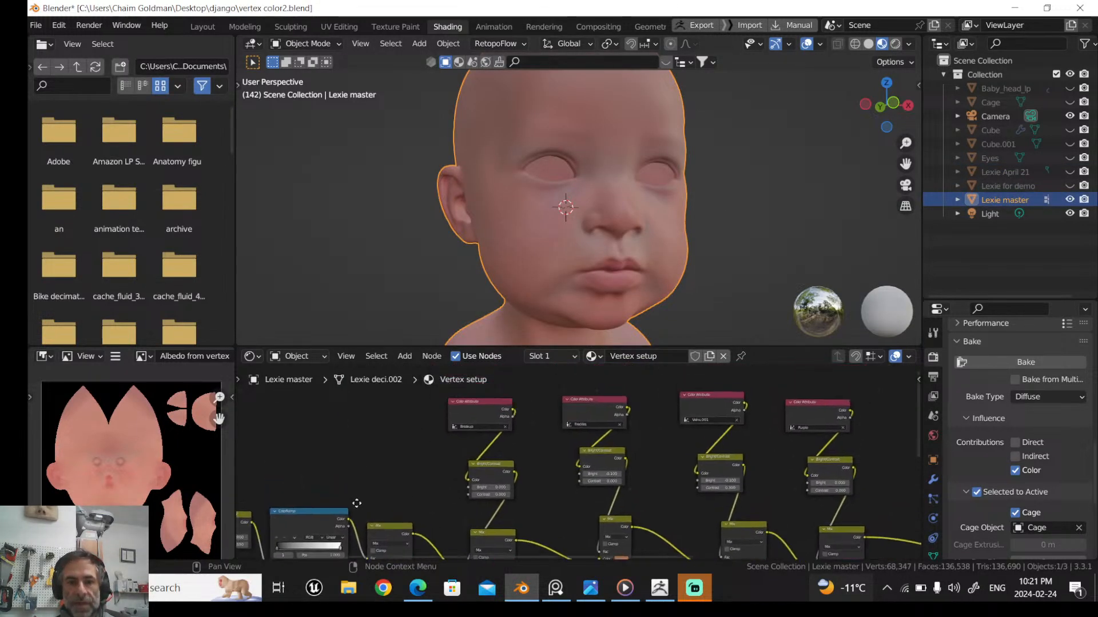
middle_drag(486, 394, 490, 412)
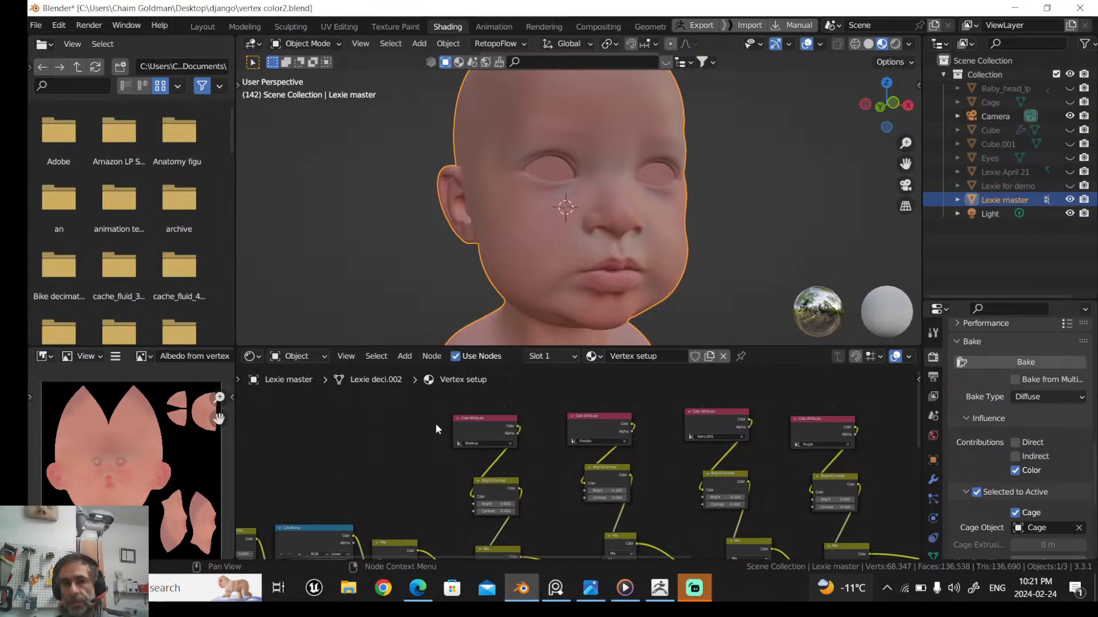
scroll(387, 479, down, 3)
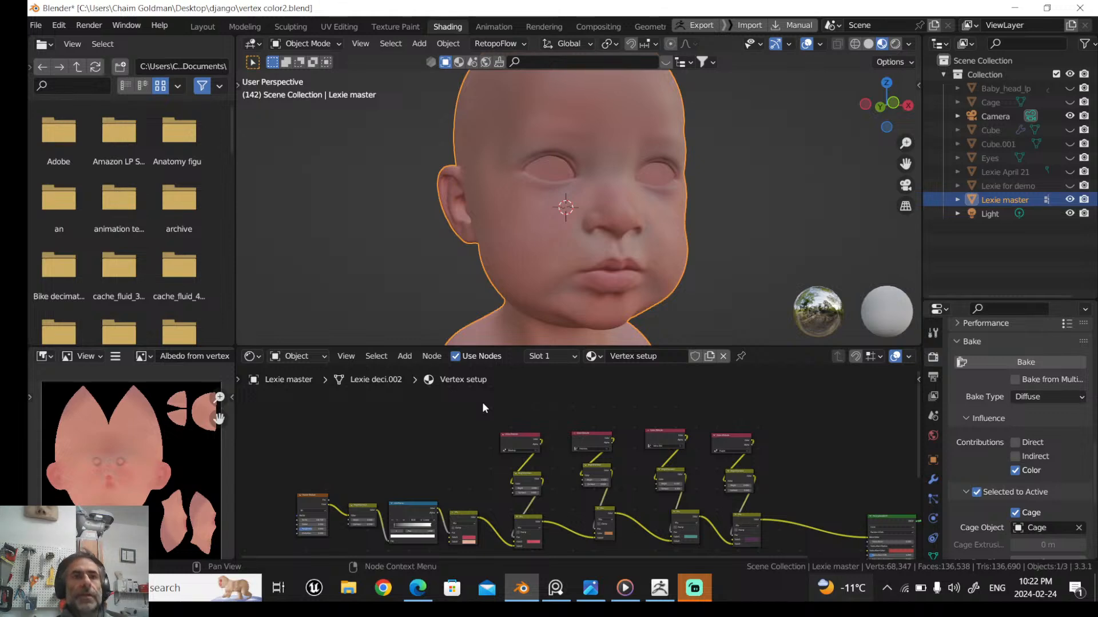
click(203, 27)
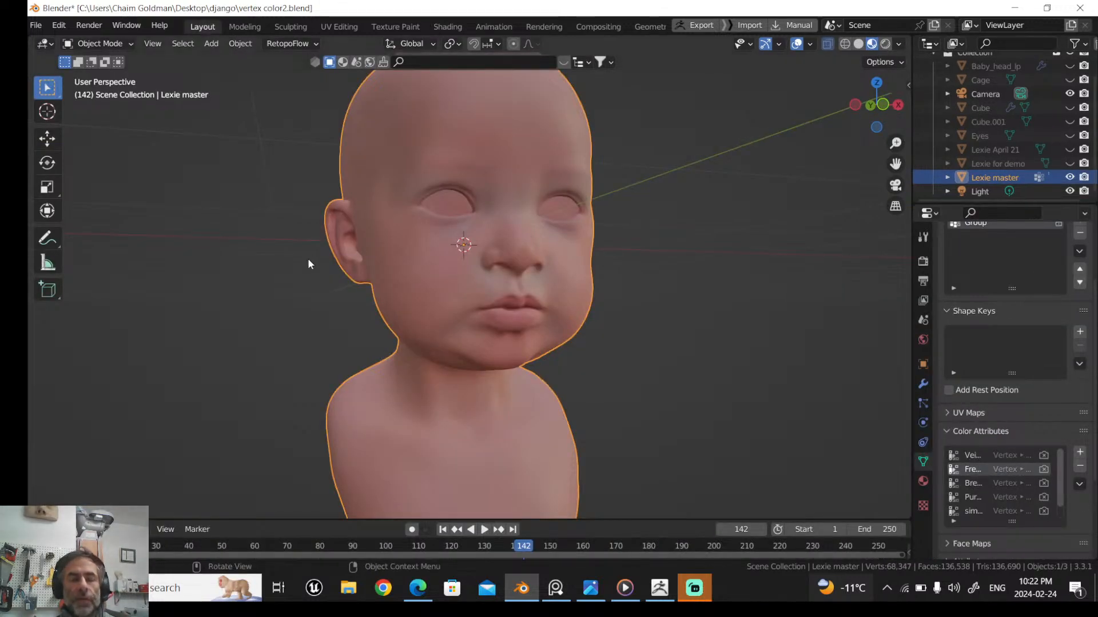